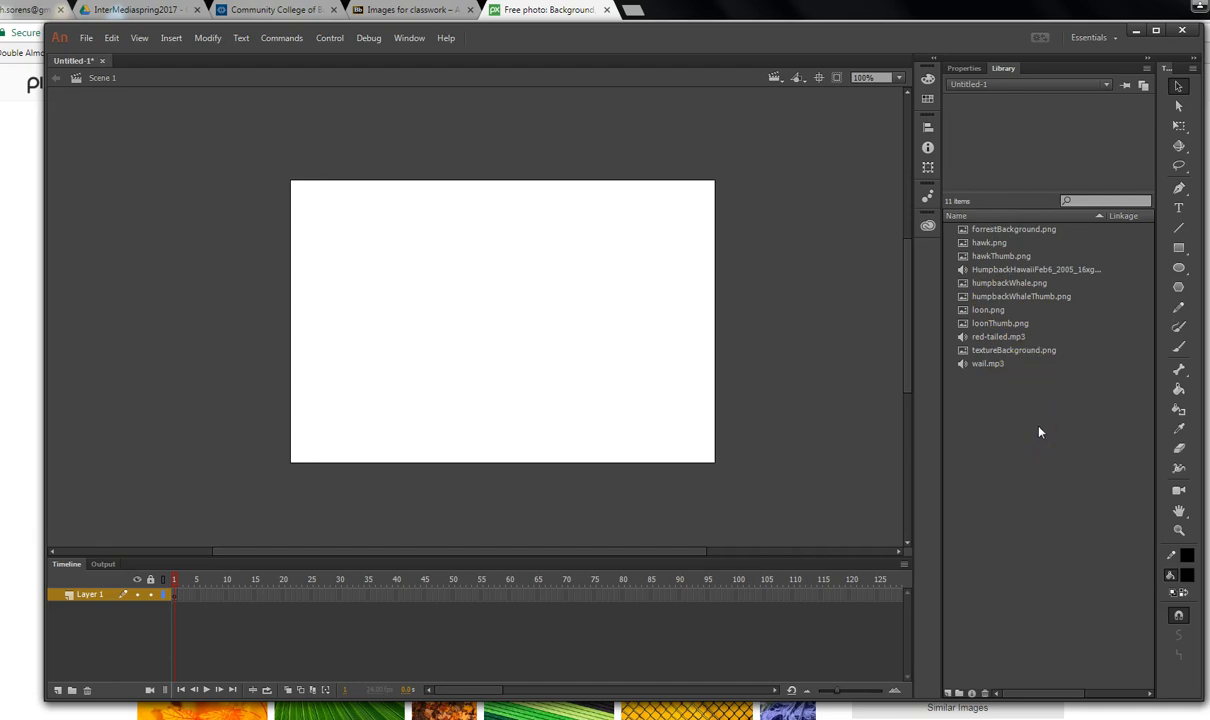
pyautogui.click(84, 38)
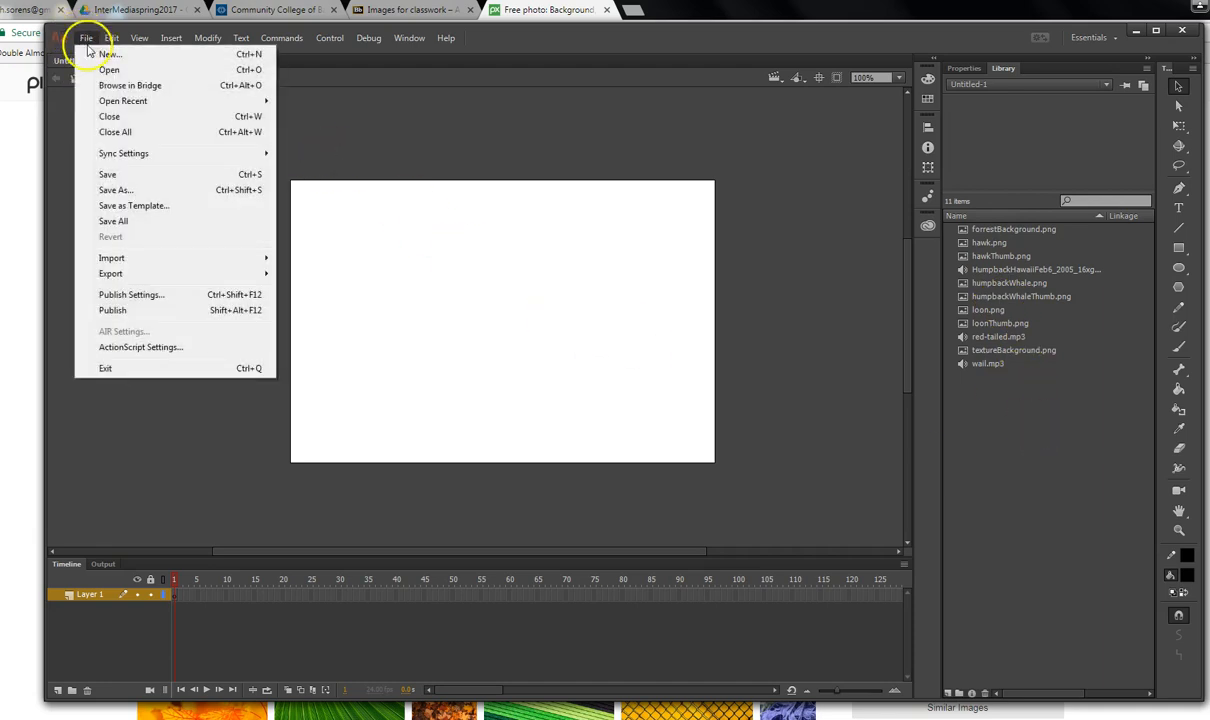
pyautogui.moveTo(150, 262)
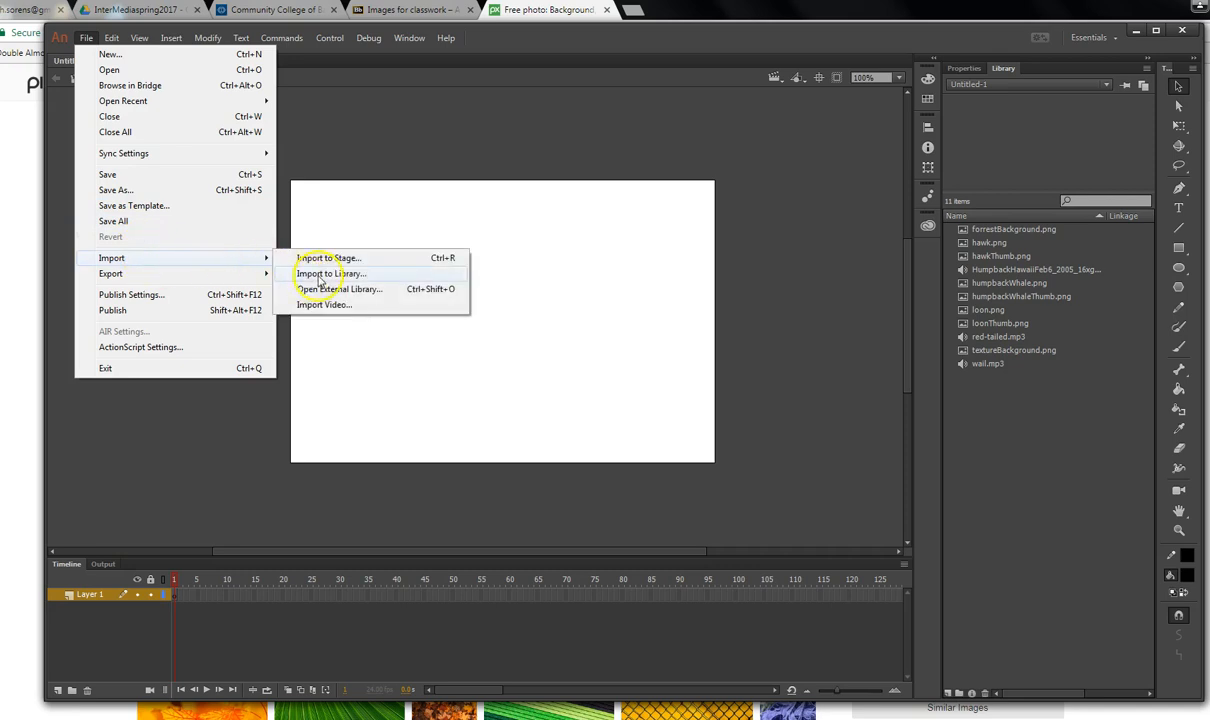
pyautogui.click(773, 353)
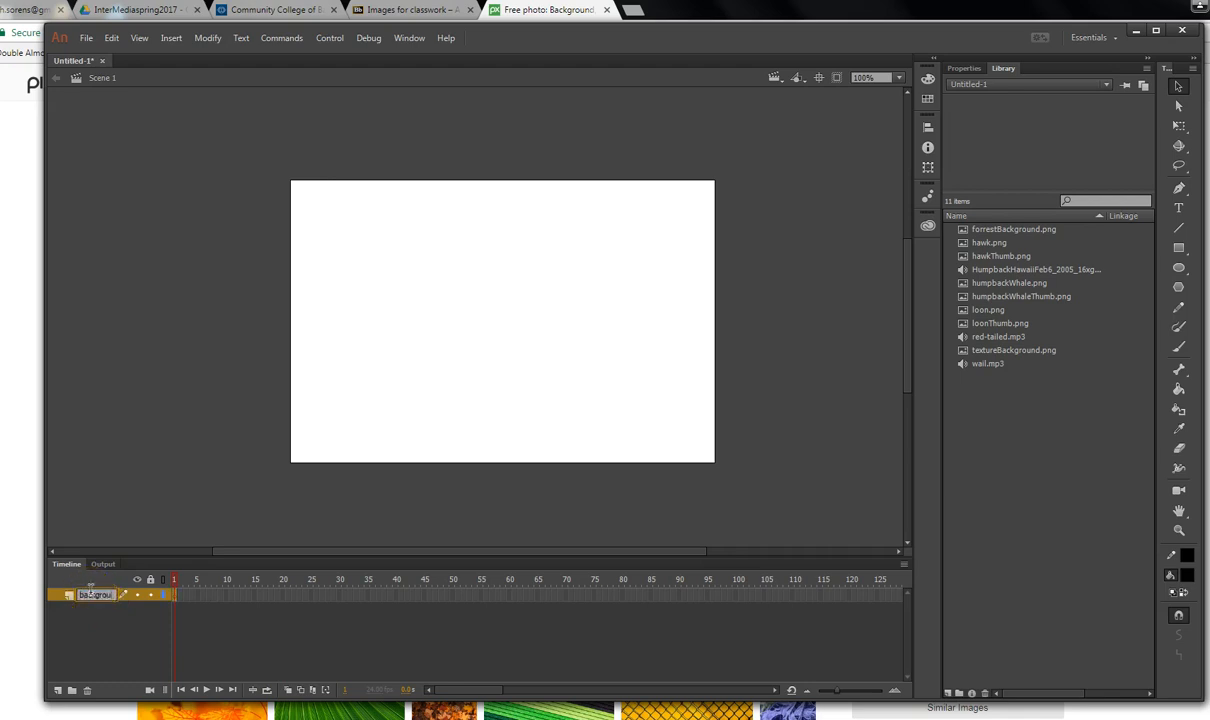
# Name the only layer background and extend its frames to frame 60.
pyautogui.click(231, 640)
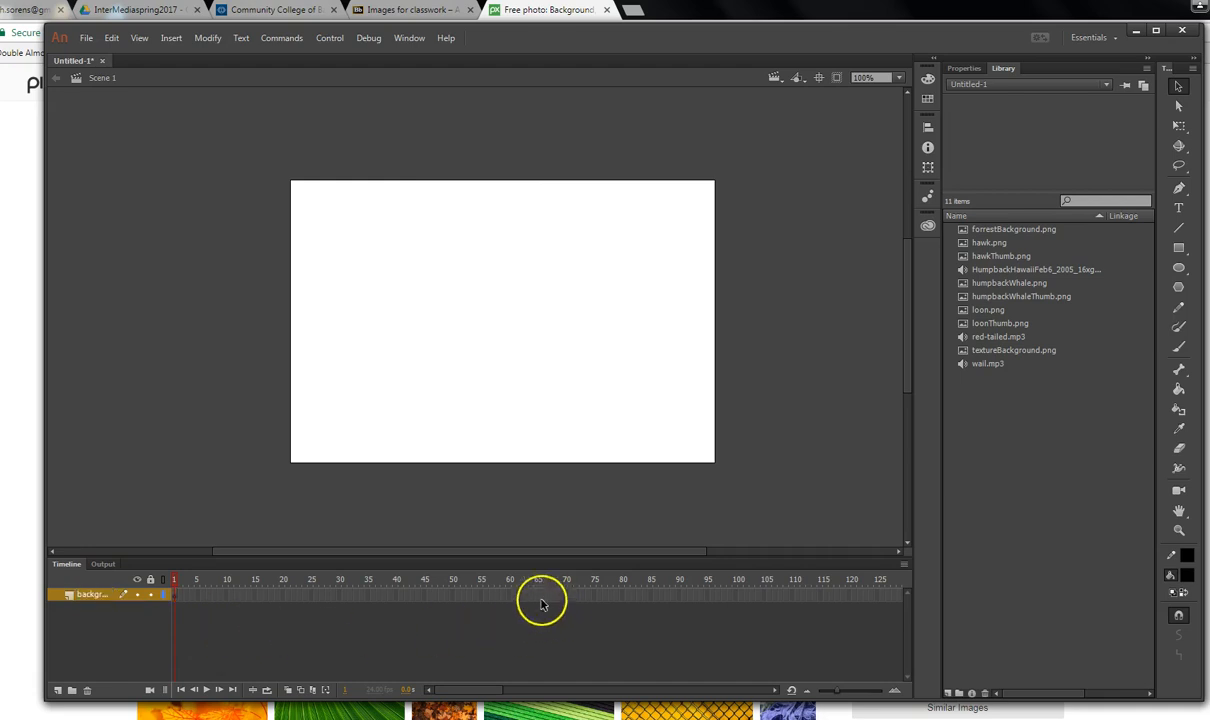
pyautogui.rightClick(510, 597)
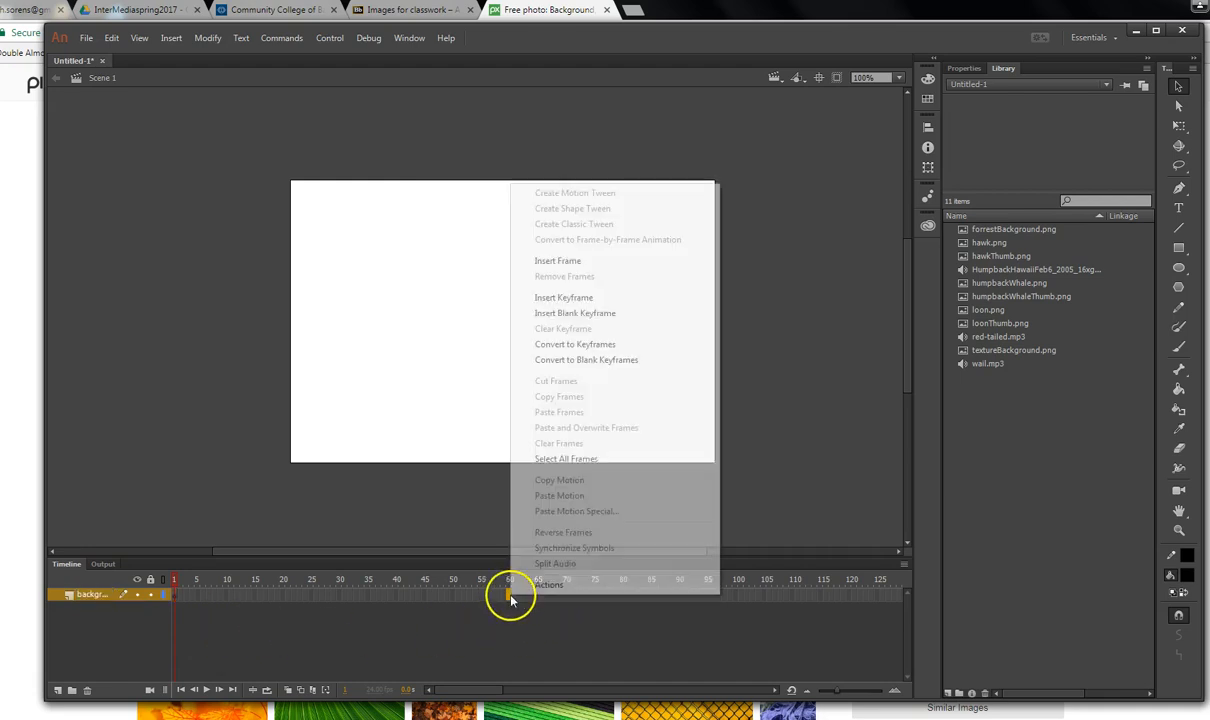
pyautogui.click(560, 261)
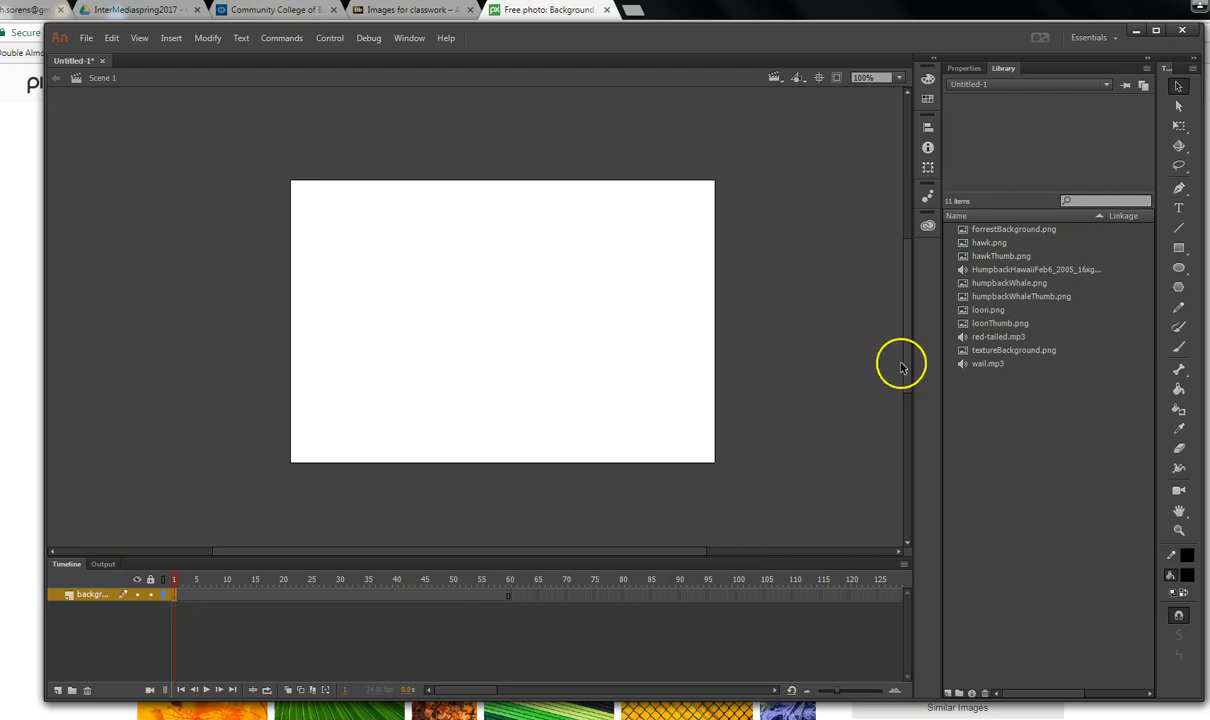
# Place textureBackground.png on the background layer and align it to the stage at X 0, Y 0.
pyautogui.click(1008, 351)
pyautogui.moveTo(1003, 355); pyautogui.dragTo(527, 351)
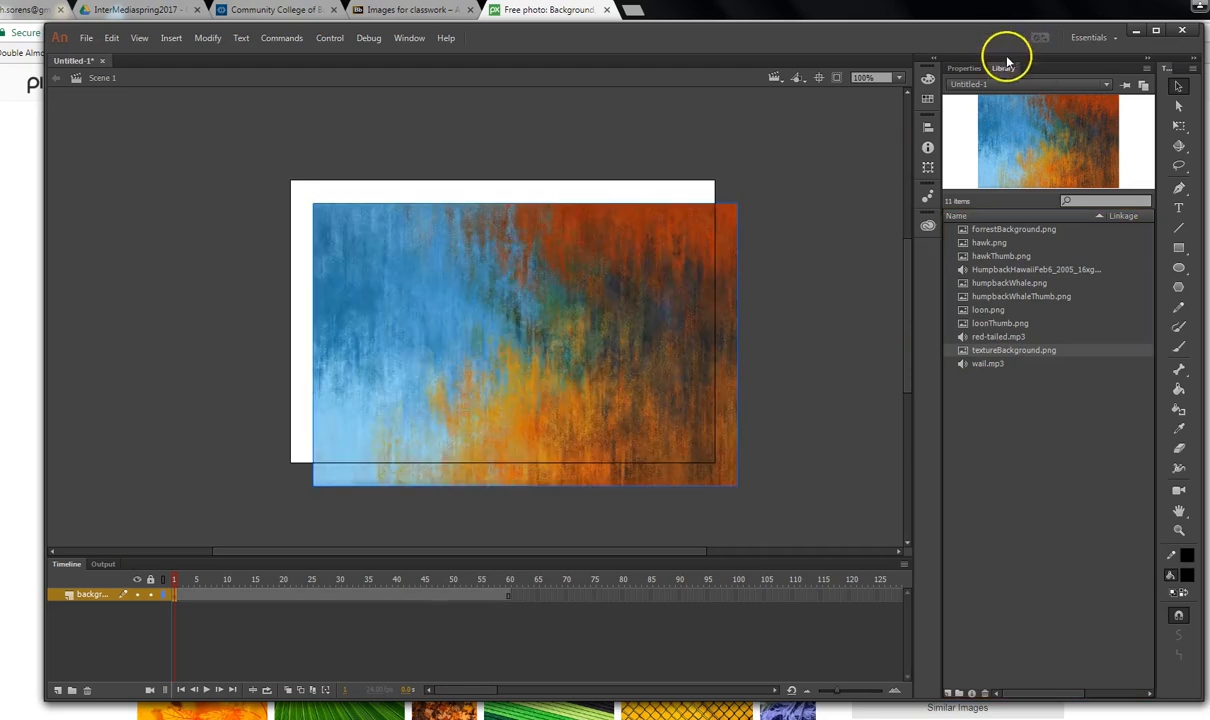
pyautogui.click(962, 68)
pyautogui.click(1000, 168)
pyautogui.write('0')
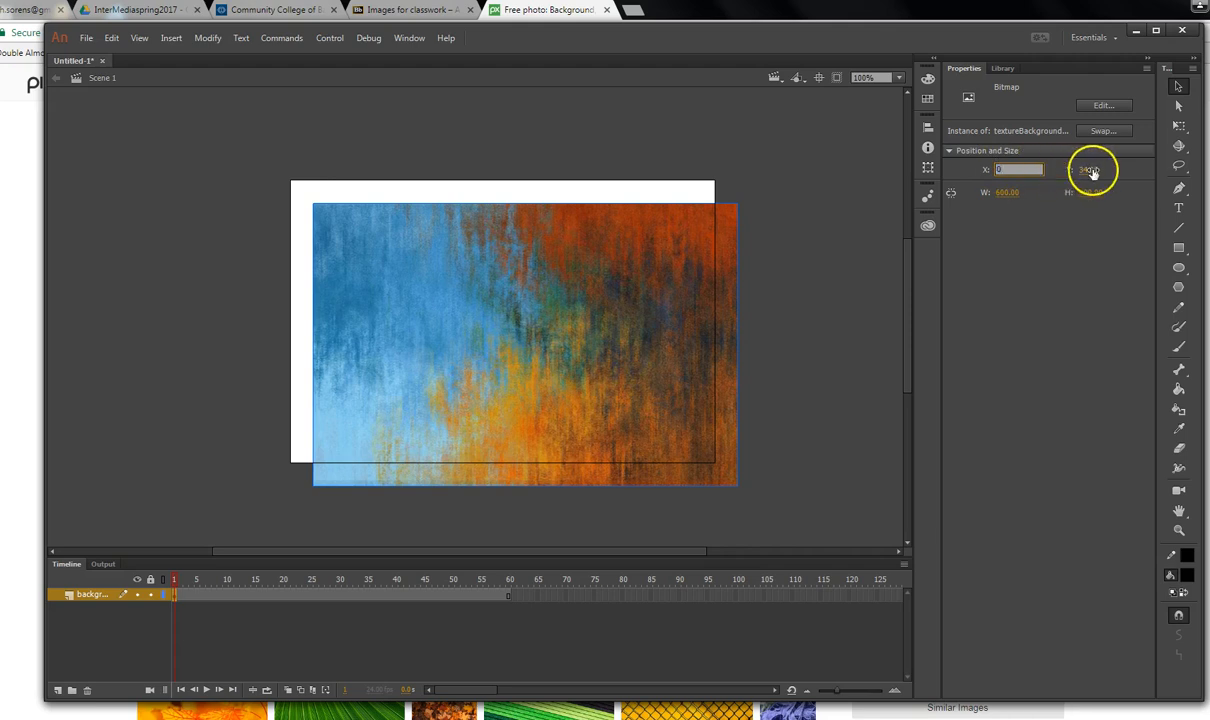
pyautogui.click(1088, 170)
pyautogui.write('0')
pyautogui.click(765, 338)
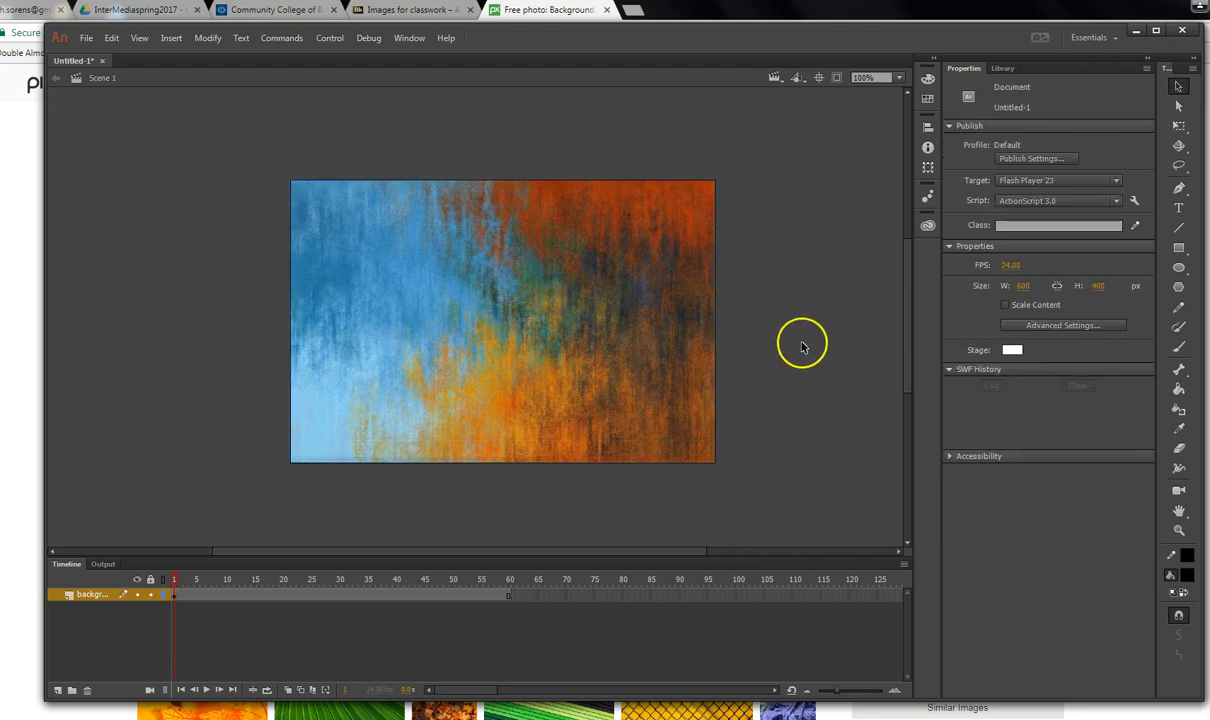
# Add a new layer above the background and name it Loon.
pyautogui.click(58, 690)
pyautogui.doubleClick(92, 595)
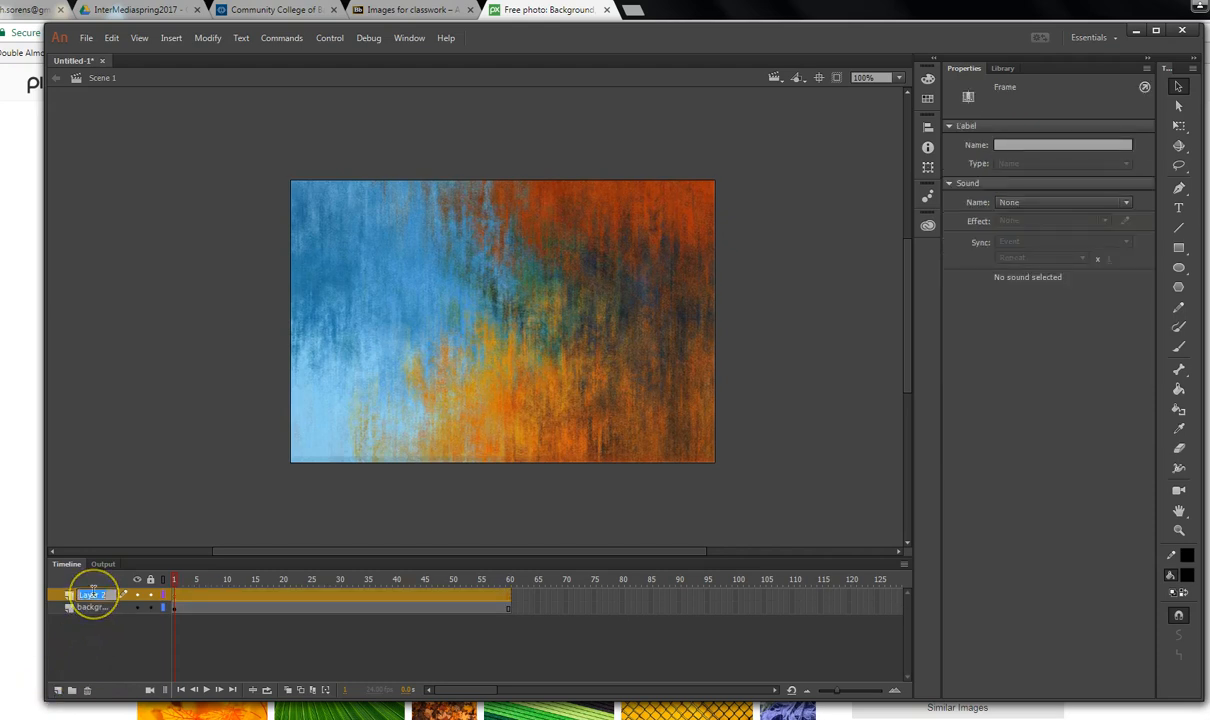
pyautogui.write('Loon')
# Insert a keyframe at frame 10 of the Loon layer.
pyautogui.click(230, 597)
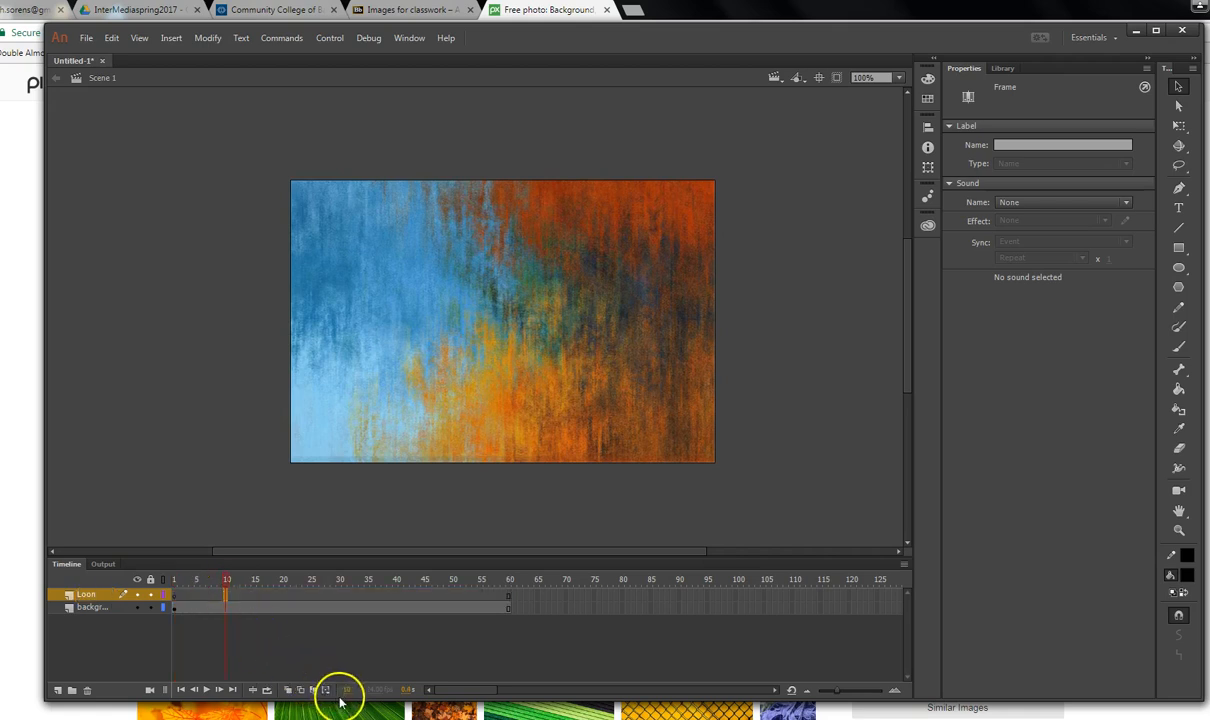
pyautogui.rightClick(227, 597)
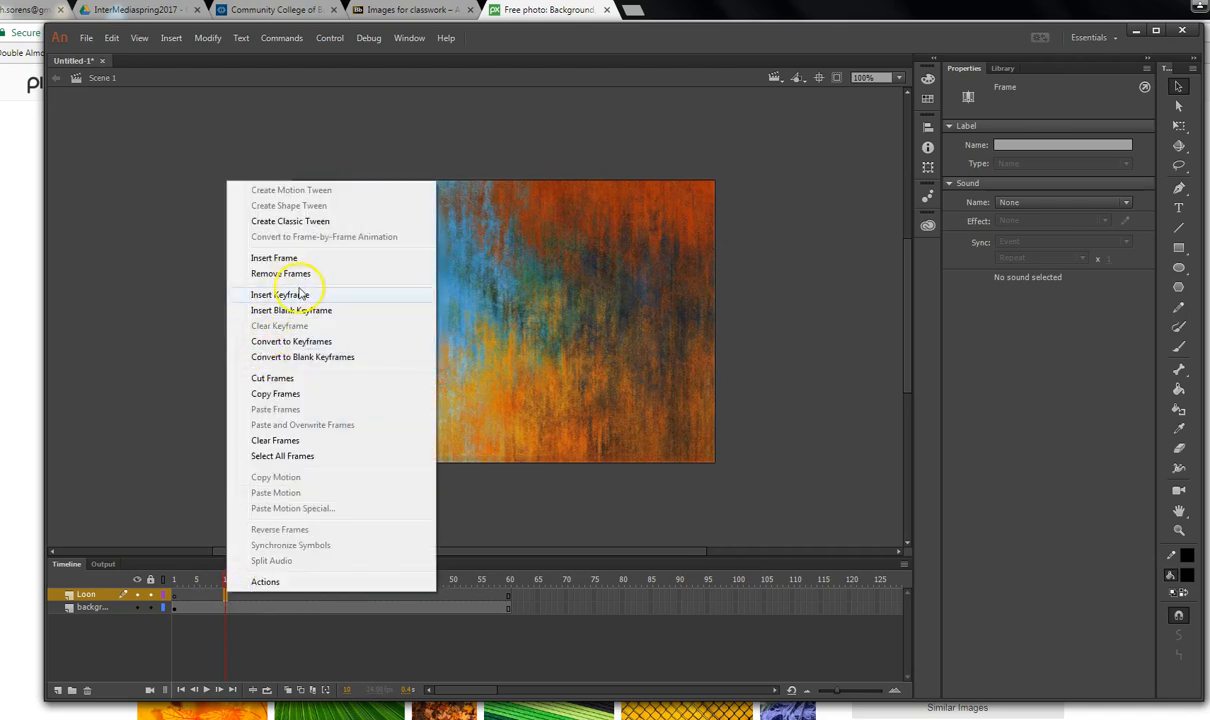
pyautogui.click(307, 297)
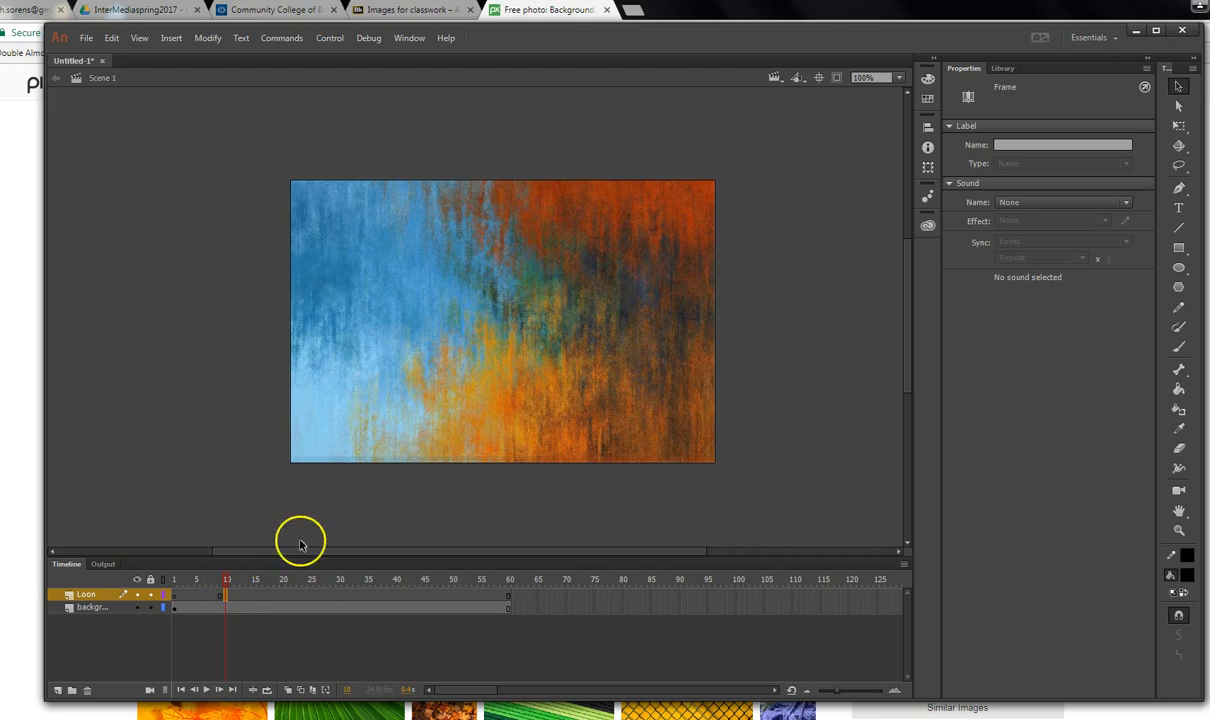
# Remove all frames after frame 10 from the Loon layer.
pyautogui.moveTo(536, 596); pyautogui.dragTo(237, 594)
pyautogui.rightClick(237, 594)
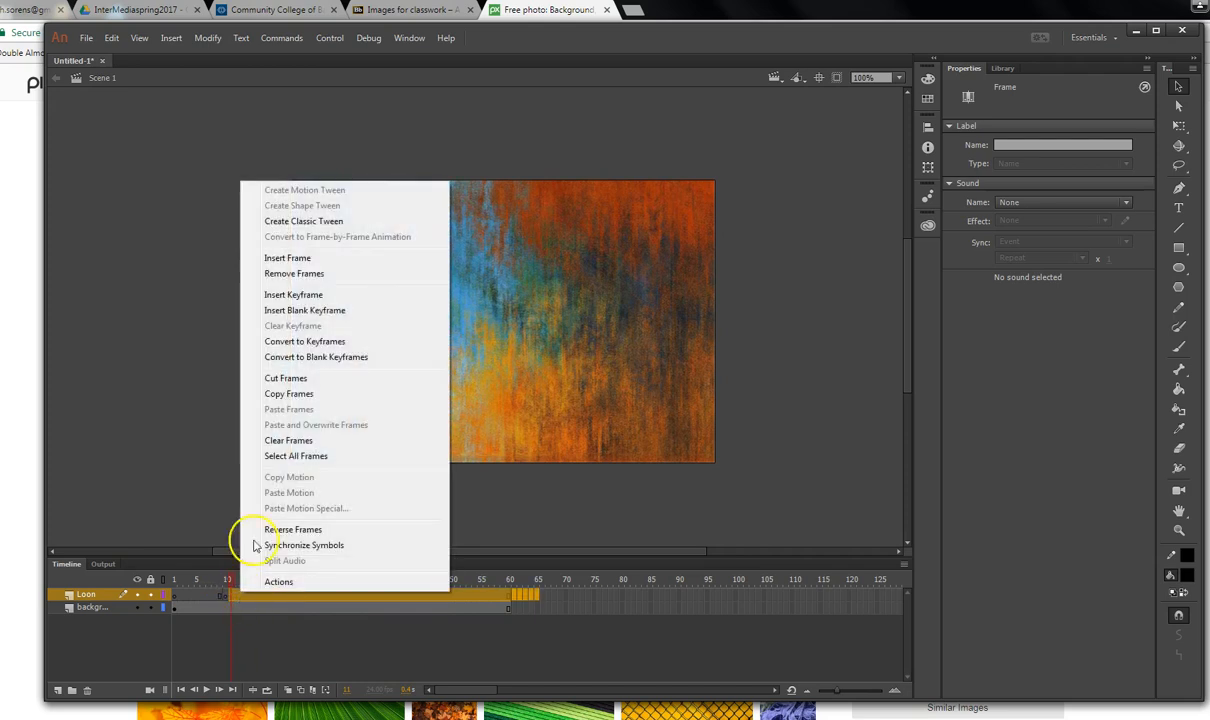
pyautogui.click(303, 273)
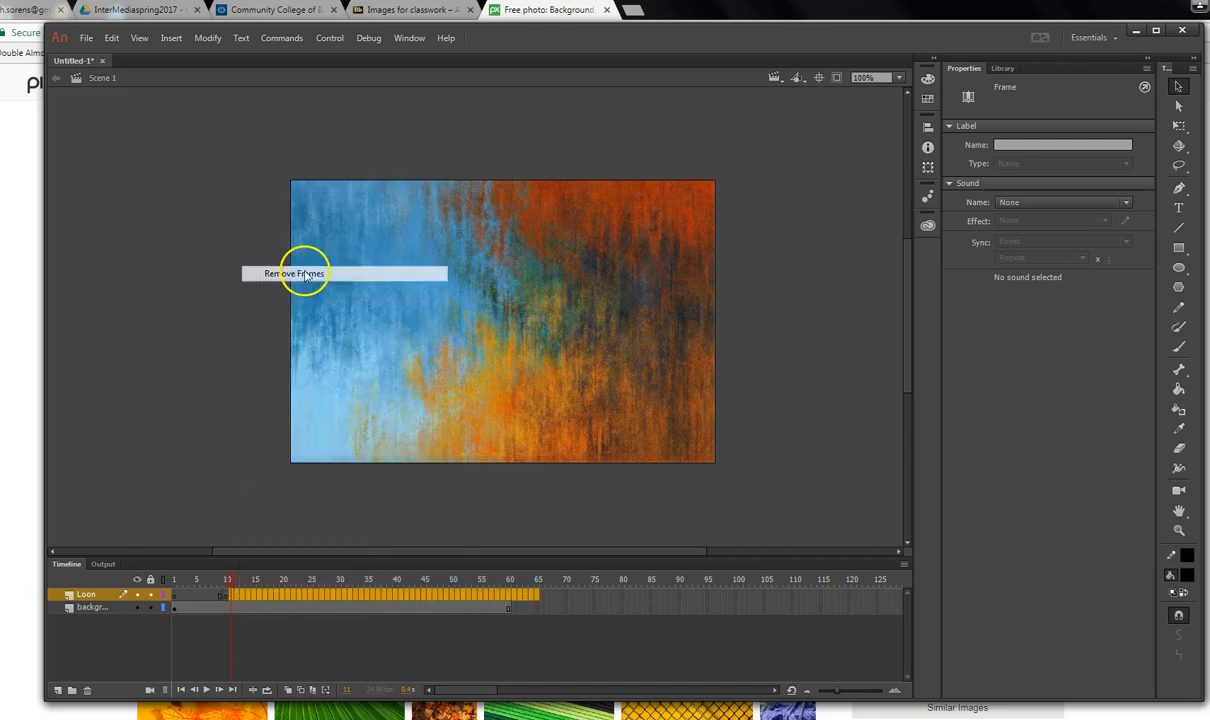
# Place loon.png on the stage at frame 10 of the Loon layer and scale it down to about 240 px wide.
pyautogui.click(227, 598)
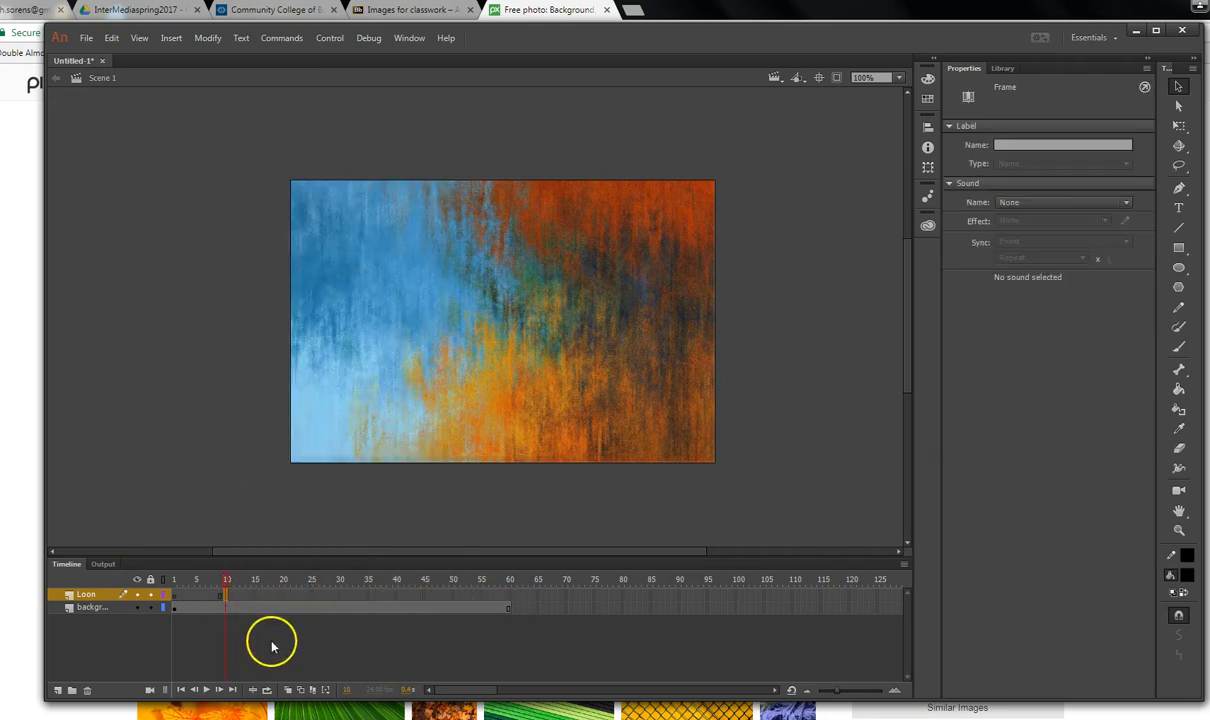
pyautogui.click(1003, 68)
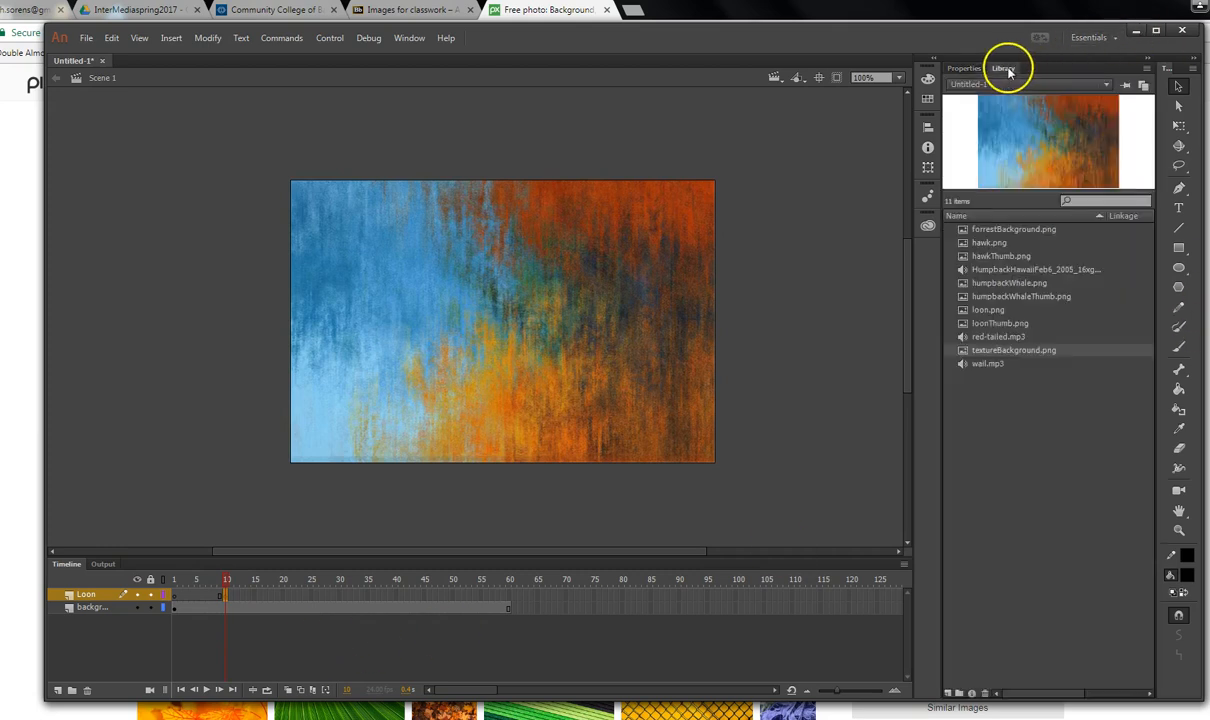
pyautogui.click(985, 311)
pyautogui.moveTo(985, 312); pyautogui.dragTo(413, 316)
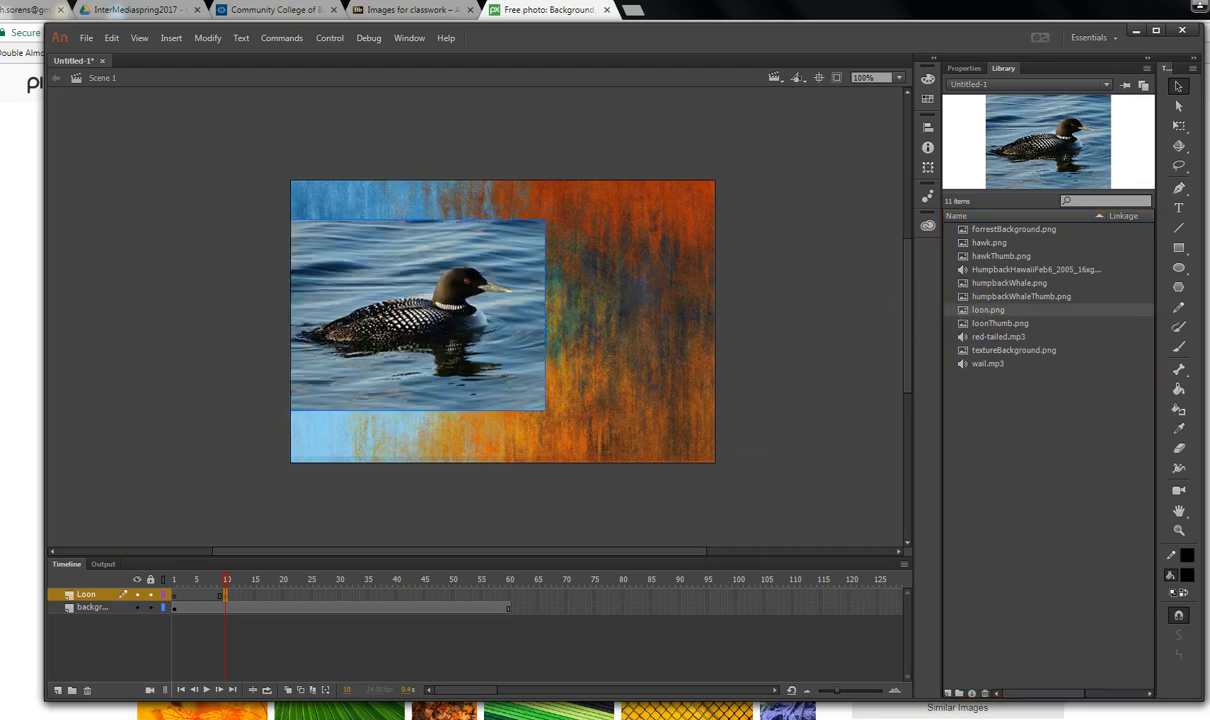
pyautogui.click(1179, 125)
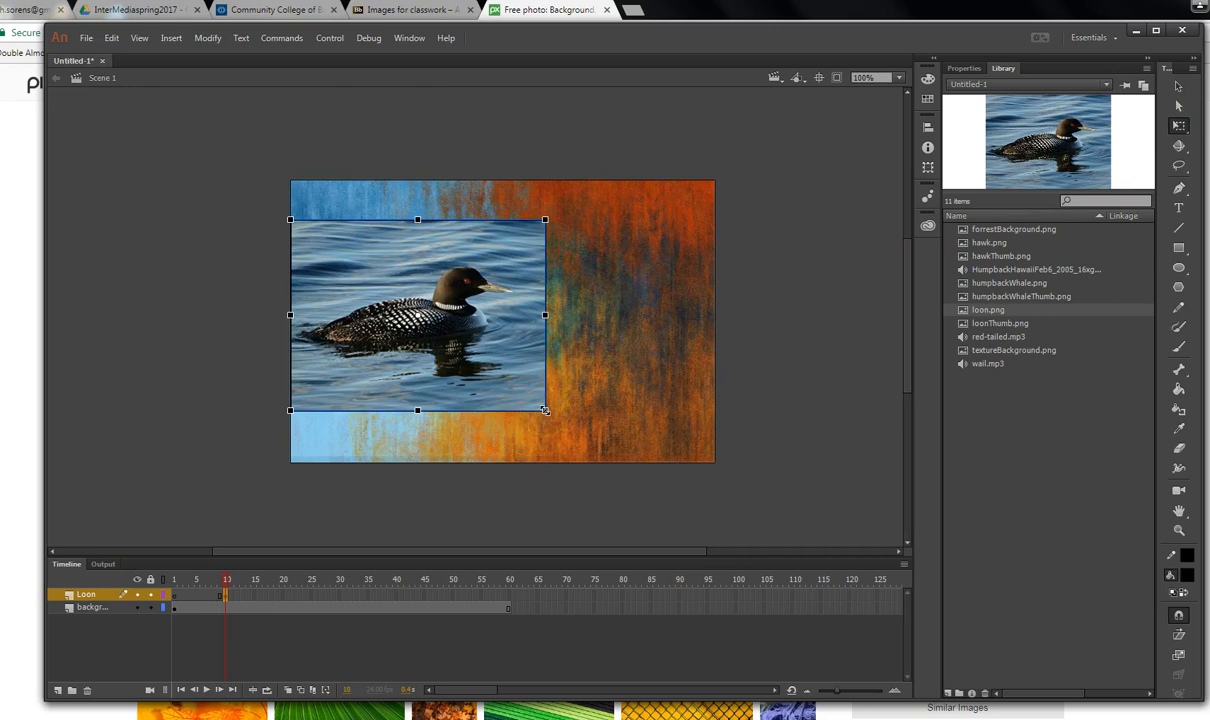
pyautogui.moveTo(545, 410); pyautogui.dragTo(486, 322)
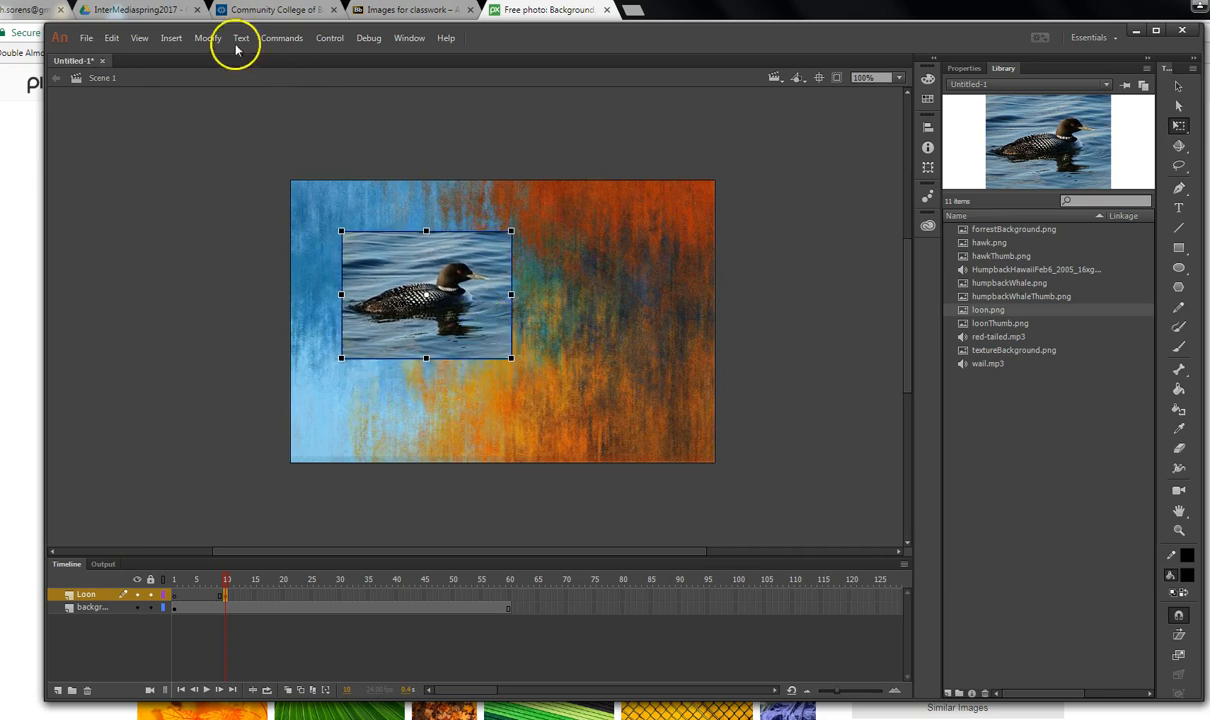
# Show the rulers and add two horizontal and two vertical guides about 45 to 50 px inside the stage edges.
pyautogui.click(140, 38)
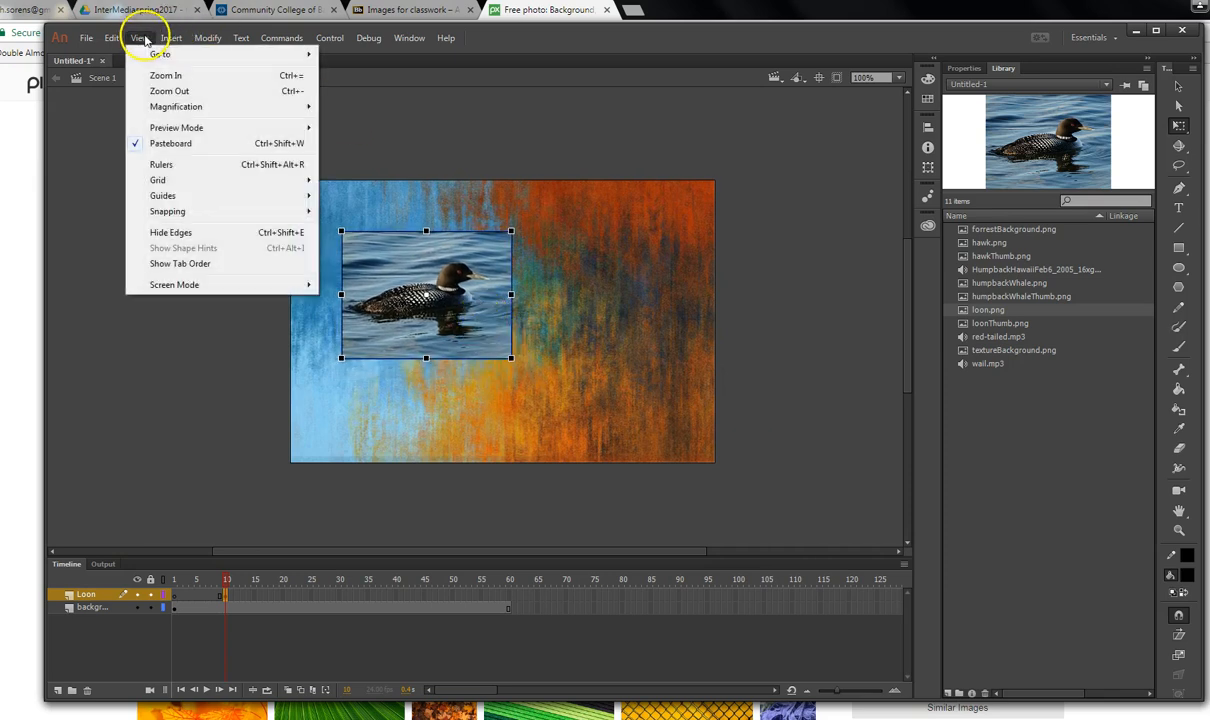
pyautogui.click(168, 165)
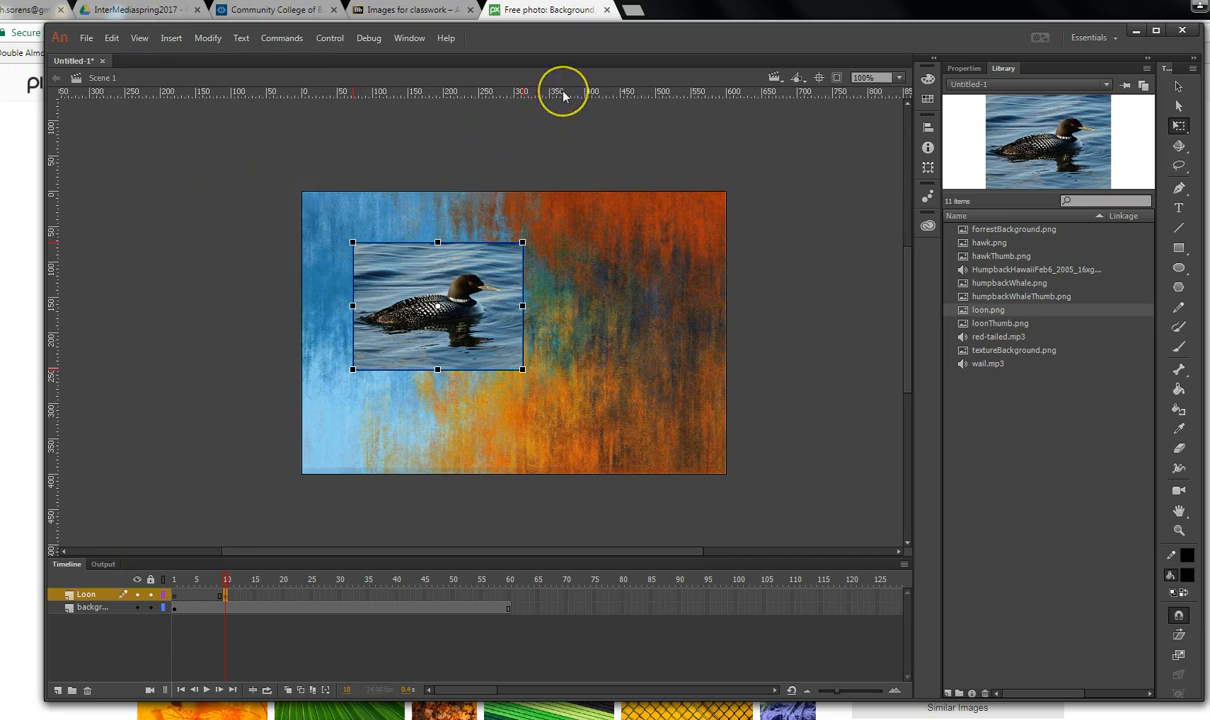
pyautogui.moveTo(565, 95); pyautogui.dragTo(569, 229)
pyautogui.moveTo(54, 270); pyautogui.dragTo(336, 289)
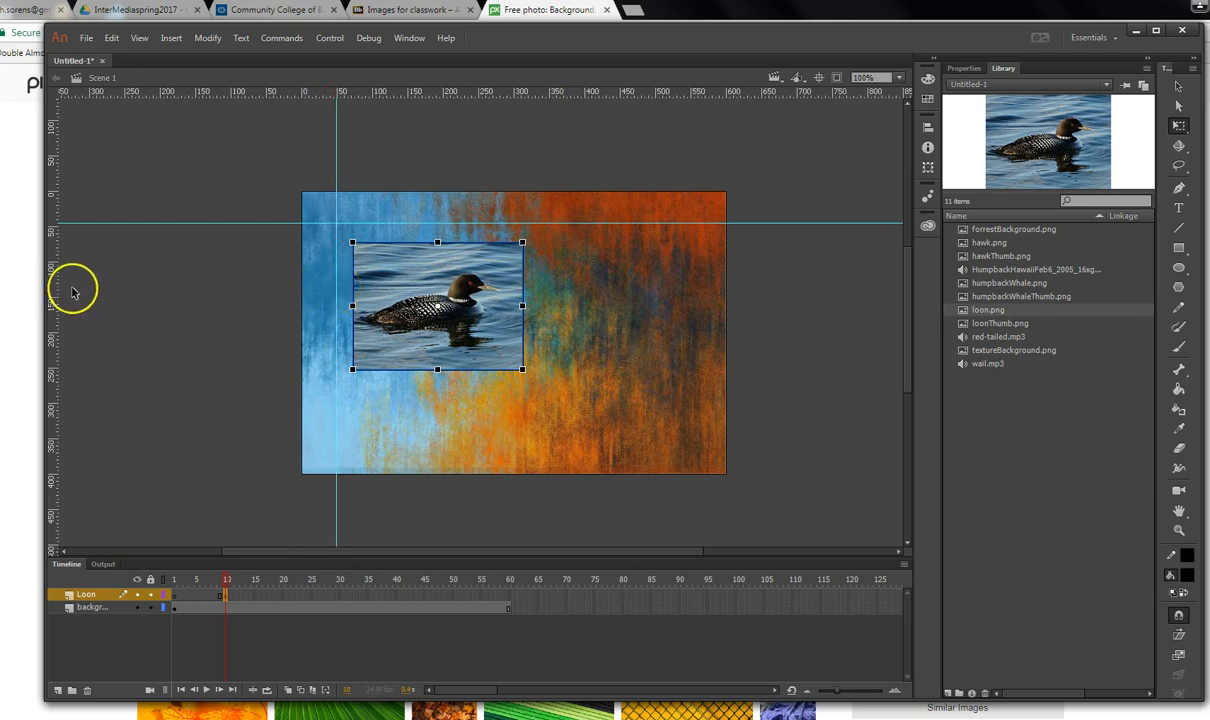
pyautogui.moveTo(51, 278); pyautogui.dragTo(697, 314)
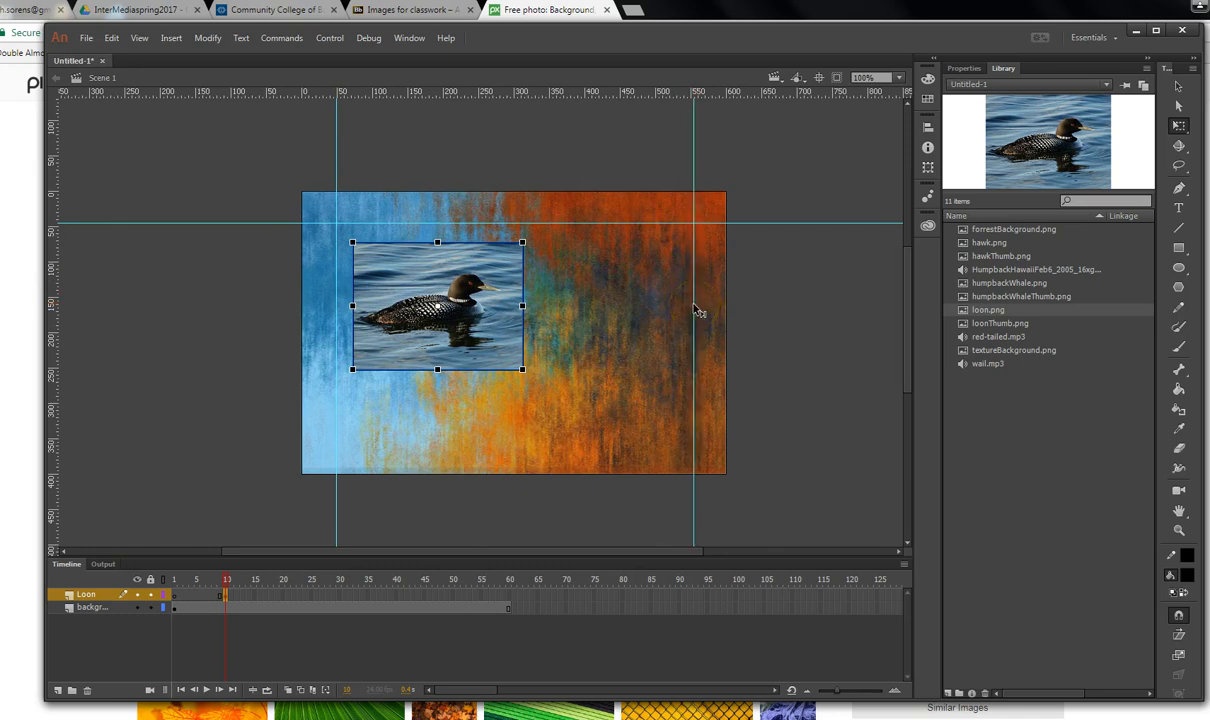
pyautogui.moveTo(548, 92); pyautogui.dragTo(578, 443)
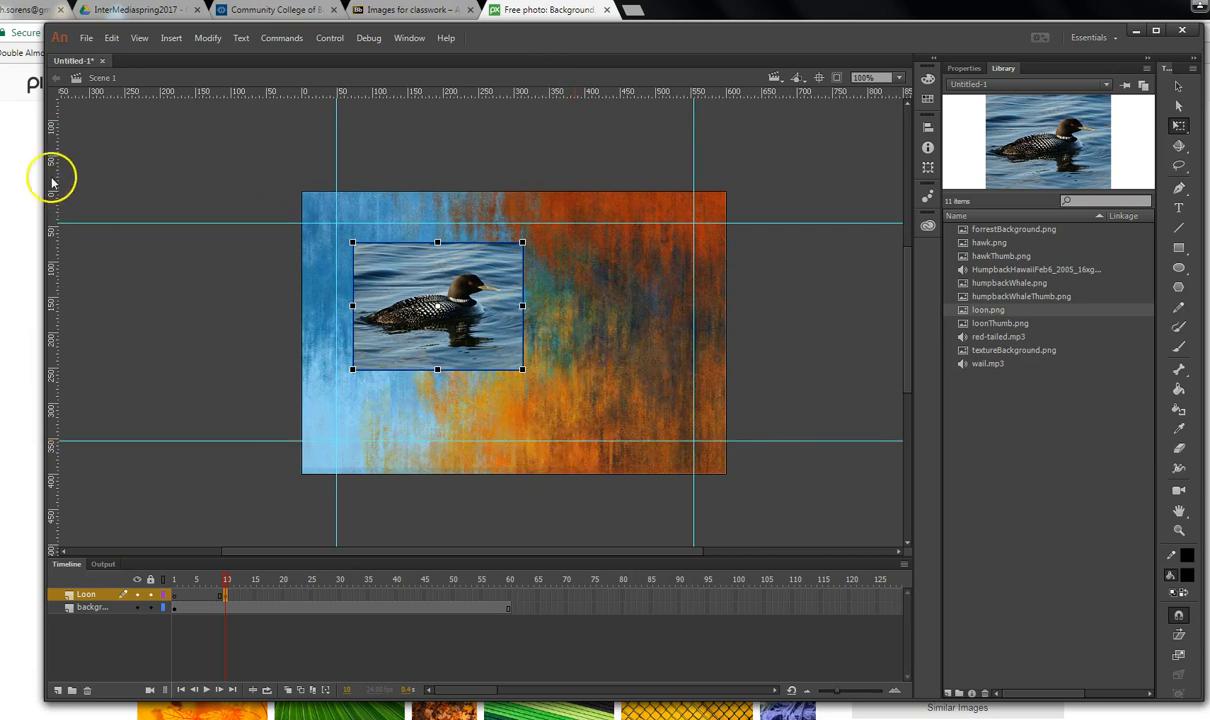
# Add inner guides at about 80 px horizontally and 70 px vertically, and align the loon image's upper-left corner to them.
pyautogui.moveTo(216, 97); pyautogui.dragTo(338, 241)
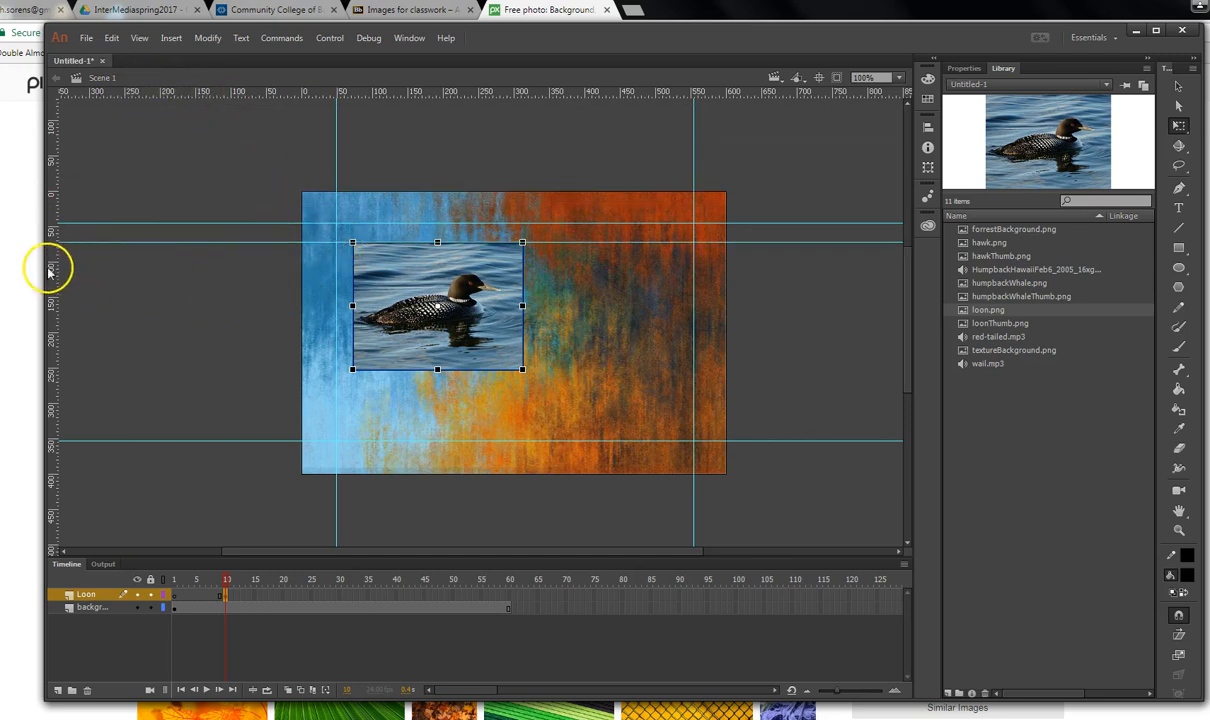
pyautogui.moveTo(55, 272); pyautogui.dragTo(358, 306)
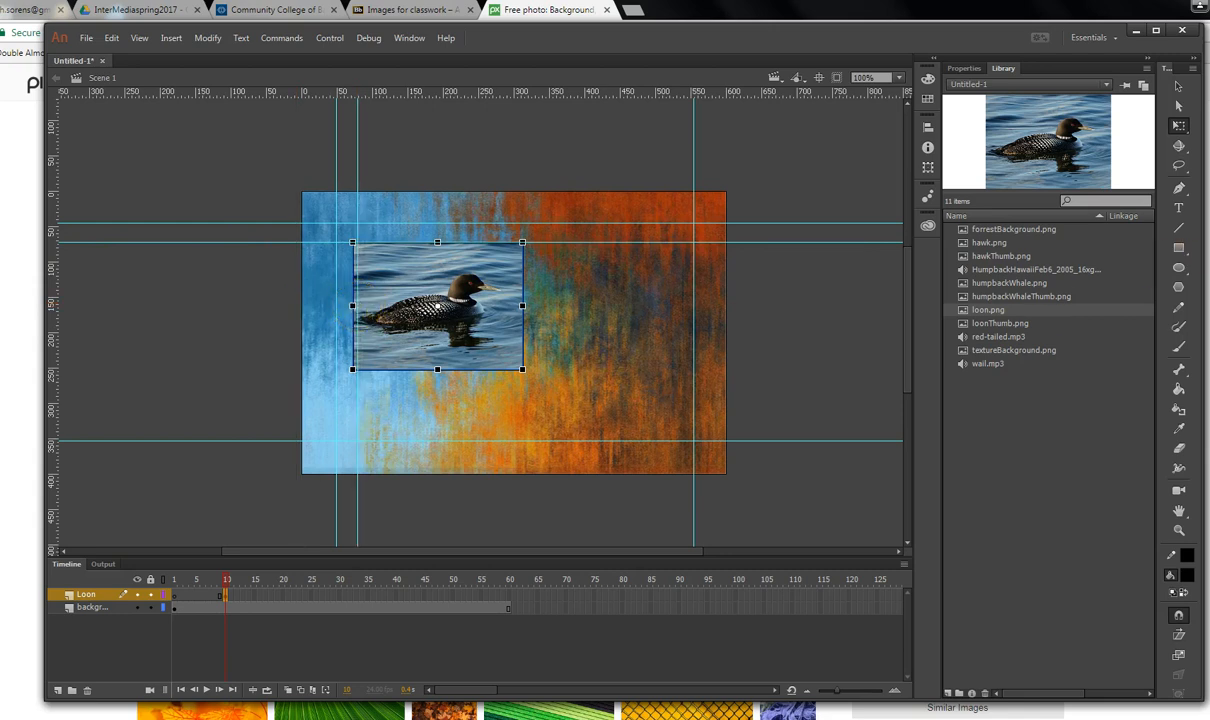
pyautogui.click(1178, 87)
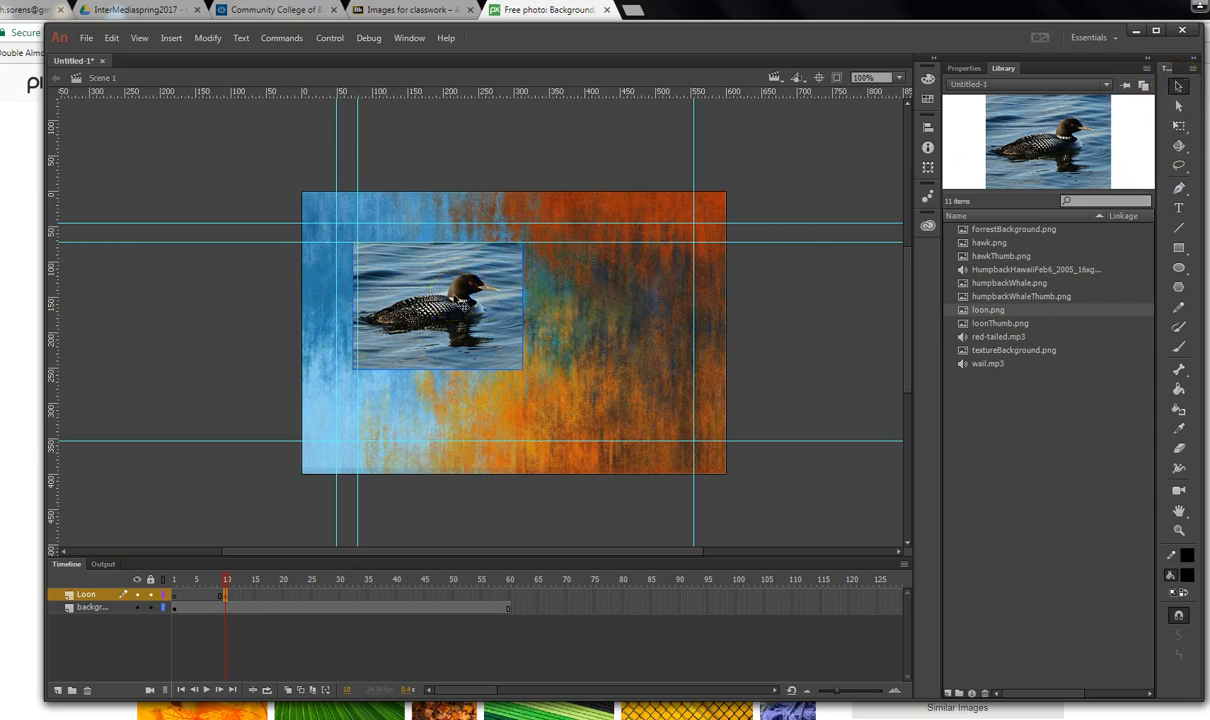
pyautogui.moveTo(463, 305); pyautogui.dragTo(466, 305)
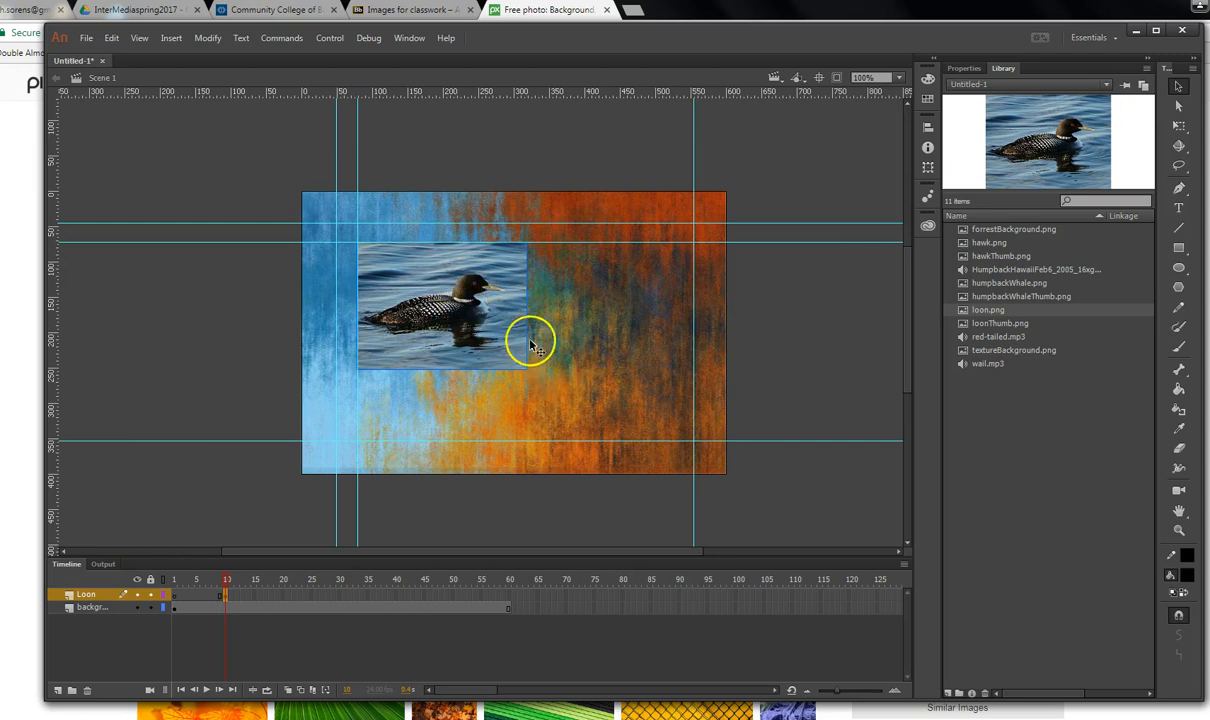
# Set up the Rectangle tool with a black fill and no stroke.
pyautogui.click(1179, 250)
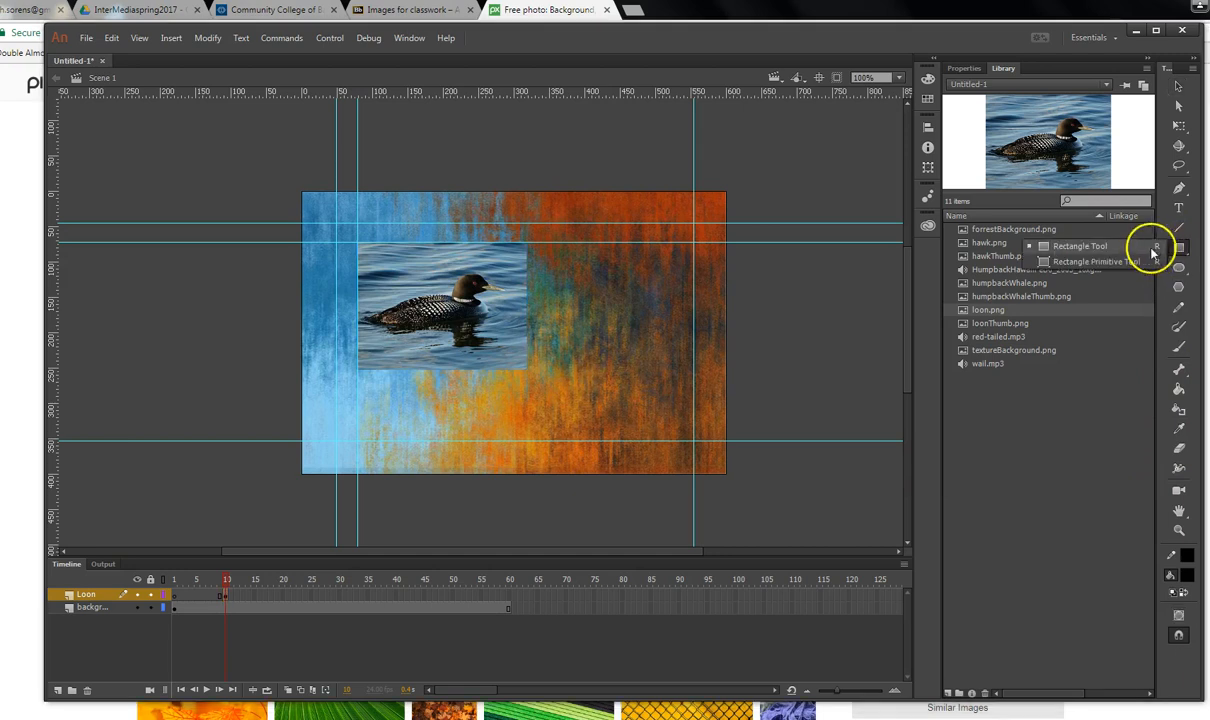
pyautogui.click(1081, 250)
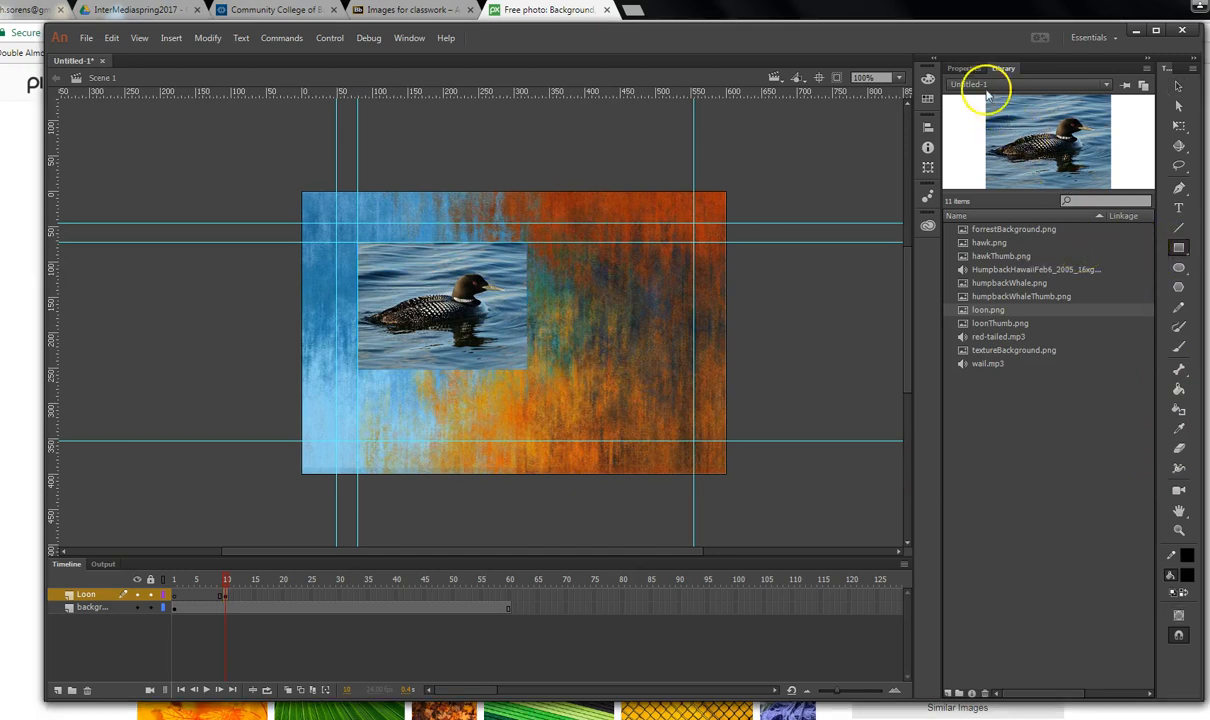
pyautogui.click(966, 68)
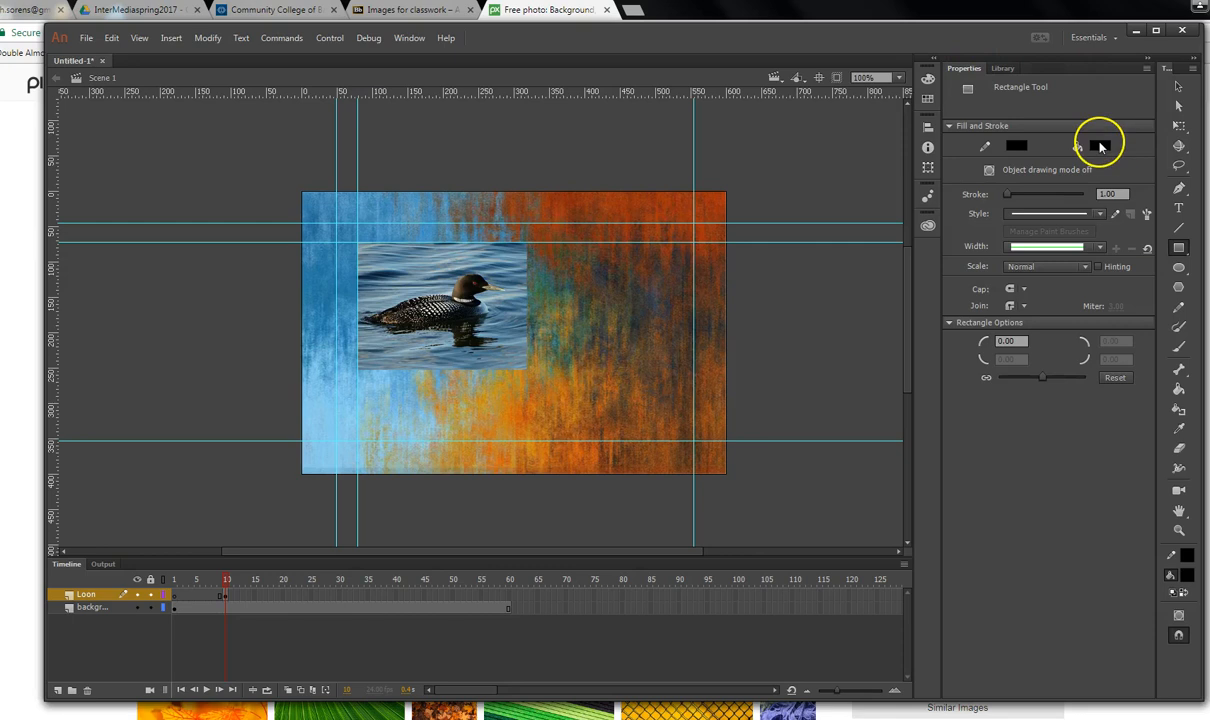
pyautogui.click(1099, 145)
pyautogui.click(894, 196)
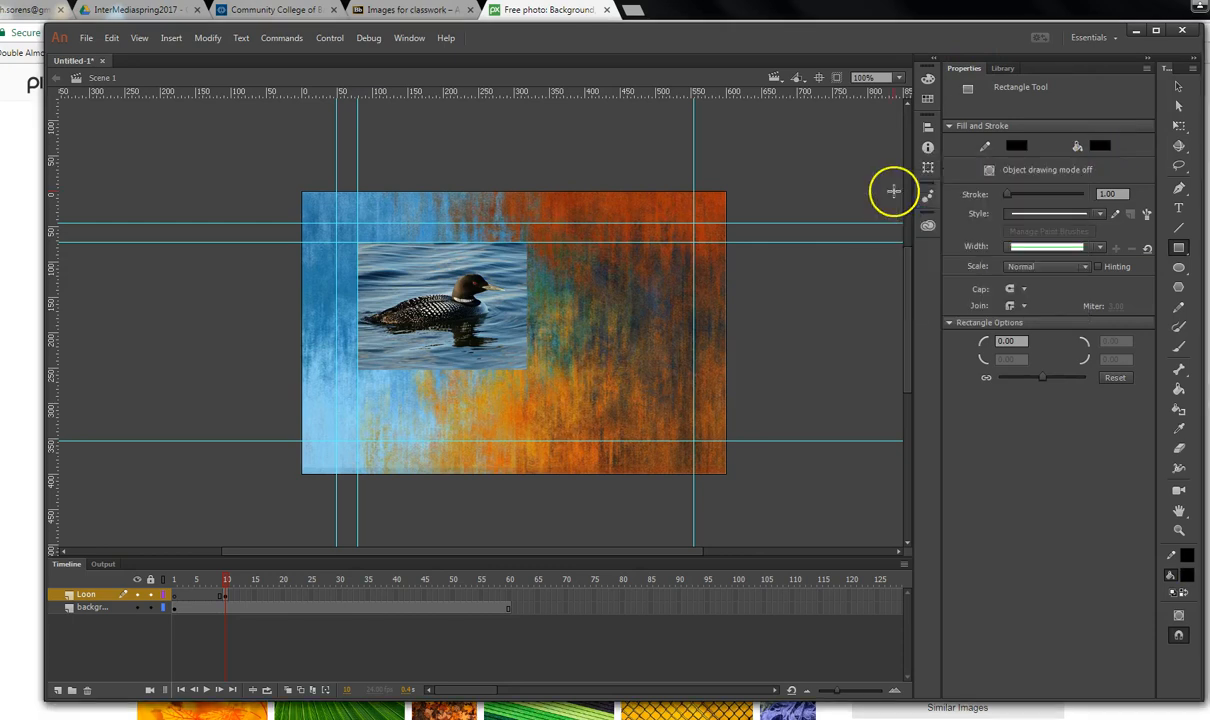
pyautogui.click(1018, 147)
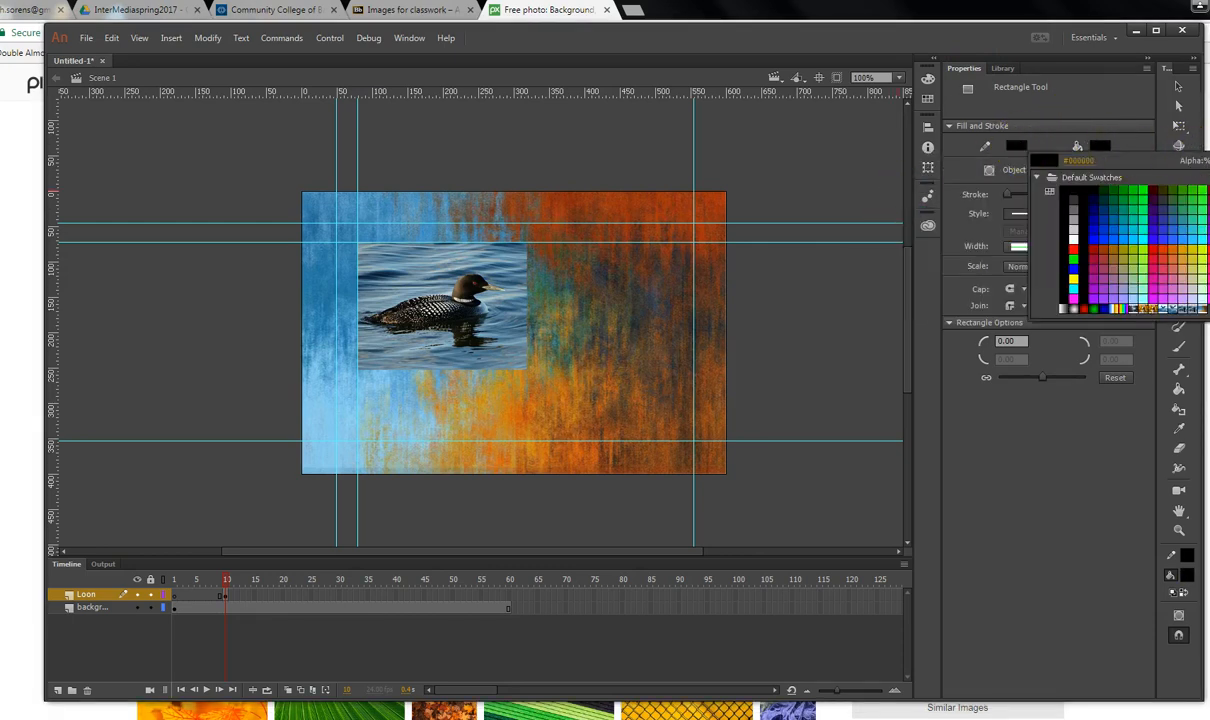
pyautogui.click(1208, 160)
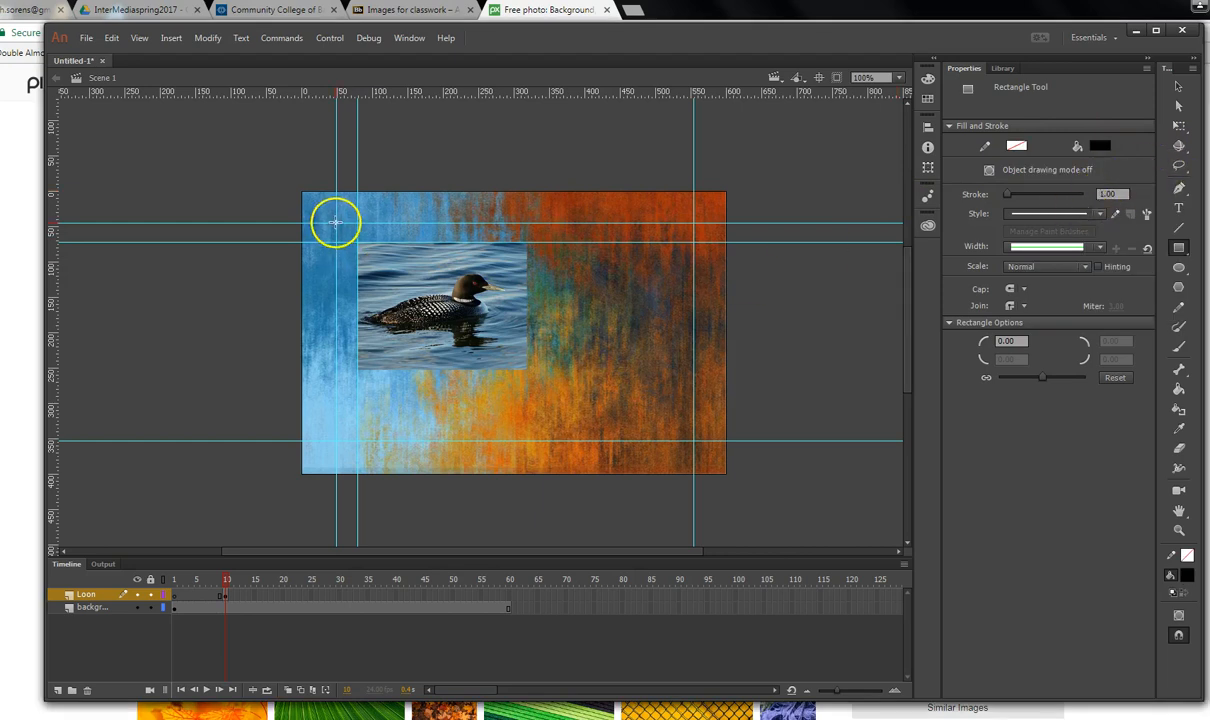
# Draw a black rectangle behind the loon image, spanning the area enclosed by the outer guides.
pyautogui.moveTo(337, 222); pyautogui.dragTo(694, 439)
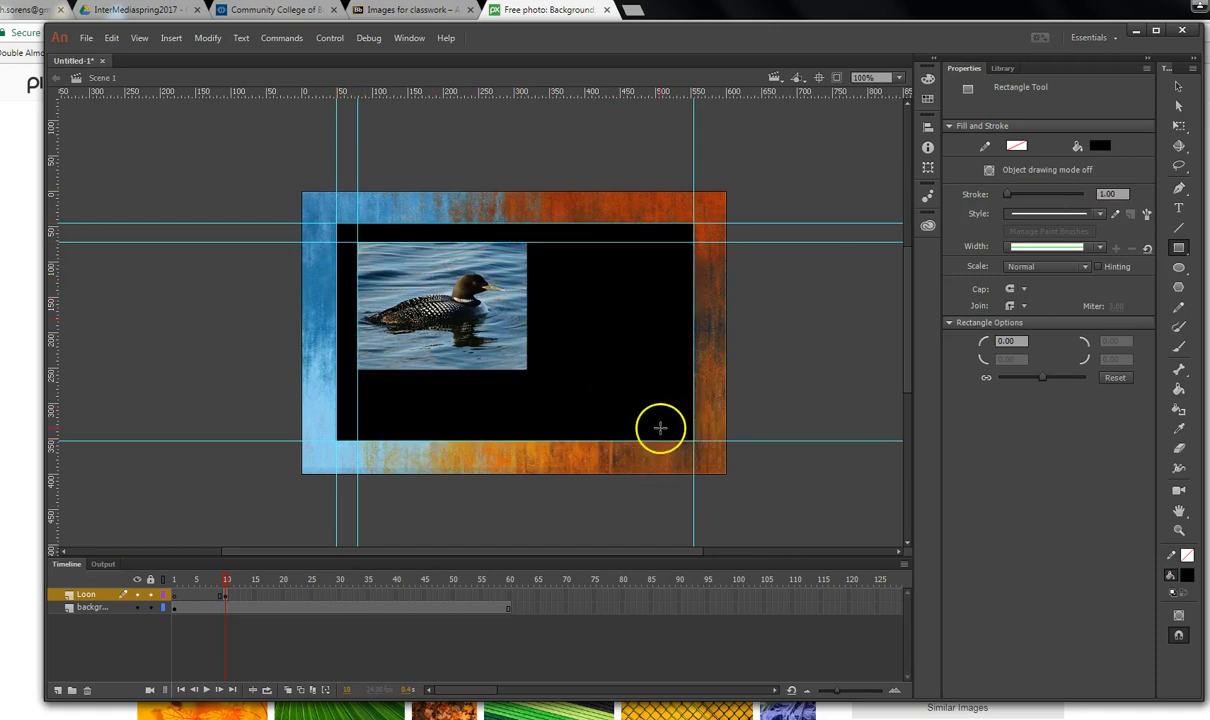
# Add the white 25 pt static text "Loon" on the black panel beside the loon image, at about X 385, Y 66.
pyautogui.click(1180, 210)
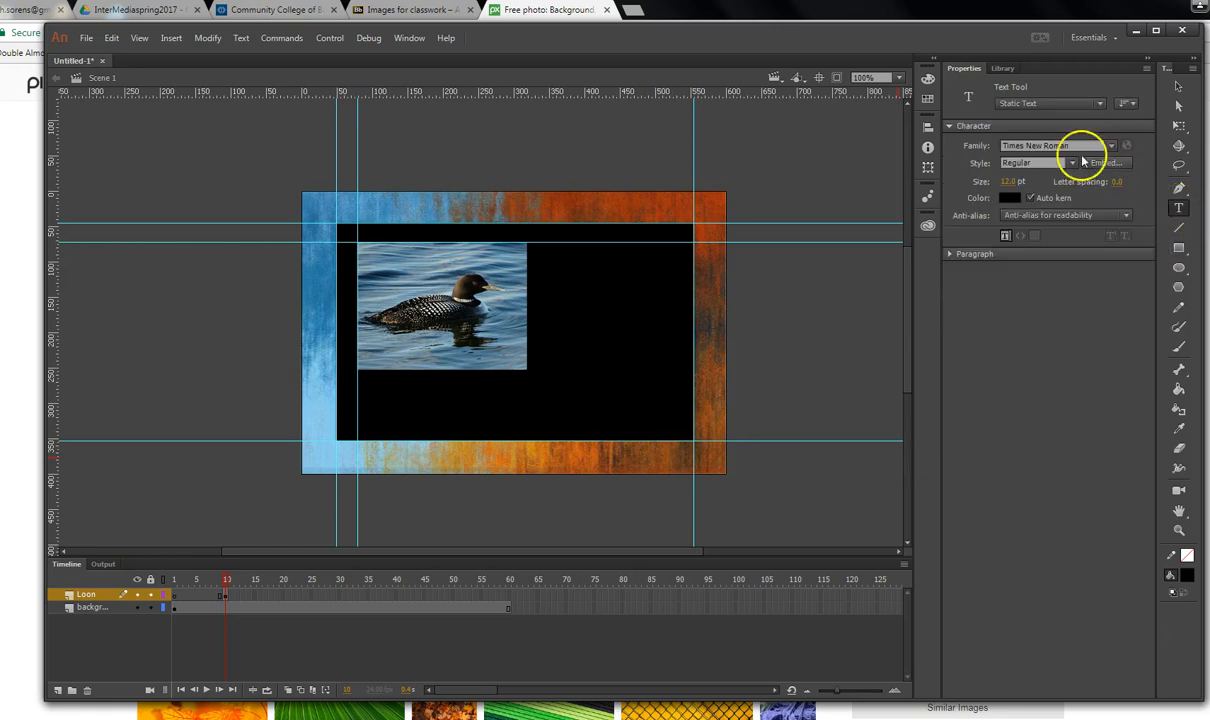
pyautogui.click(1010, 198)
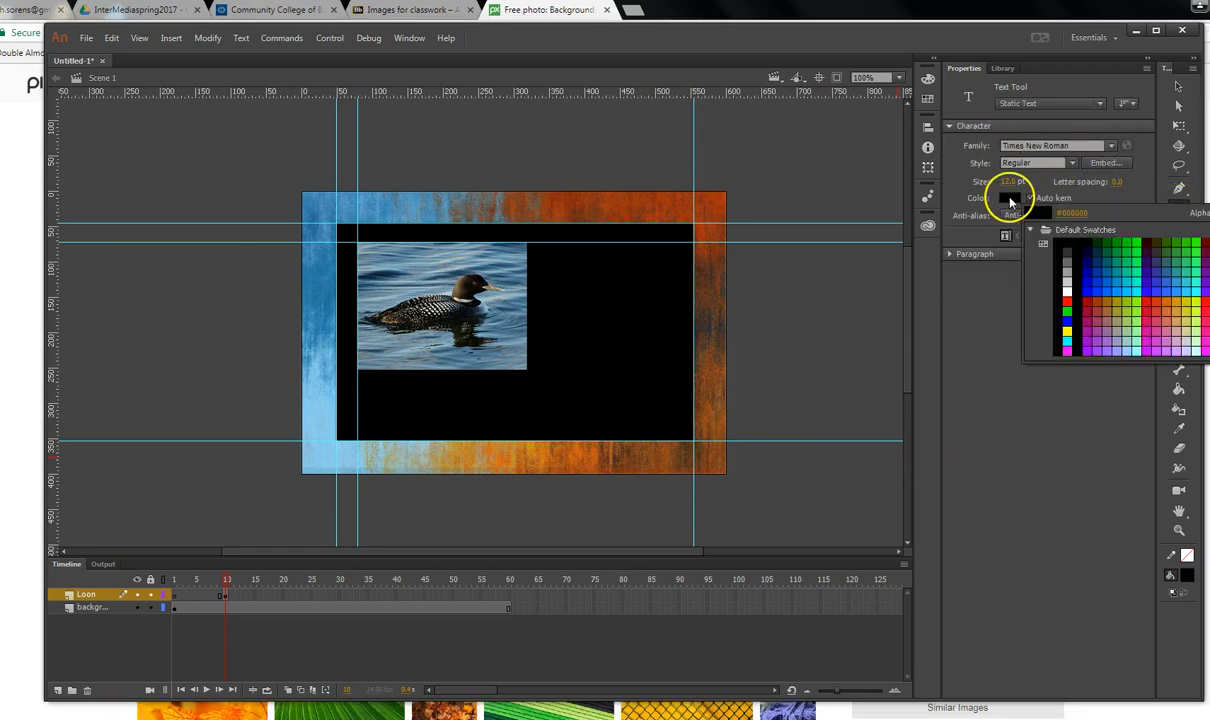
pyautogui.click(1067, 288)
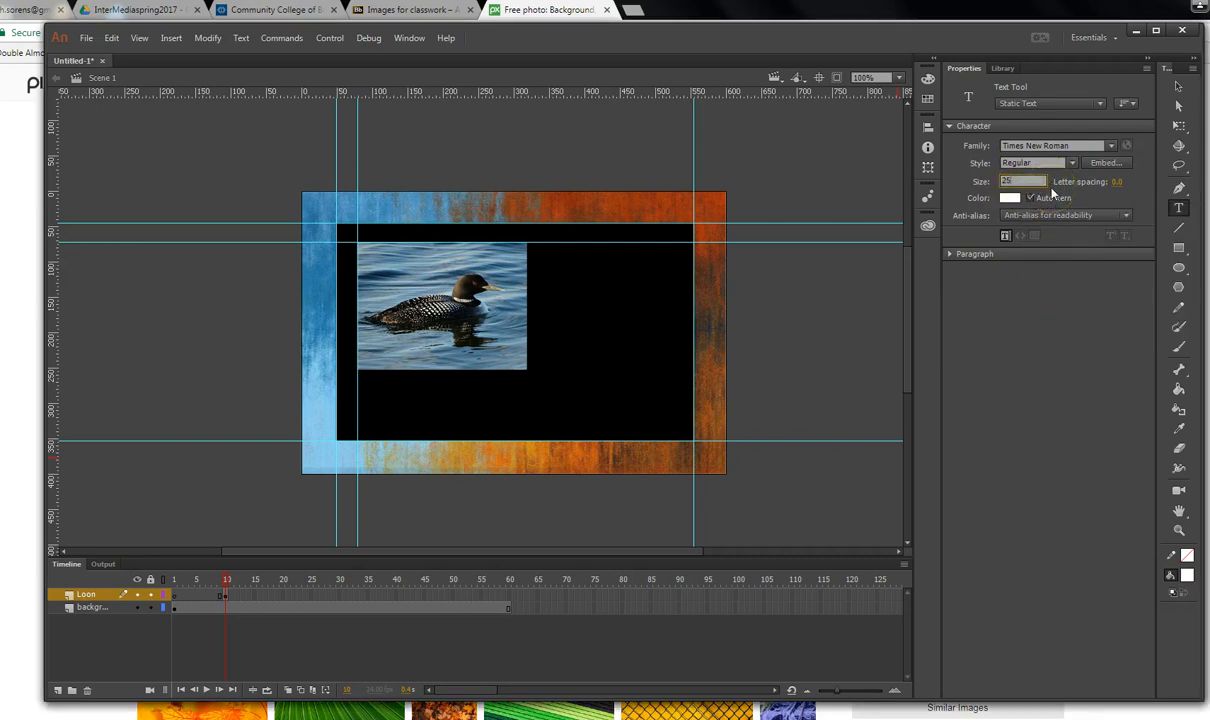
pyautogui.click(571, 260)
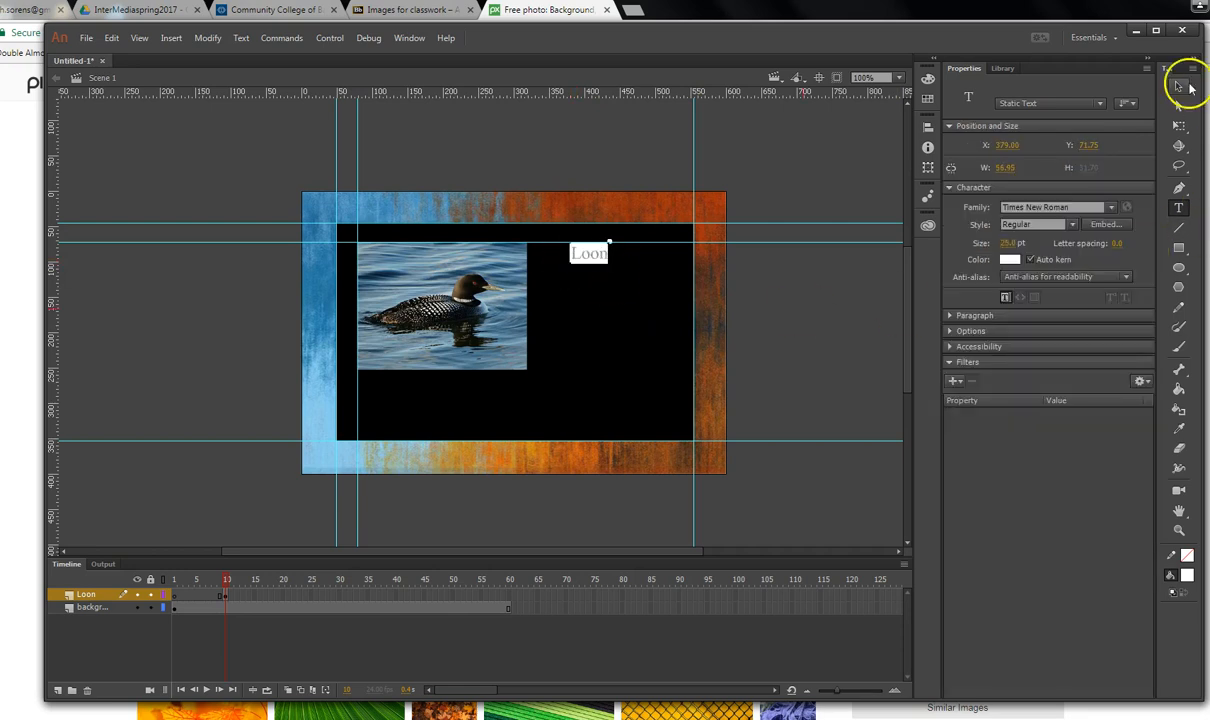
pyautogui.click(1179, 87)
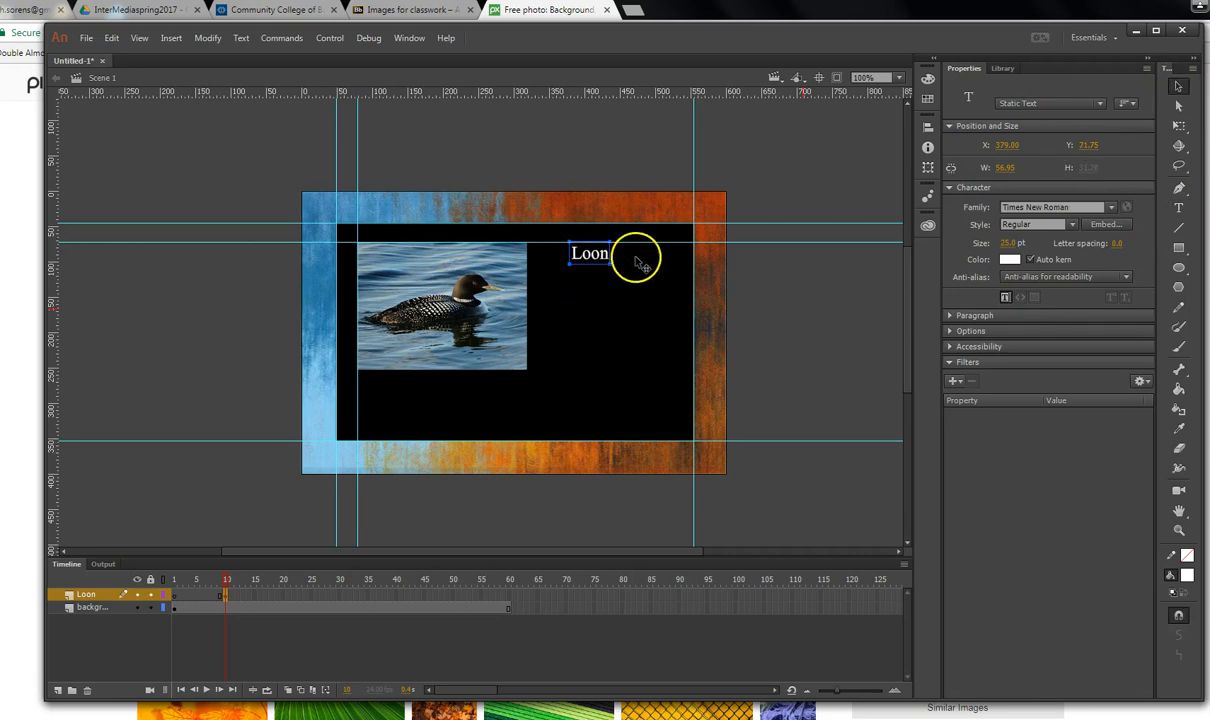
pyautogui.moveTo(611, 262)
pyautogui.mouseDown()
pyautogui.moveTo(596, 262)
pyautogui.moveTo(610, 287)
pyautogui.moveTo(612, 265)
pyautogui.moveTo(593, 255)
pyautogui.moveTo(609, 265)
pyautogui.mouseUp()
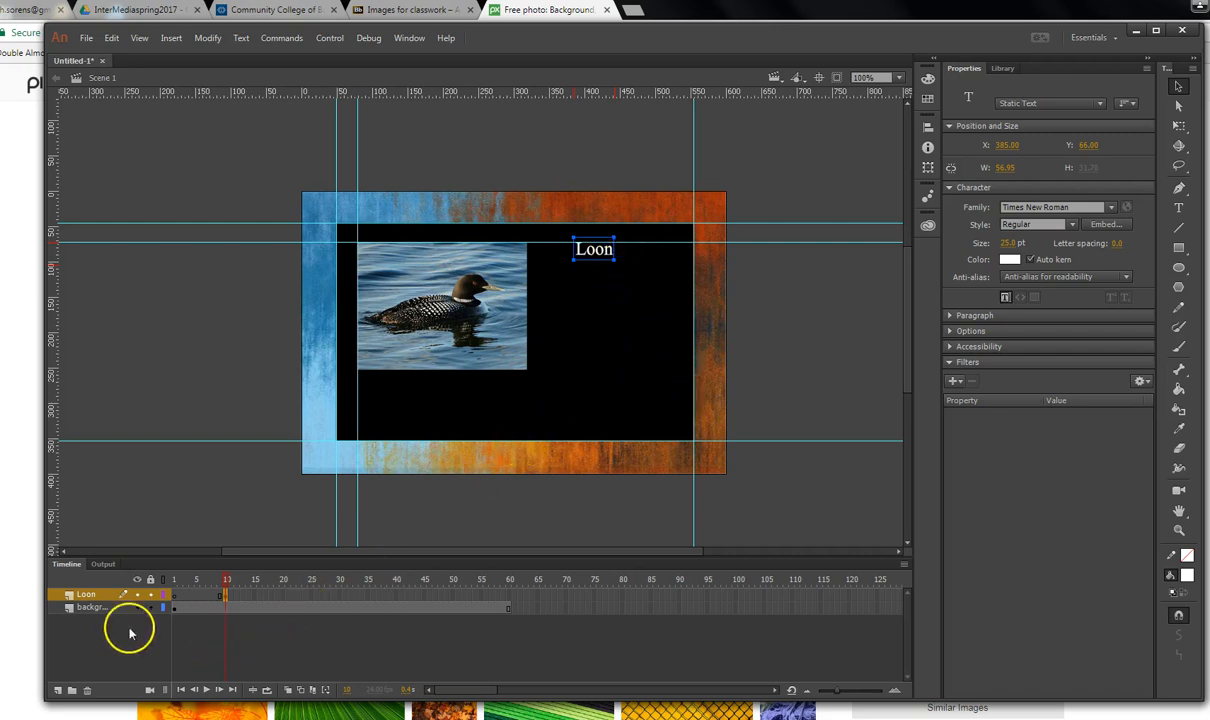
# Add a new layer named Buttons and place it between the Loon and background layers.
pyautogui.click(57, 690)
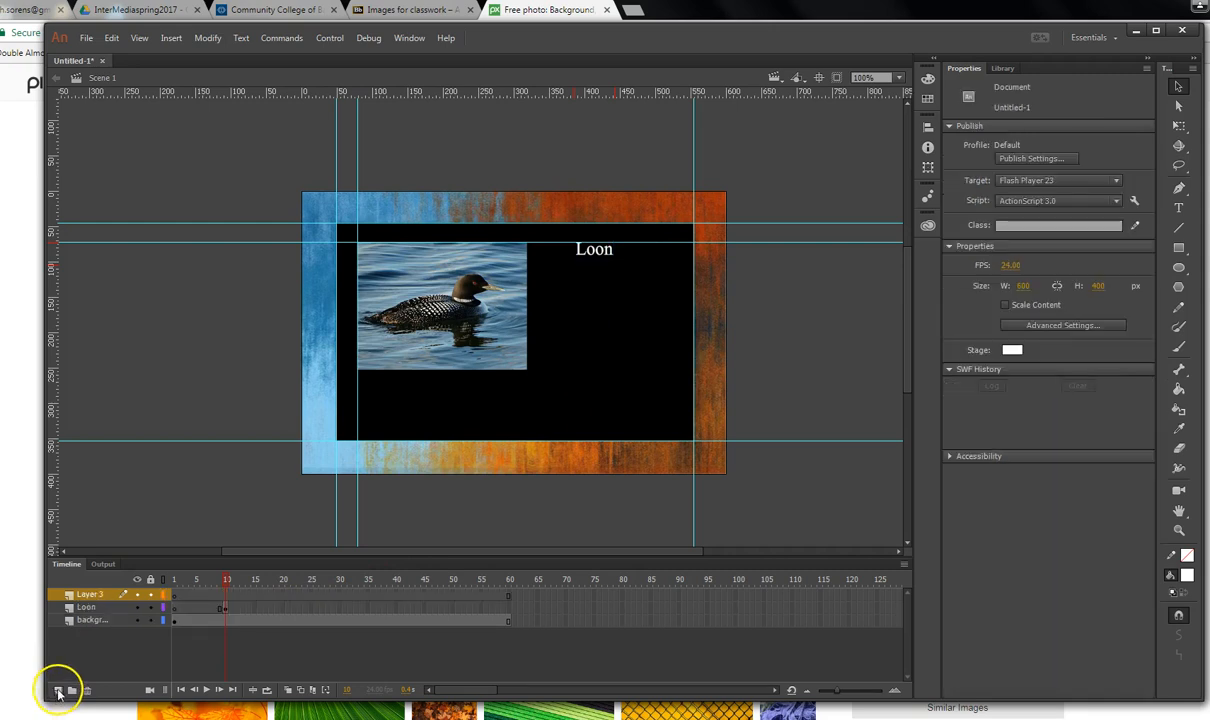
pyautogui.doubleClick(90, 595)
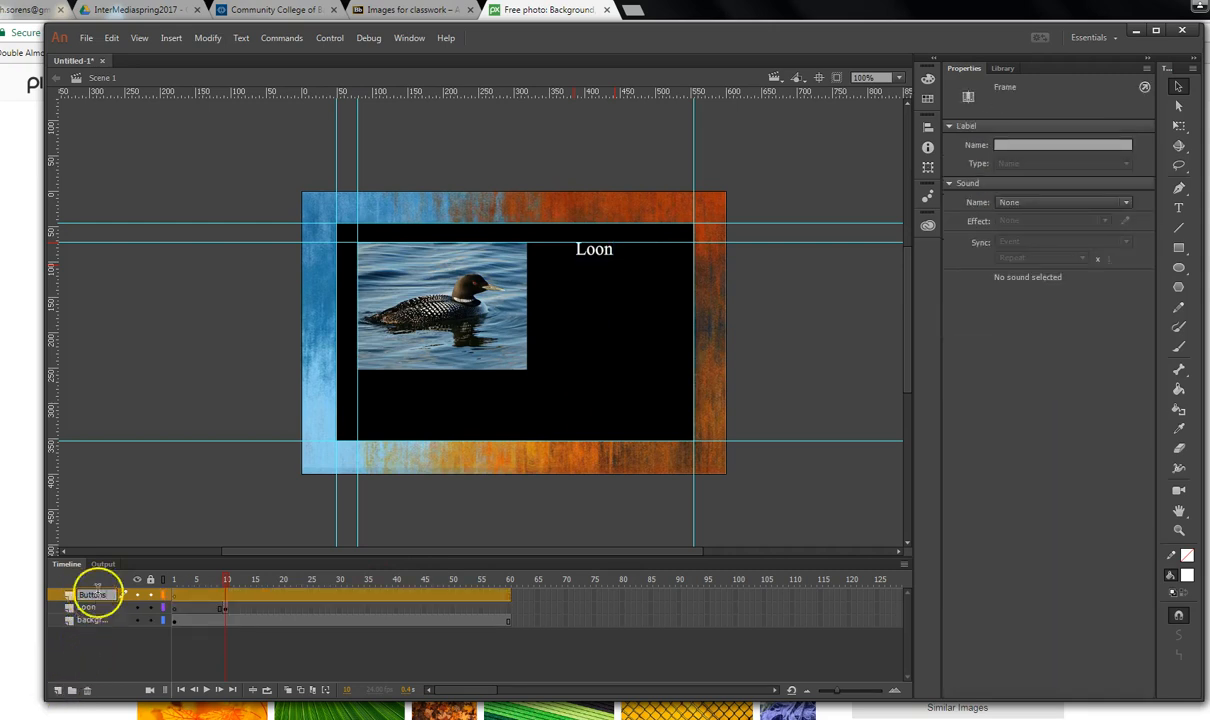
pyautogui.press('Return')
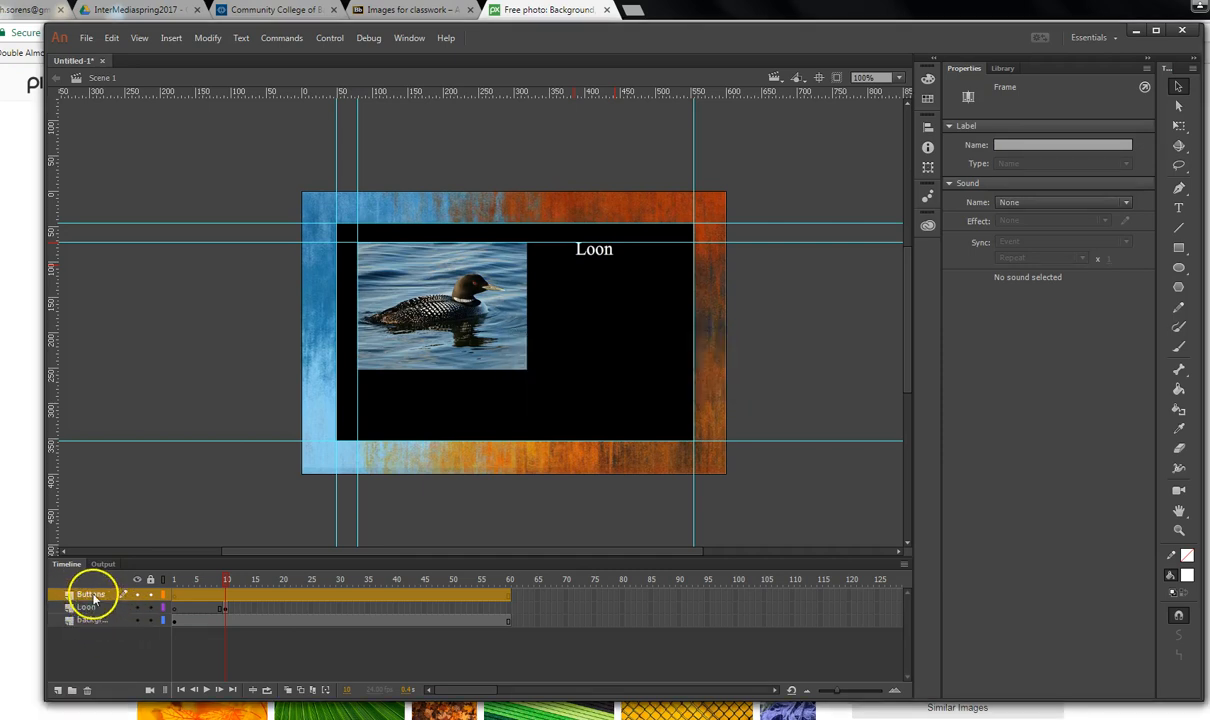
pyautogui.moveTo(97, 612); pyautogui.dragTo(97, 619)
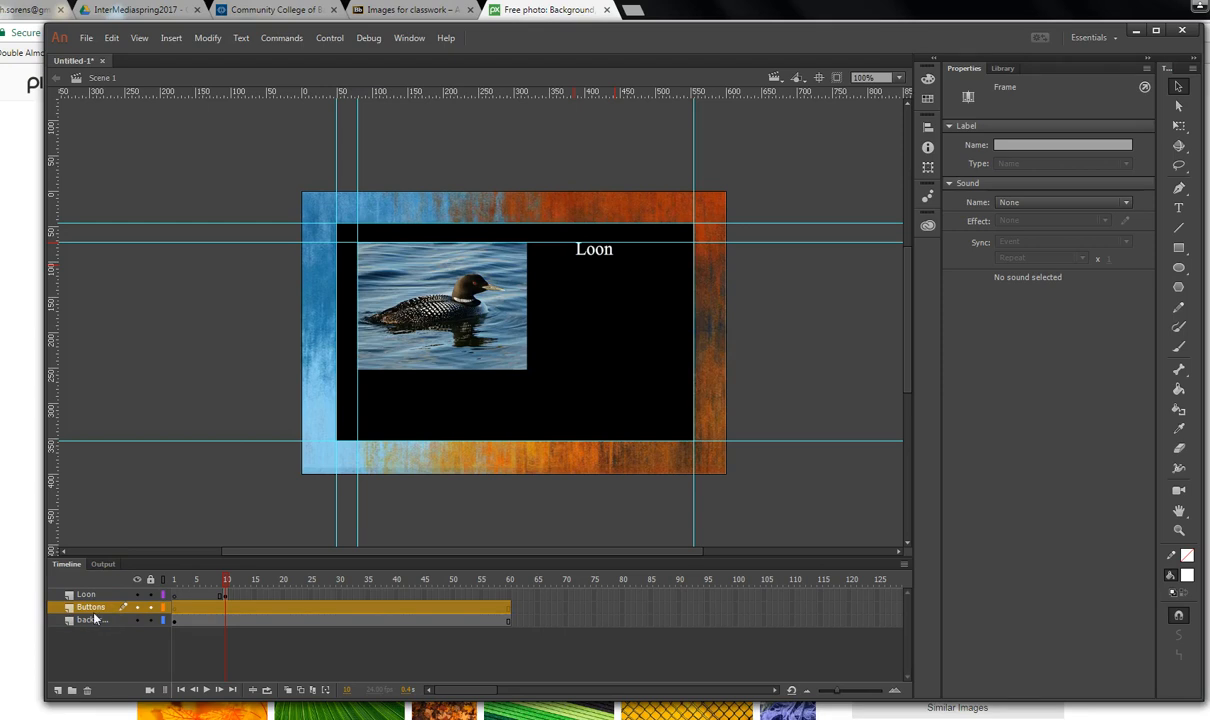
# Place loonThumb.png from the library on the stage at frame 1 of the Buttons layer.
pyautogui.click(174, 608)
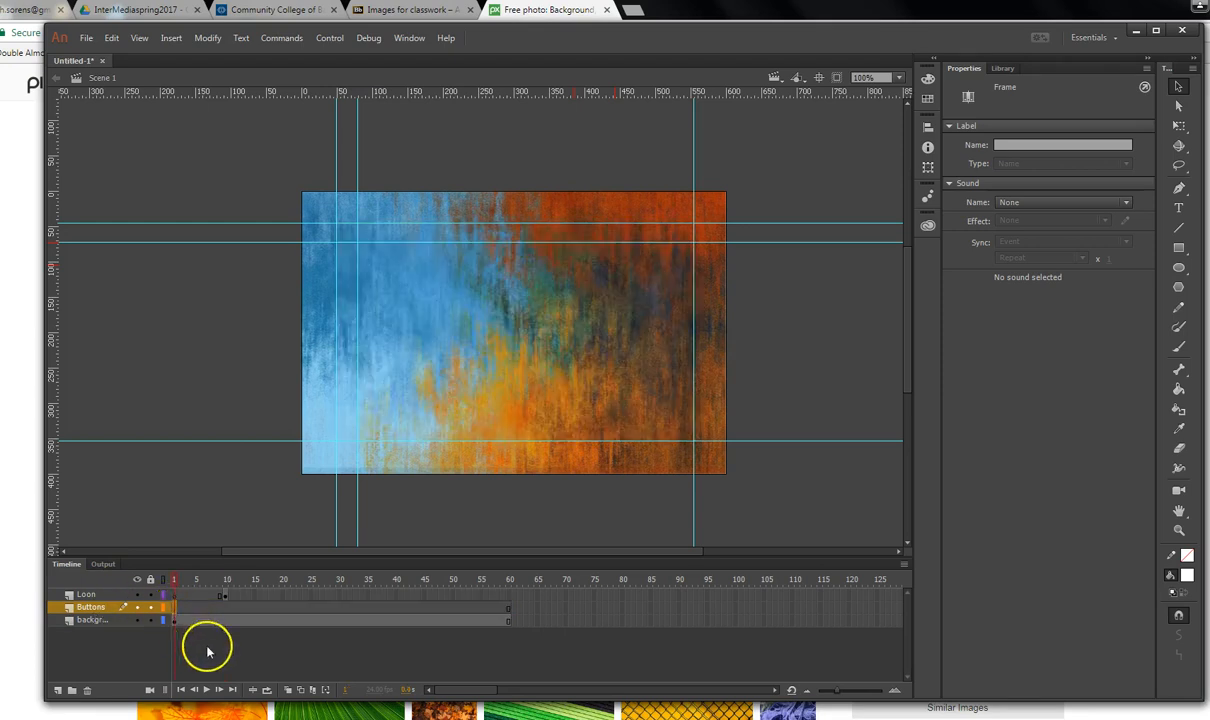
pyautogui.click(1003, 68)
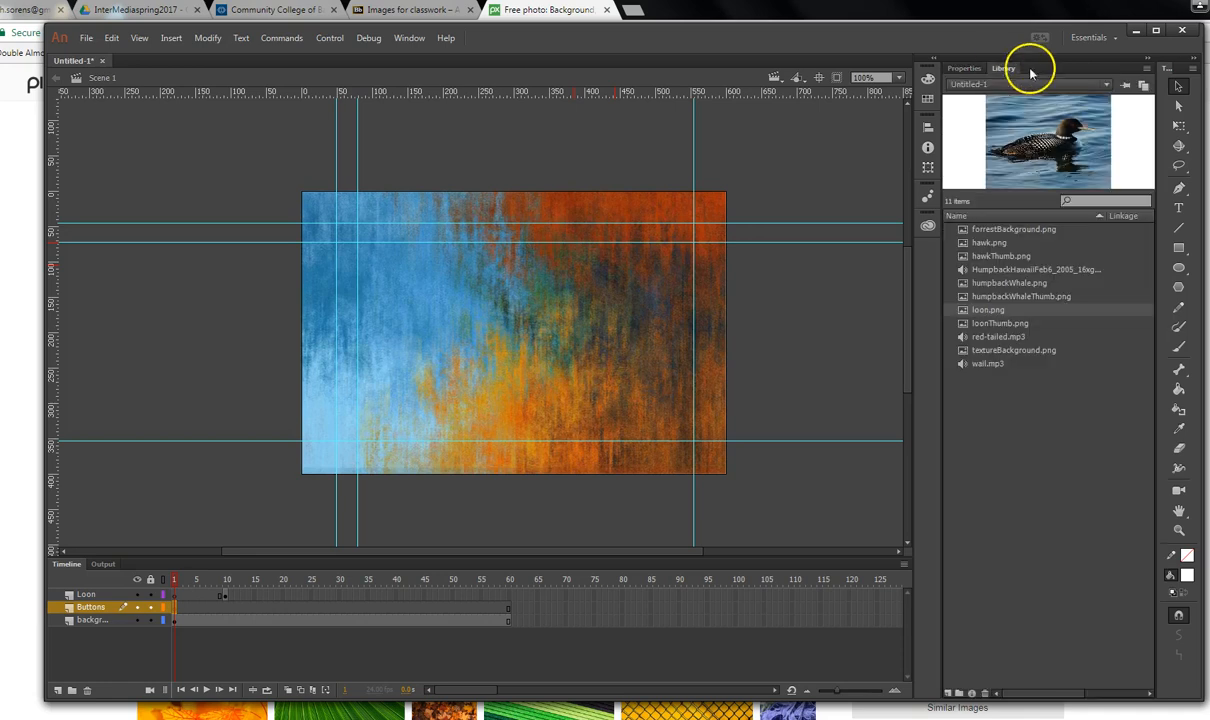
pyautogui.click(1015, 325)
pyautogui.moveTo(1007, 328); pyautogui.dragTo(425, 315)
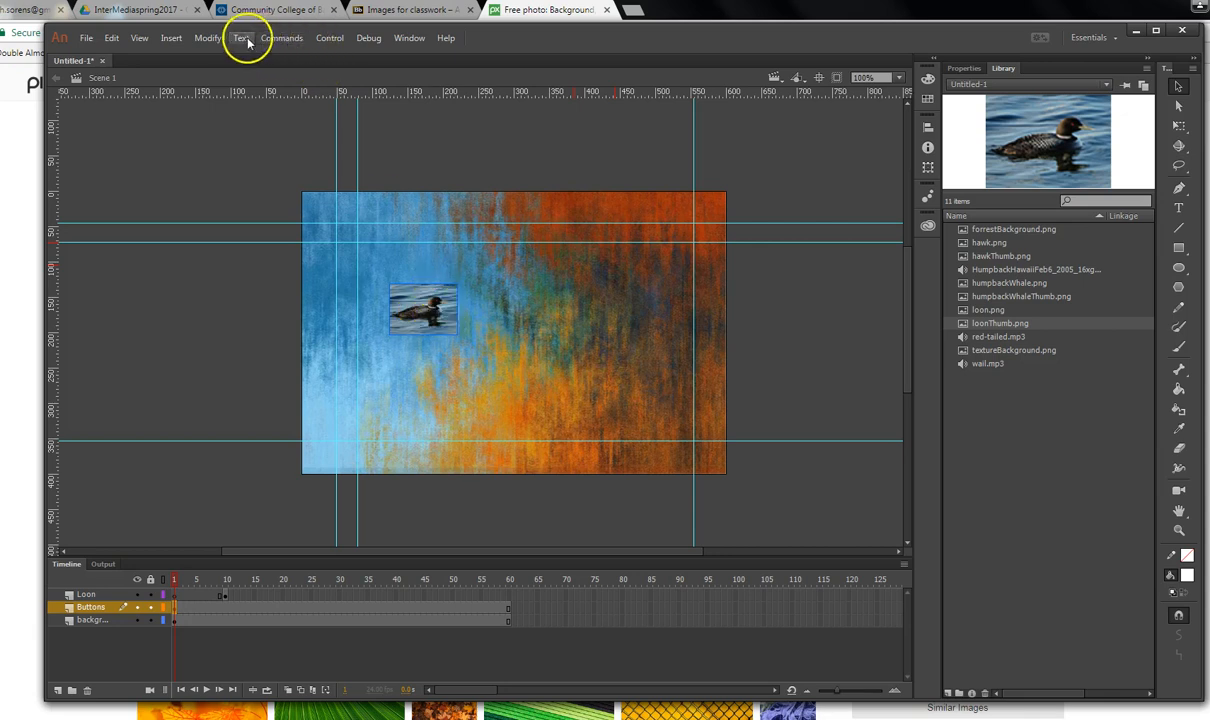
# Convert the loon thumbnail to a symbol of type Button named LoonButton.
pyautogui.click(207, 38)
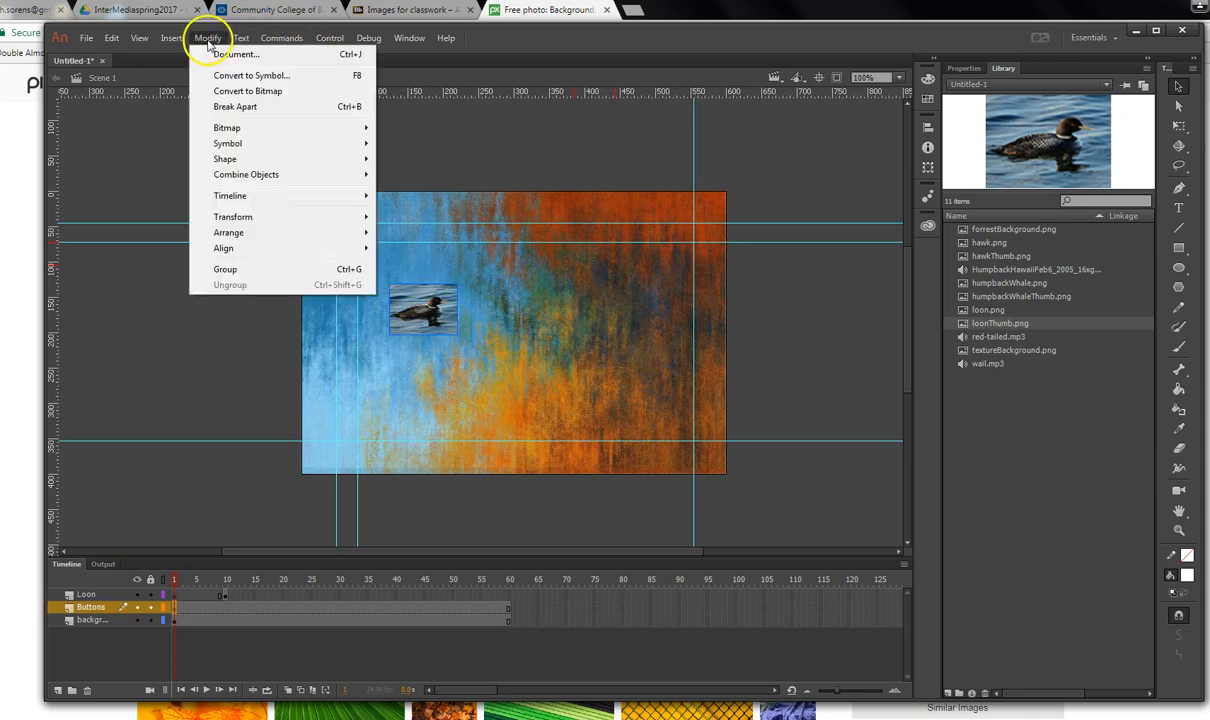
pyautogui.click(248, 76)
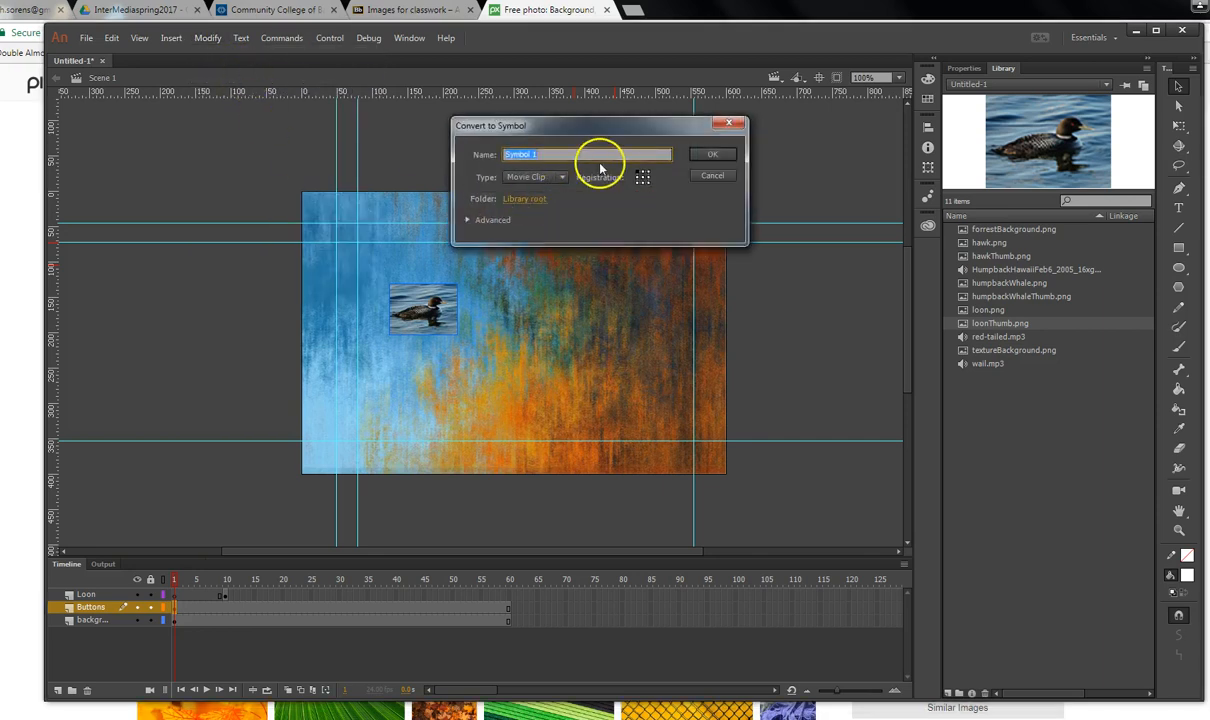
pyautogui.click(552, 180)
pyautogui.click(546, 207)
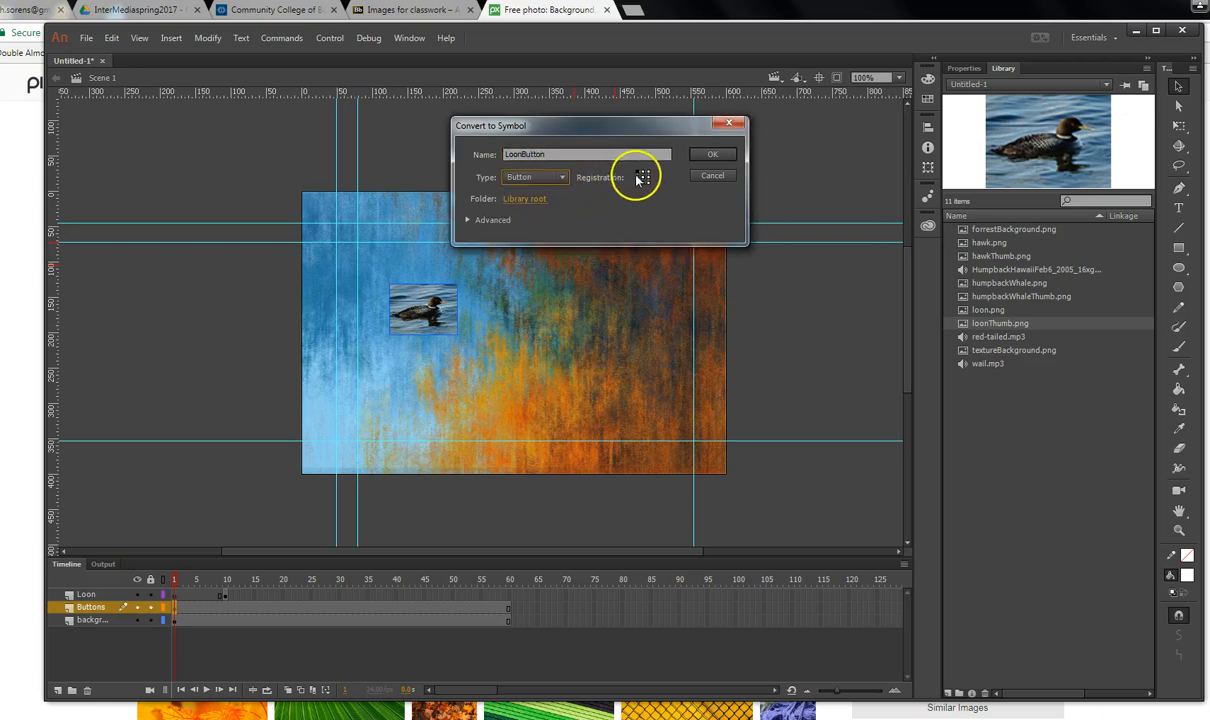
pyautogui.click(714, 156)
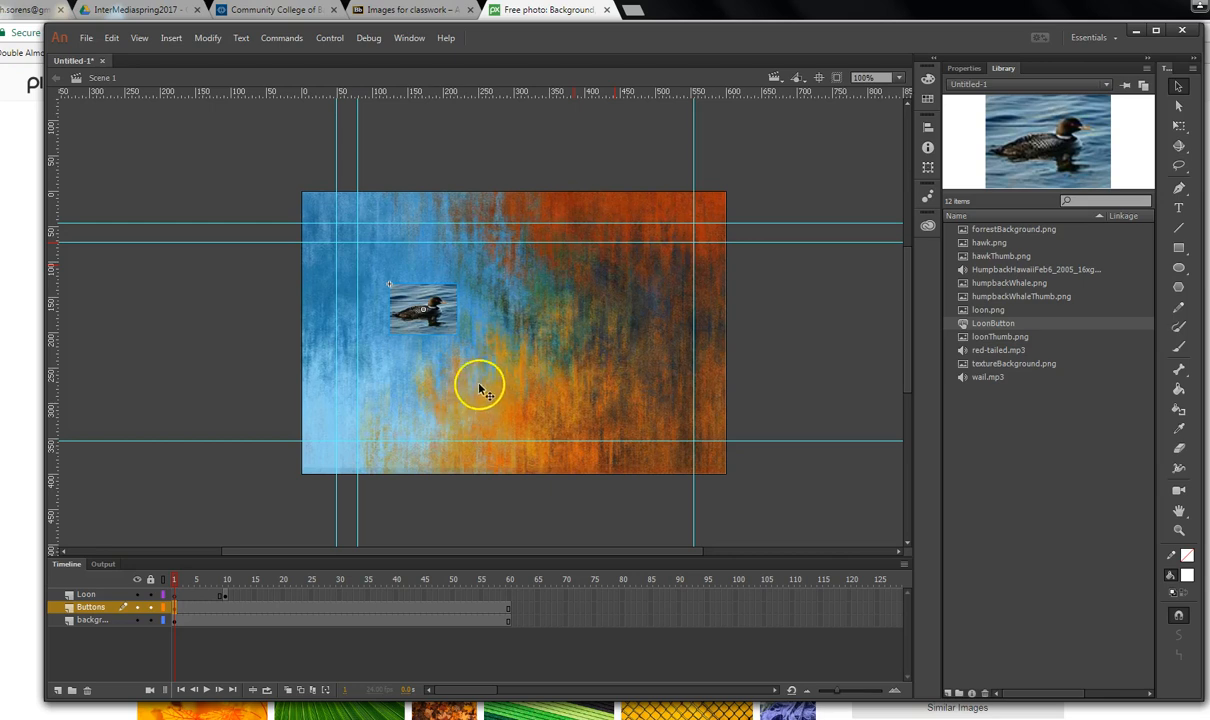
# Open the LoonButton symbol for editing and rename its layer as button.
pyautogui.doubleClick(444, 307)
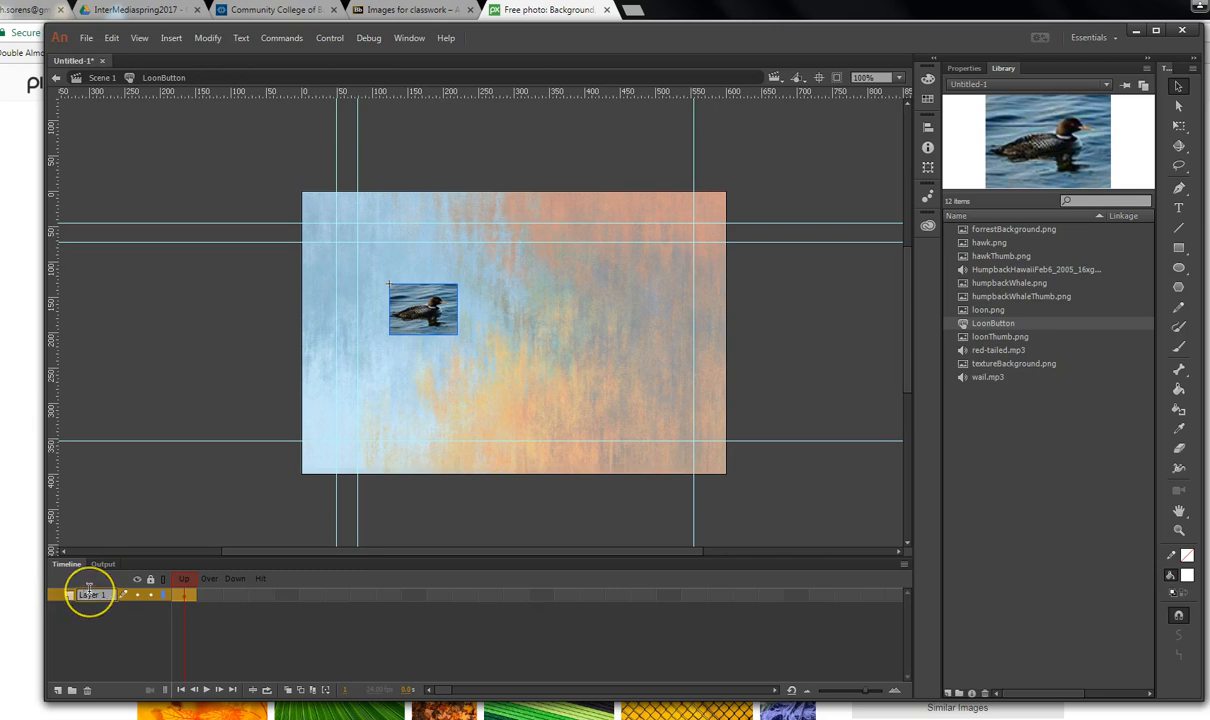
pyautogui.moveTo(108, 597); pyautogui.dragTo(41, 596)
pyautogui.press('Return')
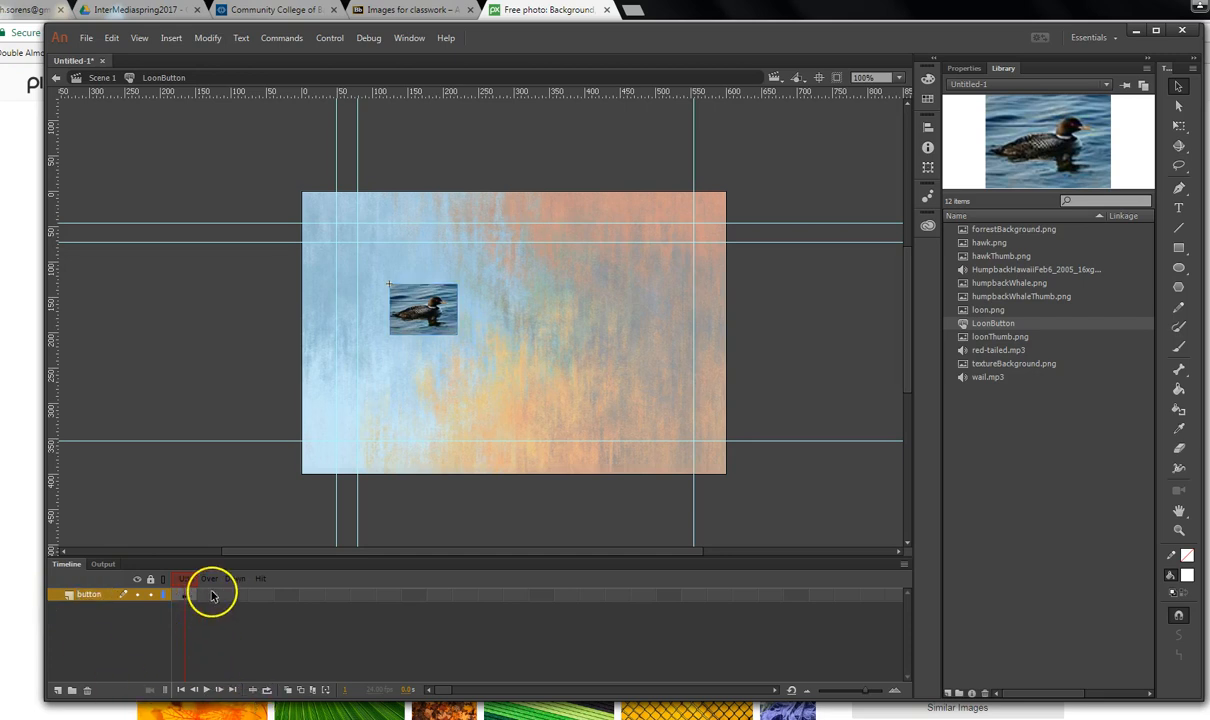
# Insert keyframes in the Over and Down frames of the button layer.
pyautogui.rightClick(213, 596)
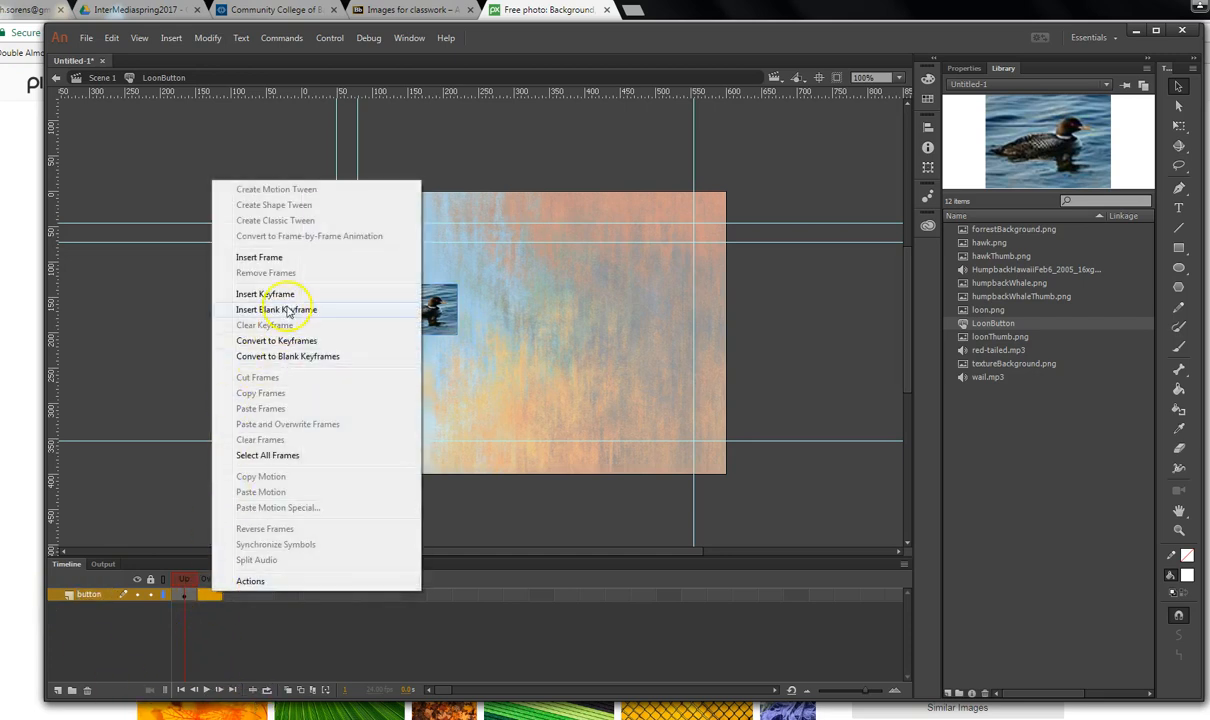
pyautogui.click(291, 294)
pyautogui.rightClick(235, 595)
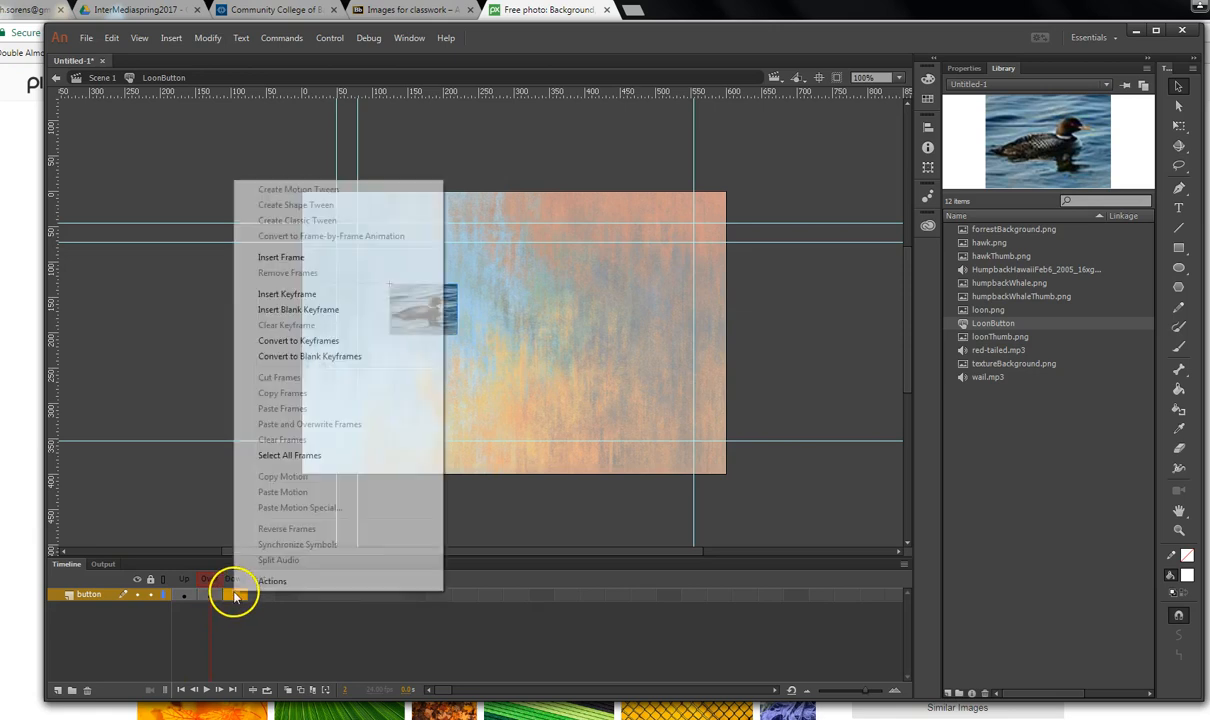
pyautogui.click(276, 292)
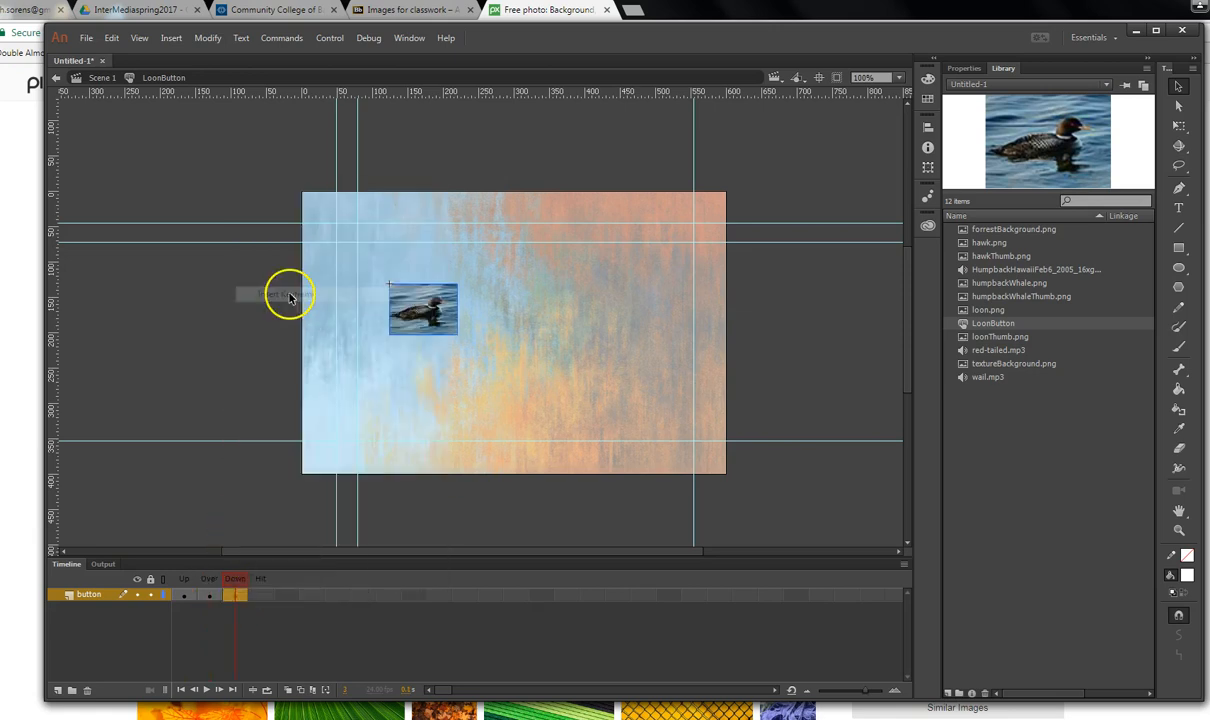
# Add a layer named text above the button layer and insert keyframes in its Over and Down frames.
pyautogui.click(57, 690)
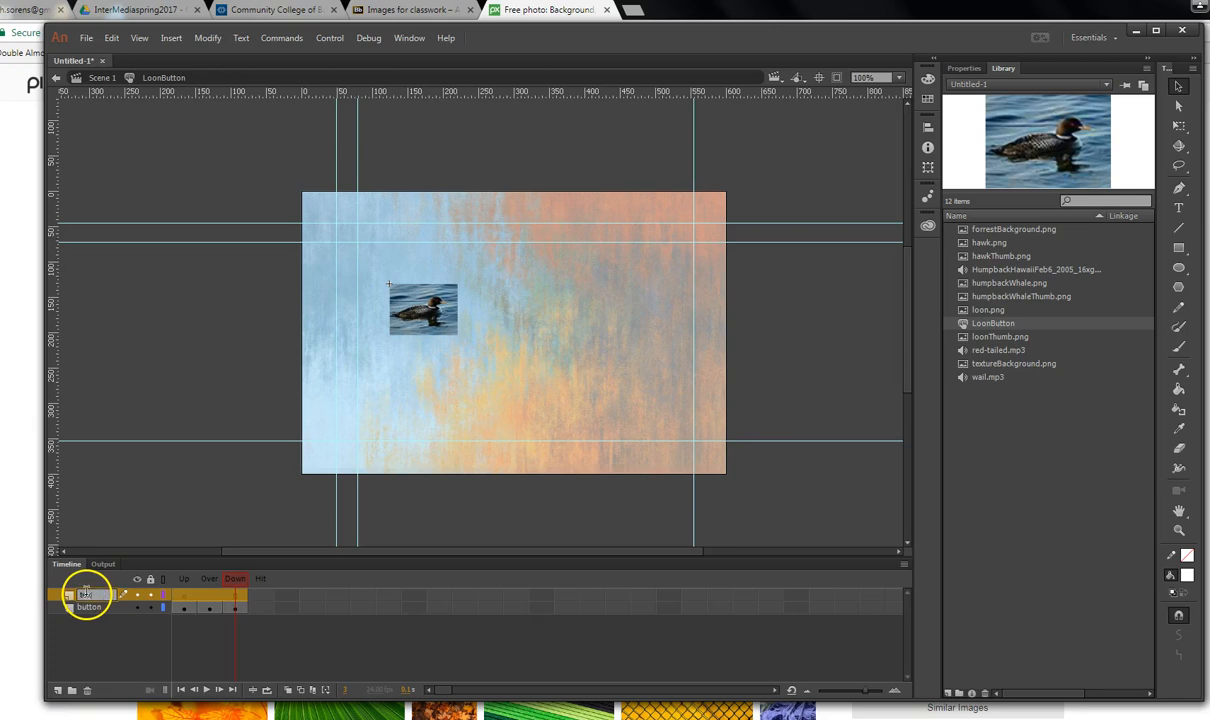
pyautogui.click(213, 630)
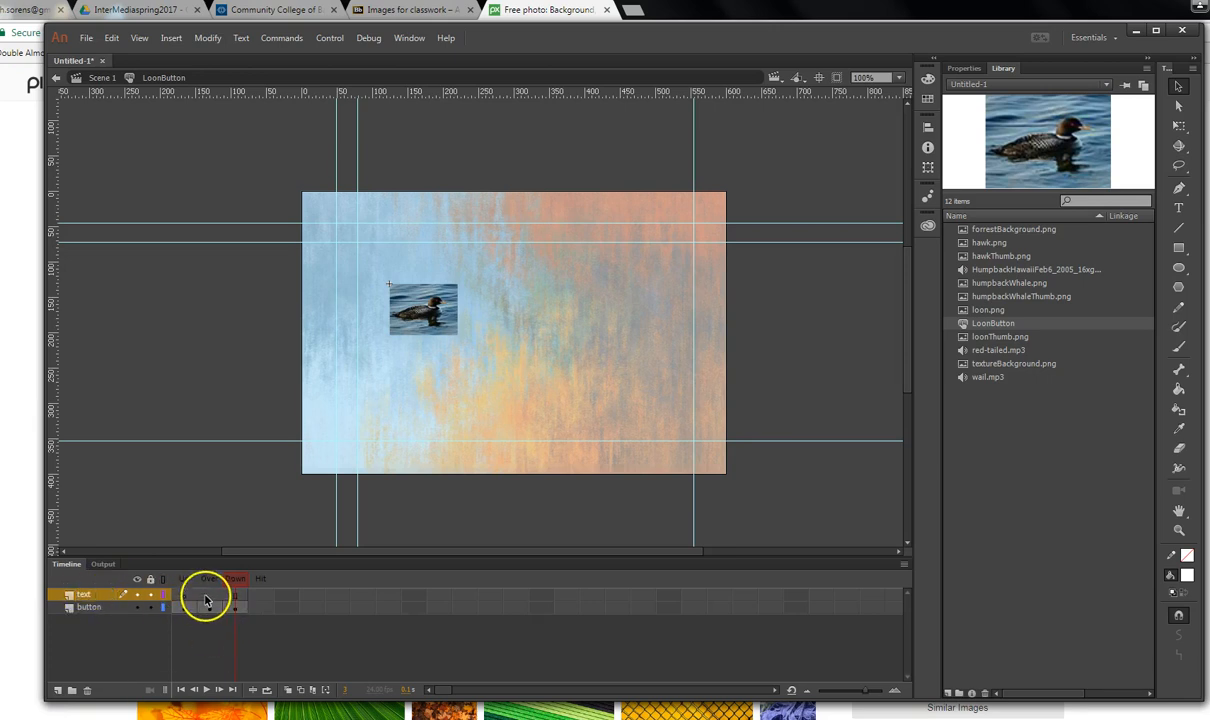
pyautogui.rightClick(206, 597)
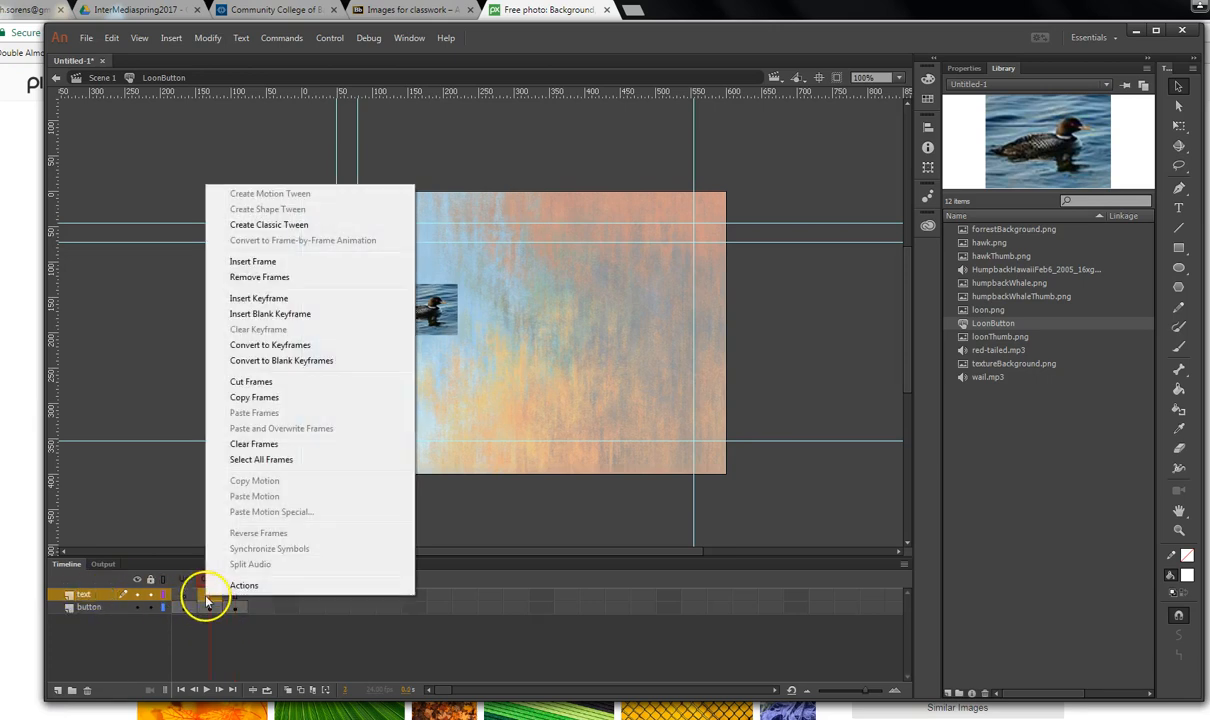
pyautogui.click(275, 299)
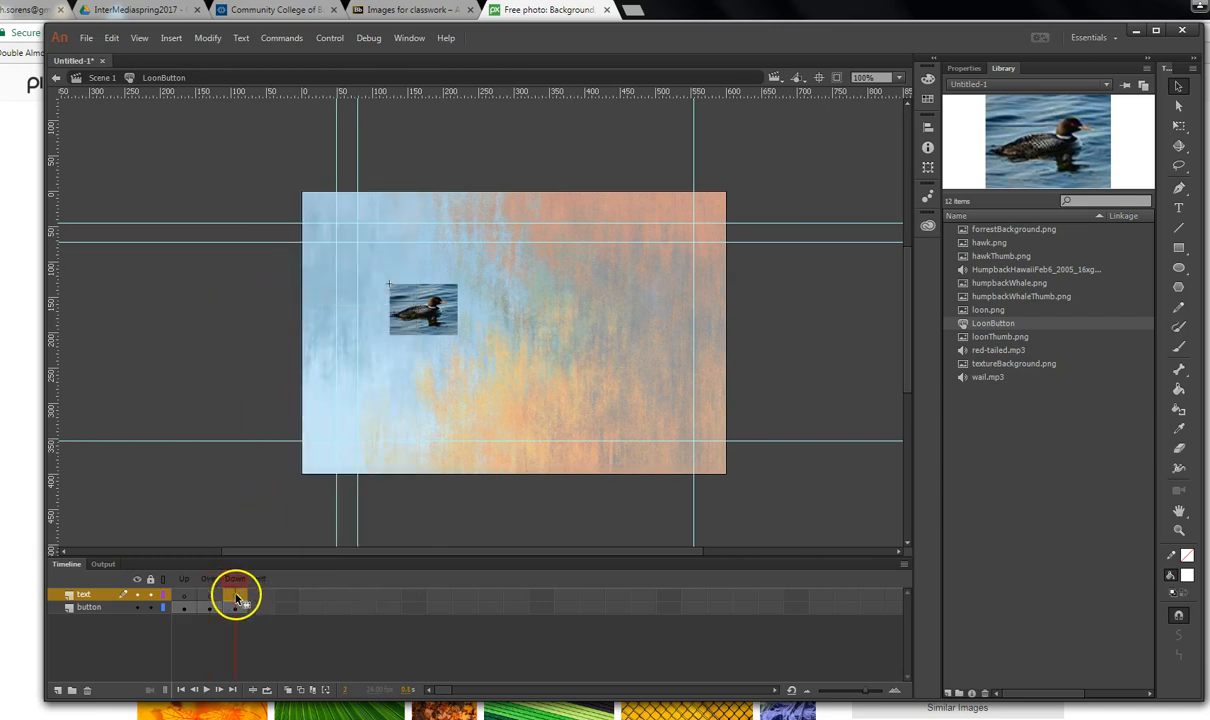
pyautogui.rightClick(236, 598)
pyautogui.click(272, 297)
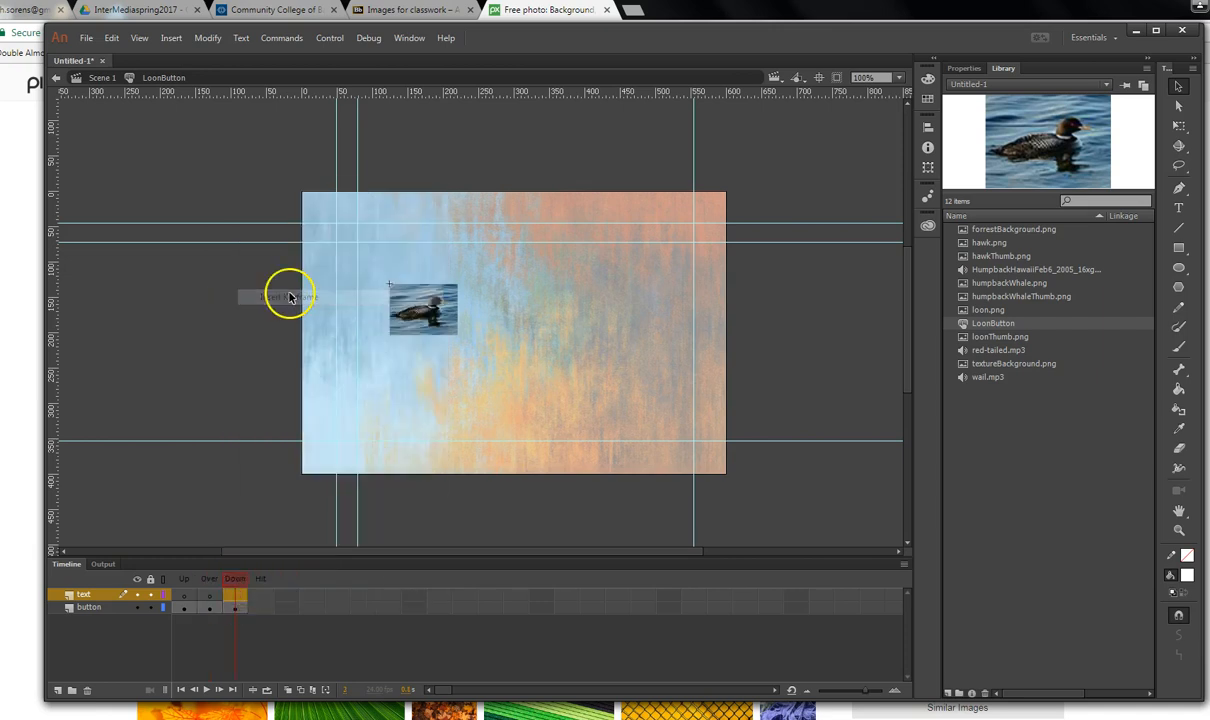
# Add a layer named audio above the text layer and insert a keyframe in its Down frame.
pyautogui.click(58, 690)
pyautogui.click(88, 600)
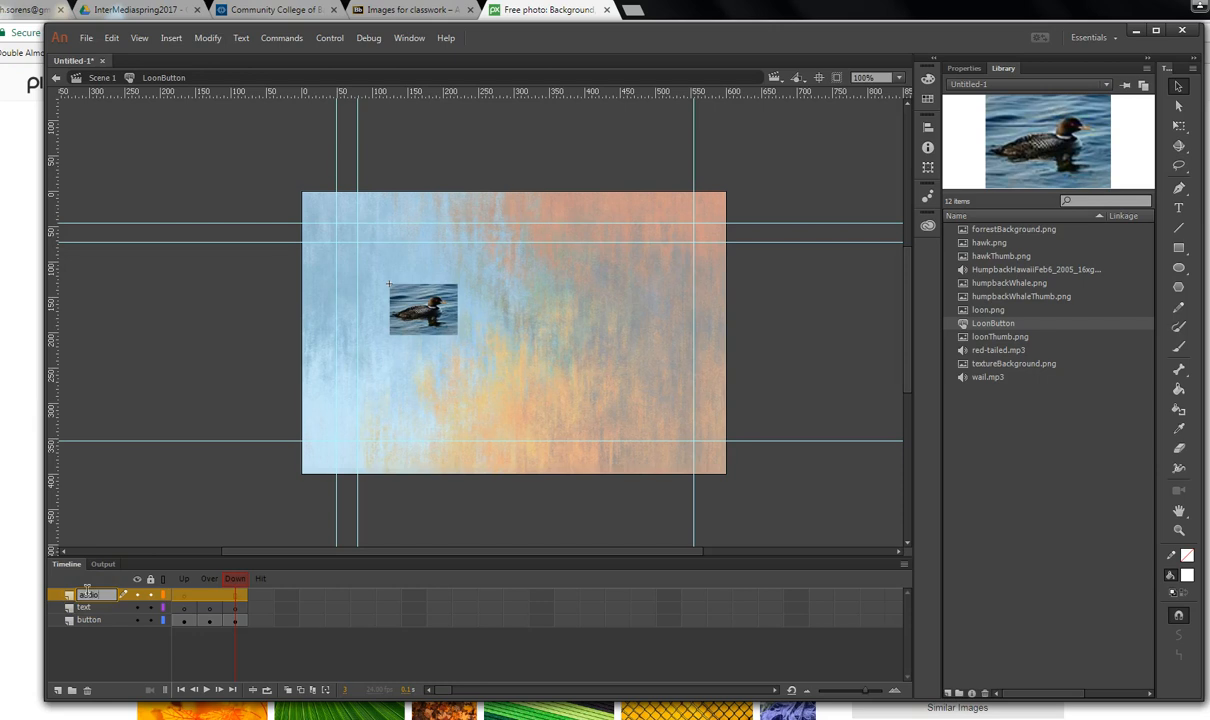
pyautogui.click(234, 597)
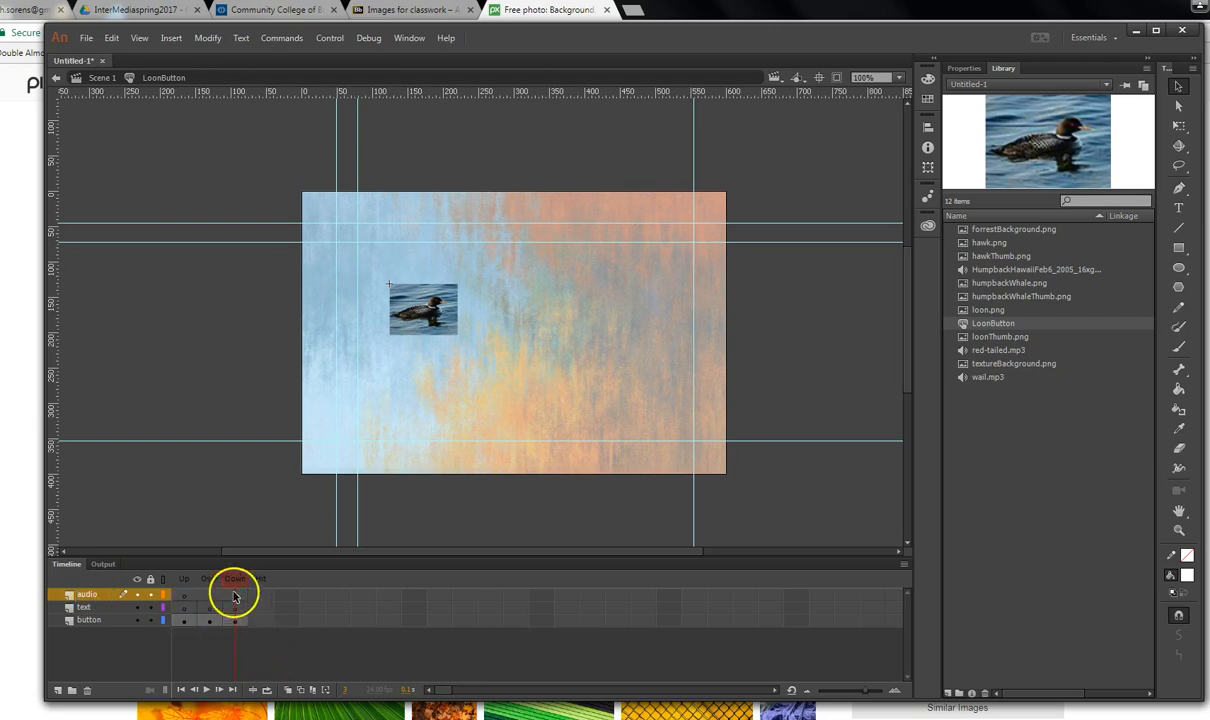
pyautogui.rightClick(236, 597)
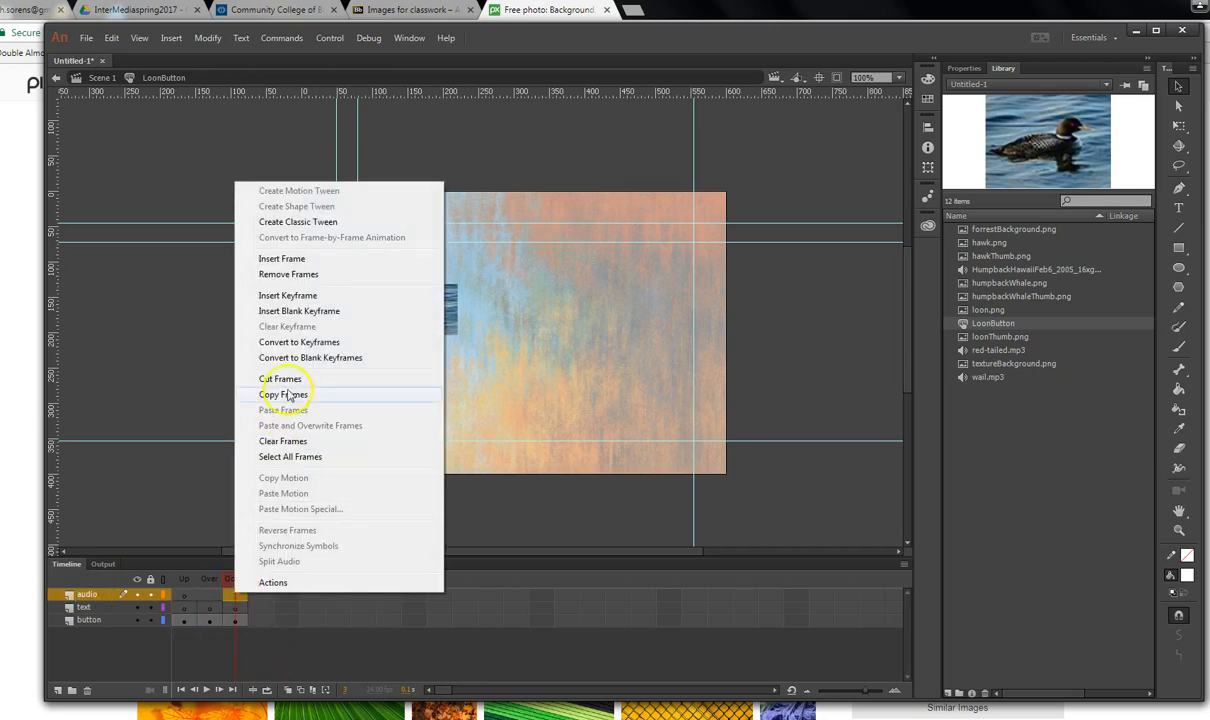
pyautogui.click(305, 298)
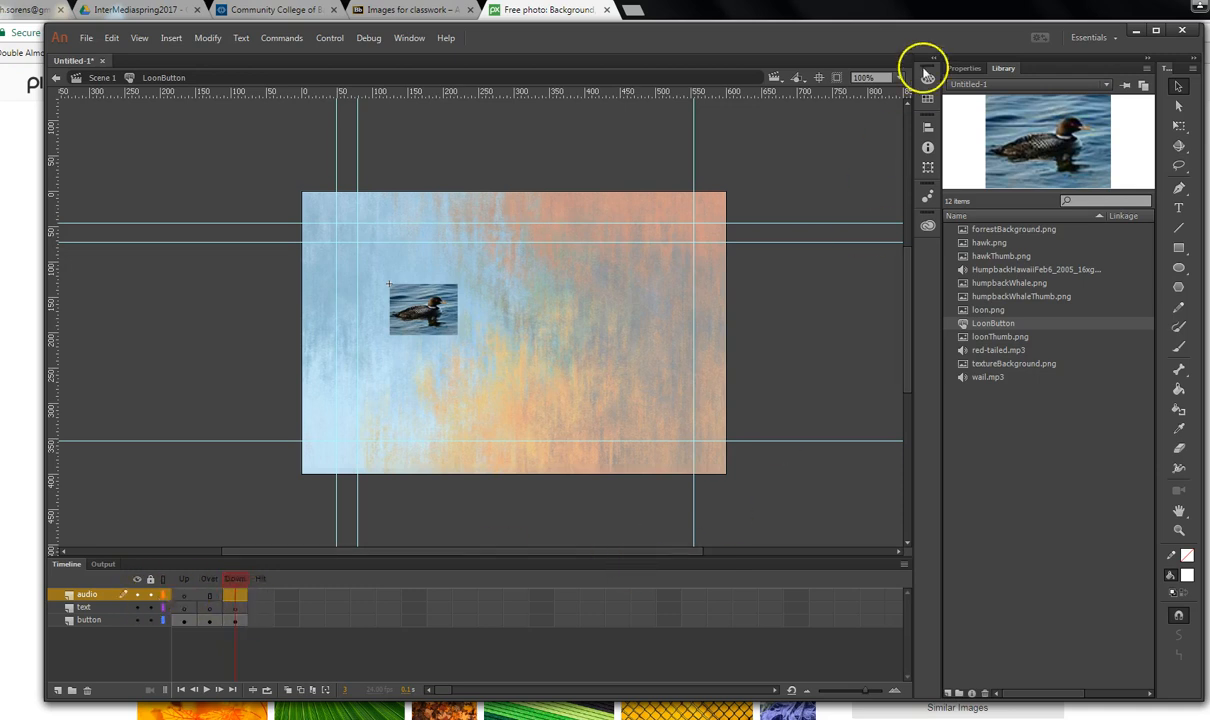
# Add the wail.mp3 sound from the library to the Down frame of the audio layer.
pyautogui.click(983, 383)
pyautogui.moveTo(985, 382); pyautogui.dragTo(670, 358)
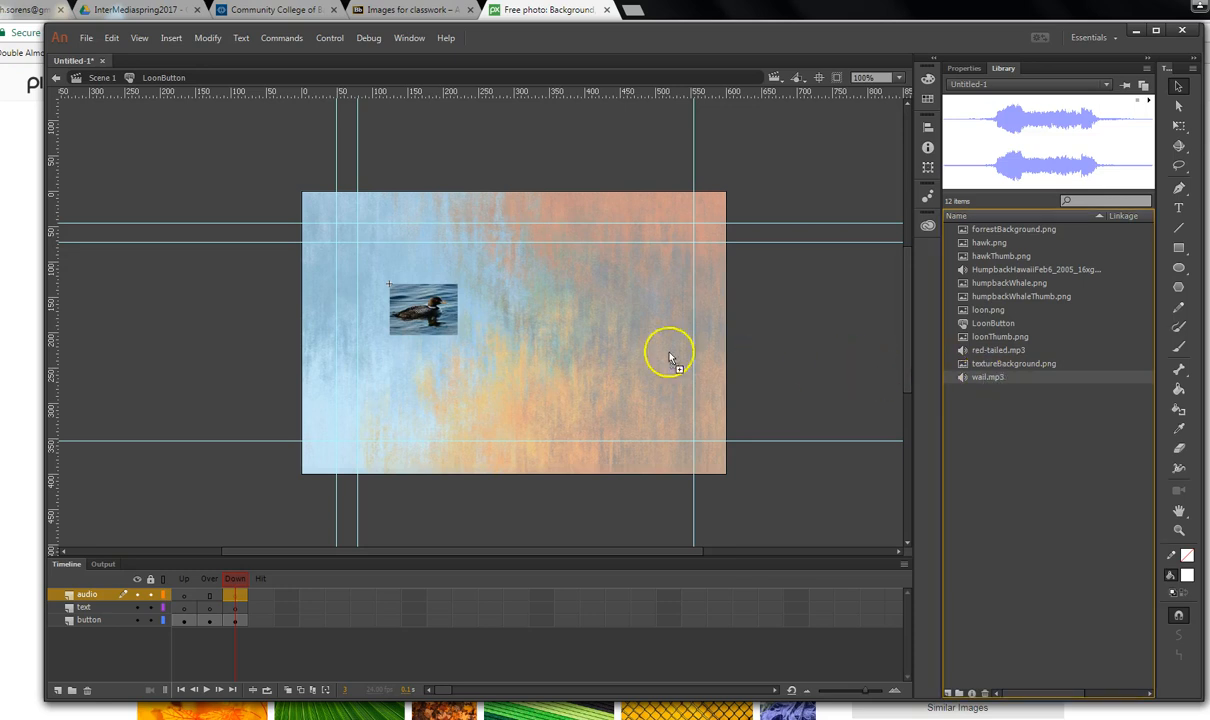
pyautogui.moveTo(425, 310); pyautogui.dragTo(426, 311)
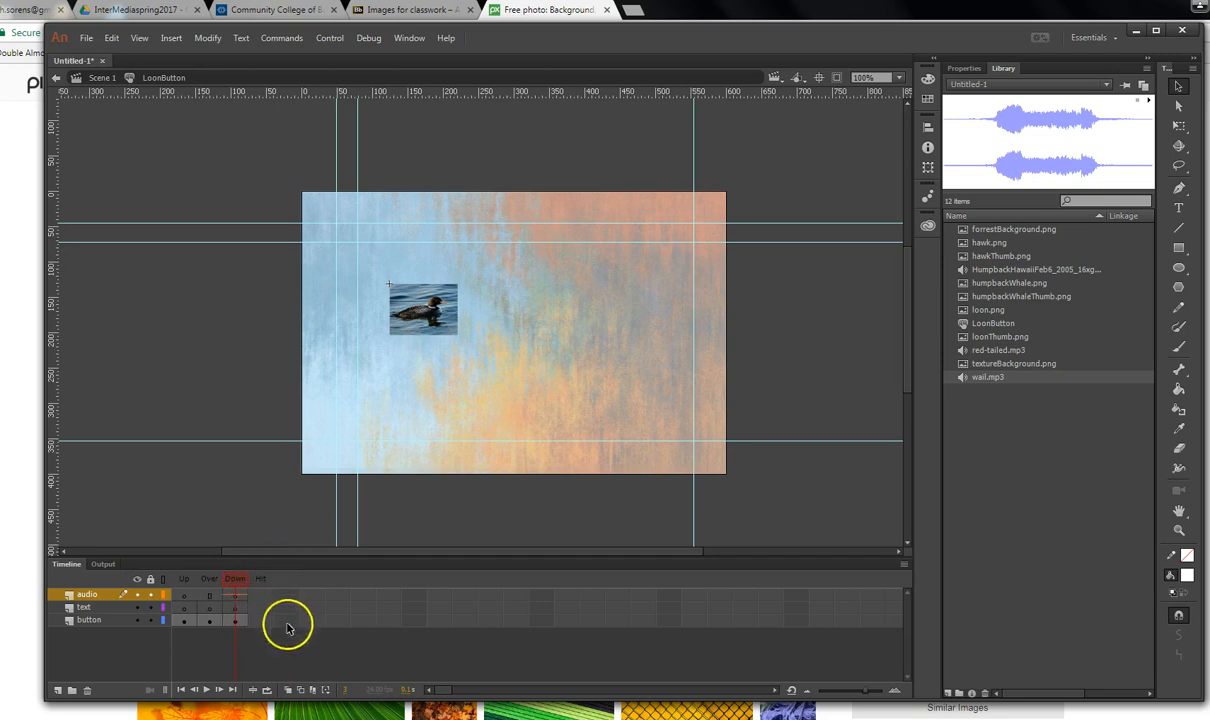
# Add the white 20 pt static text "Loon" centered beneath the thumbnail in the text layer's Over frame and return to Scene 1.
pyautogui.click(211, 608)
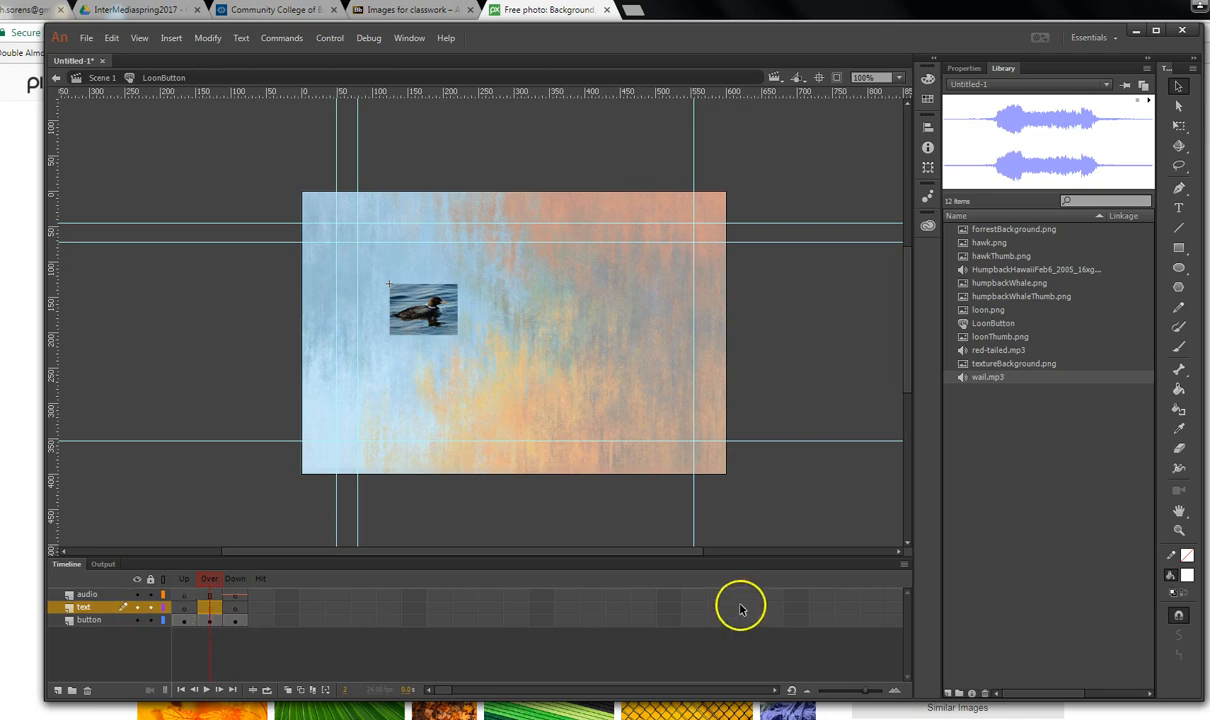
pyautogui.click(1180, 208)
pyautogui.click(964, 68)
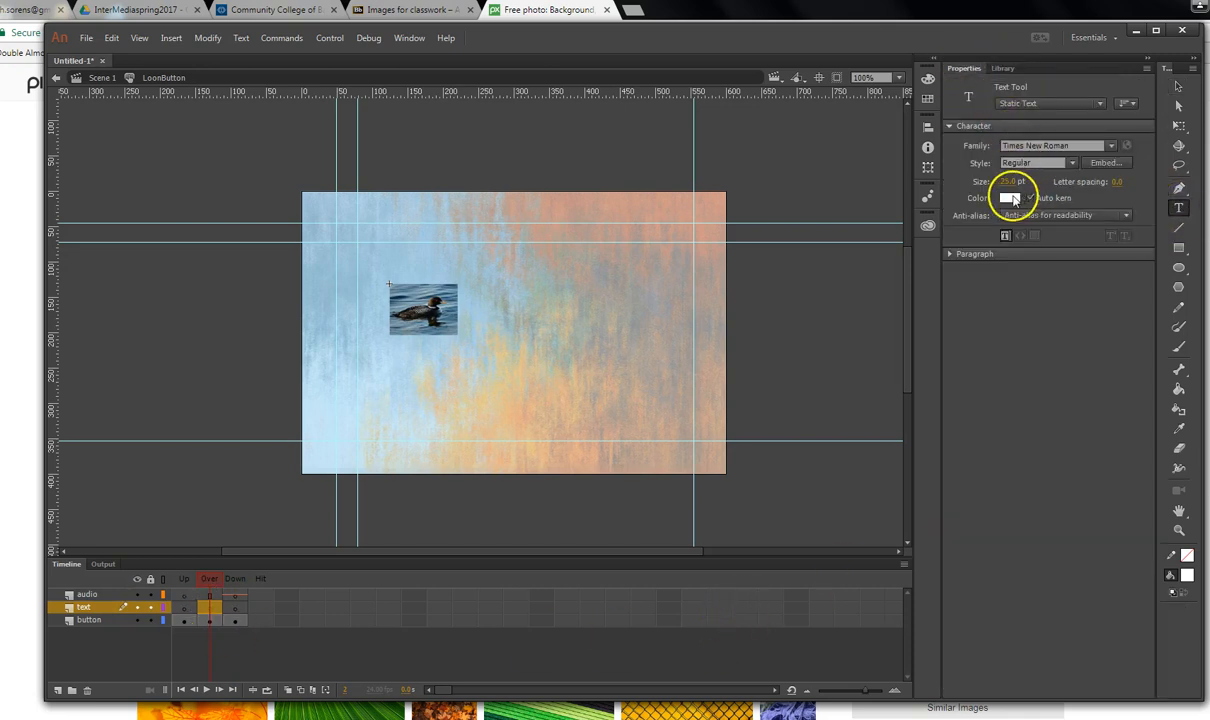
pyautogui.click(1010, 181)
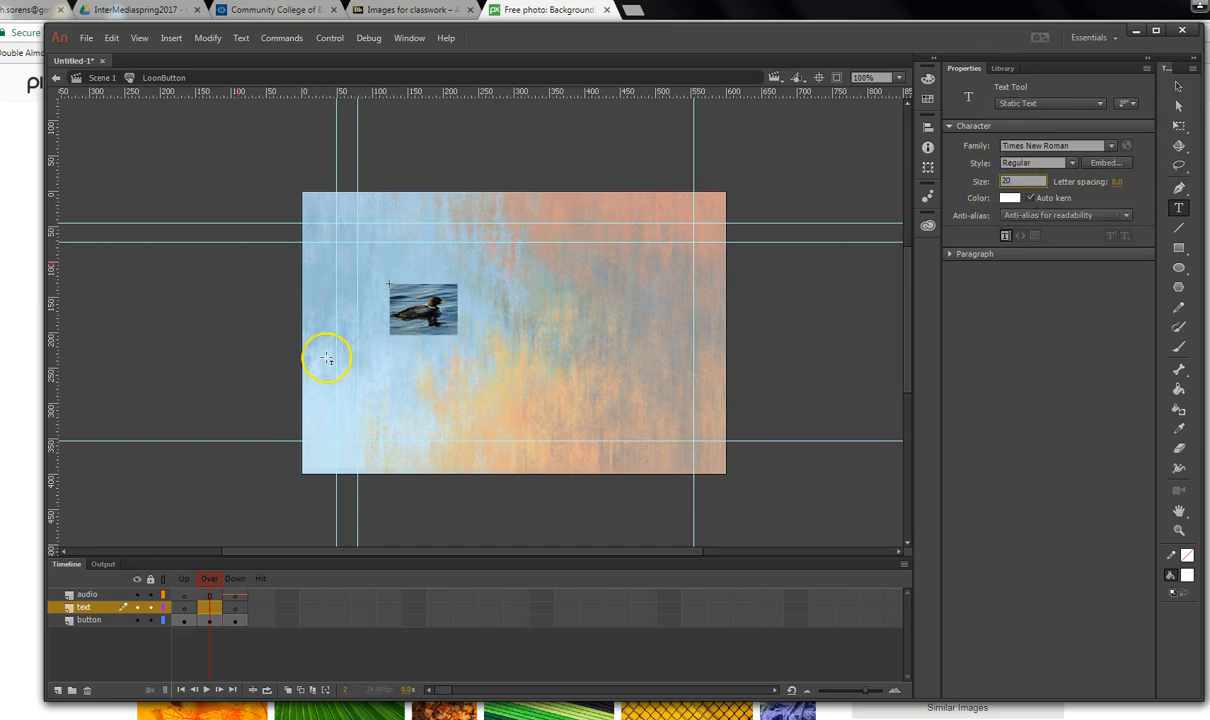
pyautogui.click(401, 343)
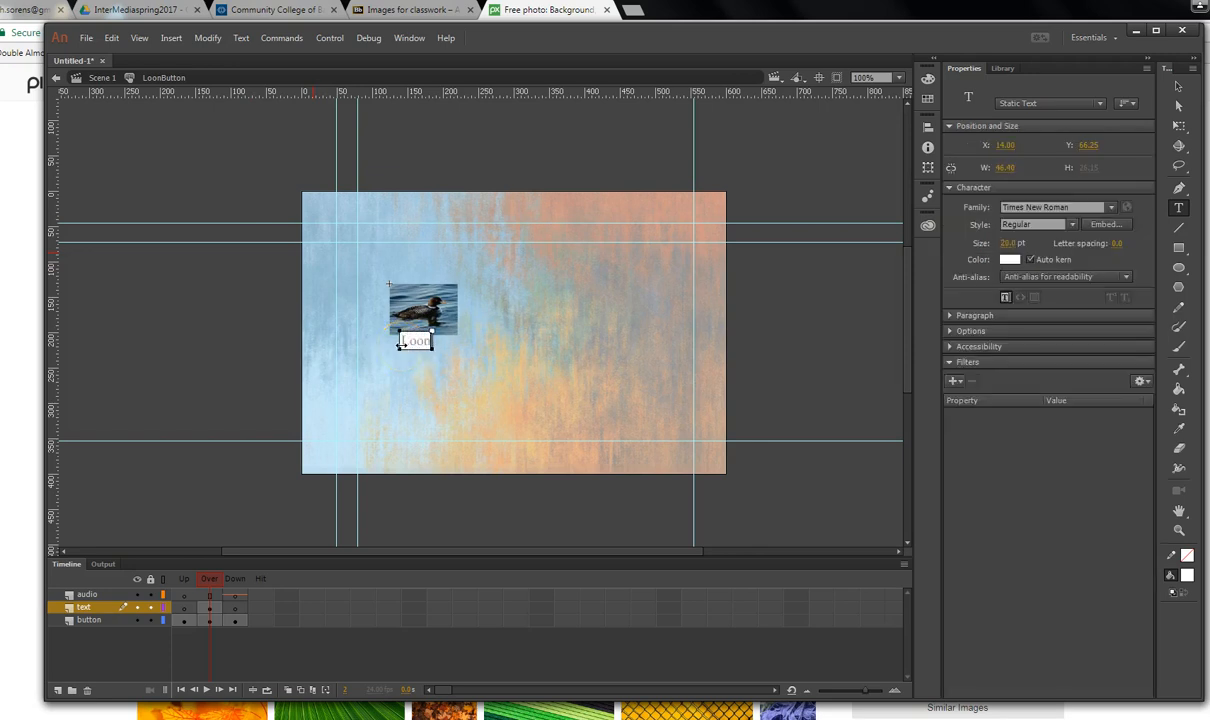
pyautogui.click(1180, 88)
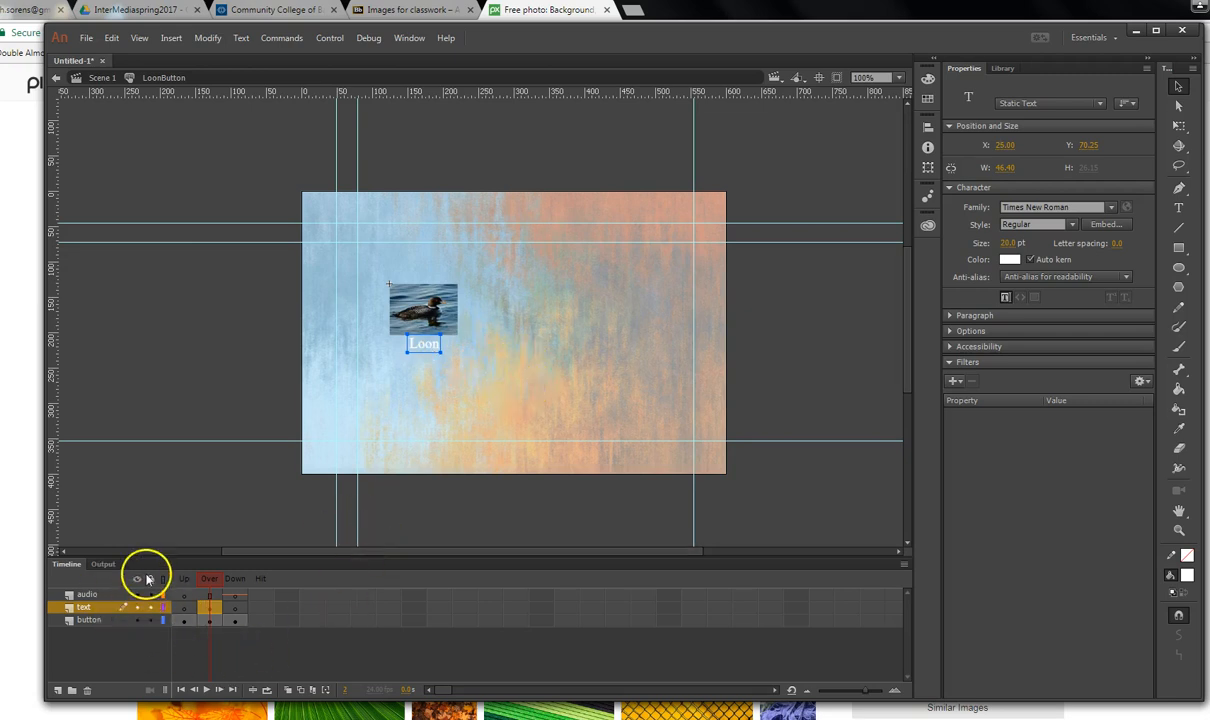
pyautogui.click(99, 78)
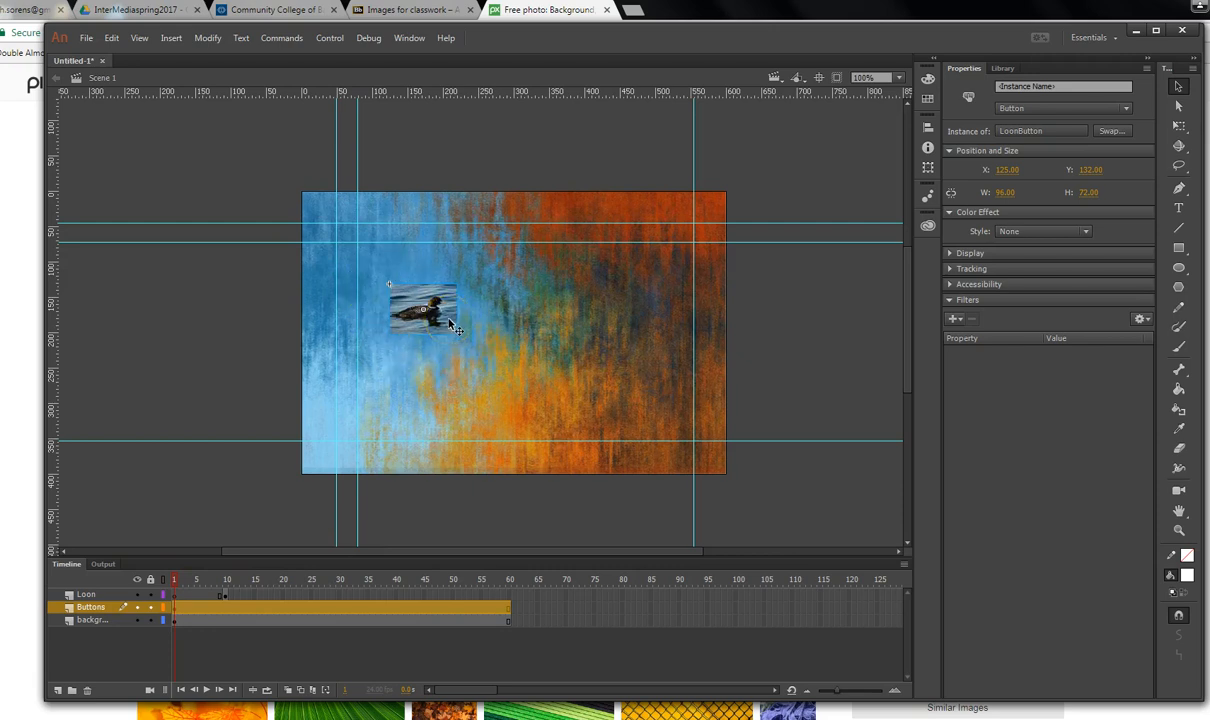
# Add a layer named actions above the Loon layer.
pyautogui.click(86, 594)
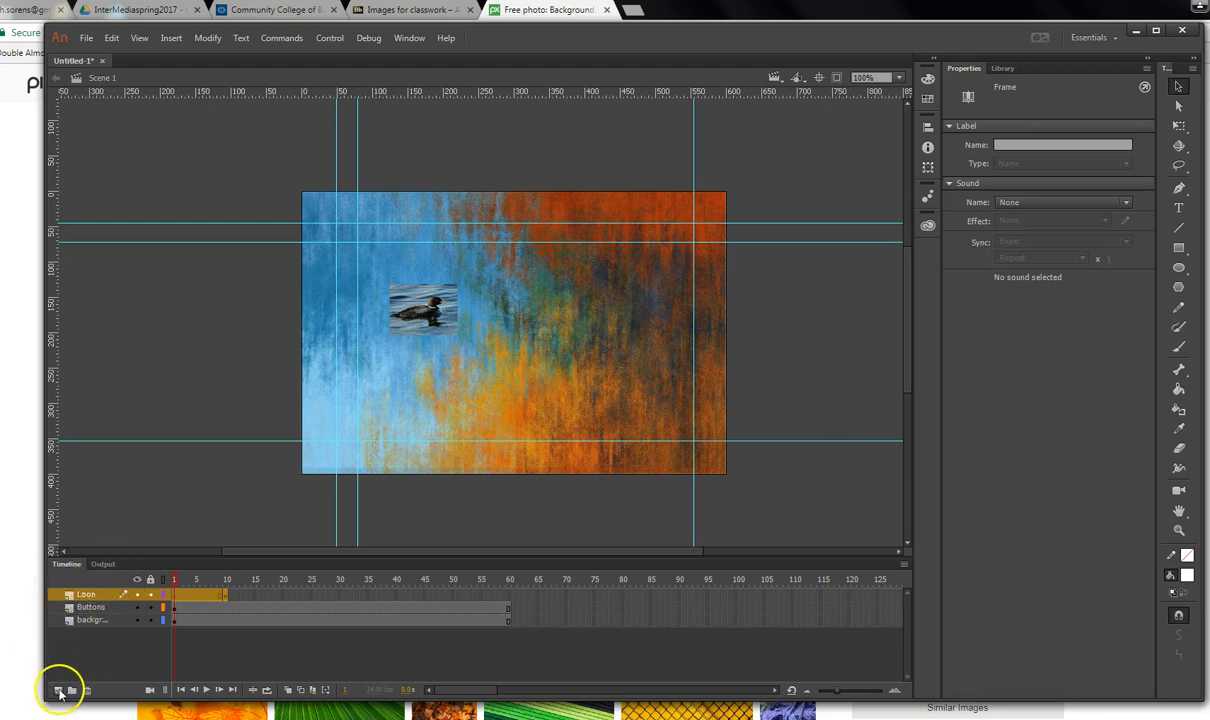
pyautogui.click(58, 690)
pyautogui.doubleClick(88, 594)
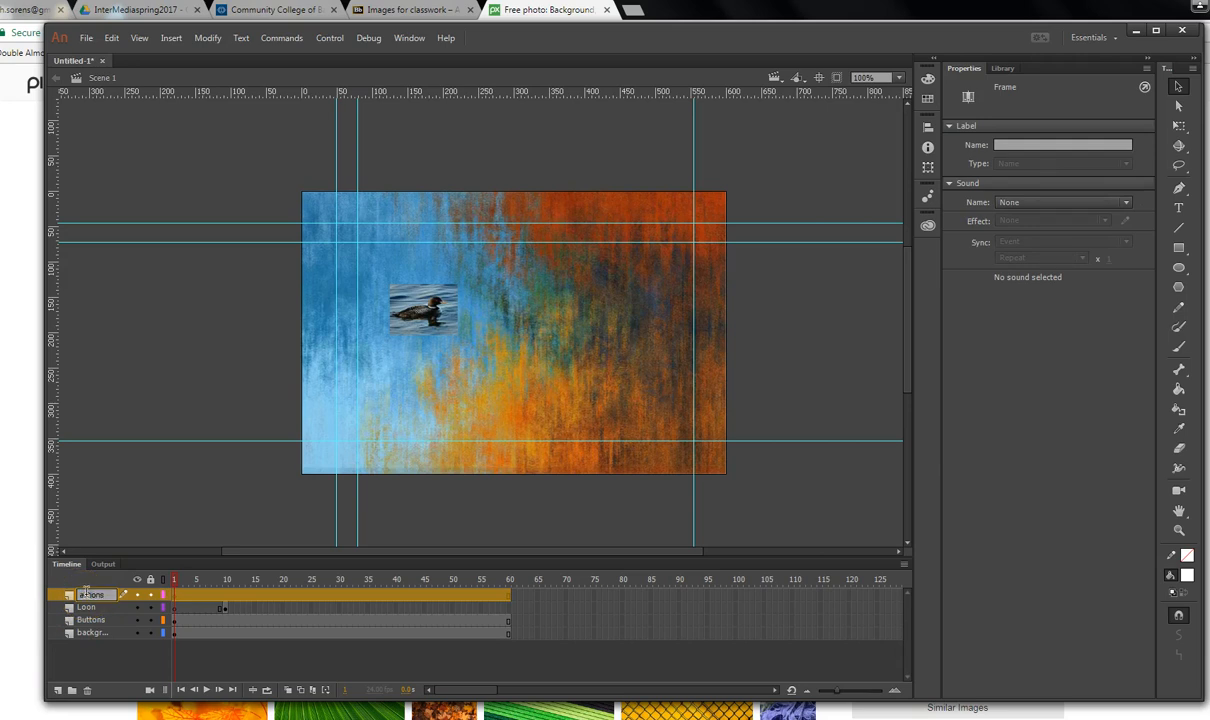
pyautogui.click(593, 607)
# Remove all frames from frame 2 onward in the actions layer, keeping only frame 1.
pyautogui.moveTo(542, 595); pyautogui.dragTo(181, 600)
pyautogui.rightClick(181, 600)
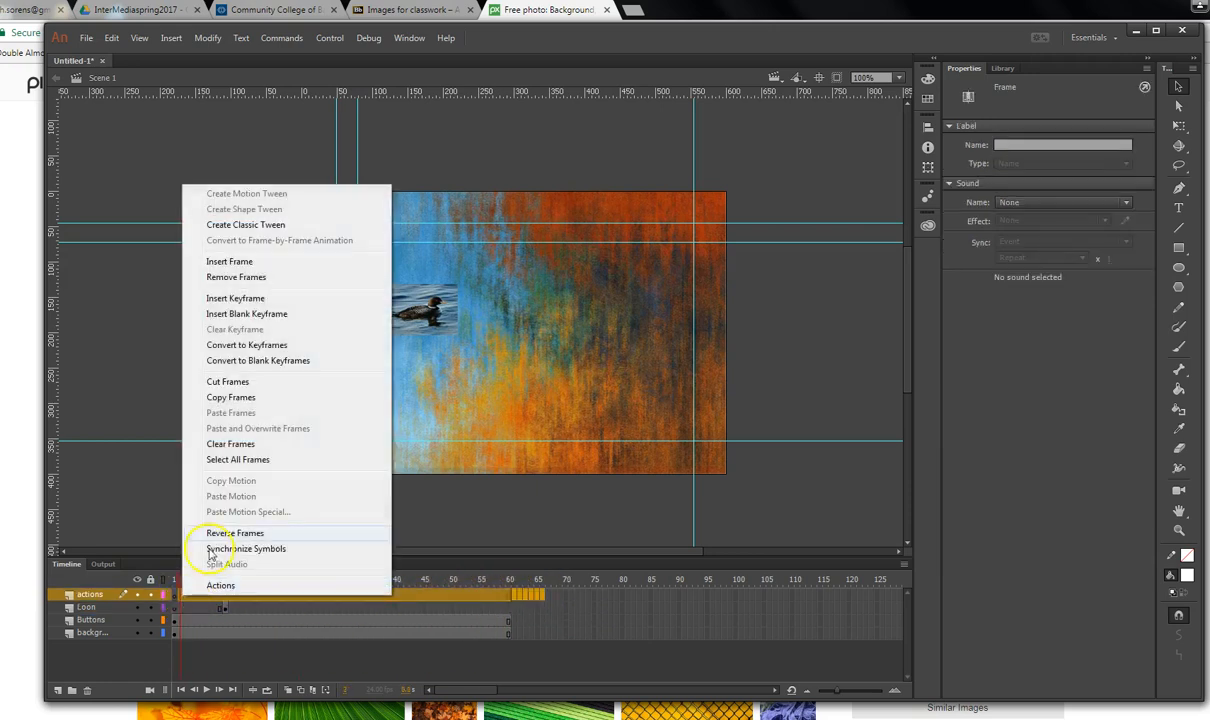
pyautogui.click(258, 281)
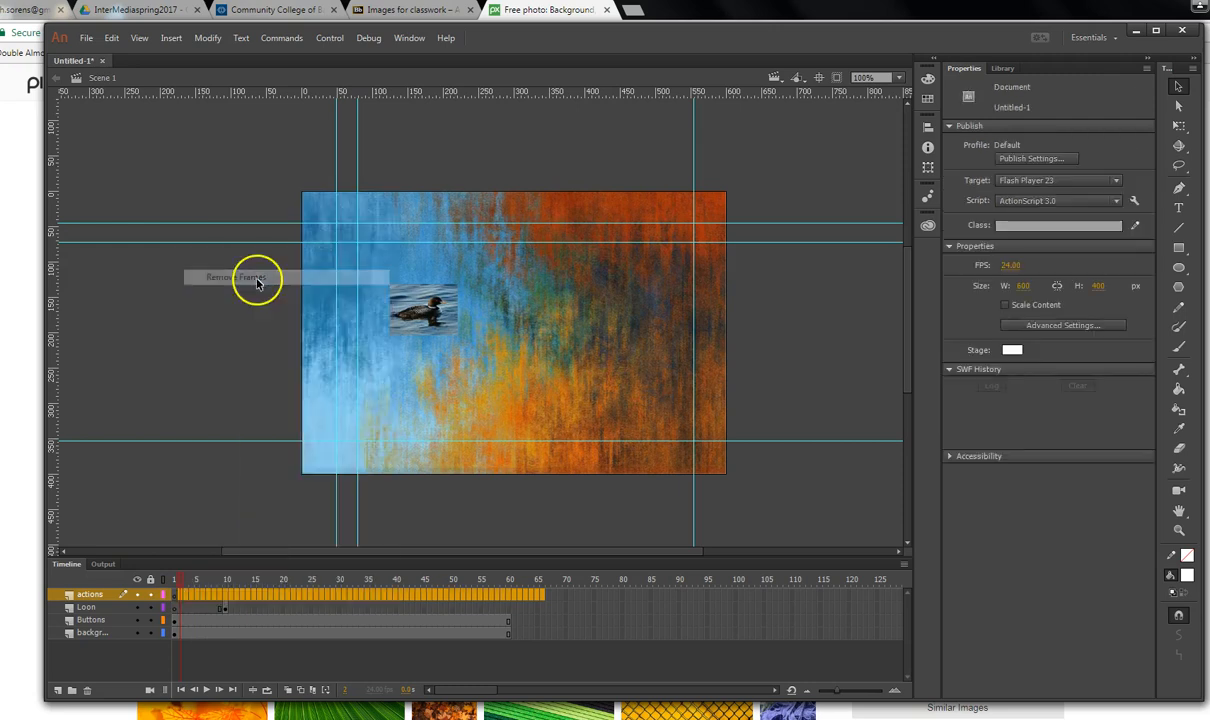
pyautogui.click(172, 596)
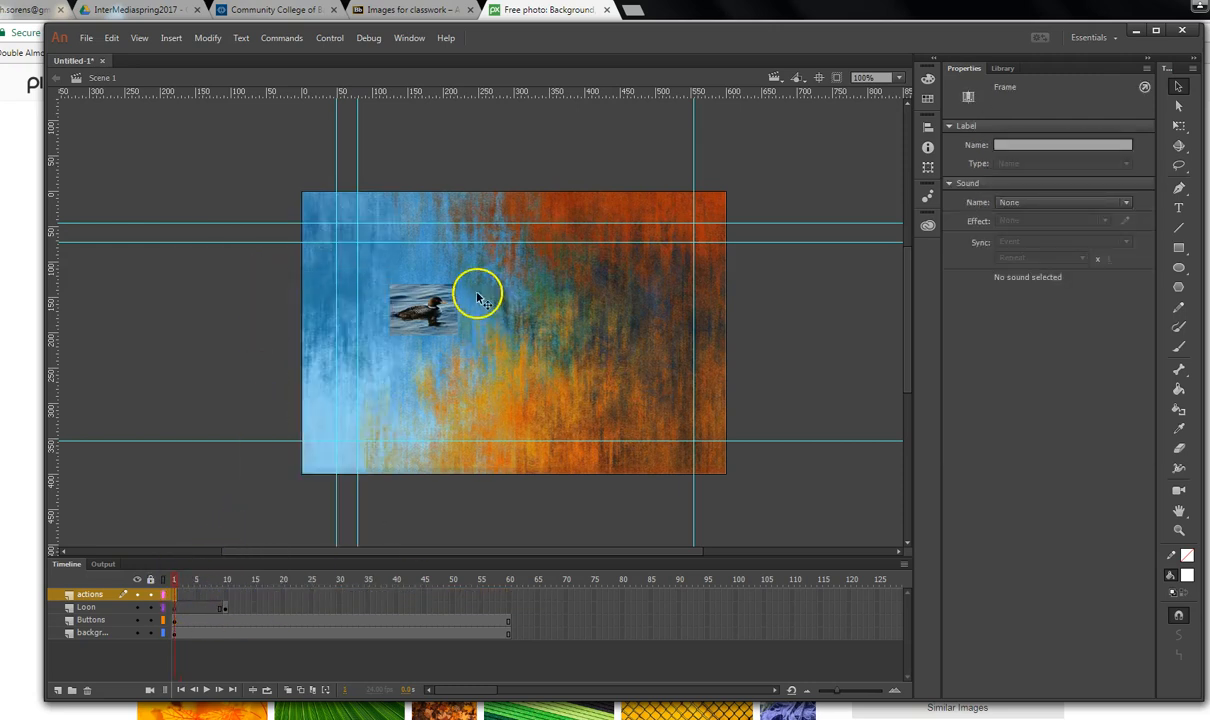
# Apply the ActionScript Timeline Navigation snippet "Stop at this Frame" to frame 1 of the actions layer.
pyautogui.click(445, 318)
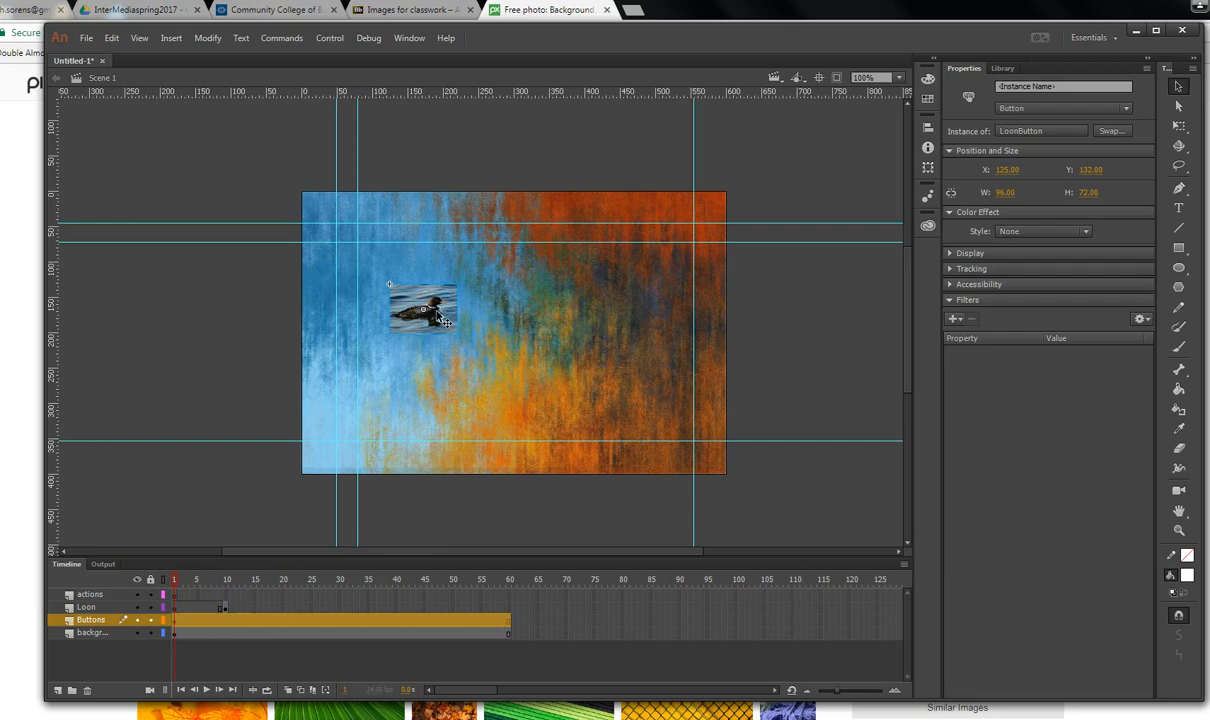
pyautogui.click(174, 594)
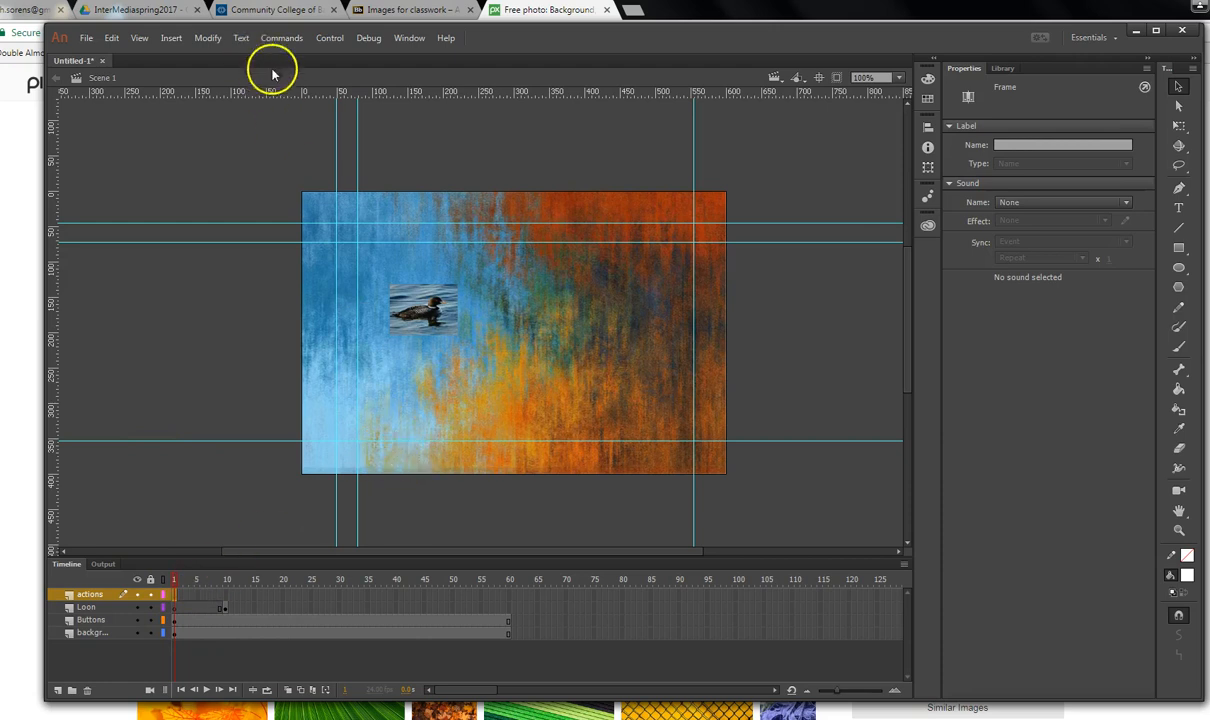
pyautogui.rightClick(177, 598)
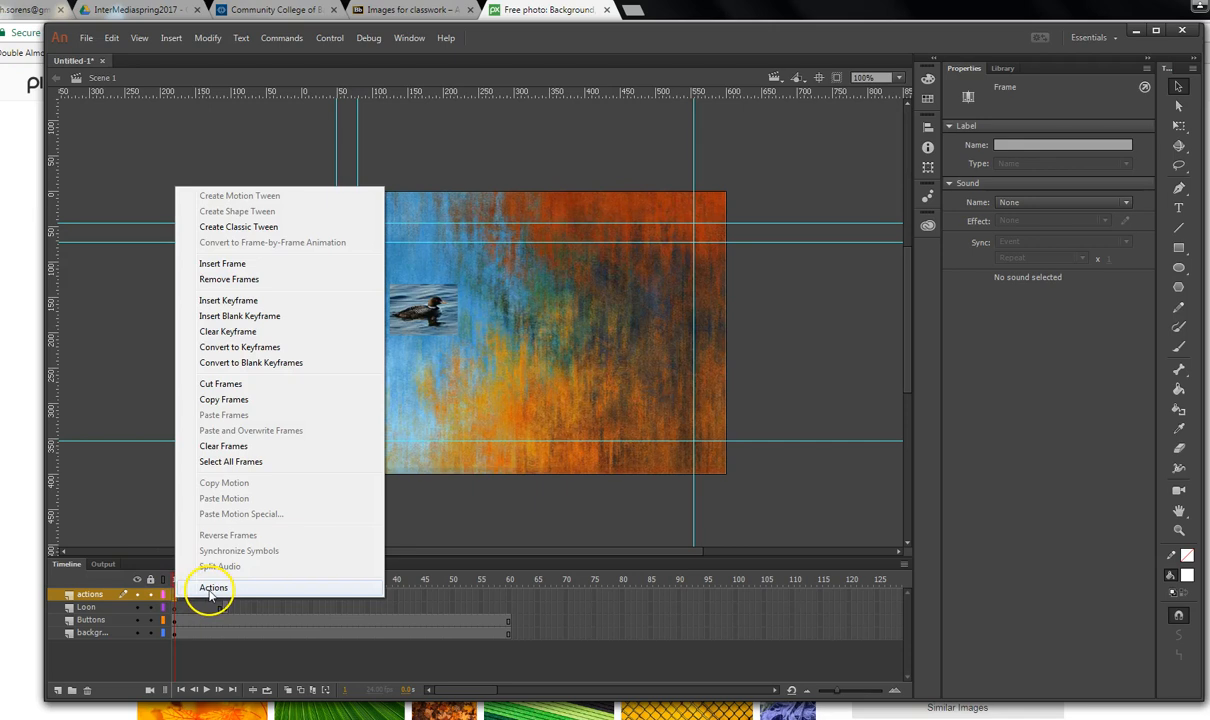
pyautogui.click(212, 589)
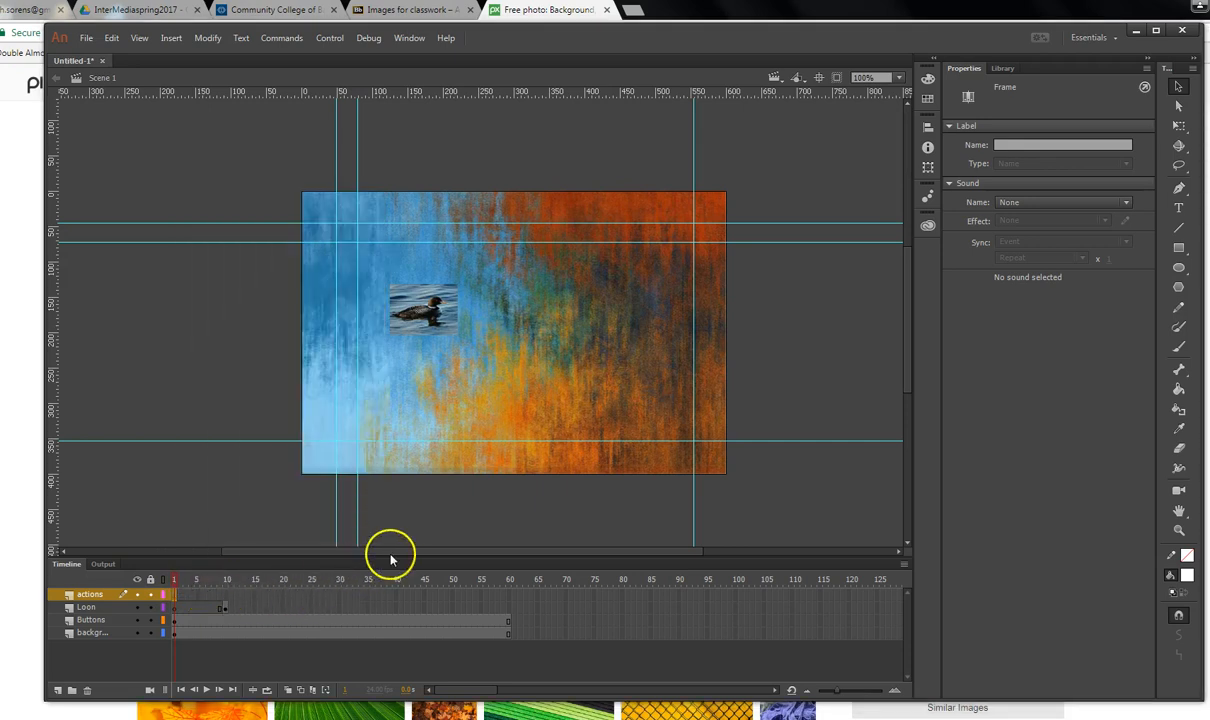
pyautogui.press('F9')
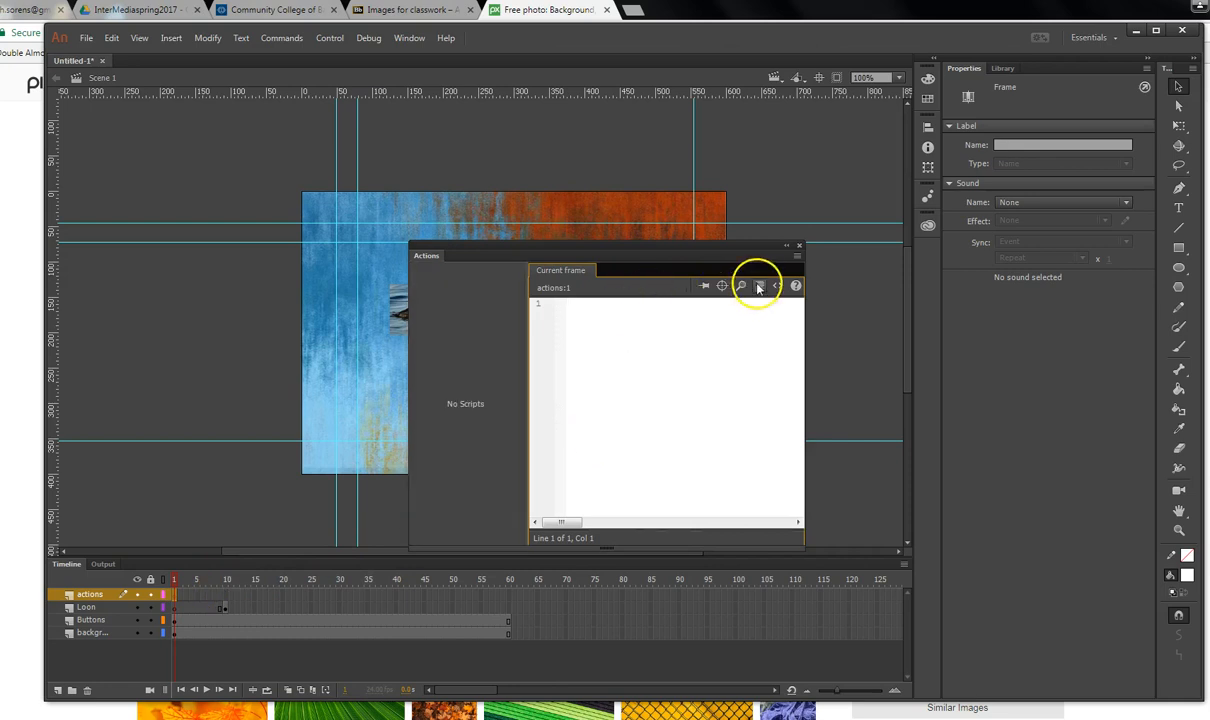
pyautogui.click(778, 287)
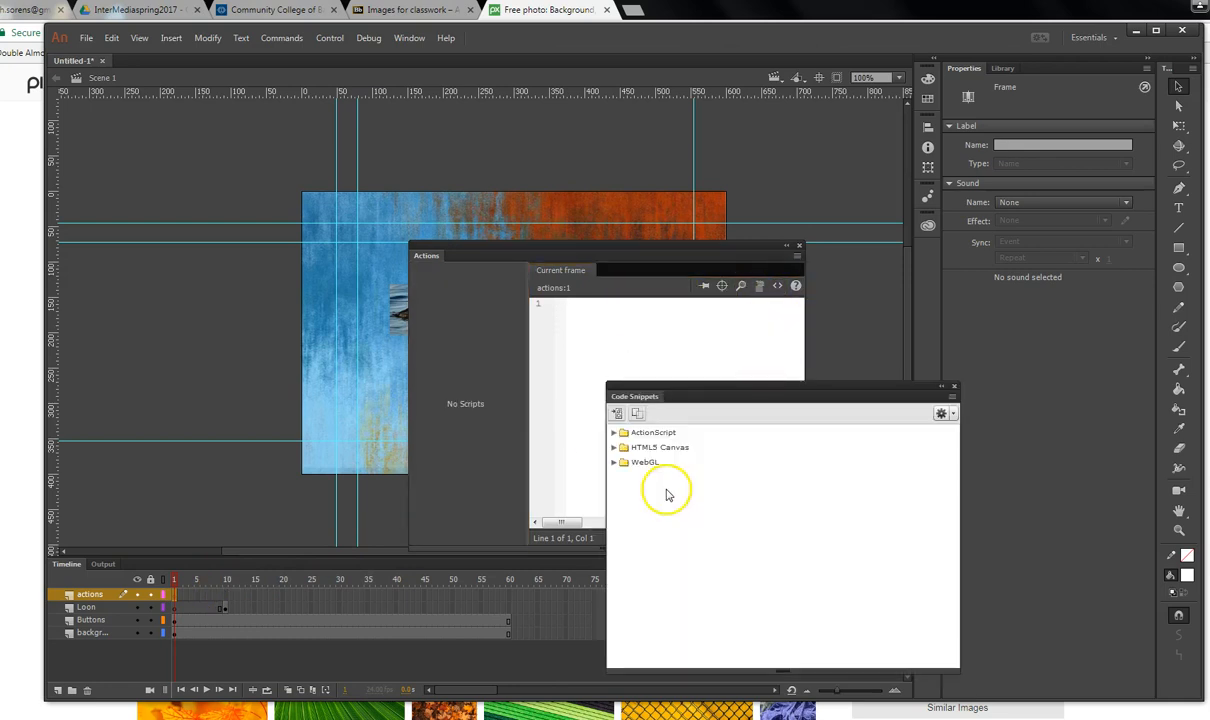
pyautogui.click(613, 433)
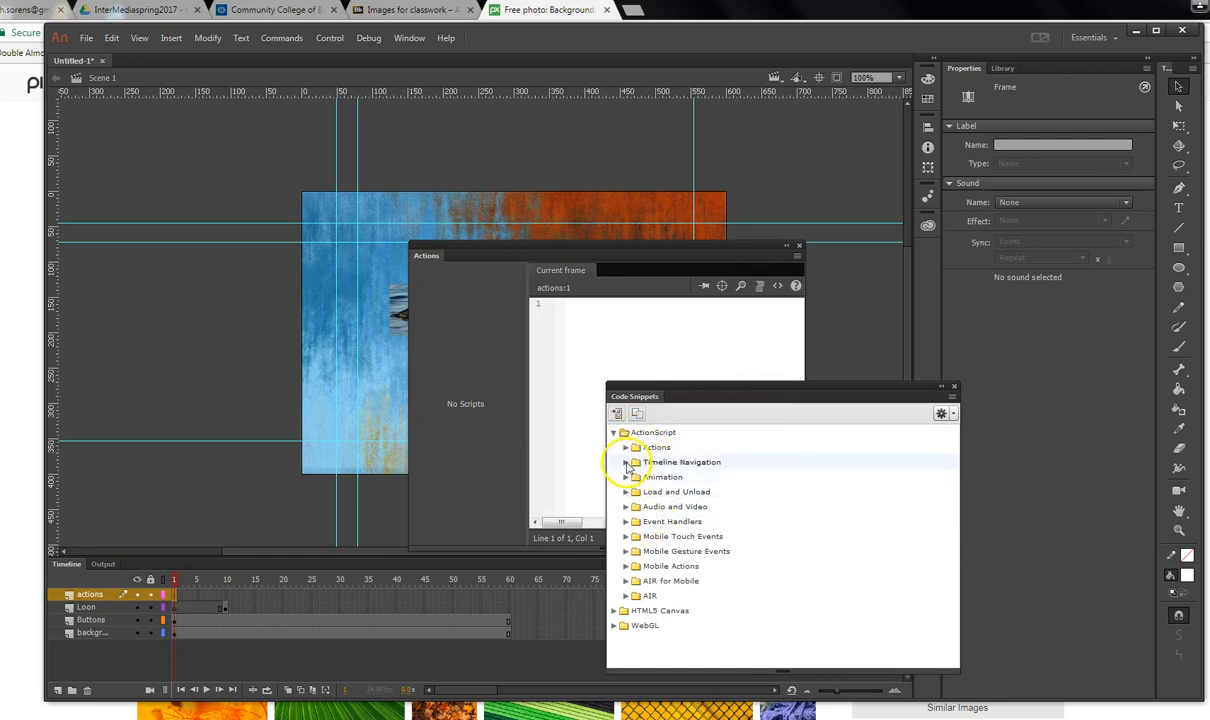
pyautogui.click(626, 463)
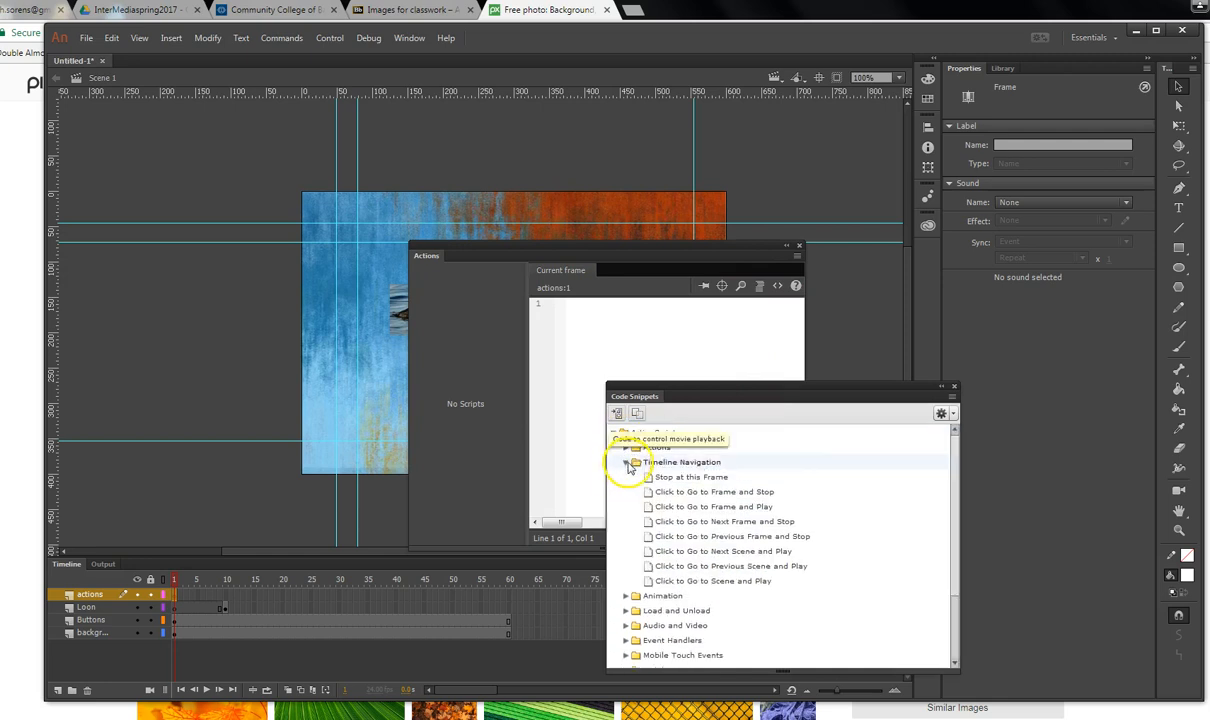
pyautogui.doubleClick(689, 478)
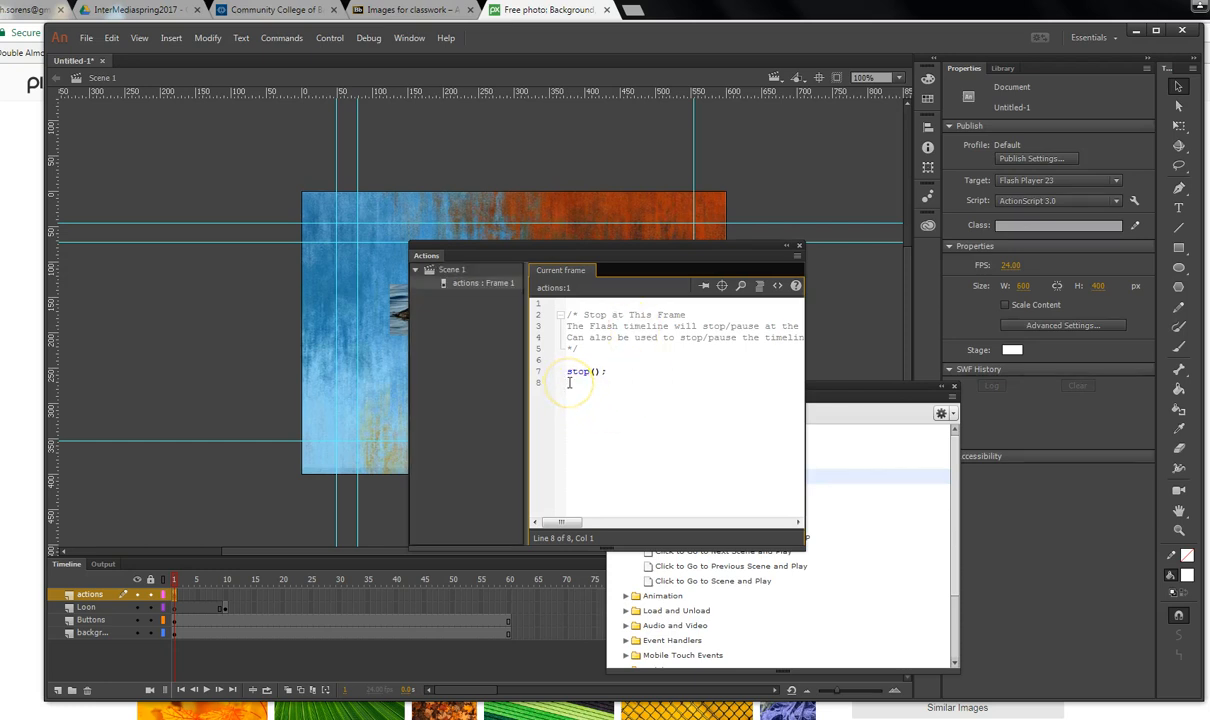
# Apply the Event Handlers snippet "Mouse Click Event" to the loon thumbnail button, accepting an automatic instance name.
pyautogui.moveTo(559, 243); pyautogui.dragTo(770, 232)
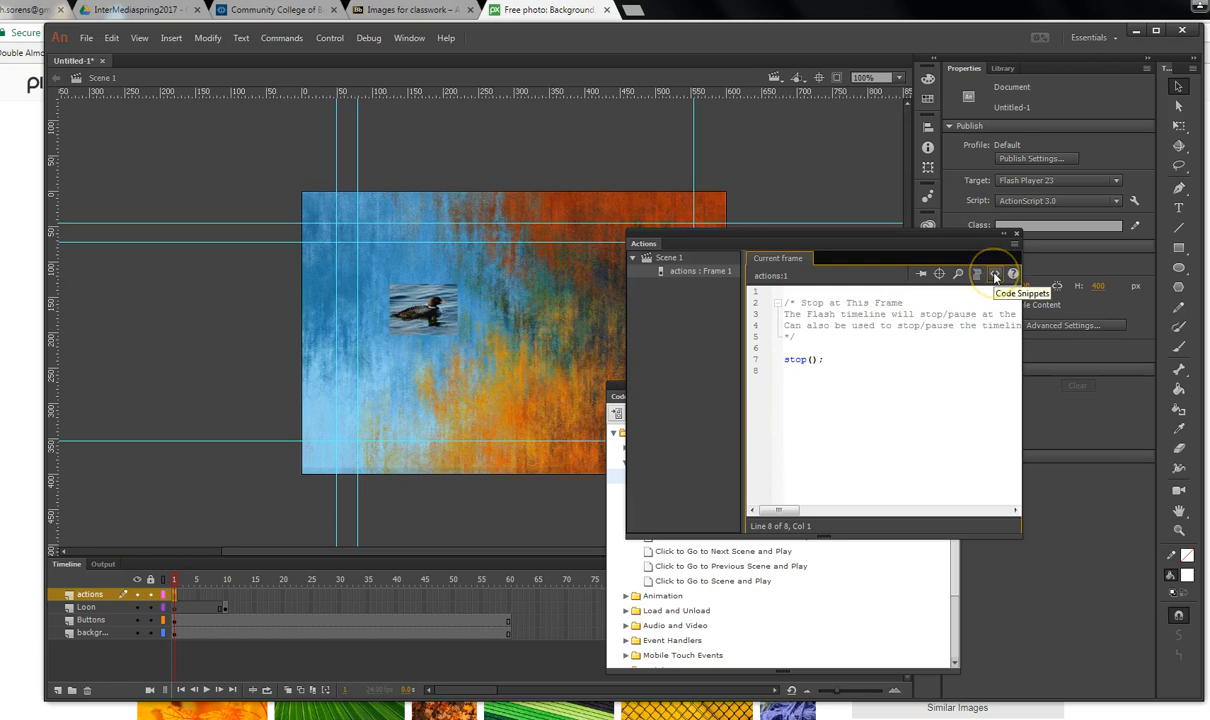
pyautogui.click(996, 275)
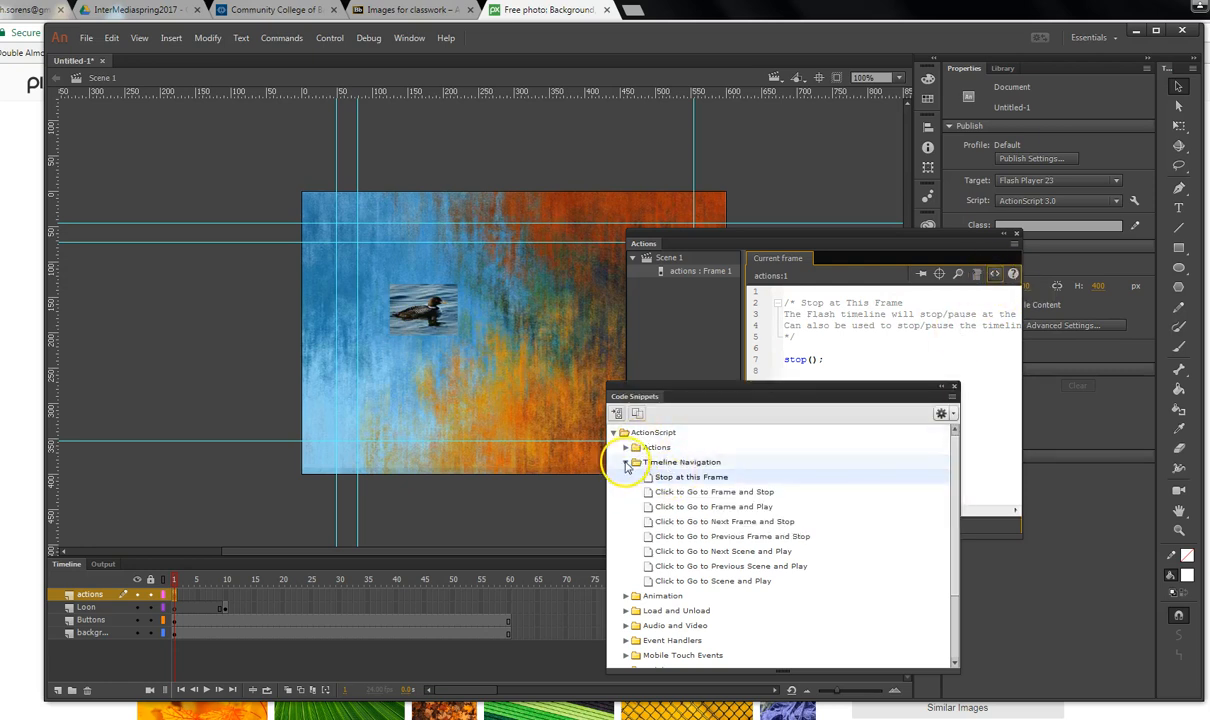
pyautogui.click(626, 462)
pyautogui.click(626, 522)
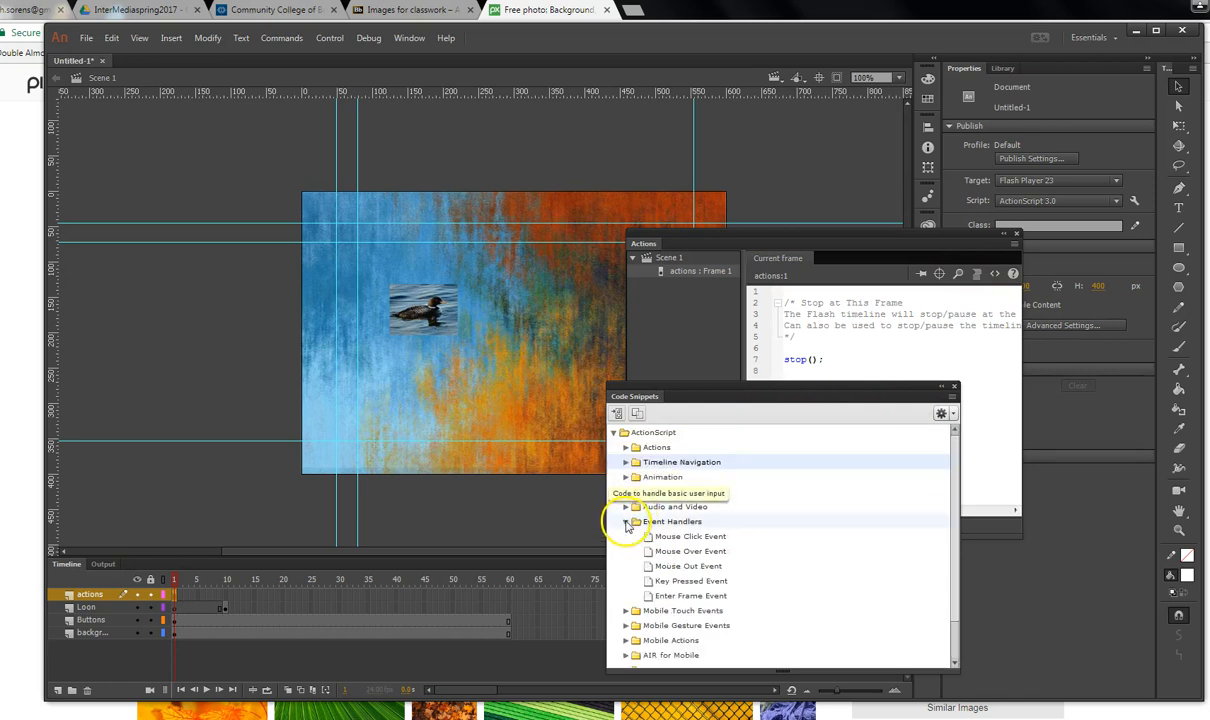
pyautogui.click(437, 316)
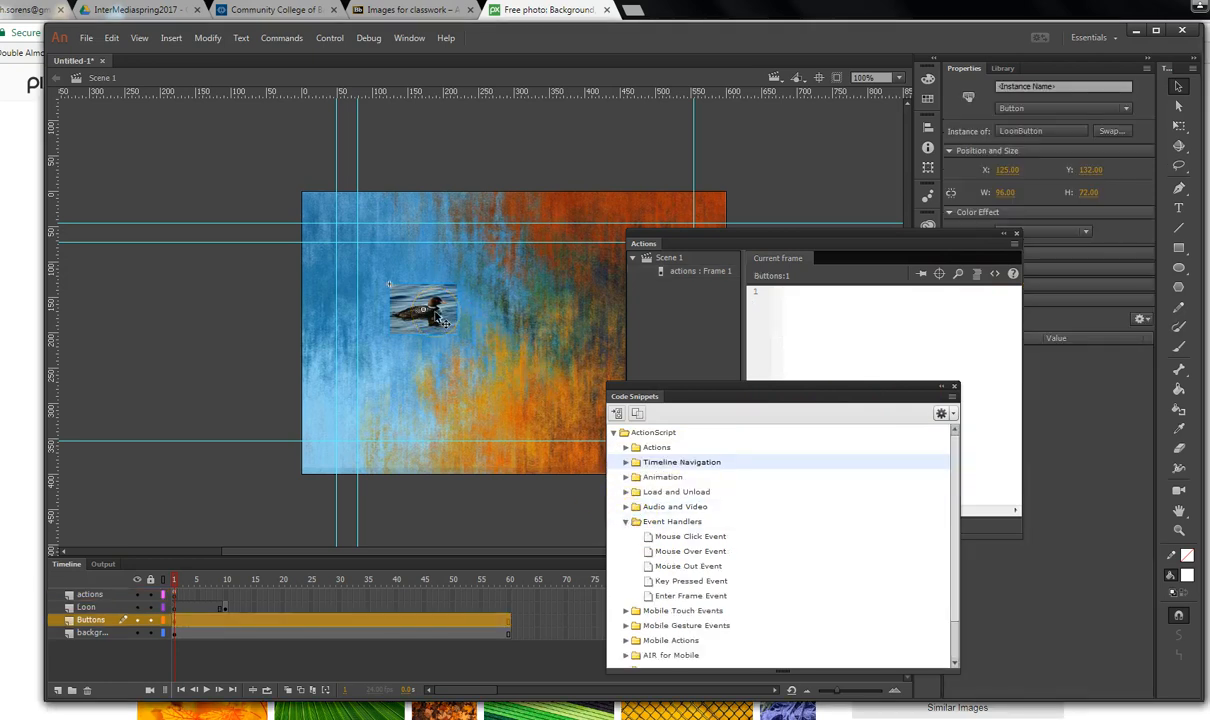
pyautogui.click(686, 541)
pyautogui.doubleClick(694, 541)
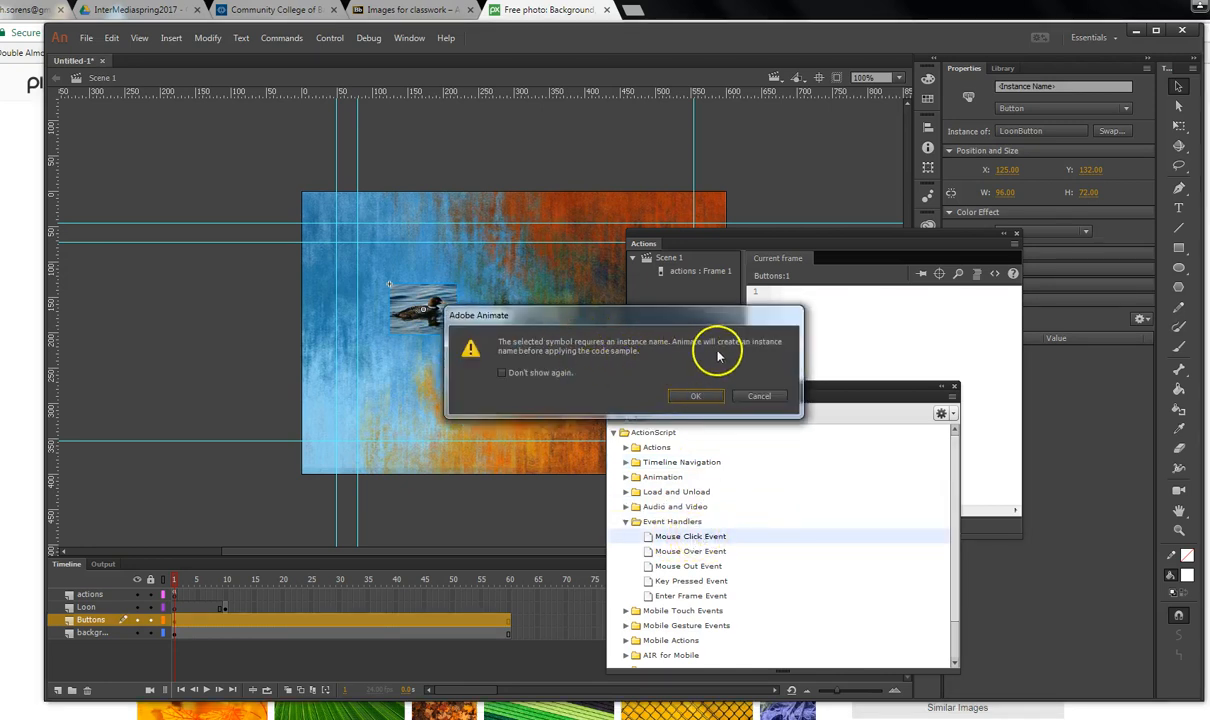
pyautogui.click(695, 396)
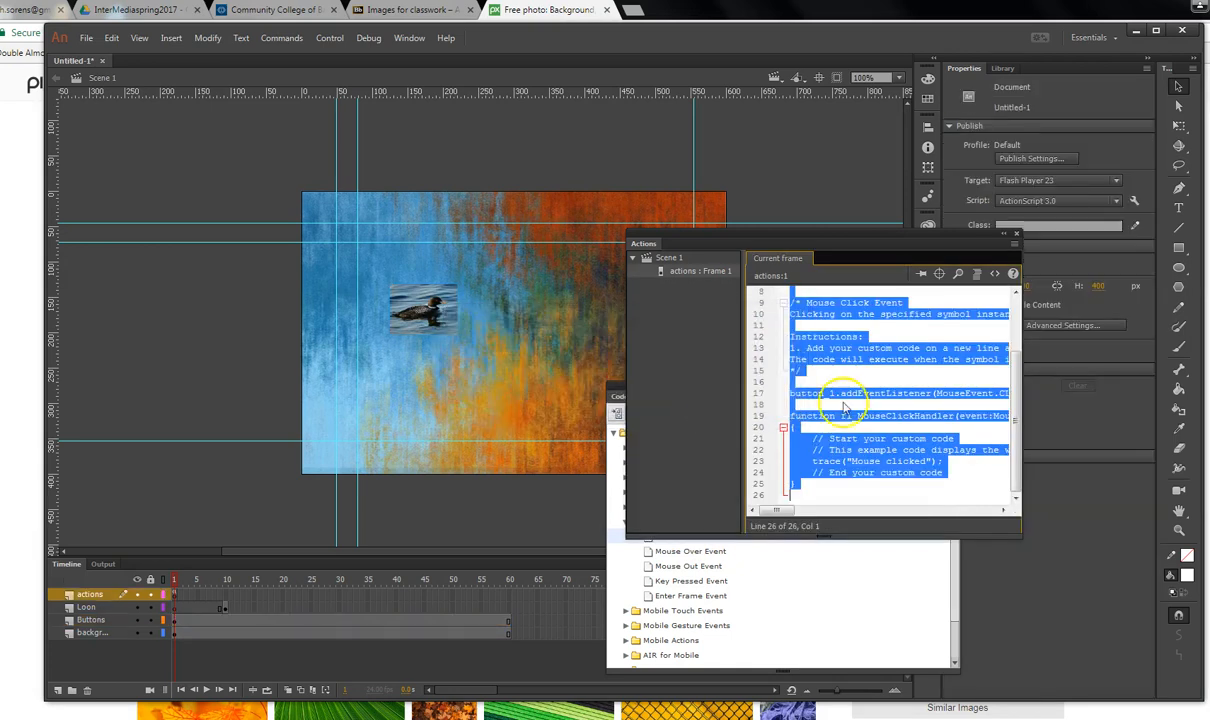
pyautogui.click(795, 497)
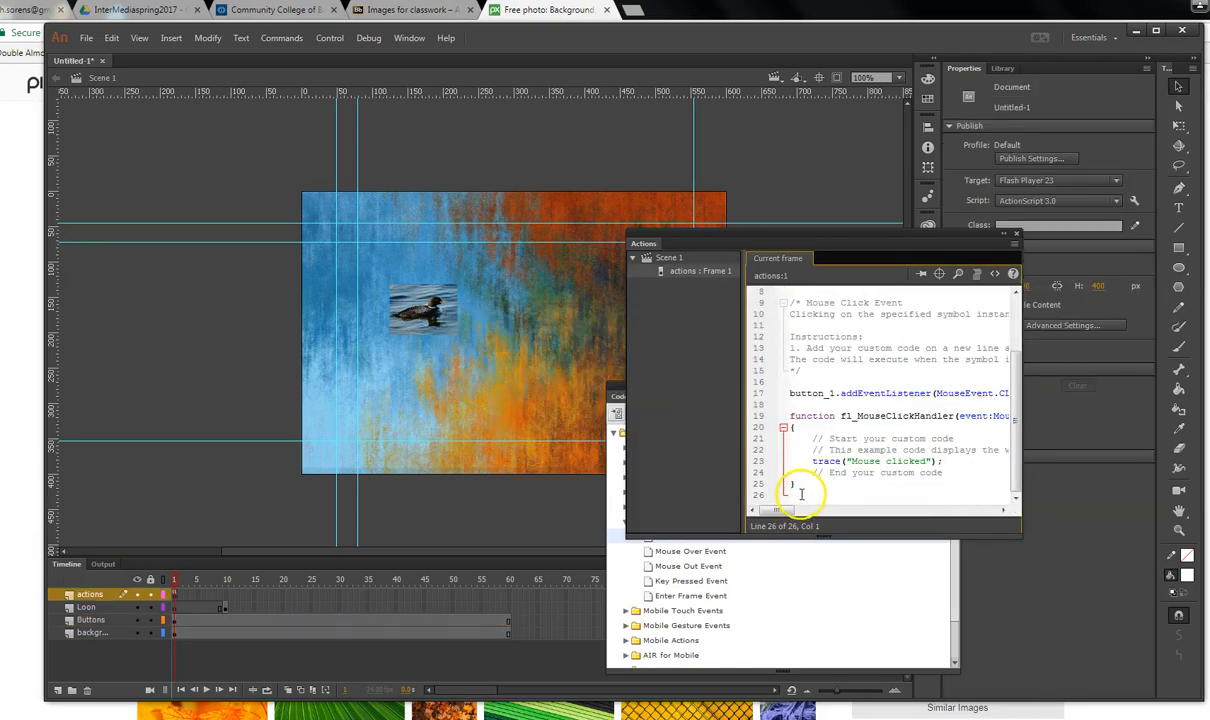
# Apply the "Click to Go to Frame and Stop" snippet to the loon button with target frame 10, and close the code windows.
pyautogui.click(437, 316)
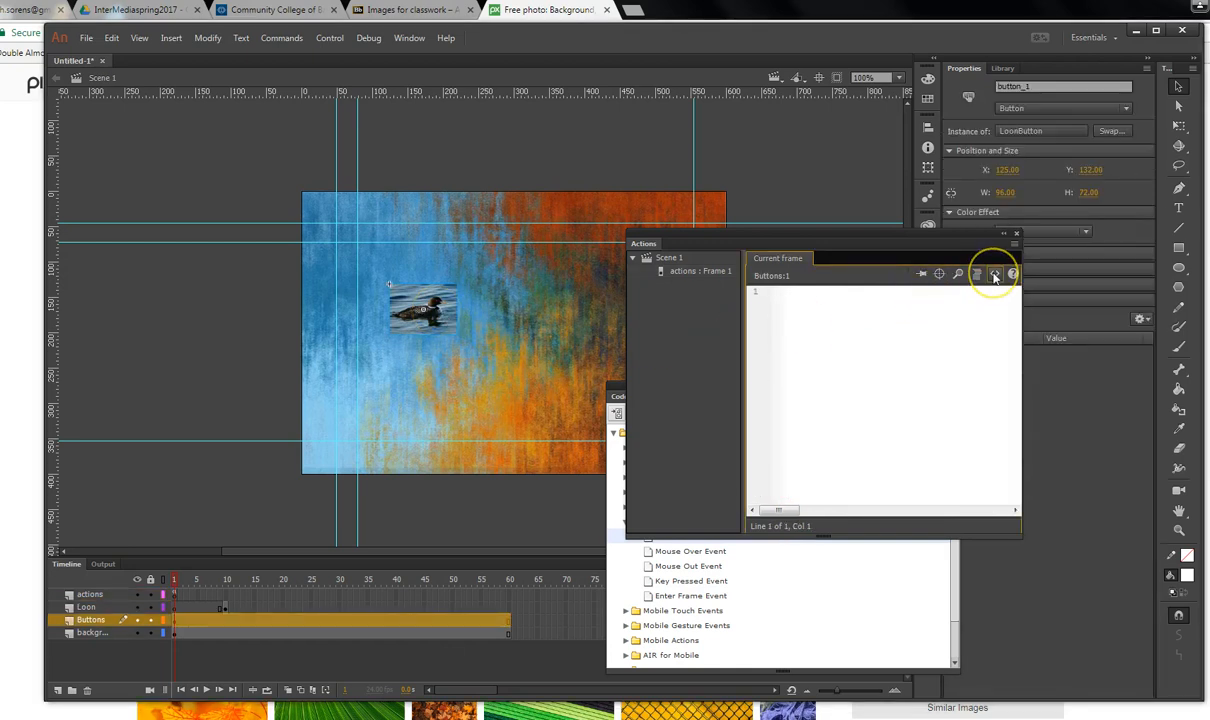
pyautogui.click(995, 276)
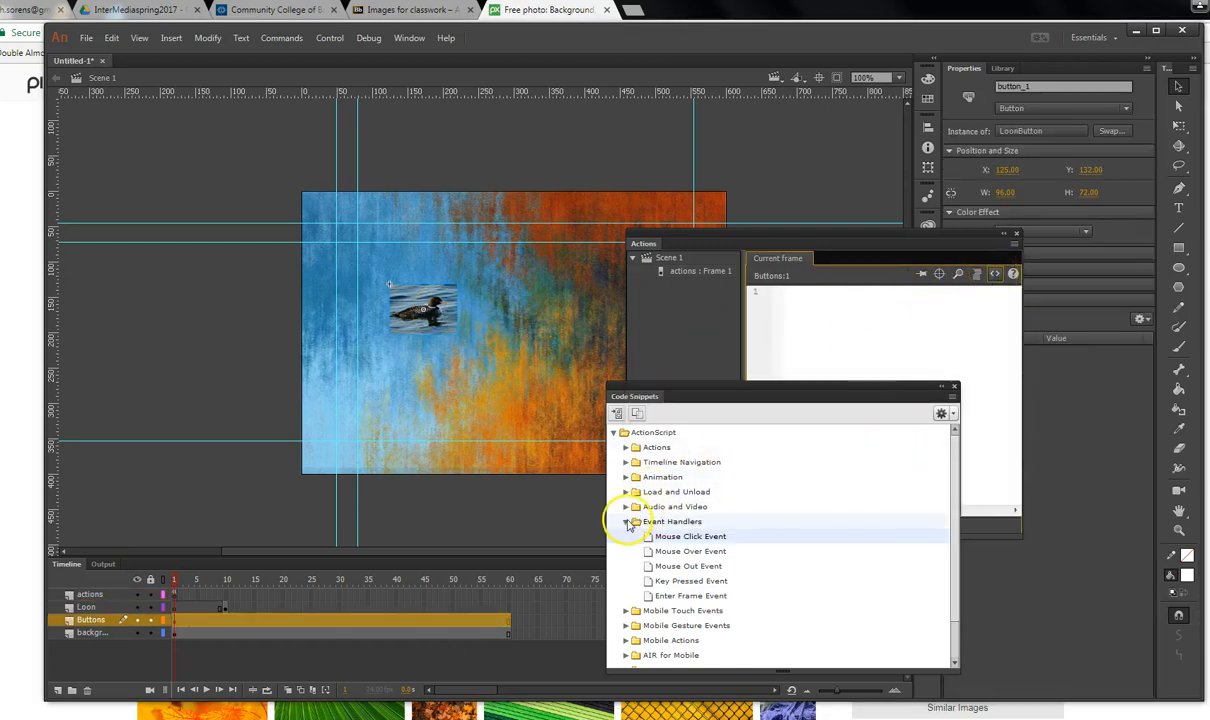
pyautogui.click(626, 521)
pyautogui.click(626, 462)
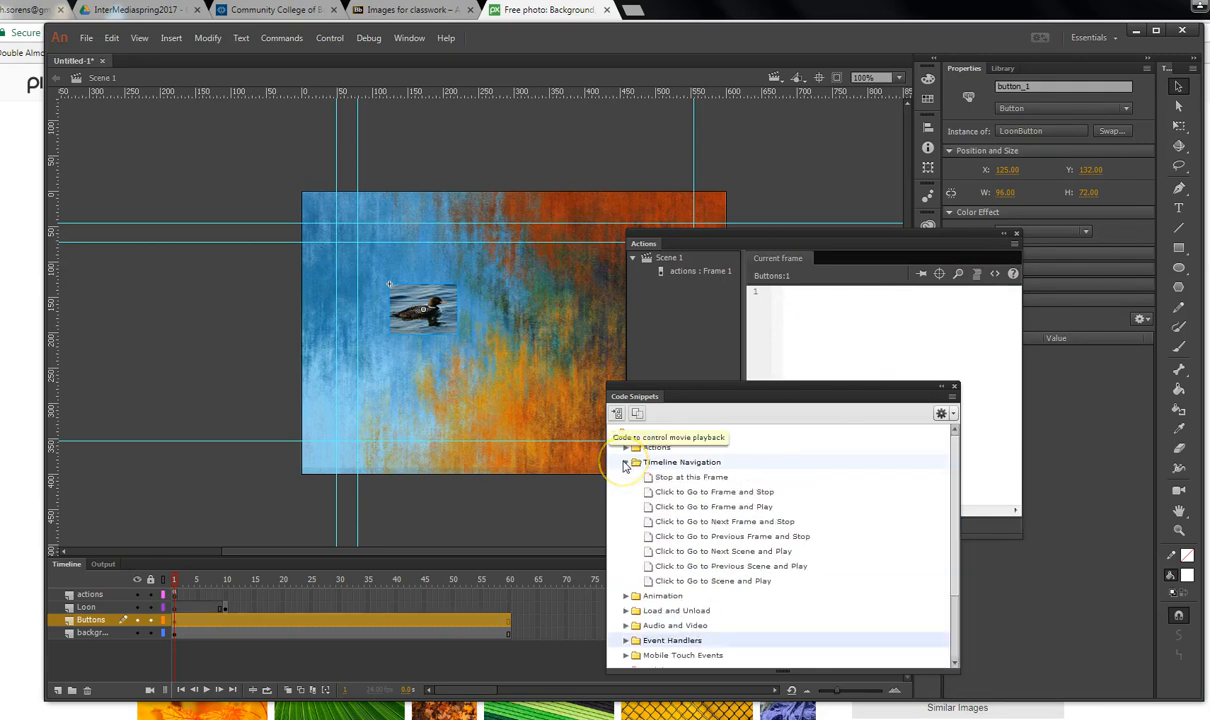
pyautogui.doubleClick(737, 495)
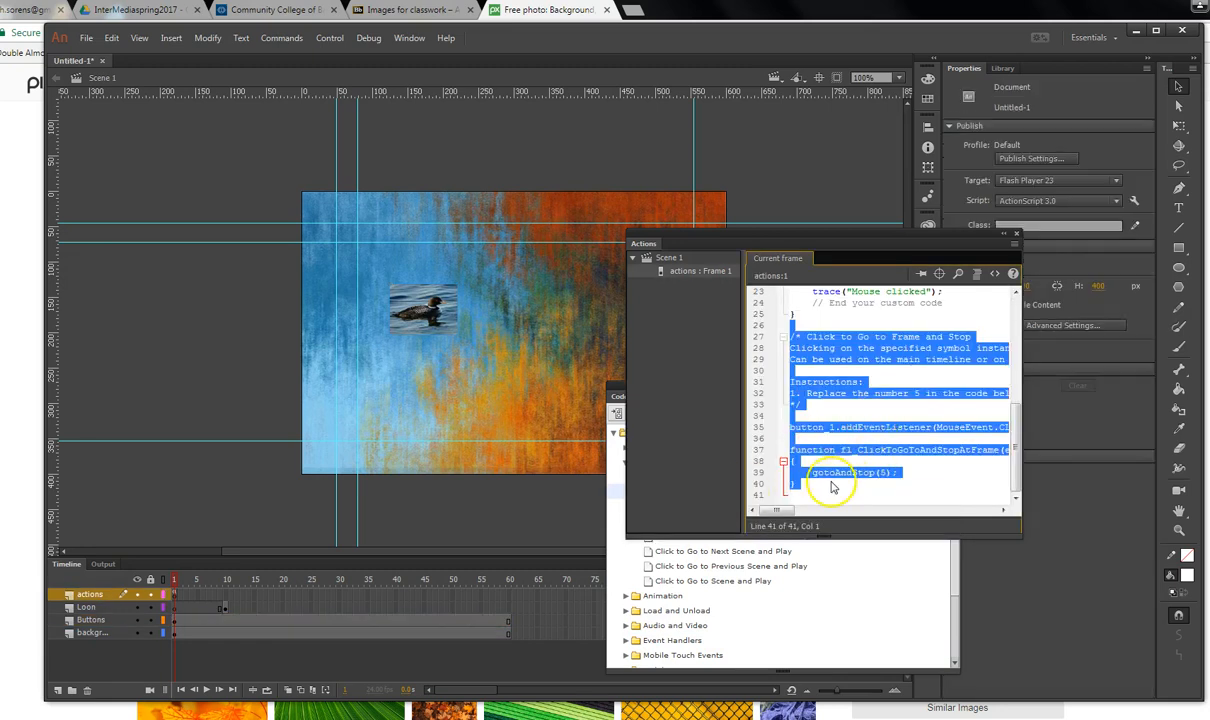
pyautogui.click(888, 478)
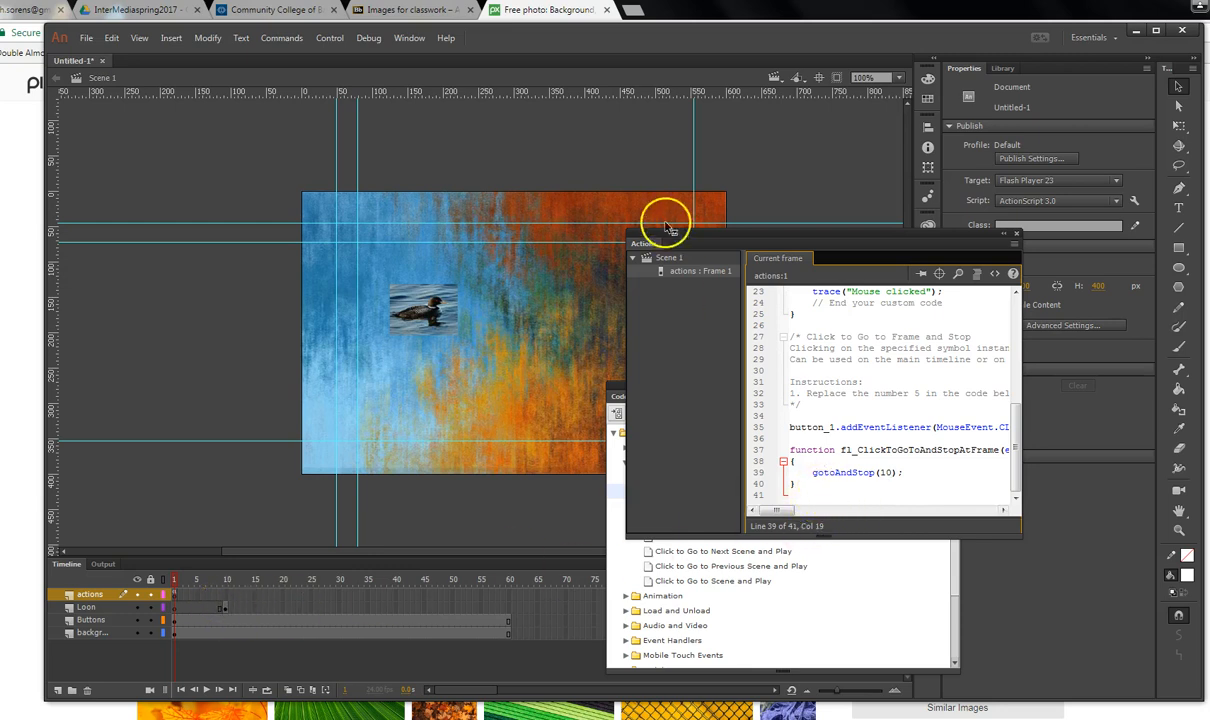
pyautogui.click(1015, 233)
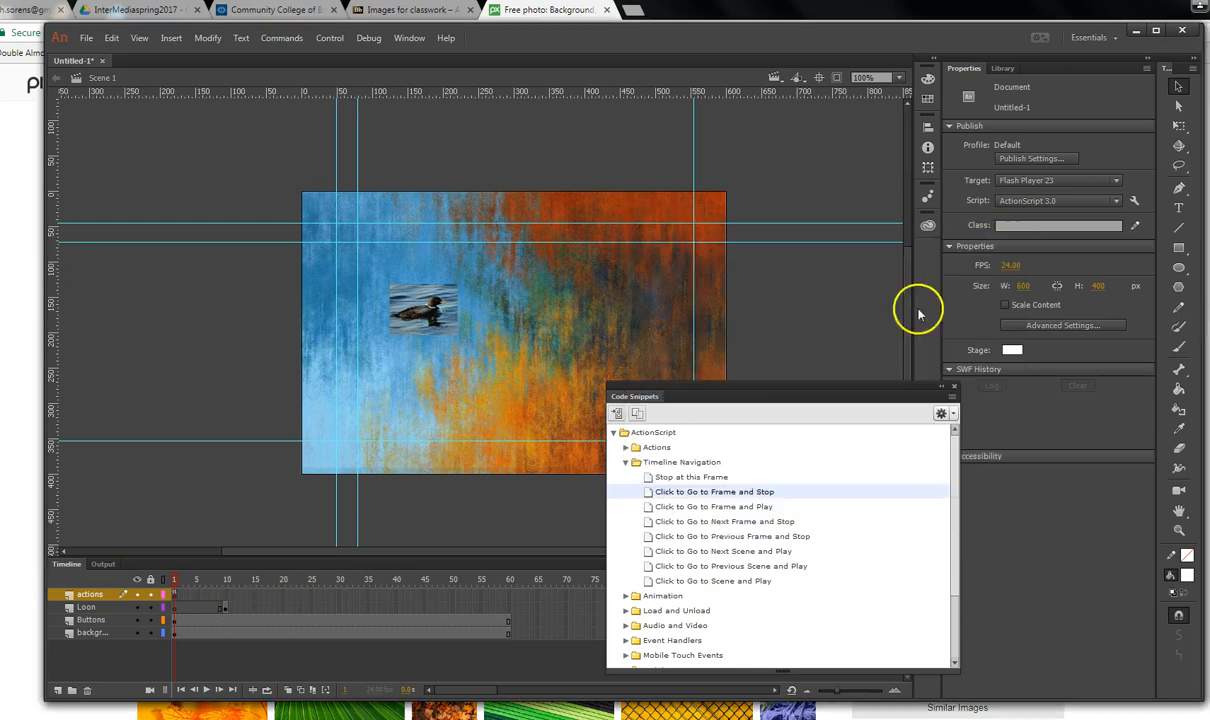
pyautogui.click(955, 388)
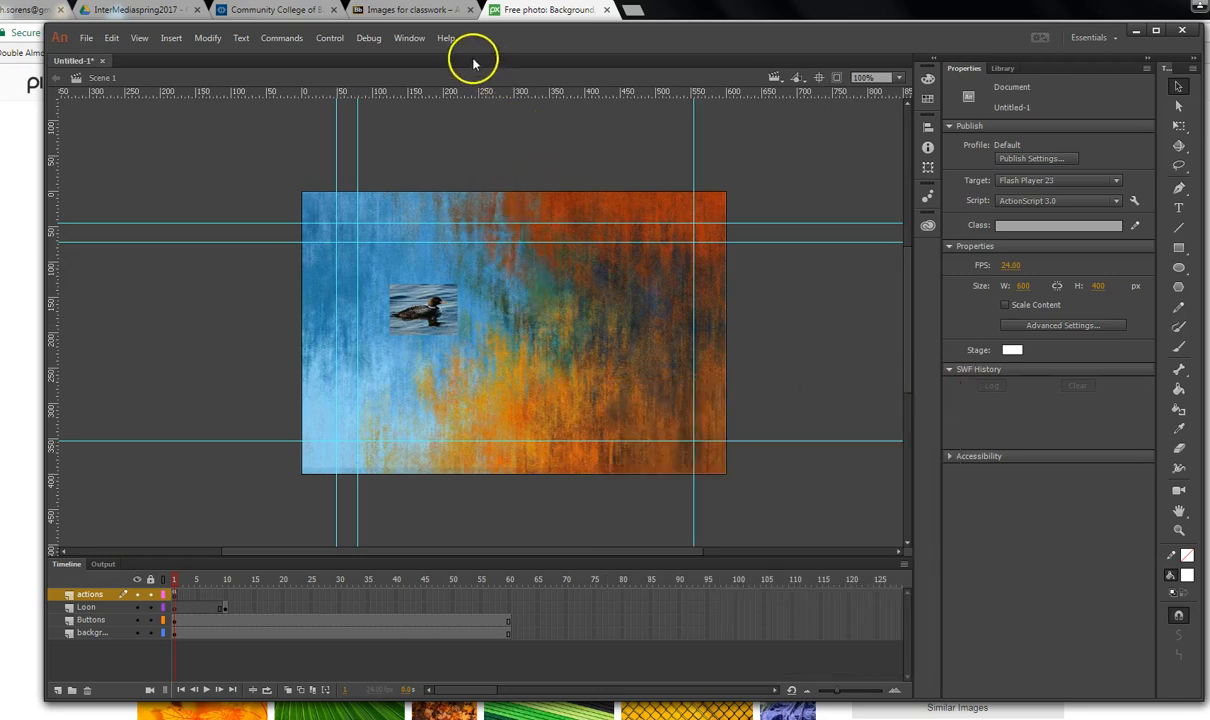
# Test the movie, try the loon button in the preview, close the preview and return to the timeline.
pyautogui.click(329, 38)
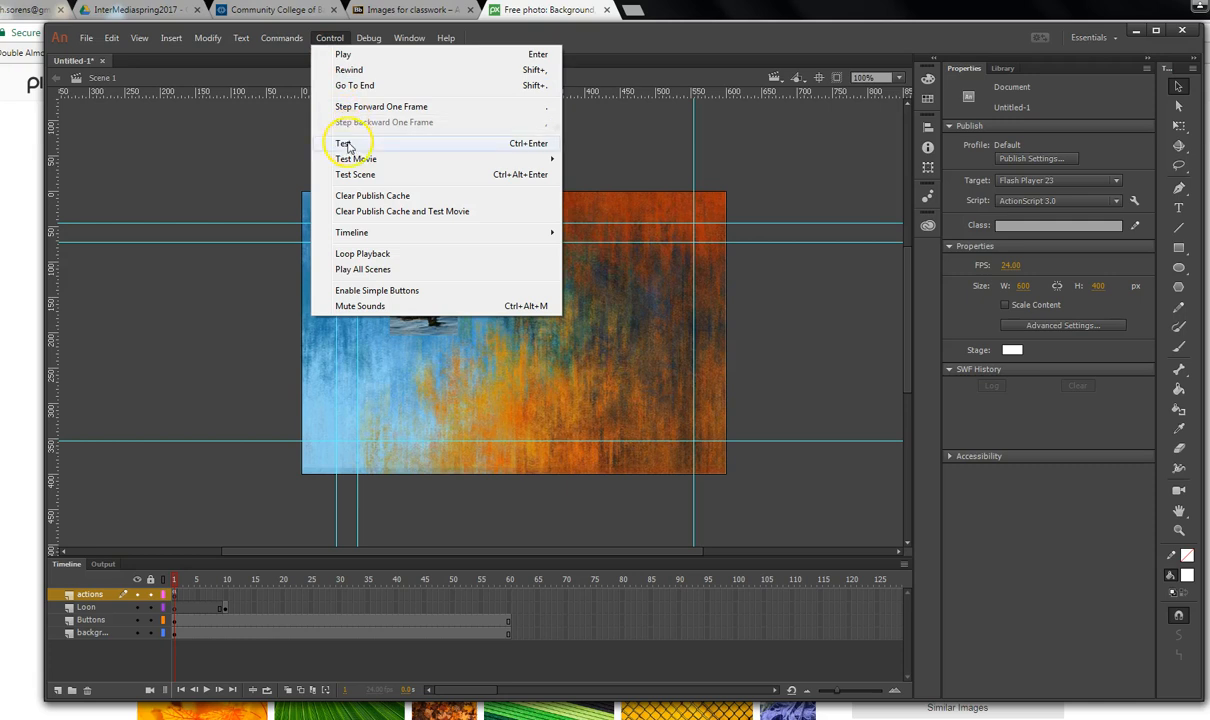
pyautogui.click(346, 145)
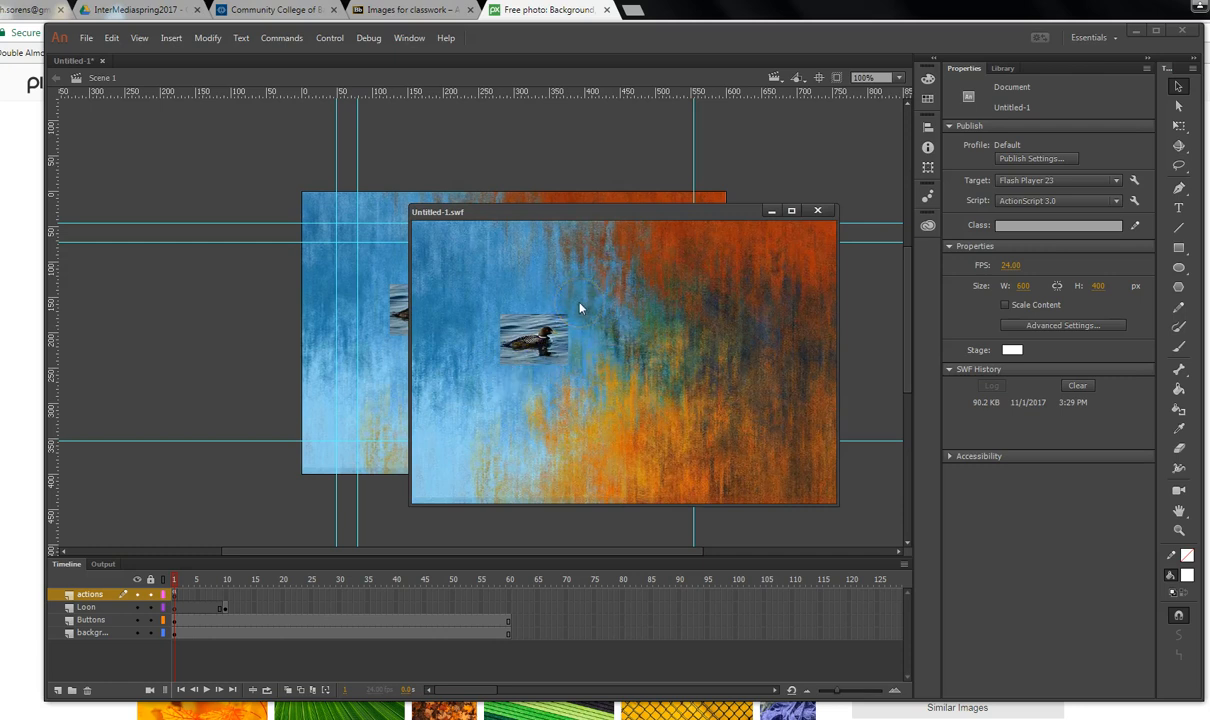
pyautogui.click(543, 342)
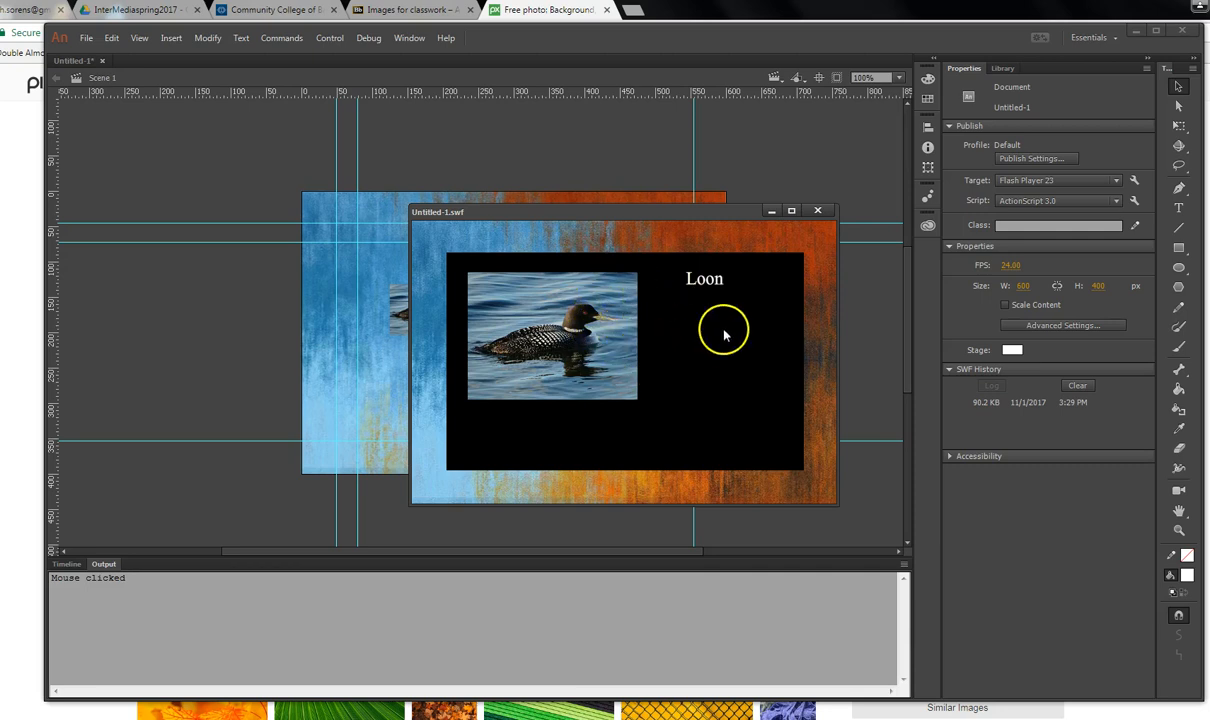
pyautogui.click(819, 212)
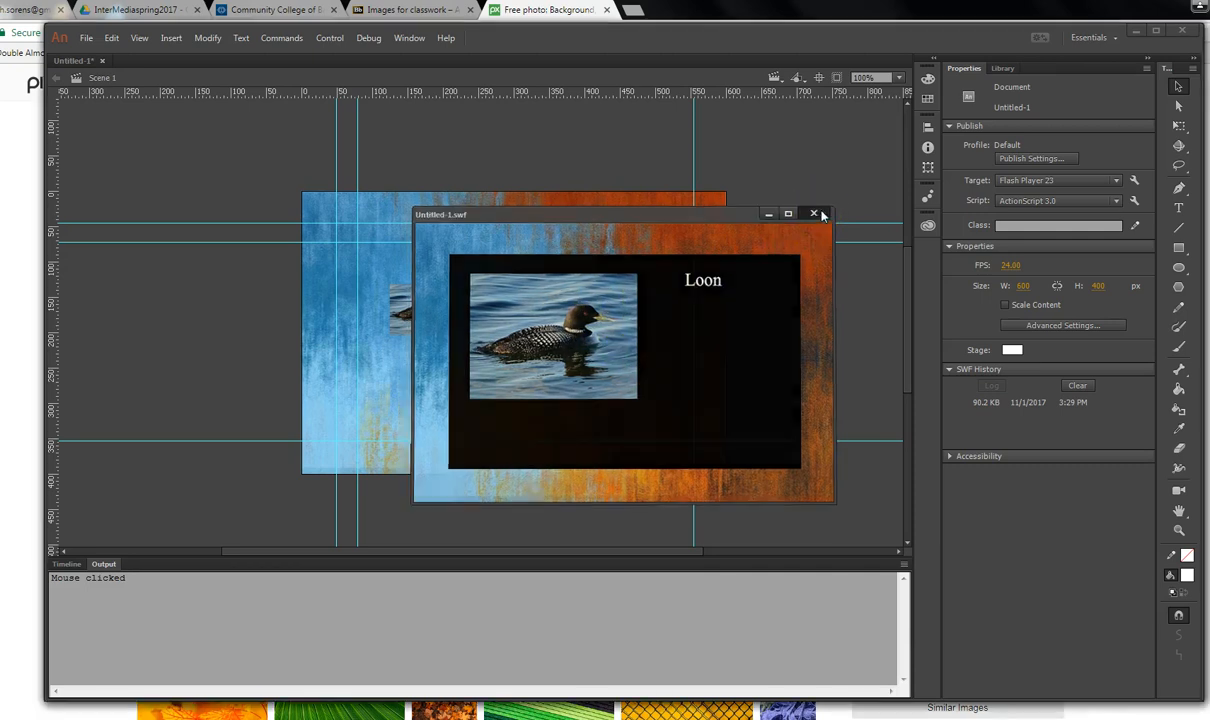
pyautogui.click(66, 564)
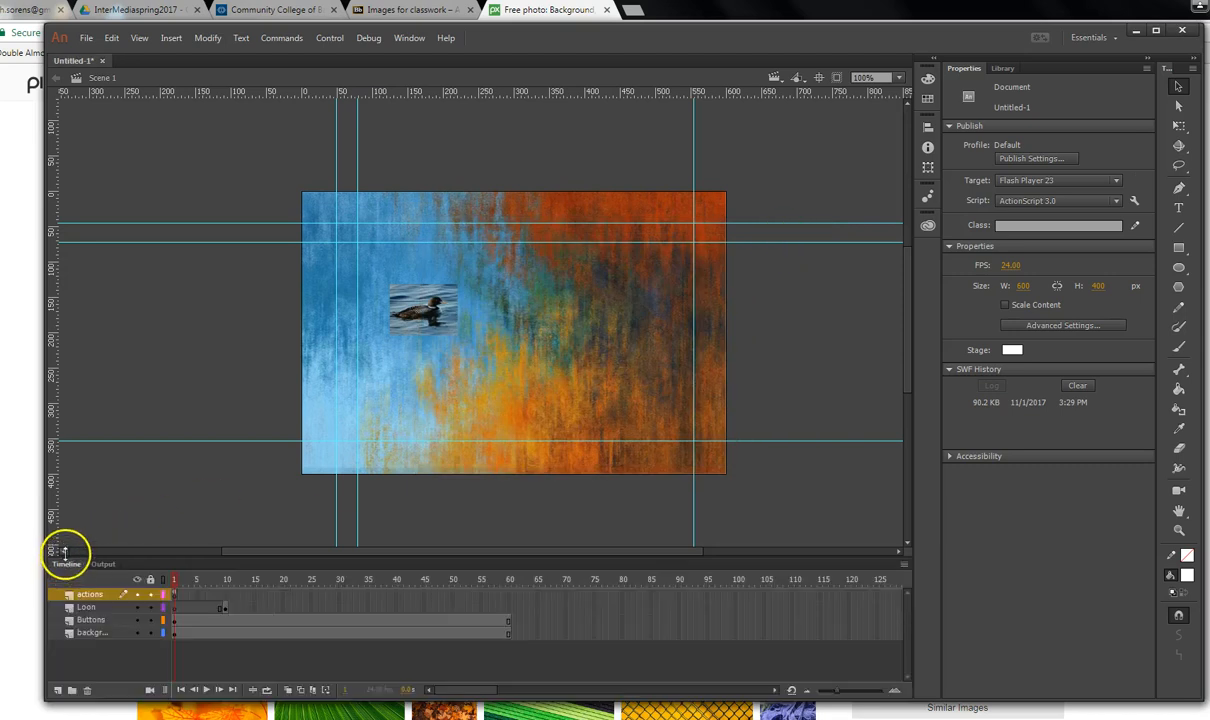
# Add a new layer directly above the Loon layer and name it Hawk.
pyautogui.click(86, 609)
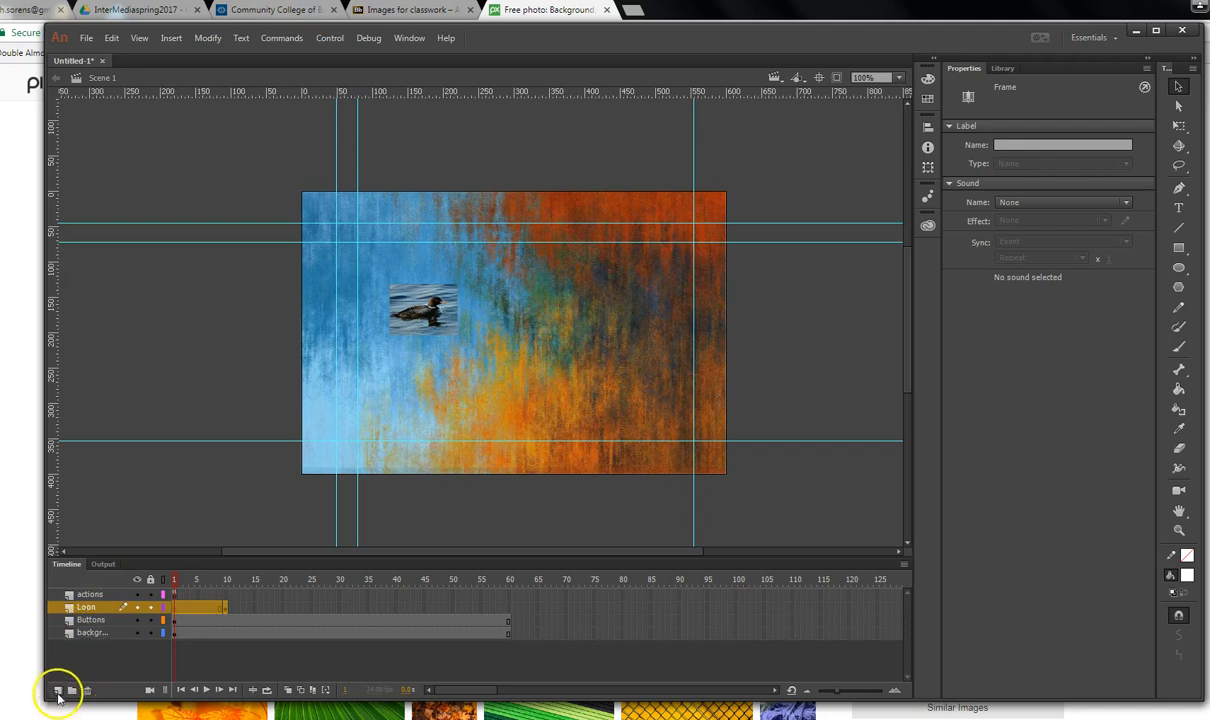
pyautogui.click(57, 690)
pyautogui.doubleClick(90, 607)
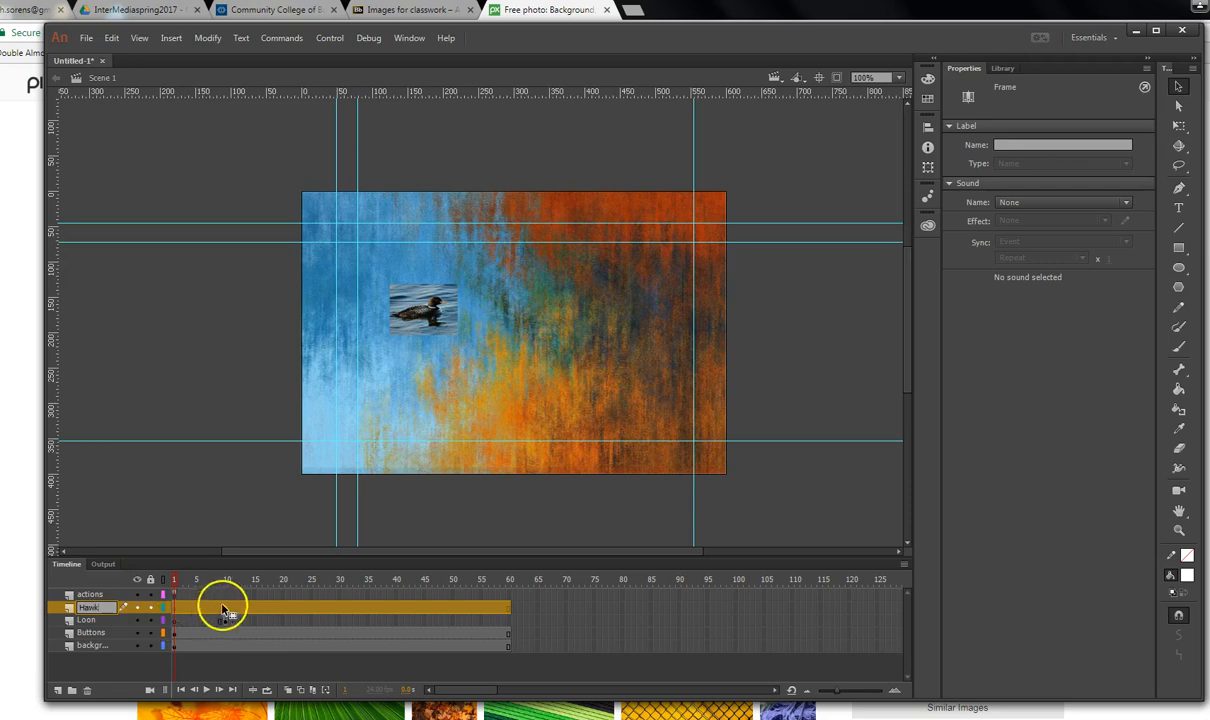
# Insert a keyframe at frame 15 of the Hawk layer and remove all frames after it.
pyautogui.click(252, 607)
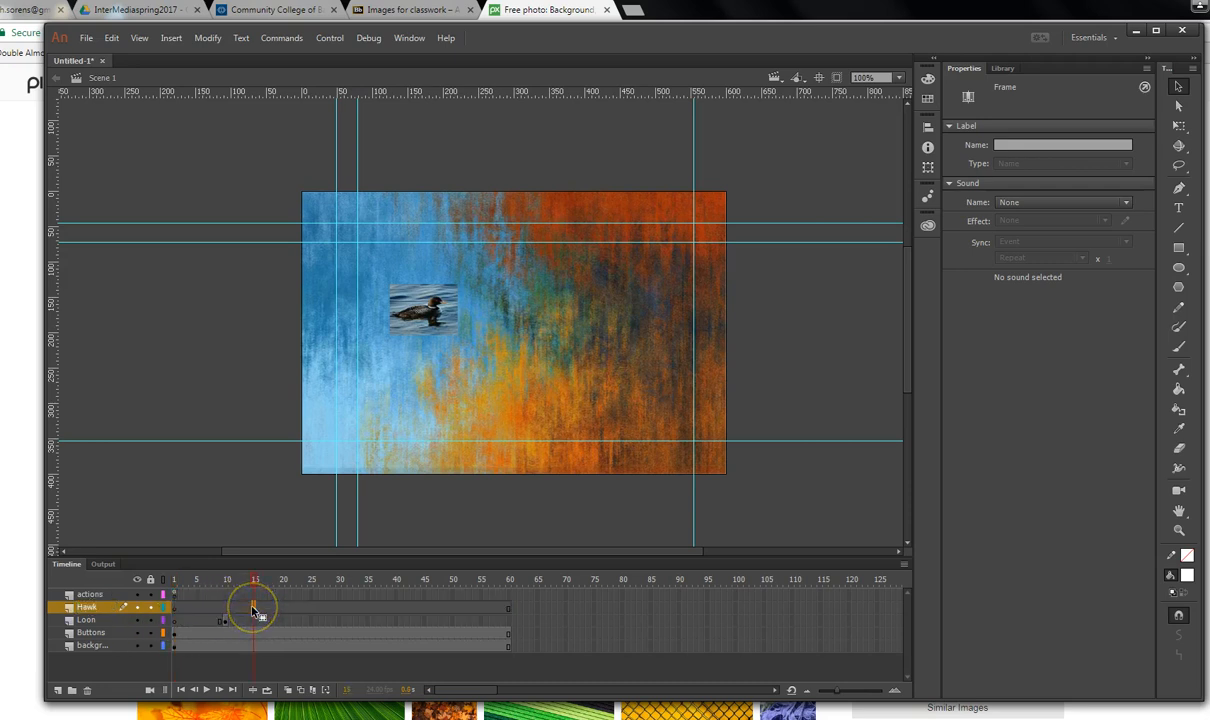
pyautogui.rightClick(254, 609)
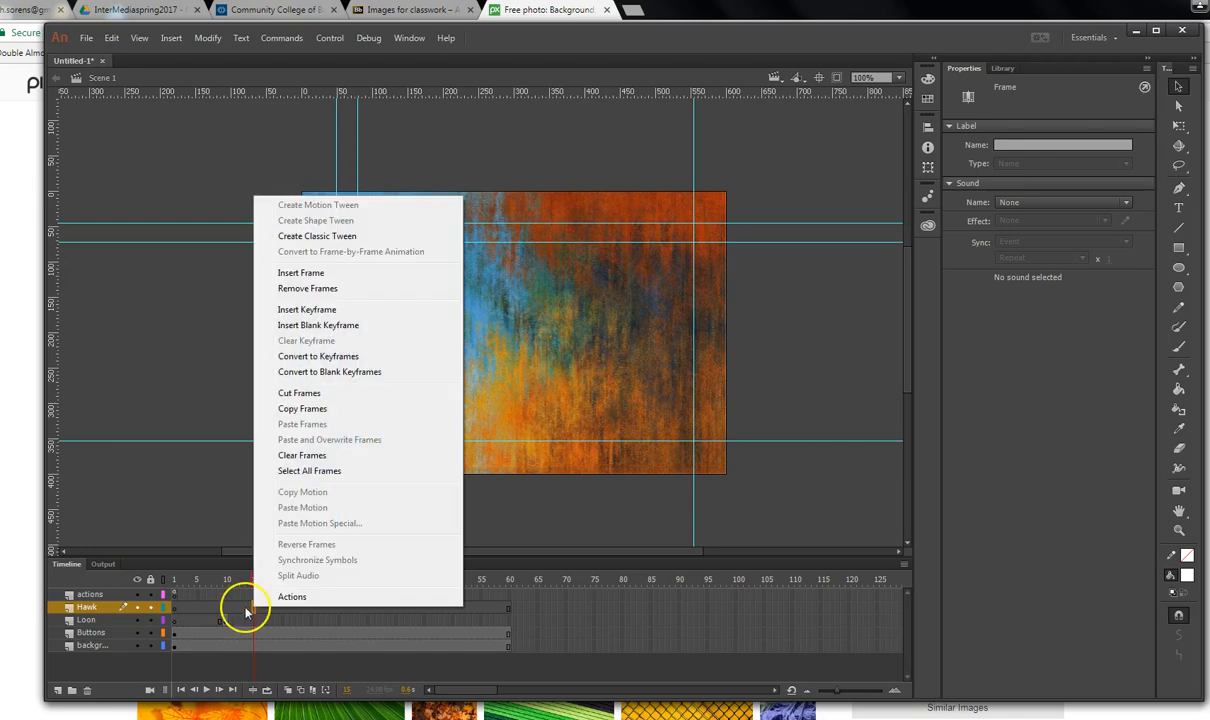
pyautogui.click(323, 310)
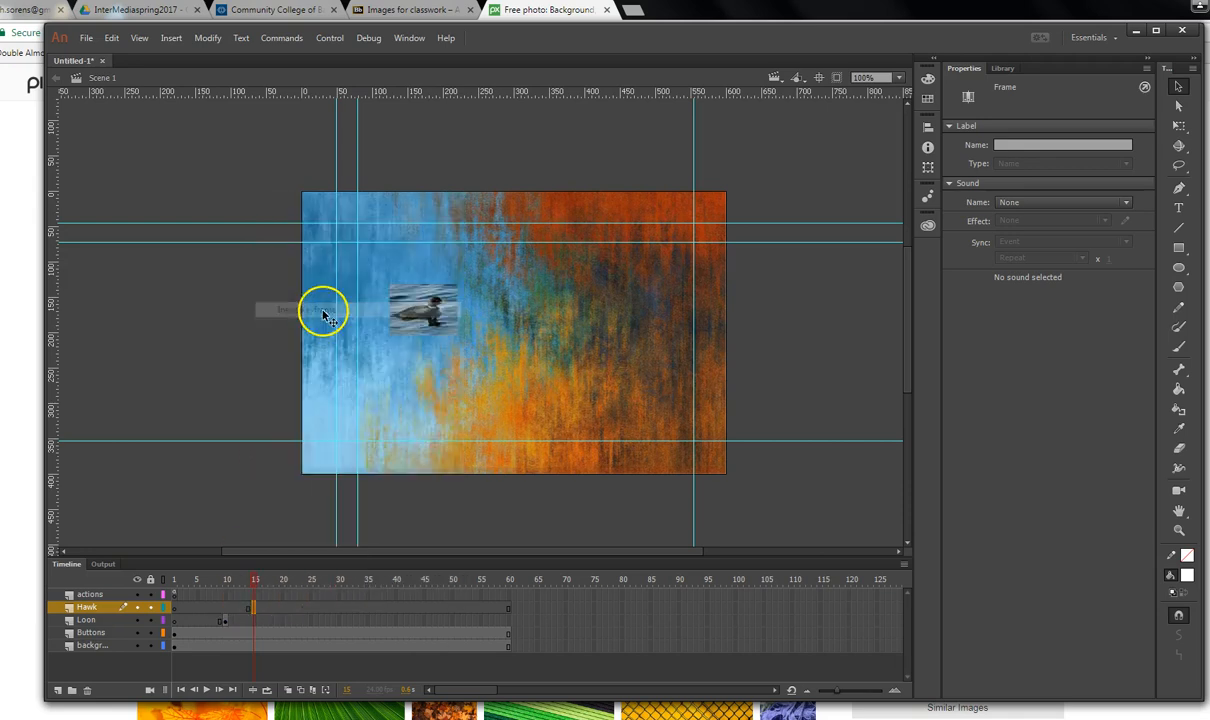
pyautogui.click(541, 607)
pyautogui.moveTo(559, 605); pyautogui.dragTo(264, 608)
pyautogui.rightClick(264, 608)
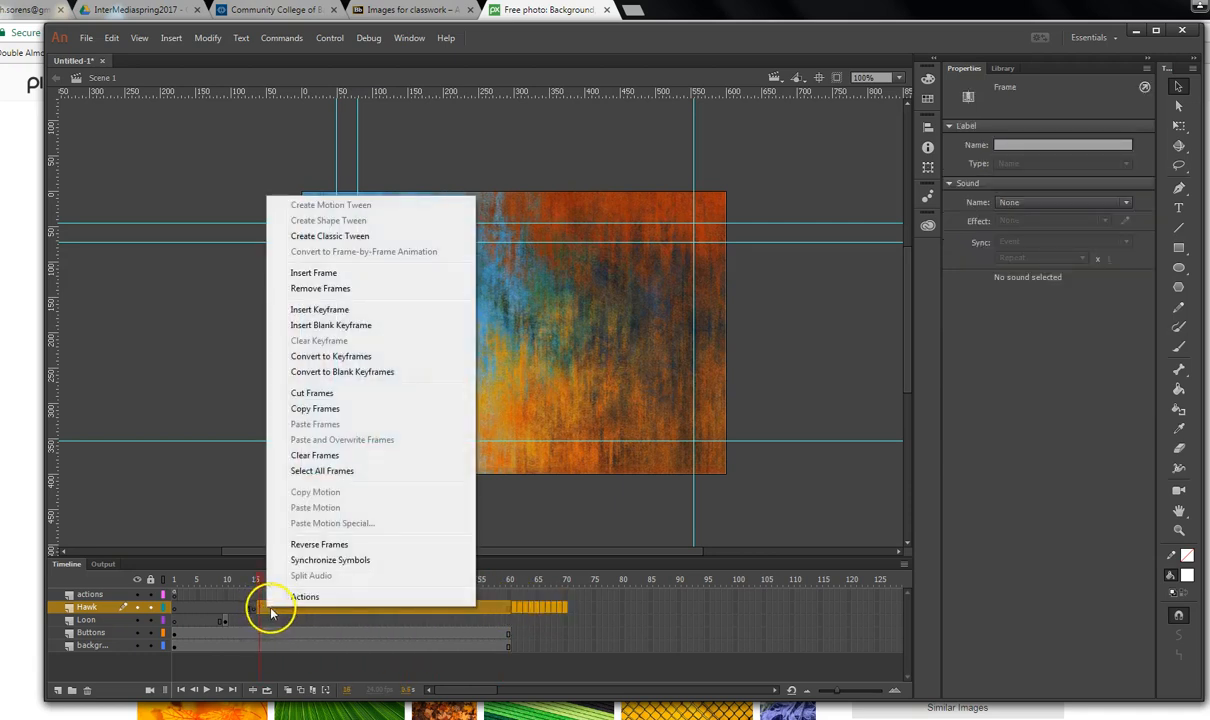
pyautogui.click(313, 289)
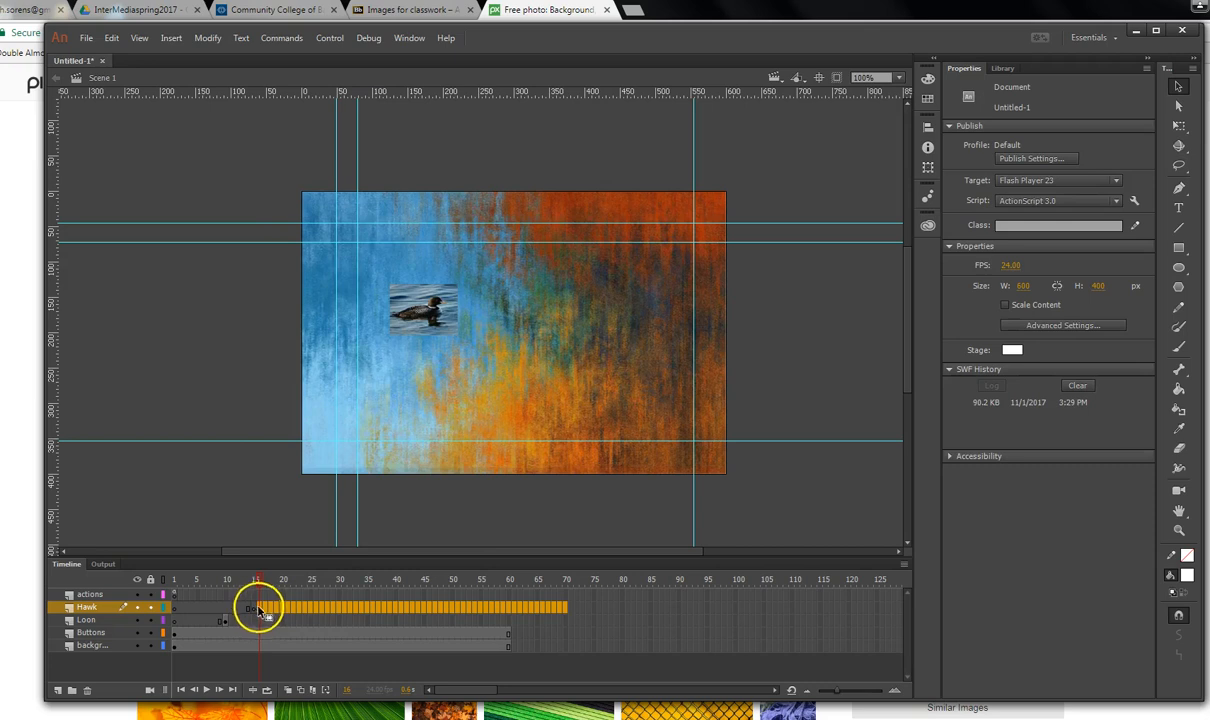
# Place hawk.png from the library on frame 15 of the Hawk layer and scale it proportionally to about 260 px wide.
pyautogui.click(254, 610)
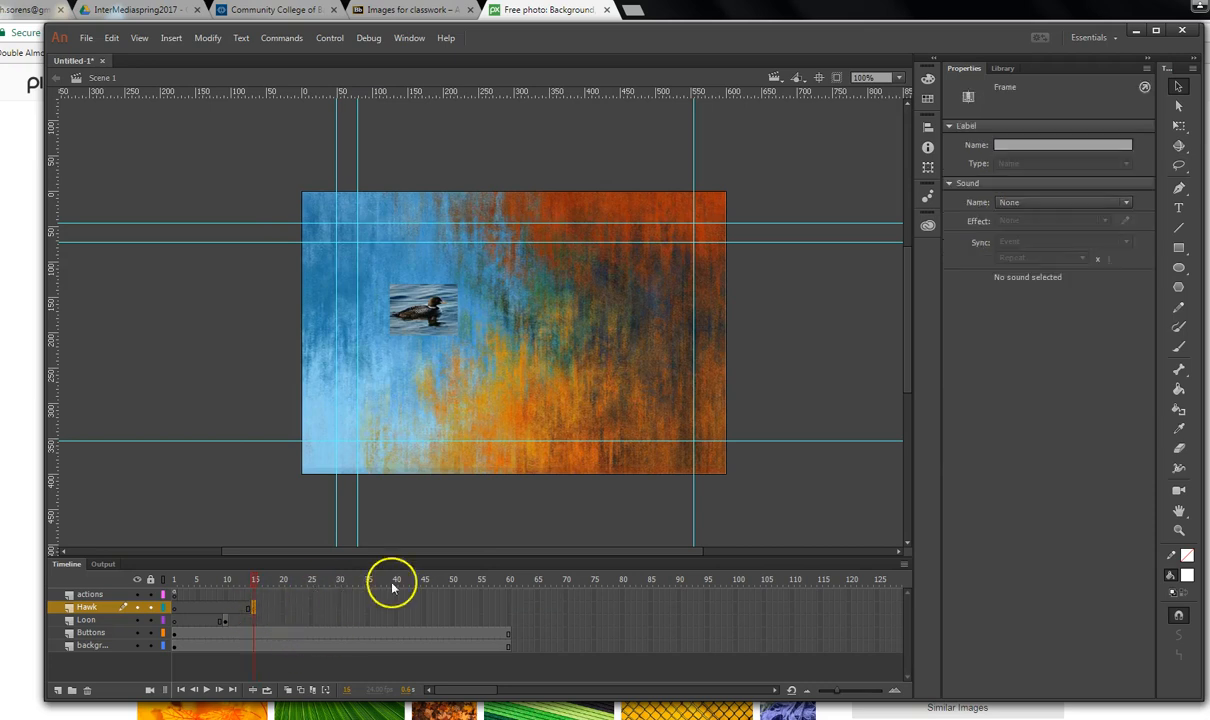
pyautogui.click(1003, 68)
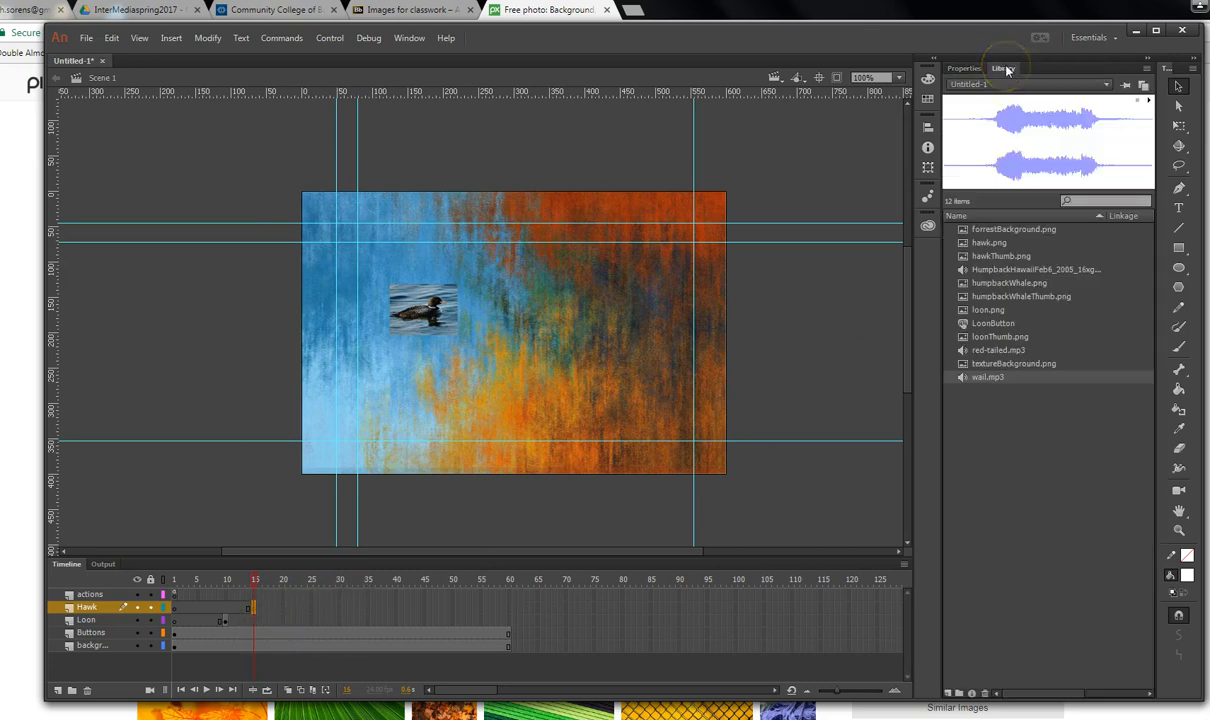
pyautogui.click(991, 243)
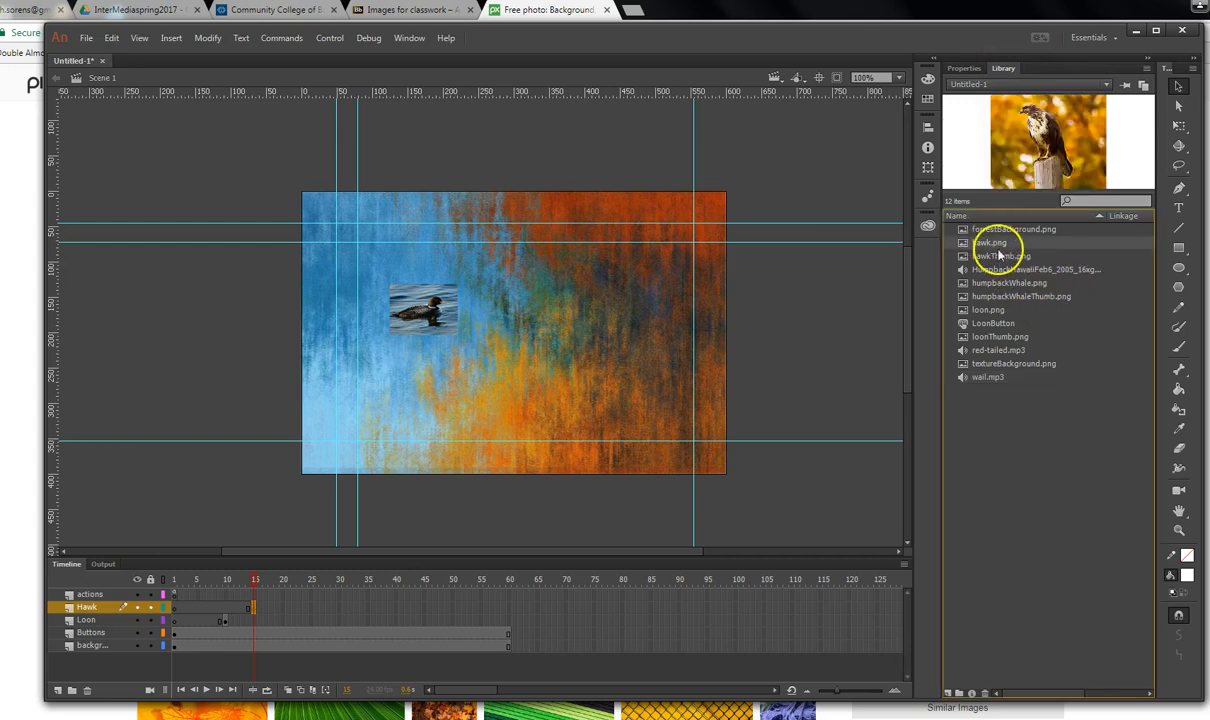
pyautogui.moveTo(993, 245); pyautogui.dragTo(419, 306)
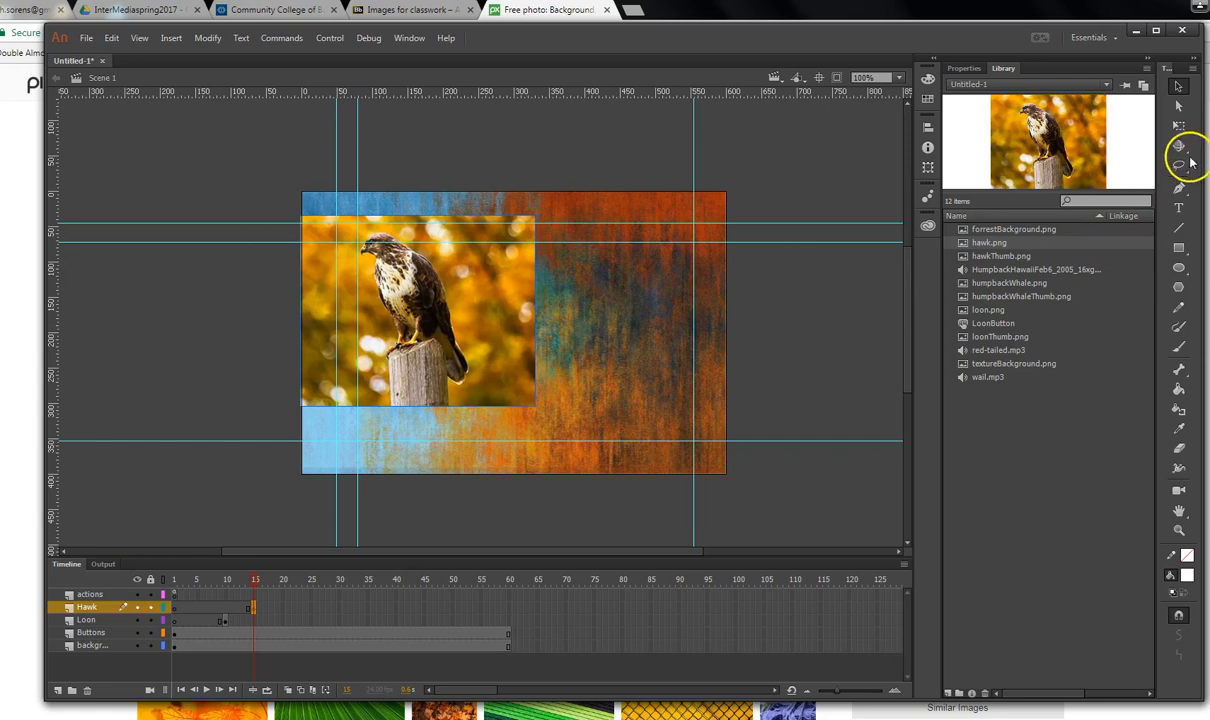
pyautogui.click(1180, 127)
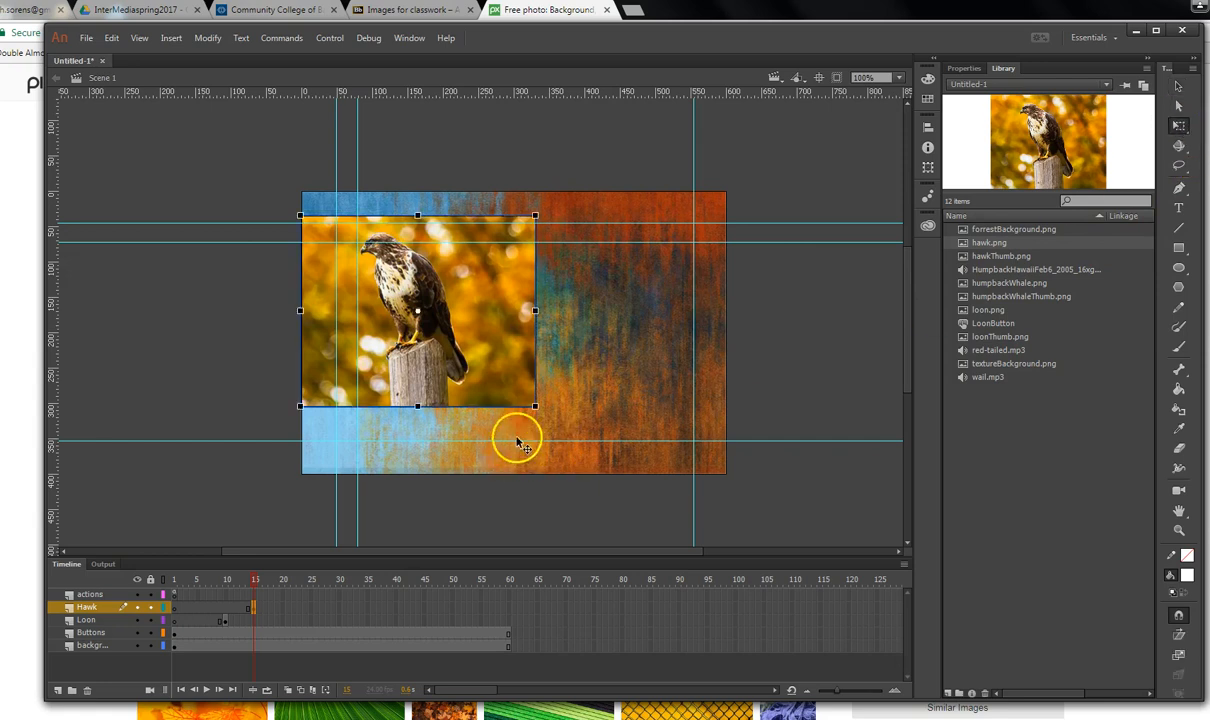
pyautogui.moveTo(536, 406); pyautogui.dragTo(514, 385)
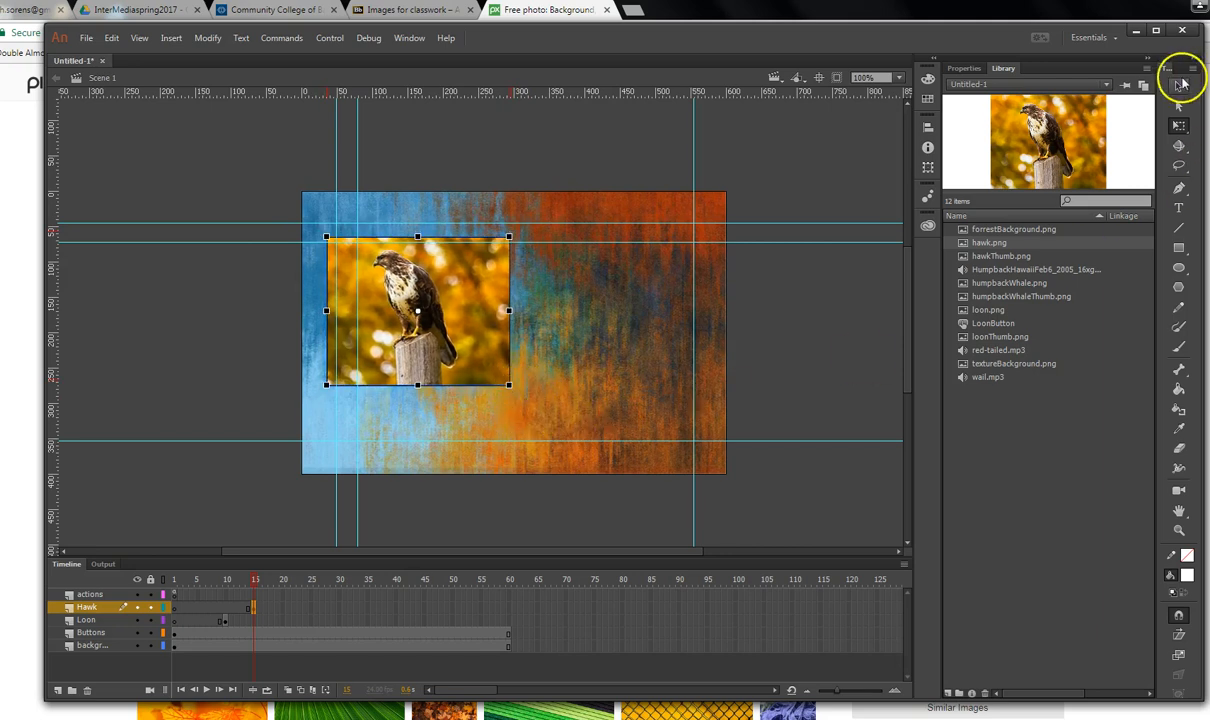
# Move the hawk image so its upper-left corner sits exactly on the intersection of the two inner guides.
pyautogui.click(1181, 90)
pyautogui.moveTo(452, 300); pyautogui.dragTo(484, 313)
pyautogui.press('Up')
pyautogui.press('Up')
pyautogui.press('Up')
pyautogui.press('Up')
pyautogui.press('Up')
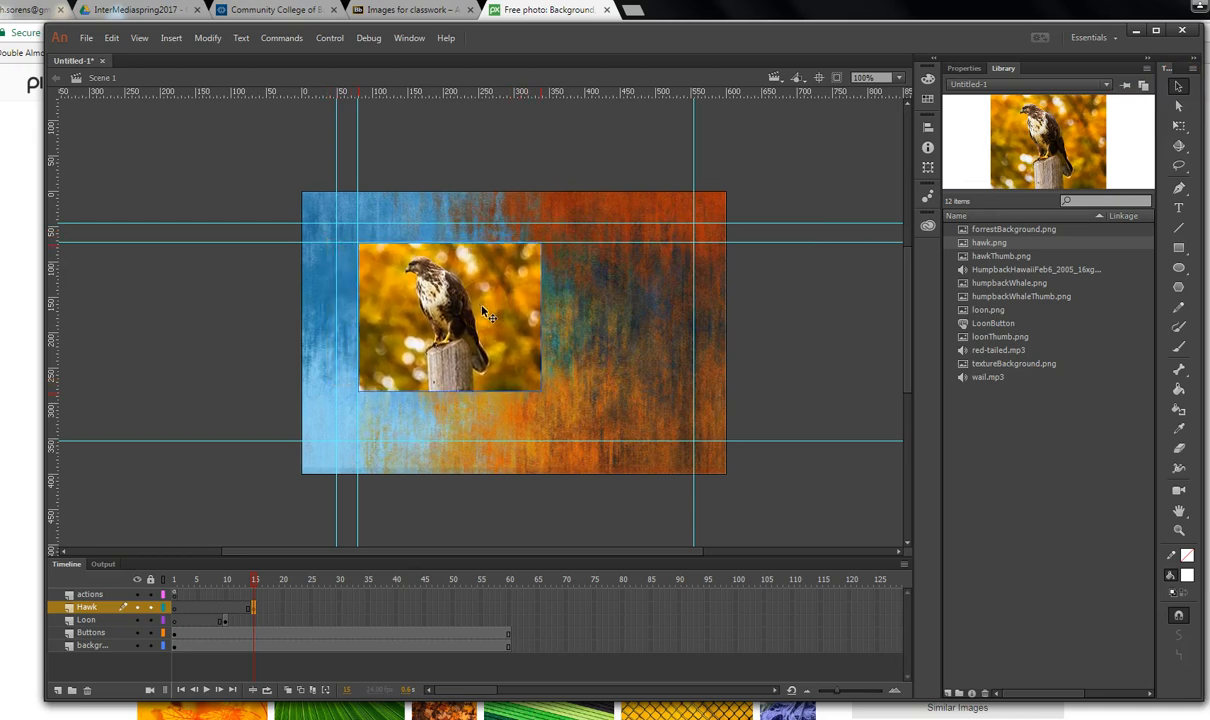
pyautogui.press('Left')
pyautogui.press('Down')
pyautogui.press('Left')
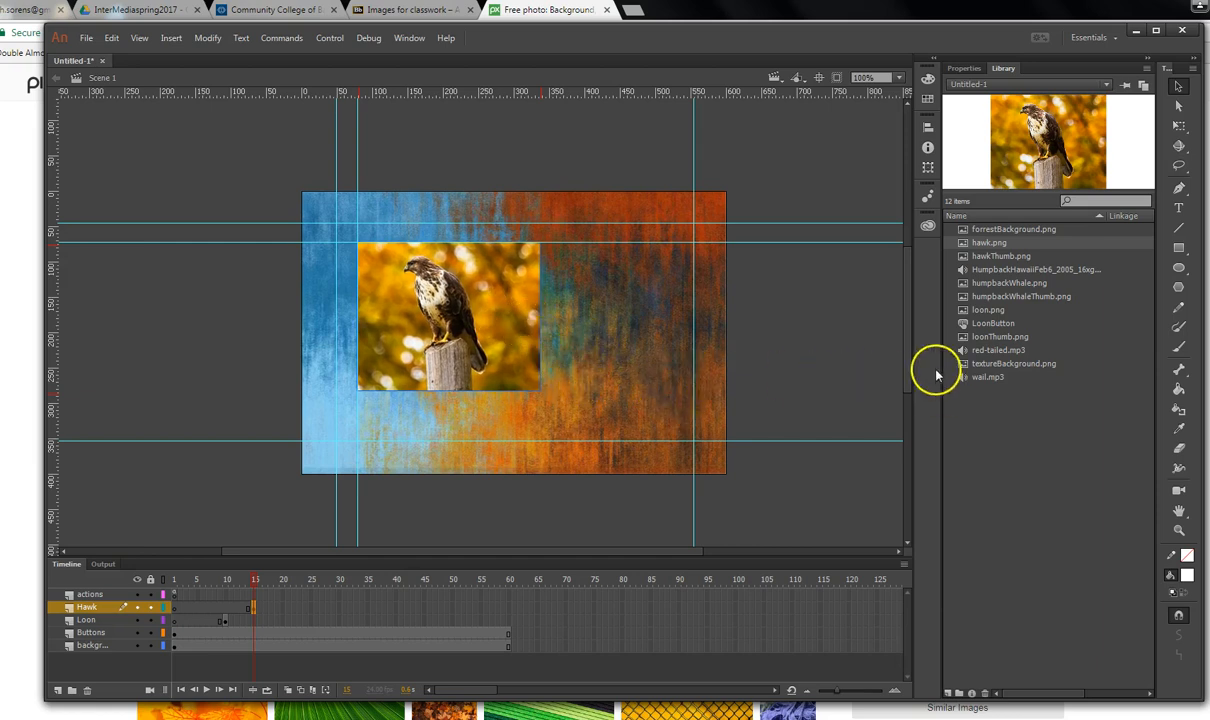
# Draw a black-filled rectangle without a stroke behind the hawk image, spanning the area between the outer guides.
pyautogui.click(1180, 251)
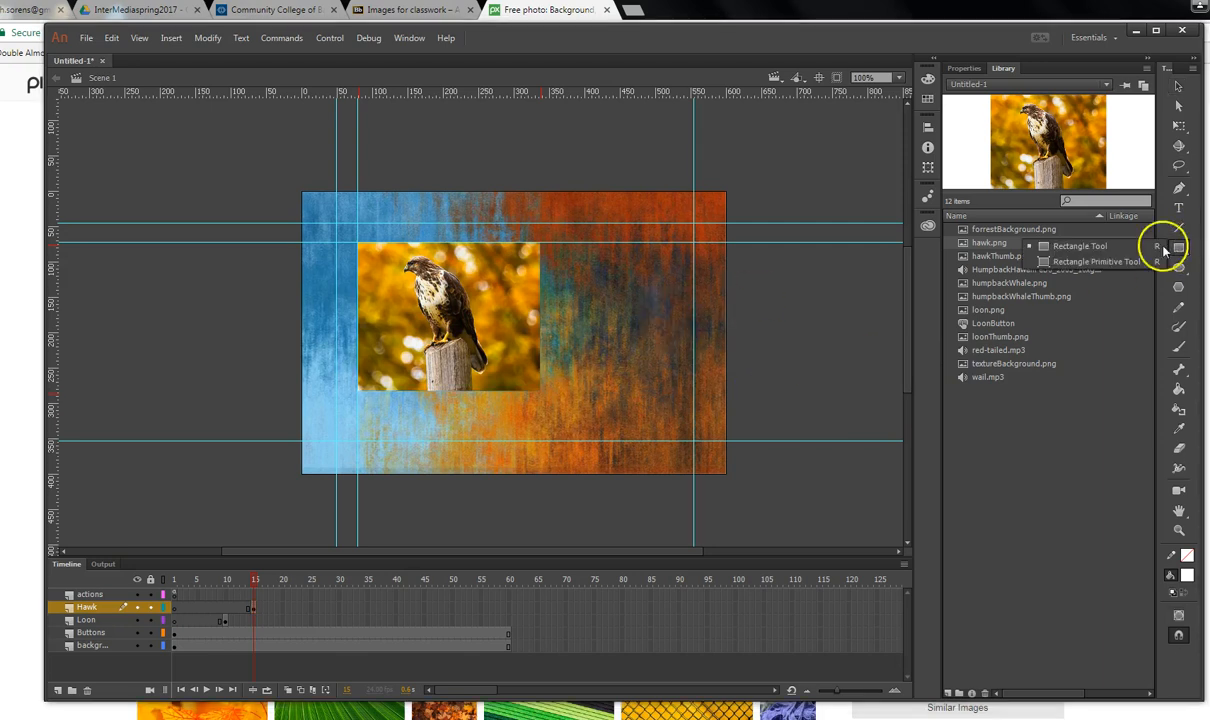
pyautogui.click(1040, 247)
pyautogui.click(965, 68)
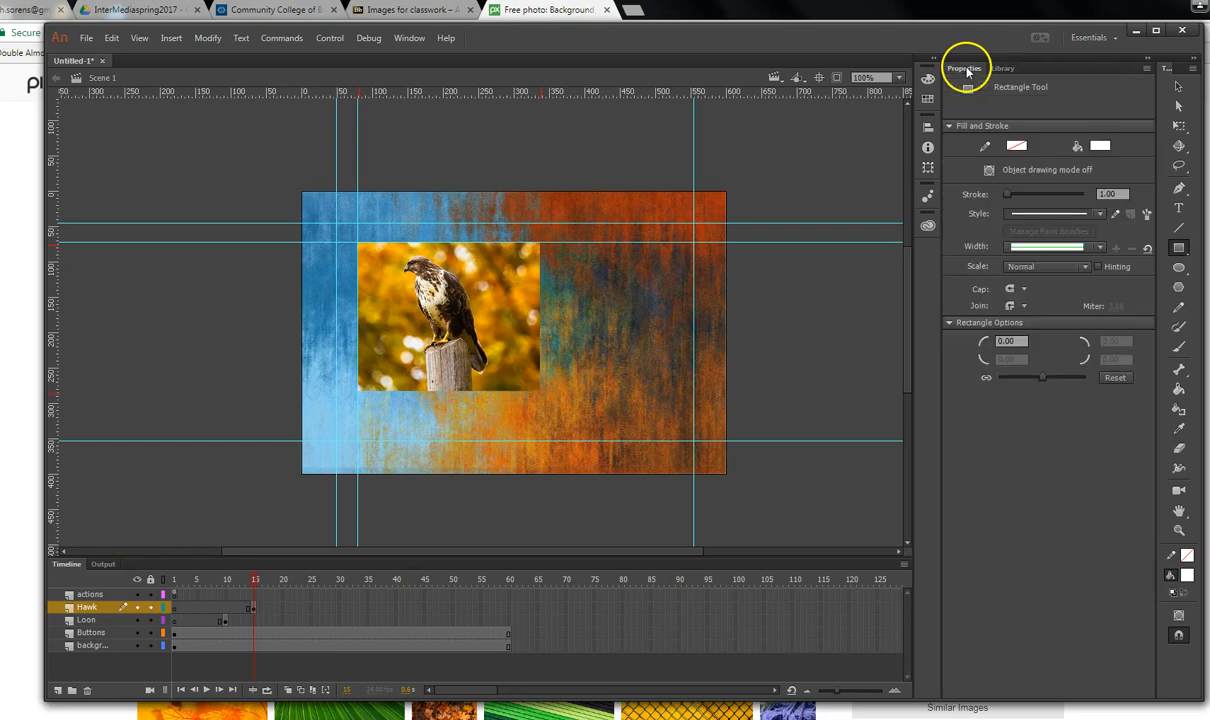
pyautogui.click(1100, 147)
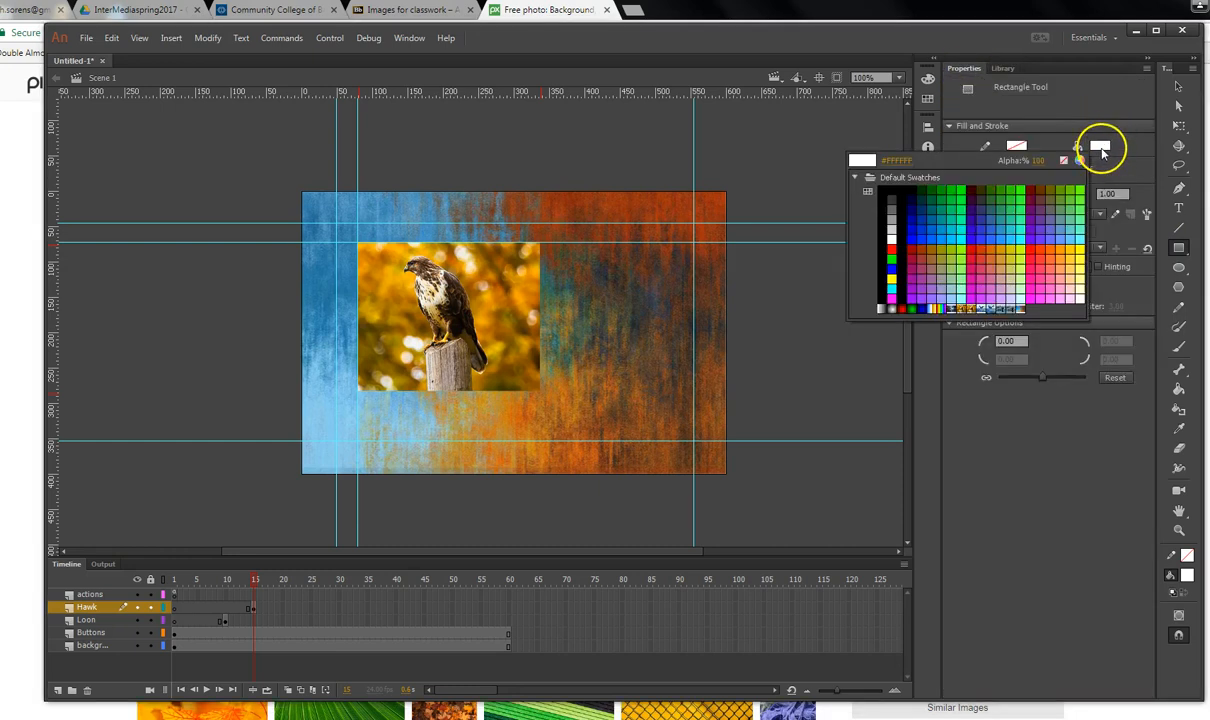
pyautogui.click(897, 187)
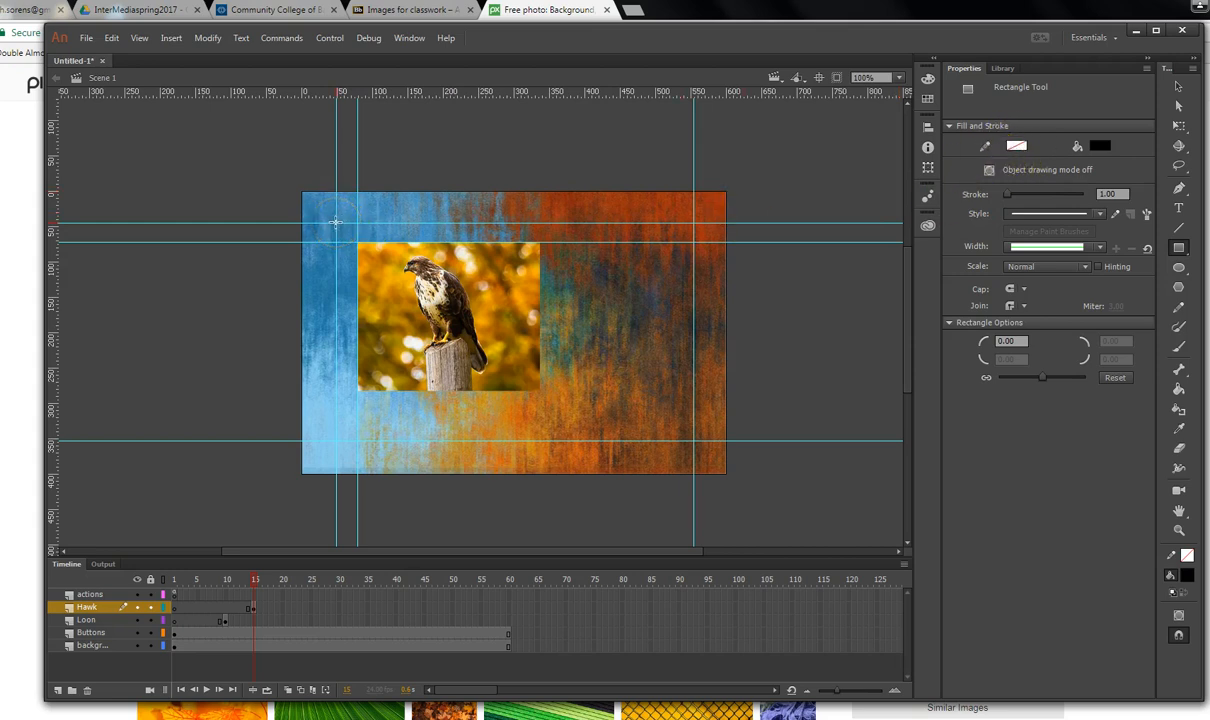
pyautogui.moveTo(336, 222); pyautogui.dragTo(692, 440)
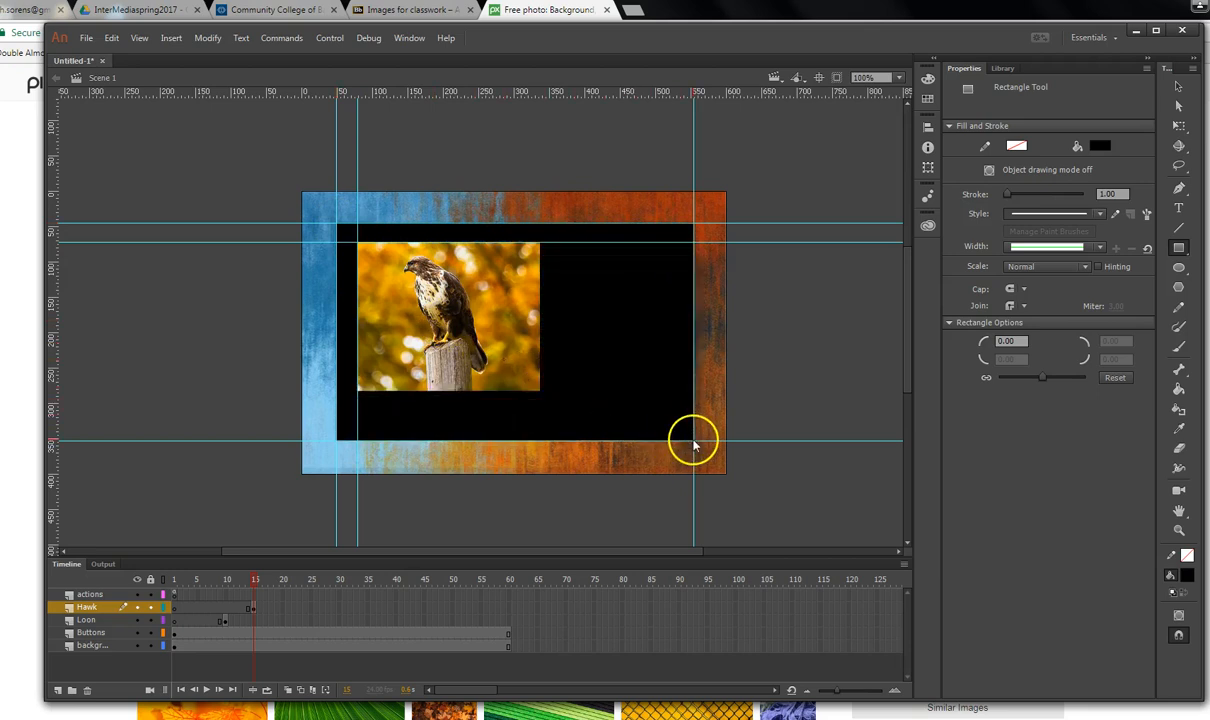
# Add the static text "Hawk" in white 25 pt to the right of the hawk image and nudge it near the image's upper edge.
pyautogui.click(1179, 205)
pyautogui.click(1010, 200)
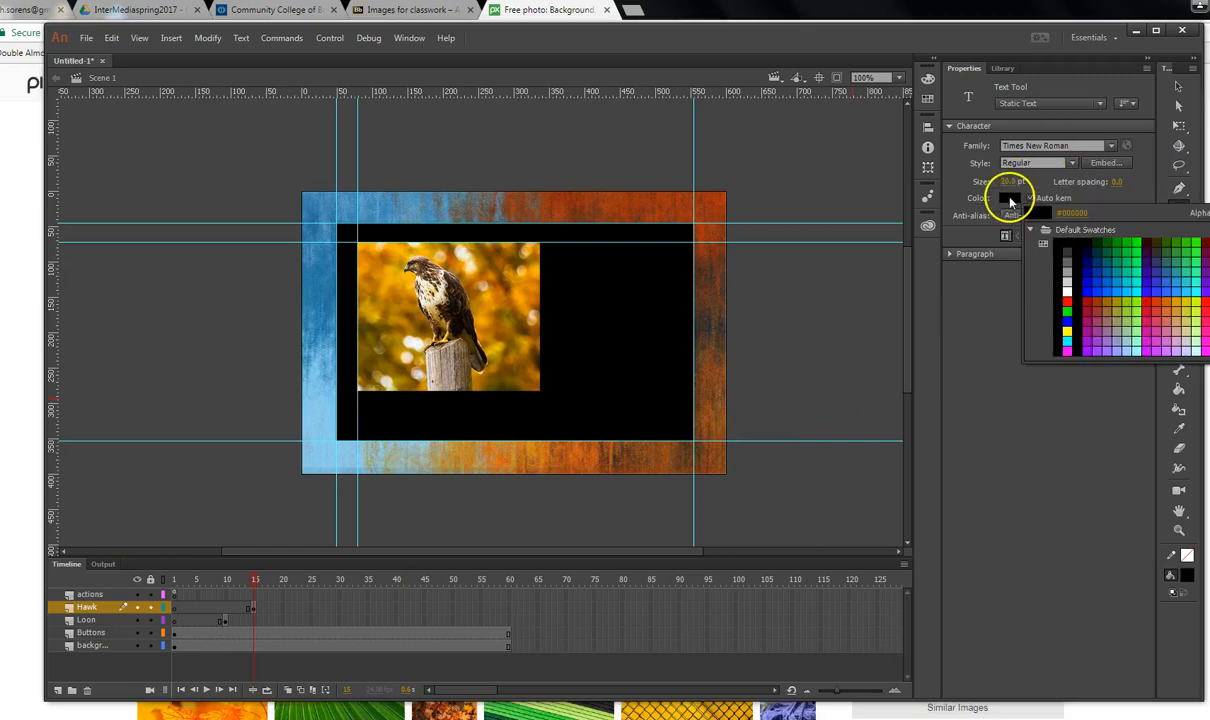
pyautogui.click(1035, 279)
pyautogui.click(1018, 183)
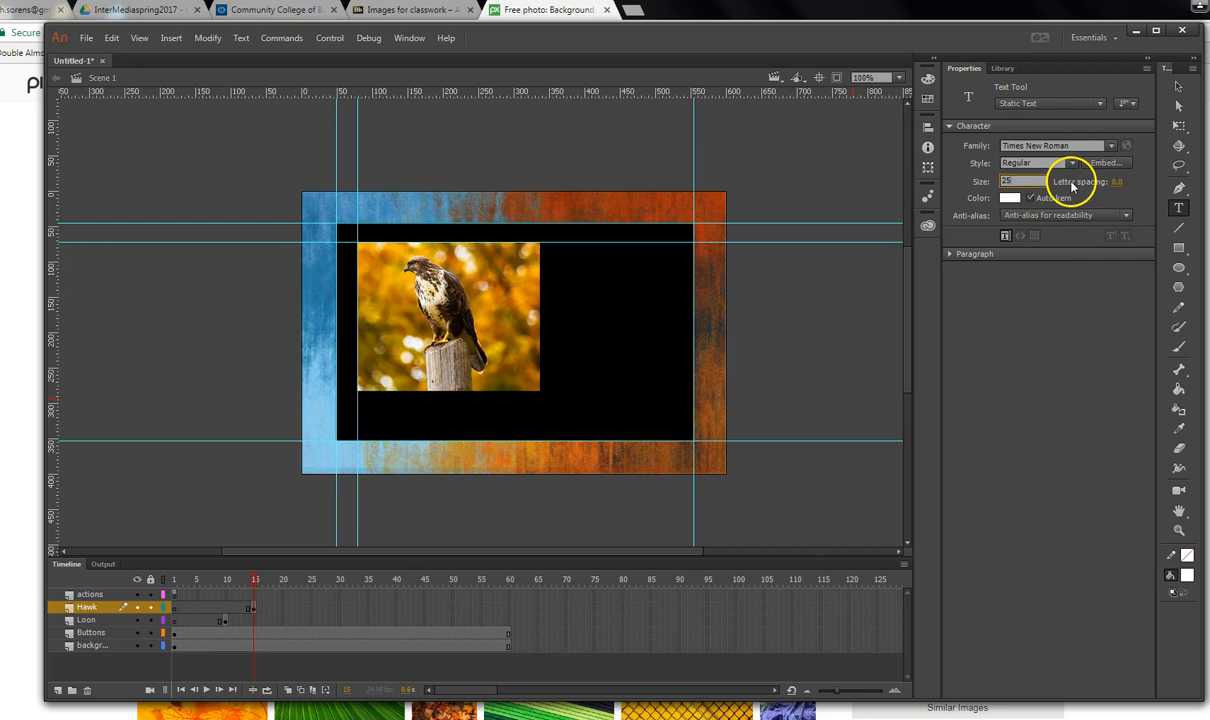
pyautogui.click(583, 262)
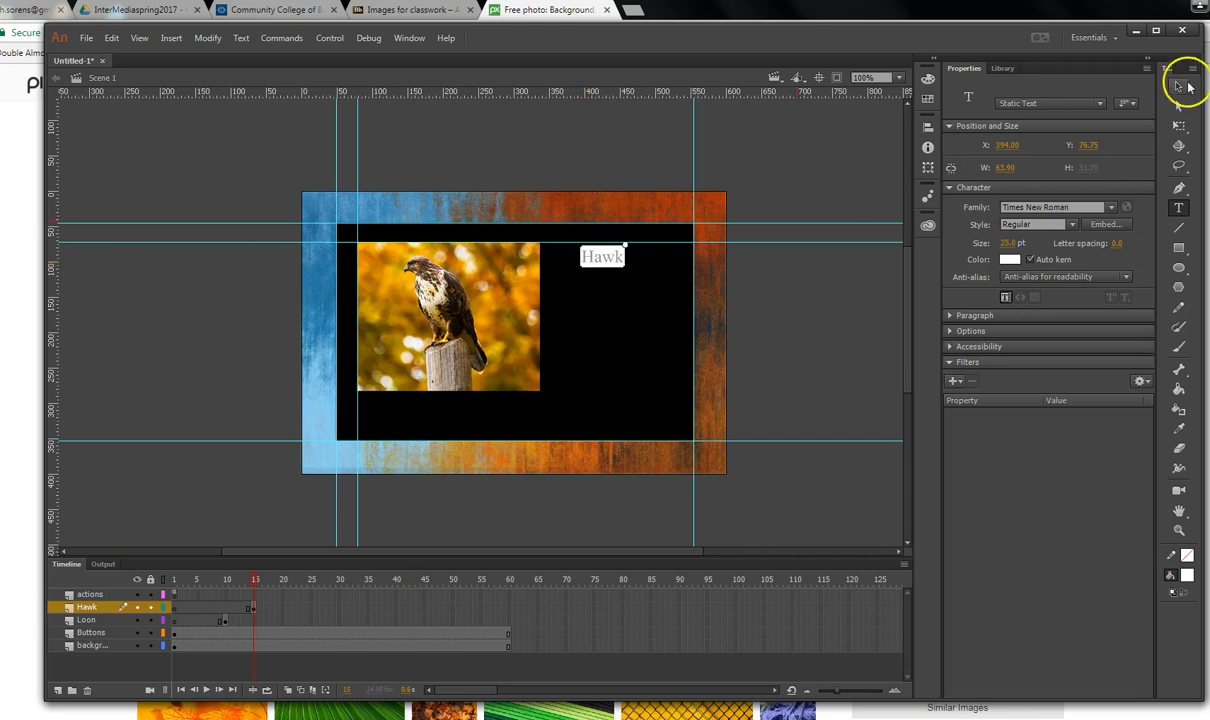
pyautogui.click(1179, 87)
pyautogui.moveTo(612, 254); pyautogui.dragTo(617, 258)
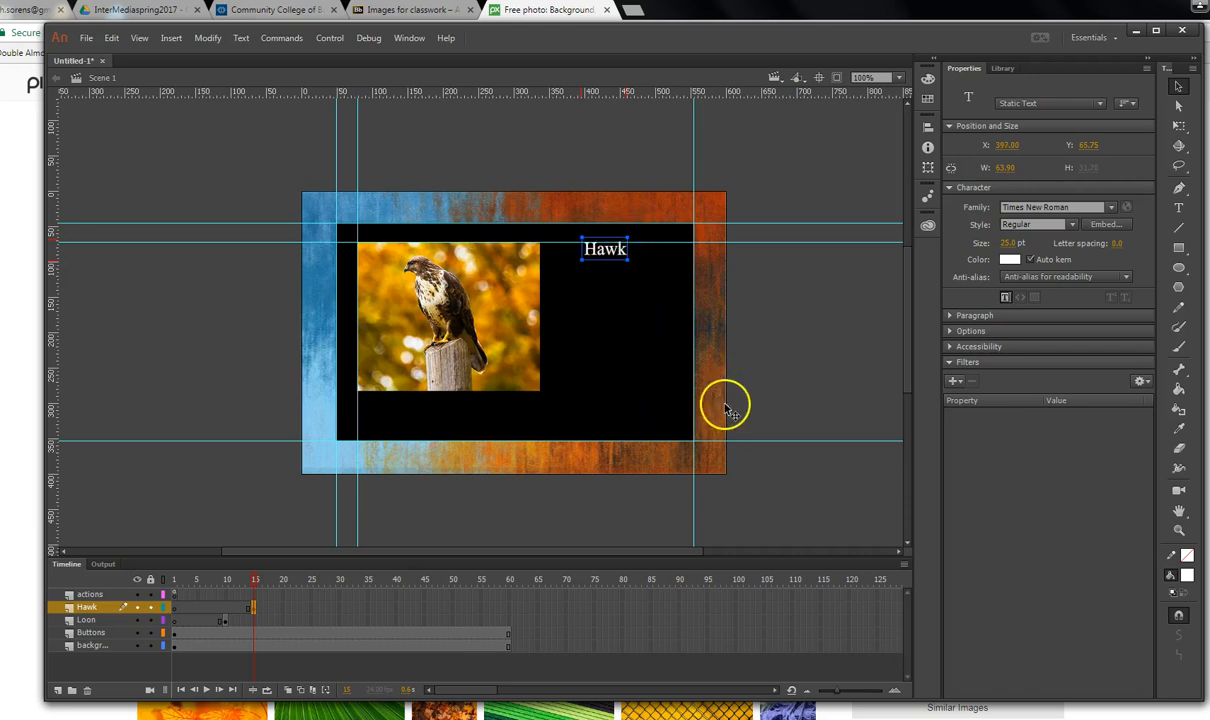
# Place hawkThumb.png on frame 1 of the Buttons layer, to the right of the loon thumbnail.
pyautogui.click(173, 637)
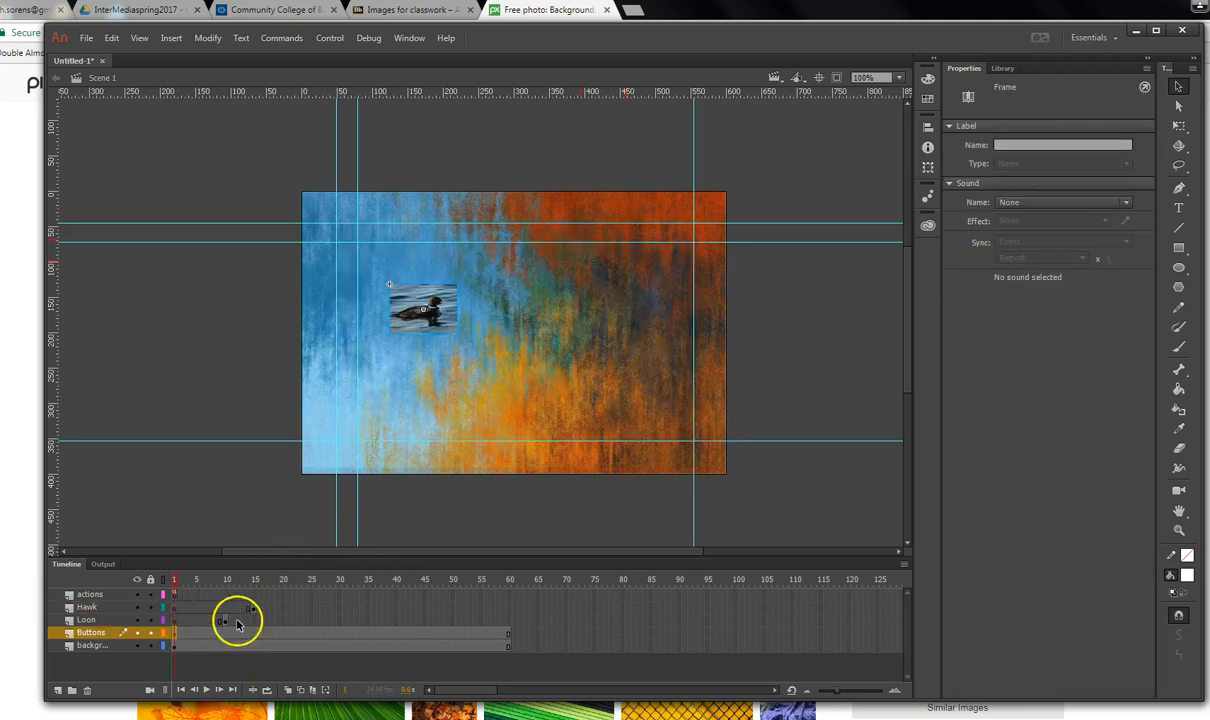
pyautogui.click(1003, 68)
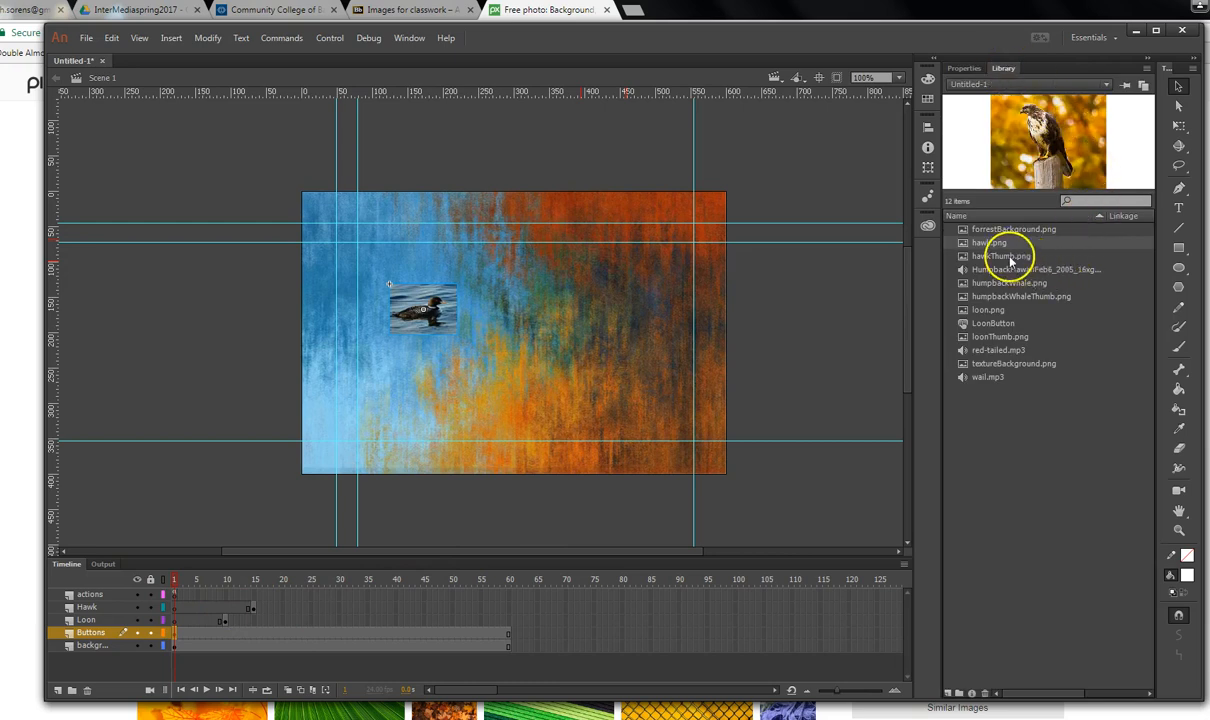
pyautogui.click(1011, 257)
pyautogui.moveTo(1011, 257); pyautogui.dragTo(596, 315)
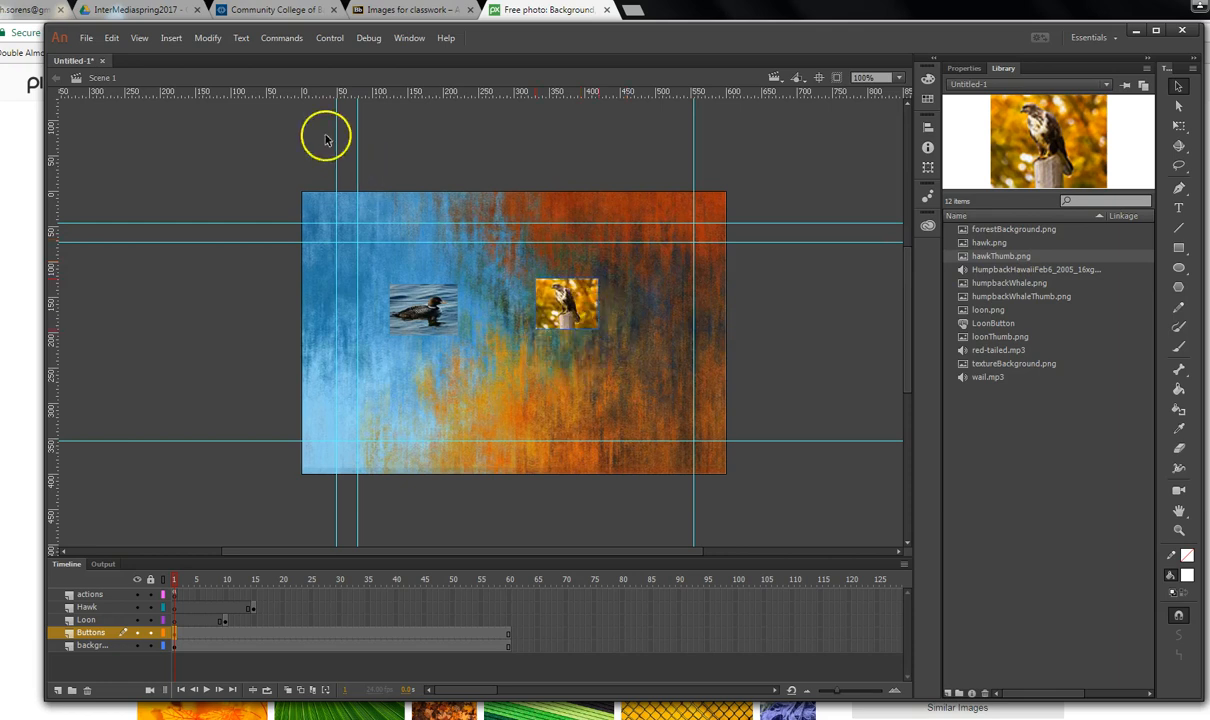
# Convert the hawk thumbnail to a Button symbol named hawkButton.
pyautogui.click(208, 38)
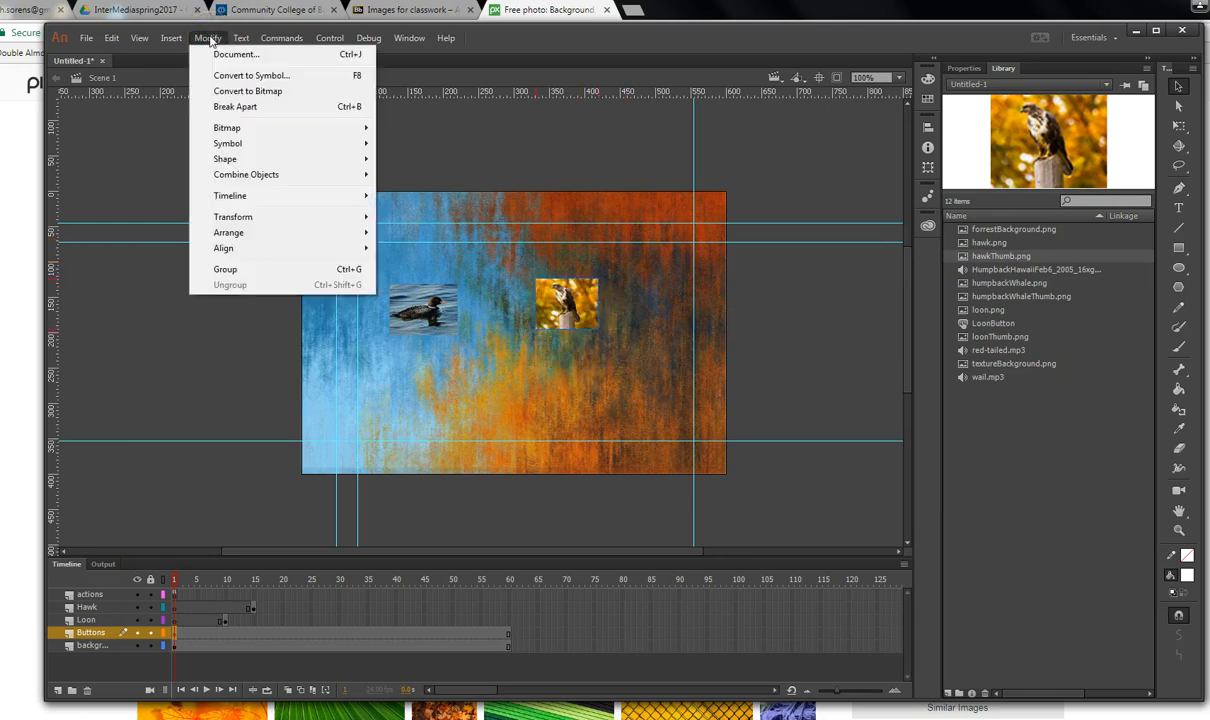
pyautogui.click(243, 76)
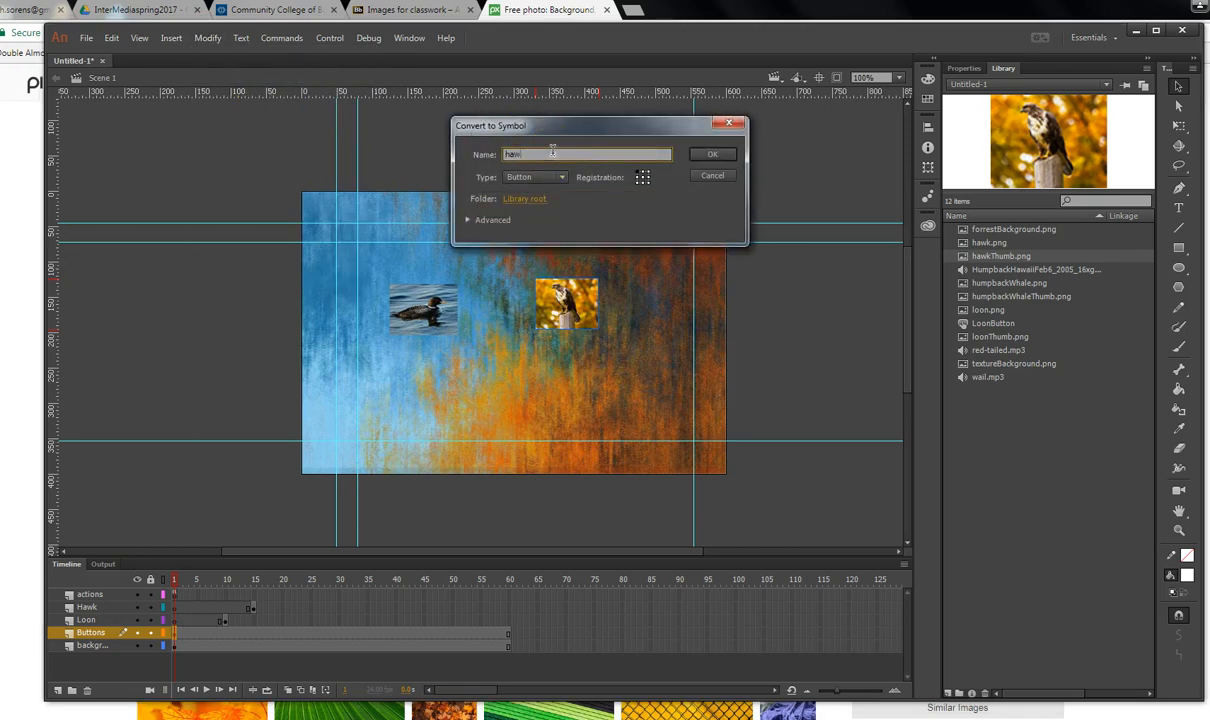
pyautogui.click(529, 180)
pyautogui.click(713, 153)
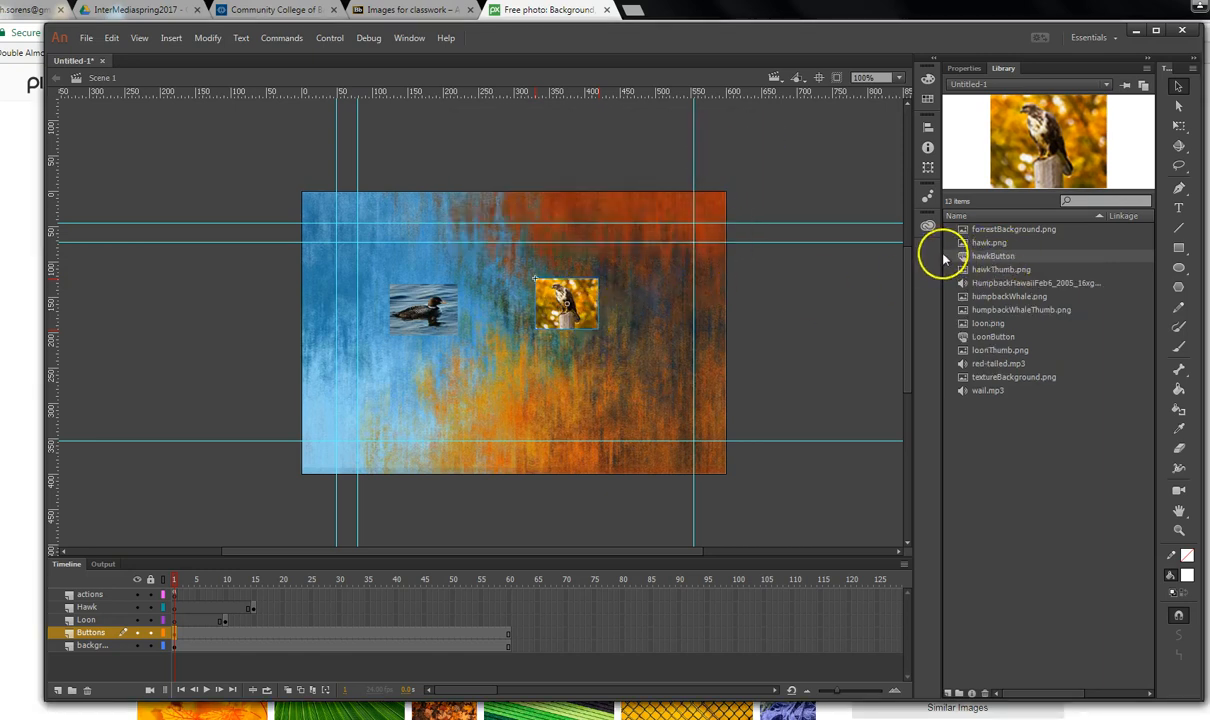
# Open the hawk button symbol for editing, name its layer "button", and insert keyframes in the Over and Down states.
pyautogui.doubleClick(580, 296)
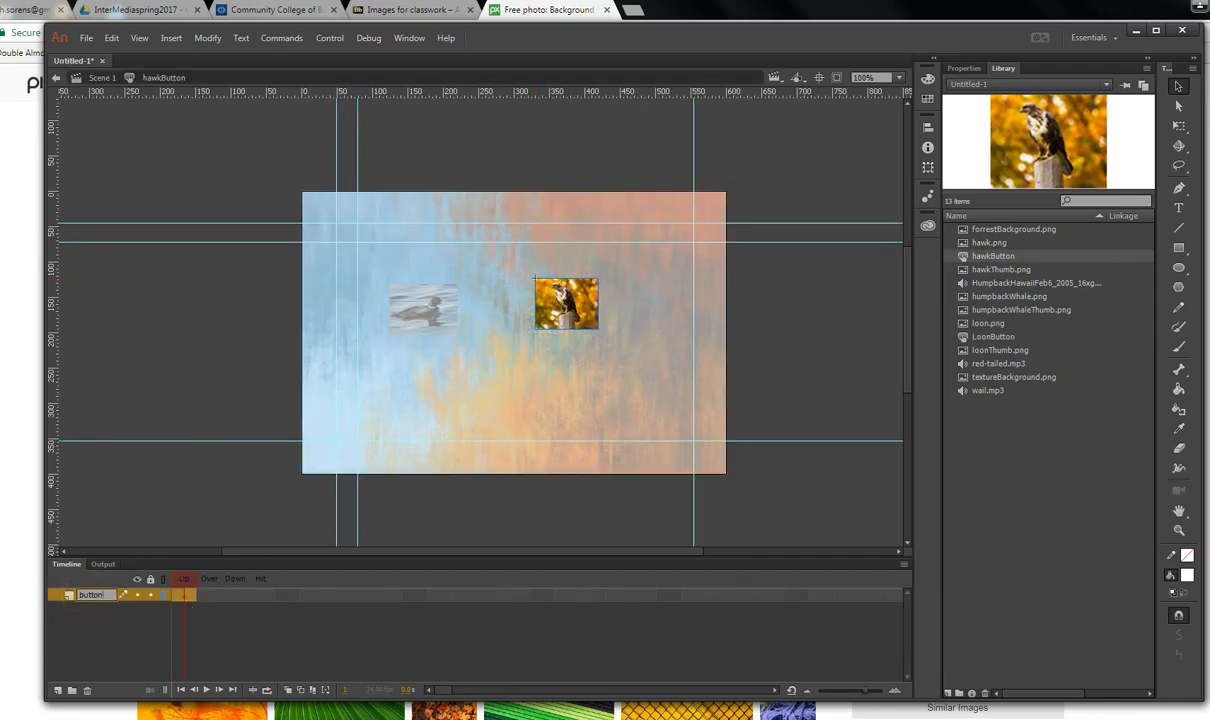
pyautogui.click(209, 596)
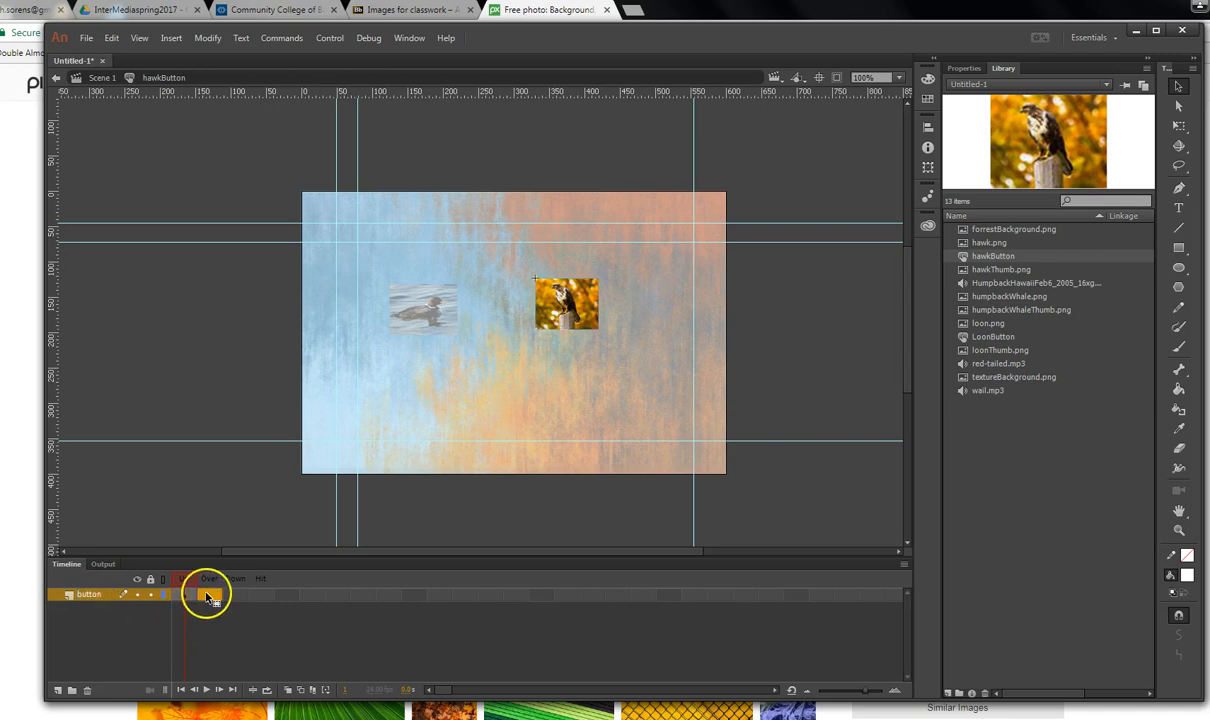
pyautogui.rightClick(212, 597)
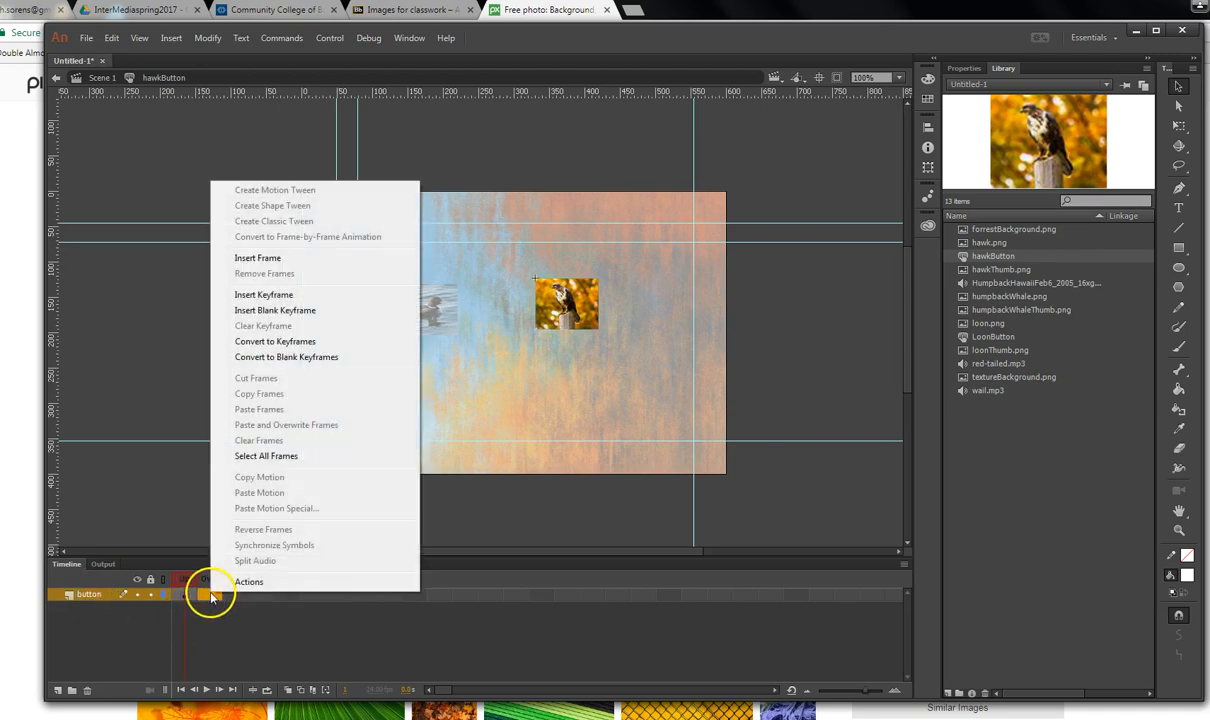
pyautogui.click(272, 297)
pyautogui.click(235, 596)
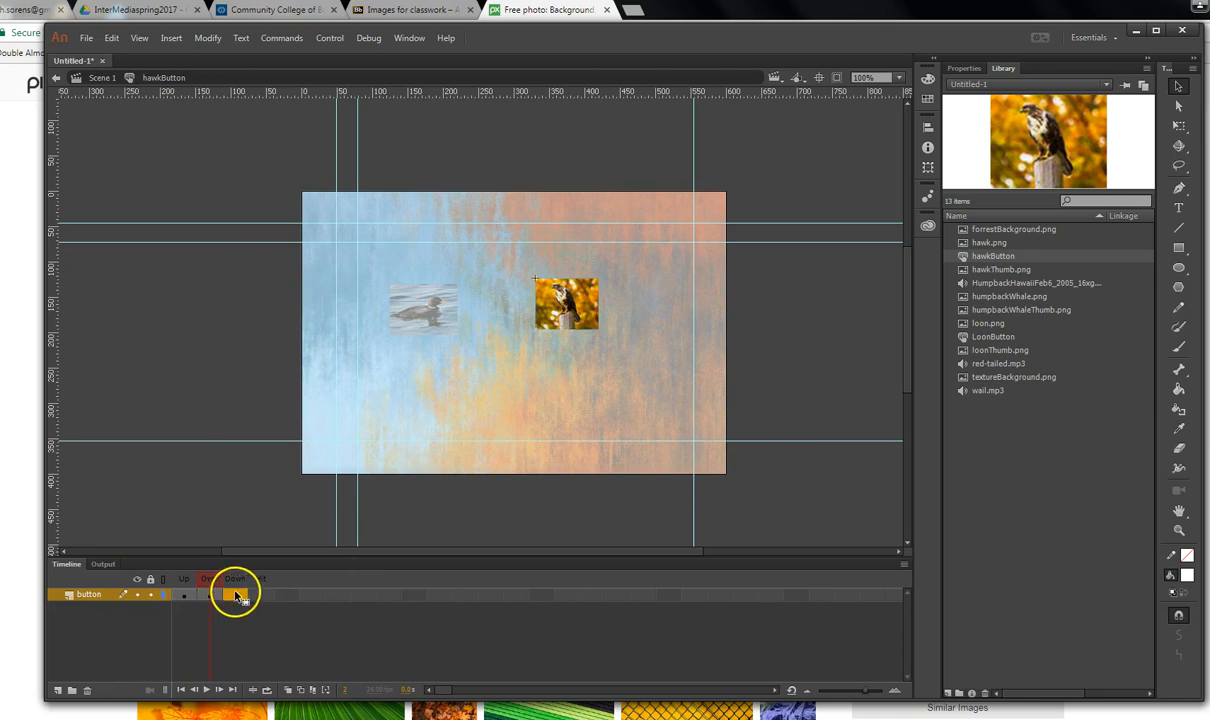
pyautogui.rightClick(237, 597)
pyautogui.click(288, 295)
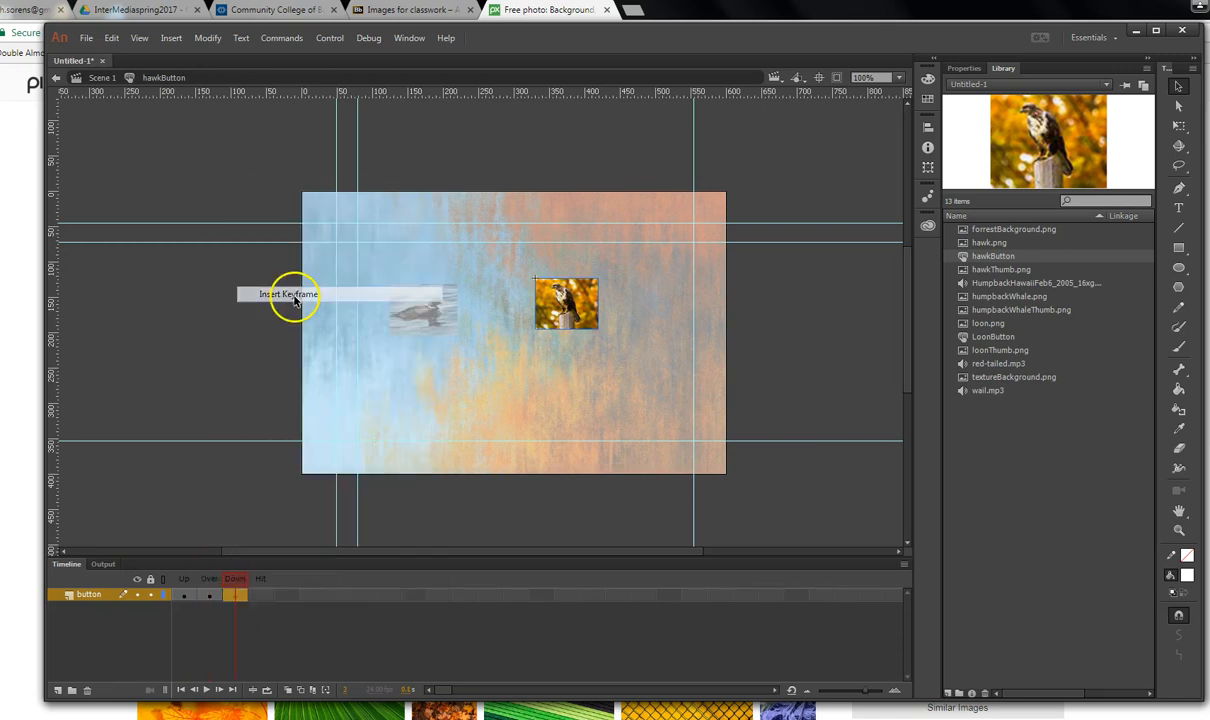
# Add a layer named "text" inside the hawk button and insert keyframes in its Over and Down states.
pyautogui.click(57, 690)
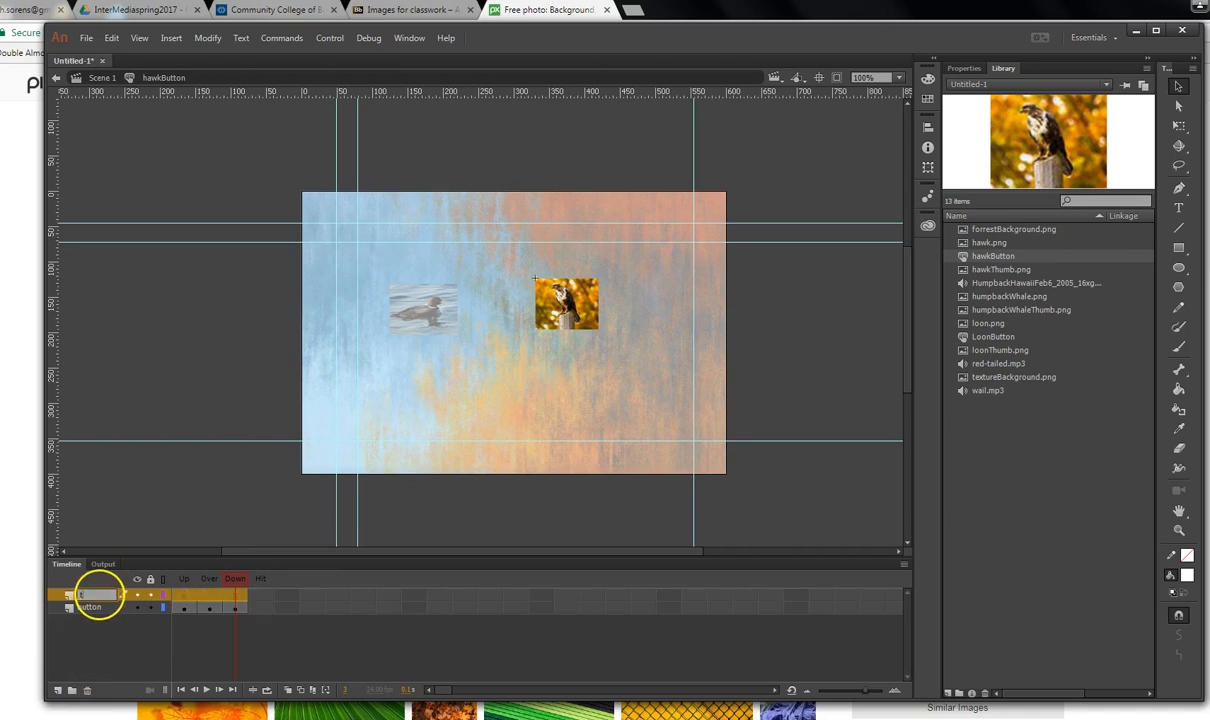
pyautogui.click(207, 637)
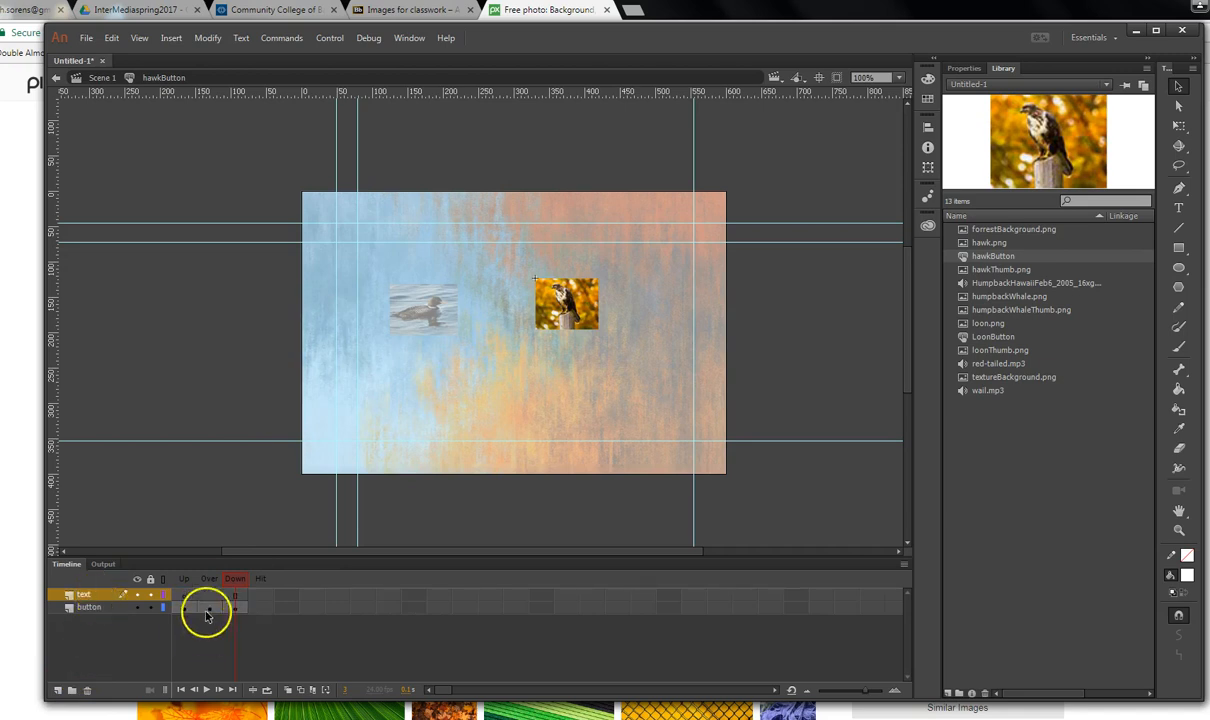
pyautogui.rightClick(212, 598)
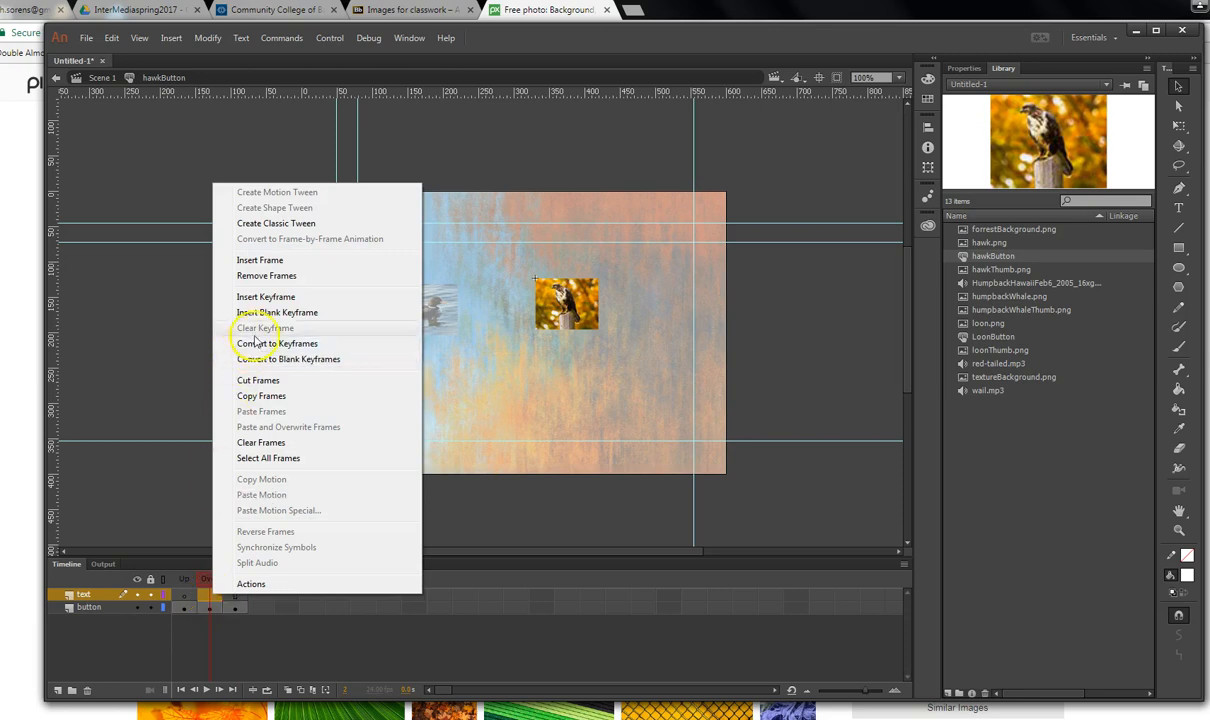
pyautogui.click(264, 300)
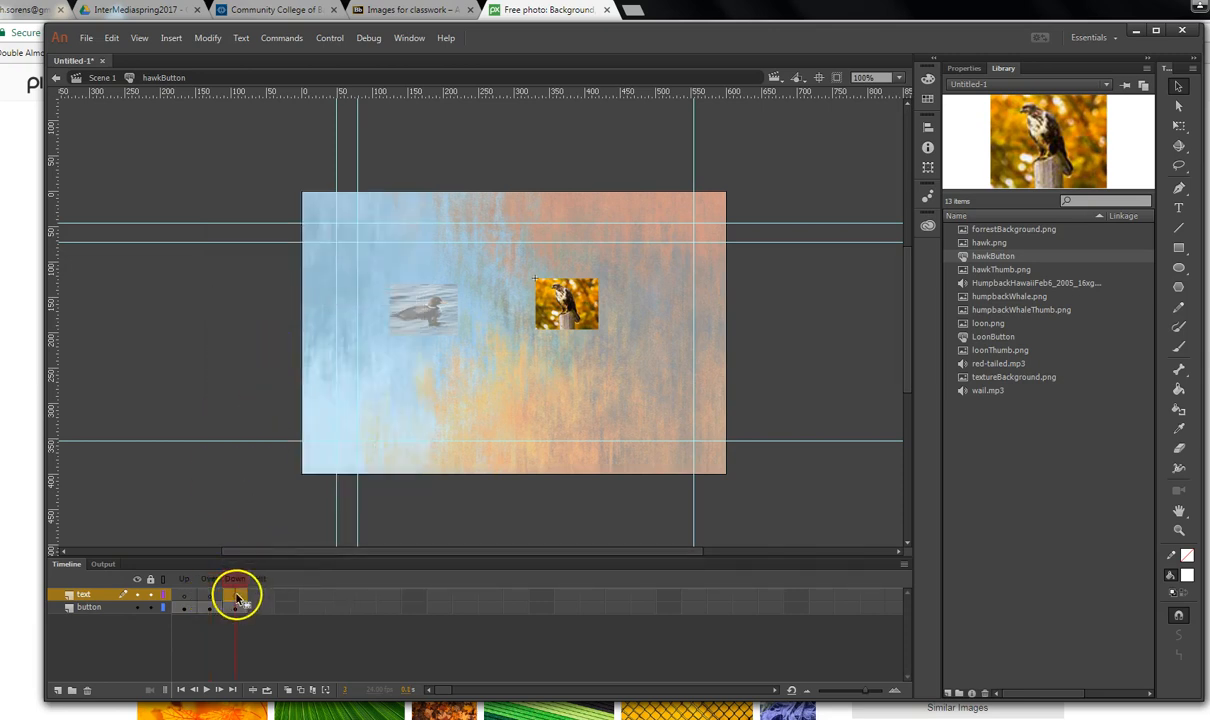
pyautogui.rightClick(238, 598)
pyautogui.click(304, 298)
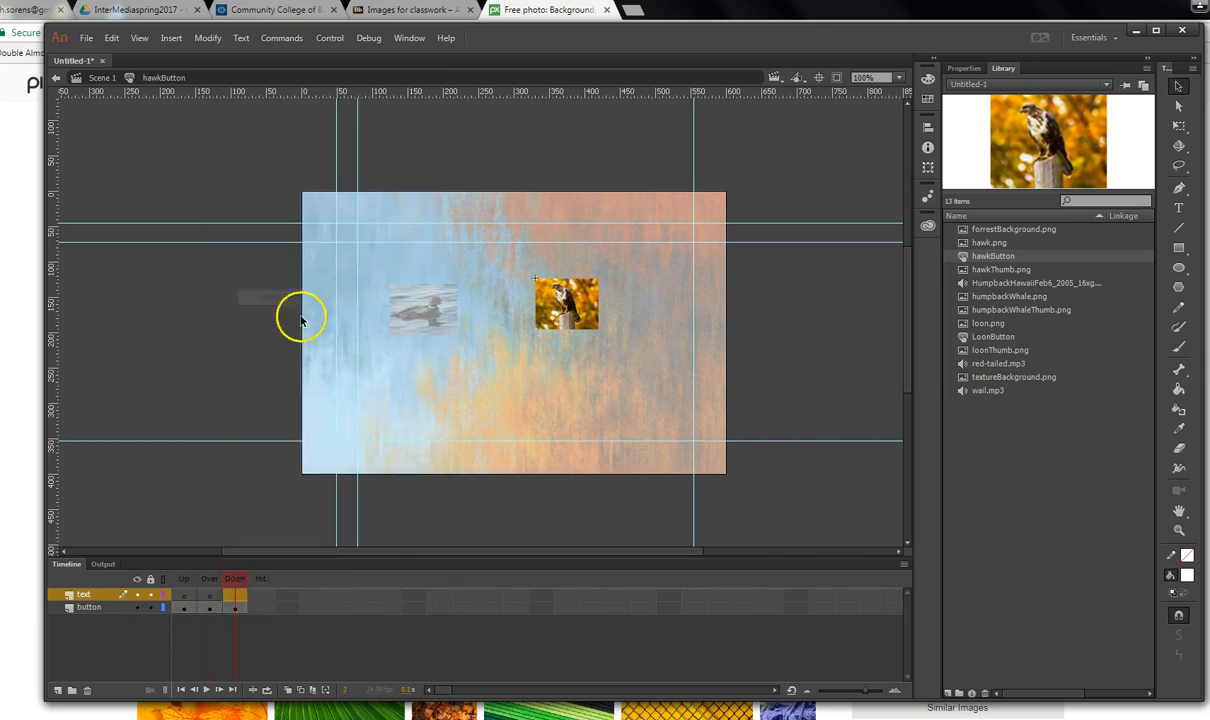
pyautogui.click(225, 655)
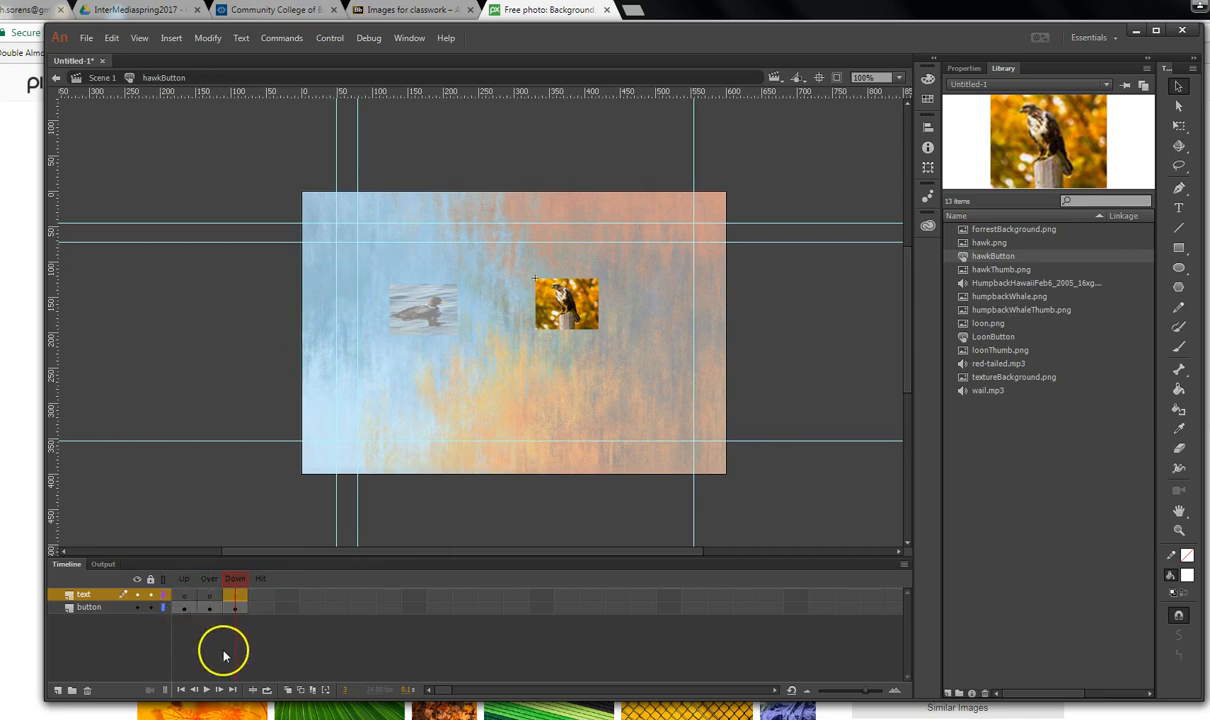
# Add an "audio" layer to the hawk button and place red-tailed.mp3 on a new keyframe in its Down state.
pyautogui.click(57, 690)
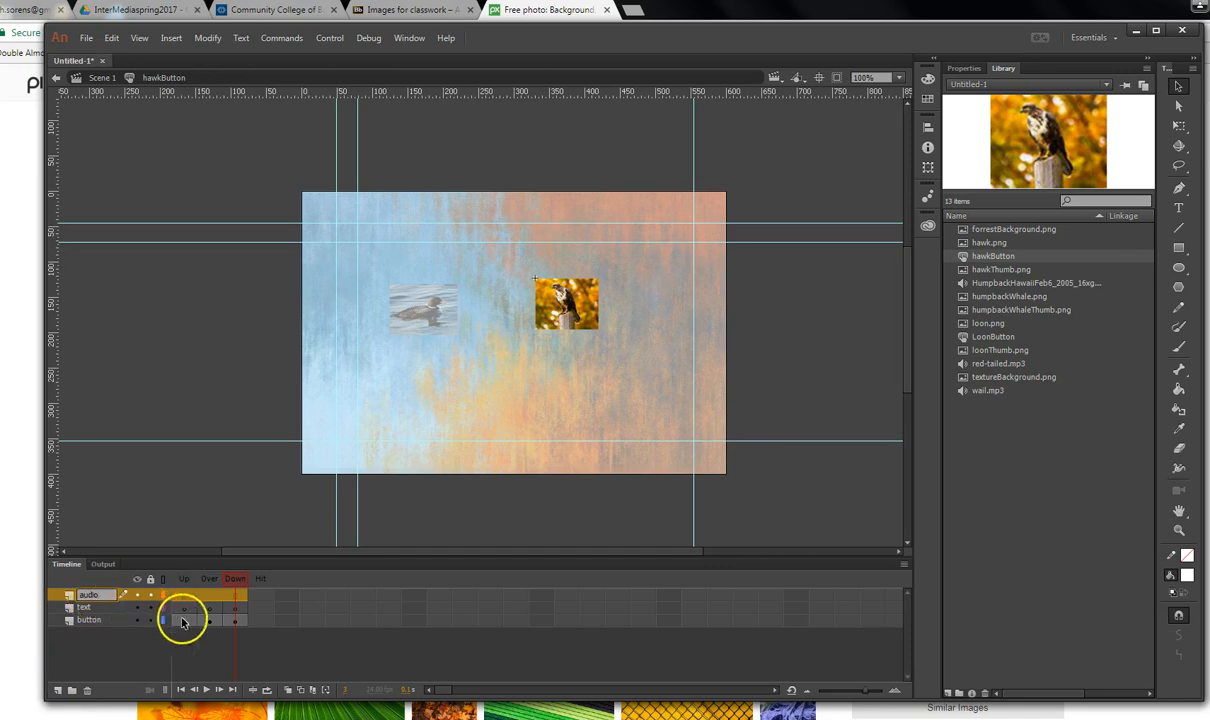
pyautogui.click(253, 655)
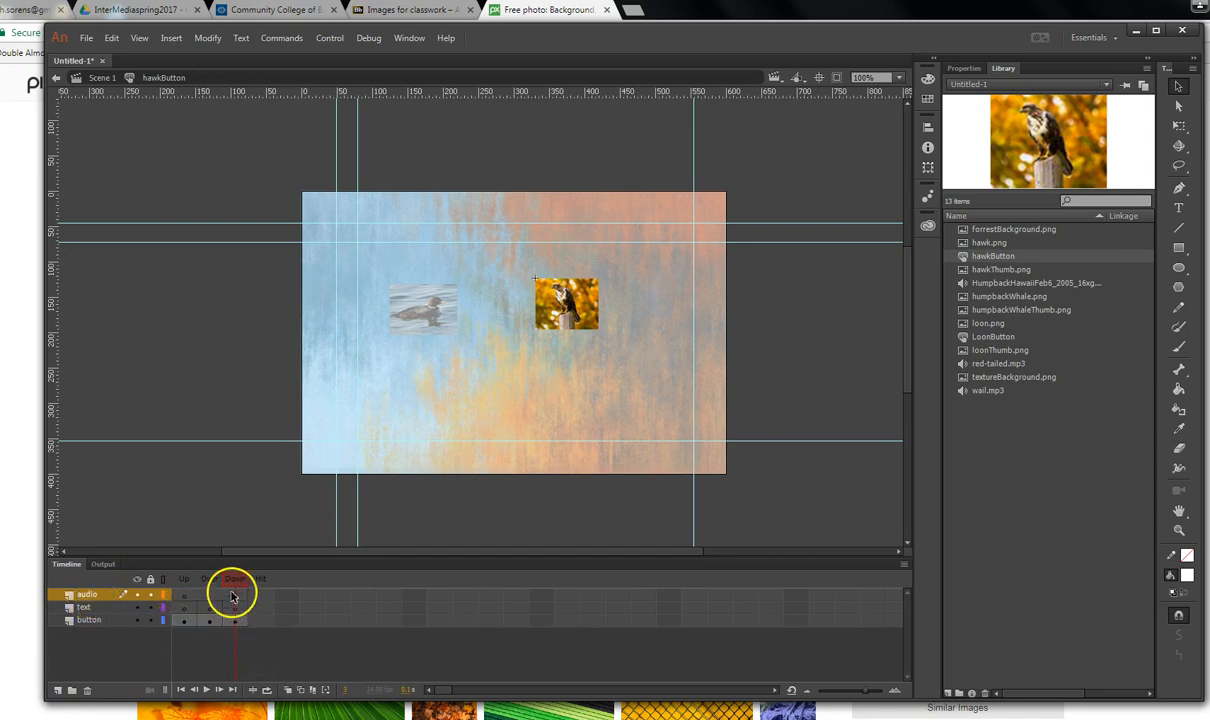
pyautogui.rightClick(236, 596)
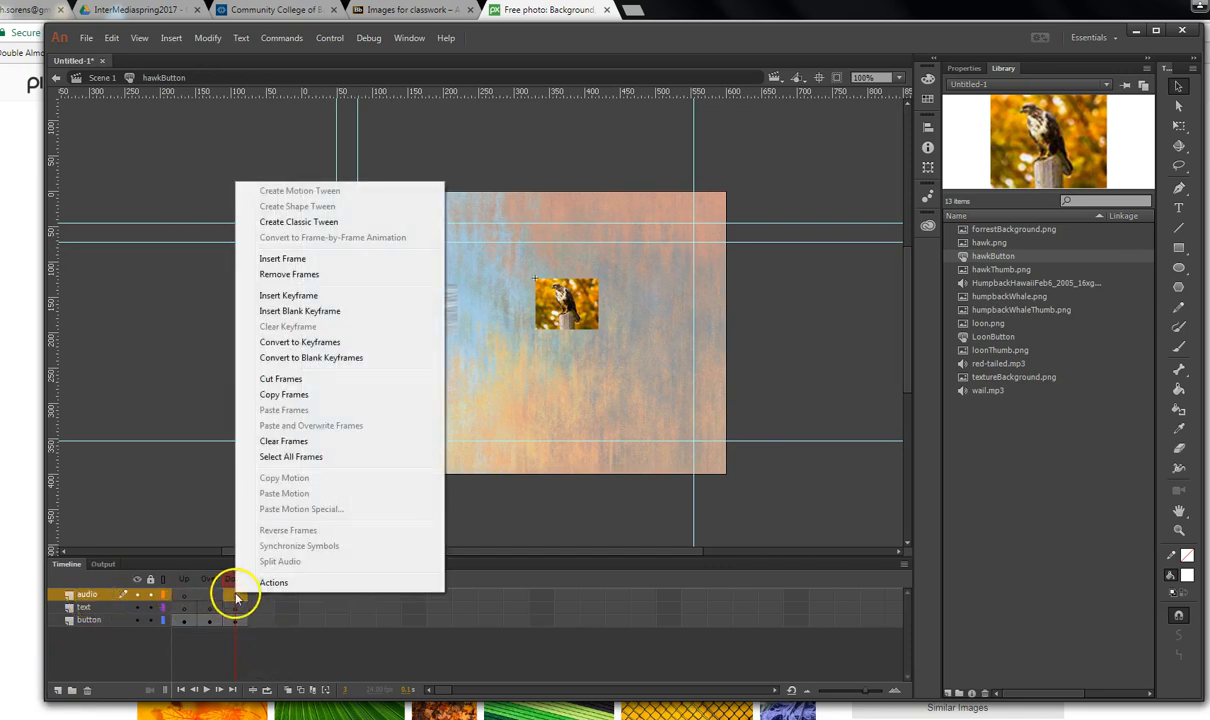
pyautogui.click(290, 296)
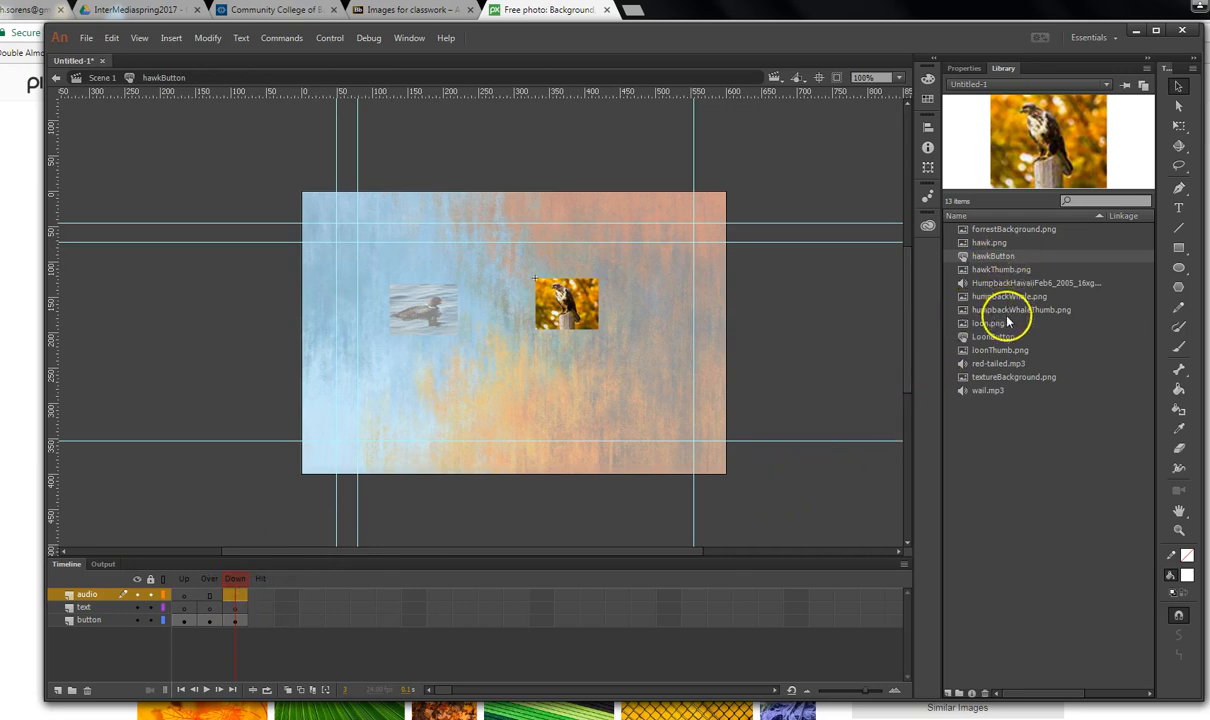
pyautogui.click(985, 365)
pyautogui.moveTo(985, 368); pyautogui.dragTo(560, 298)
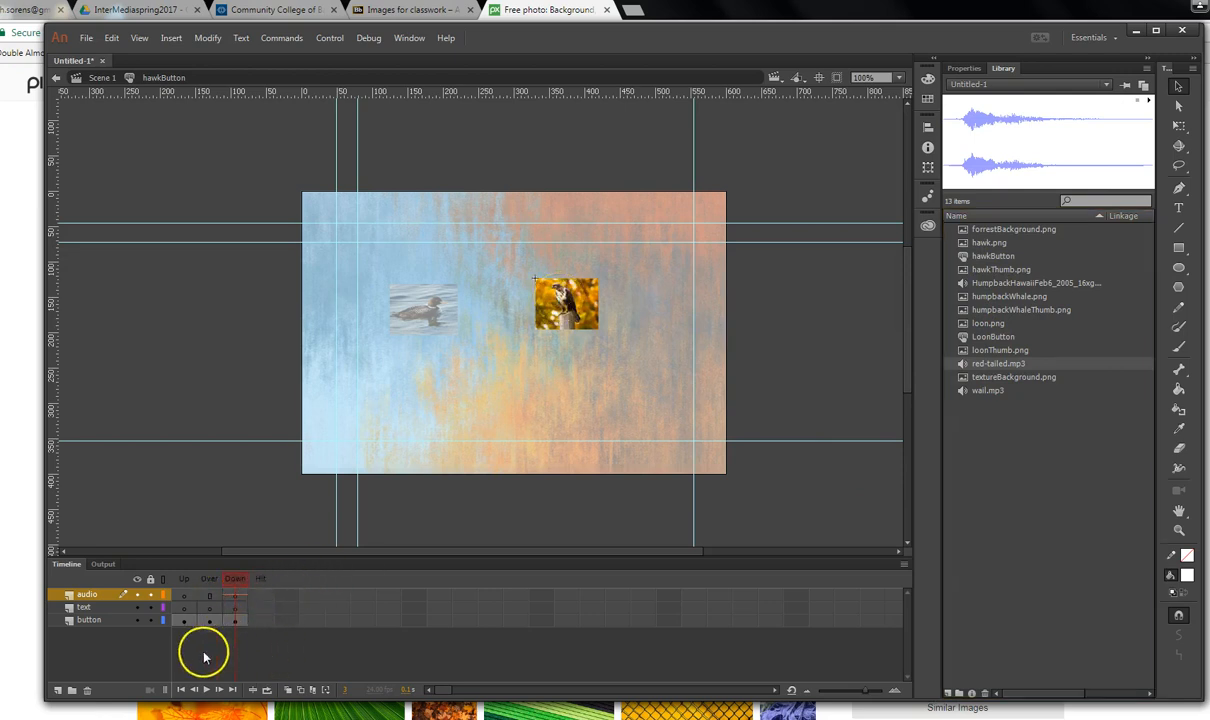
# Add the static text "Hawk" in white 20 pt centered below the thumbnail on the text layer's Over state, and return to Scene 1.
pyautogui.click(209, 607)
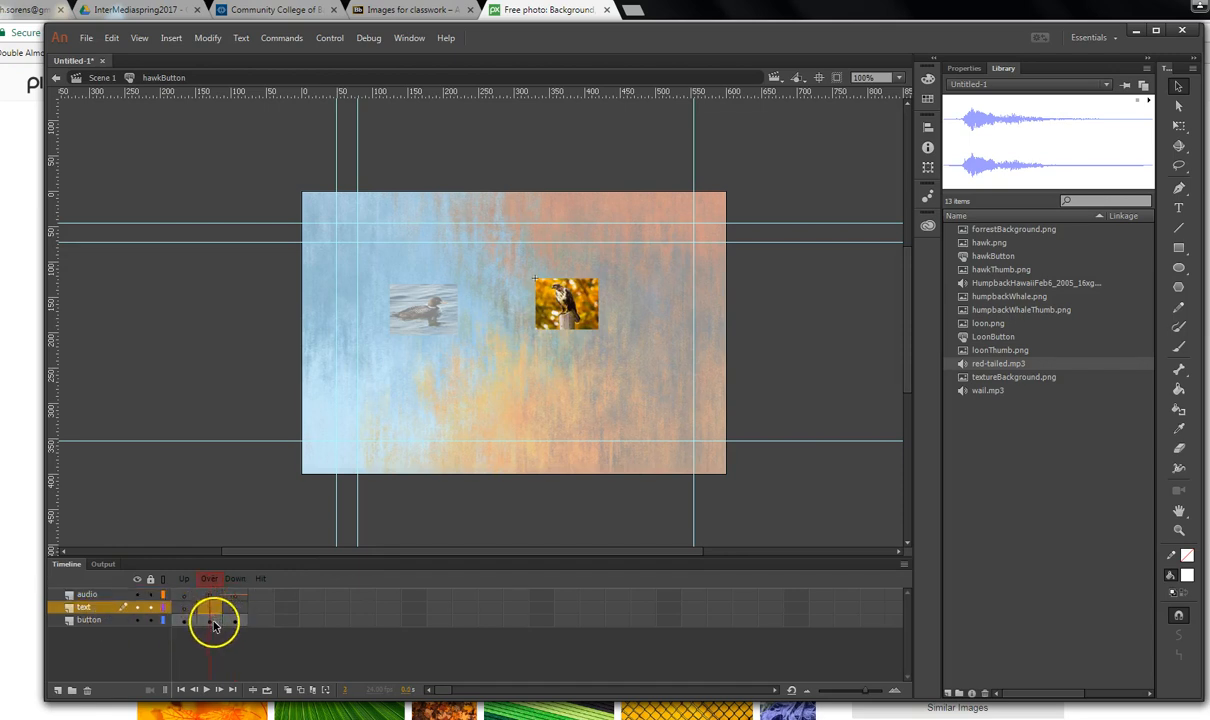
pyautogui.click(1180, 208)
pyautogui.click(964, 68)
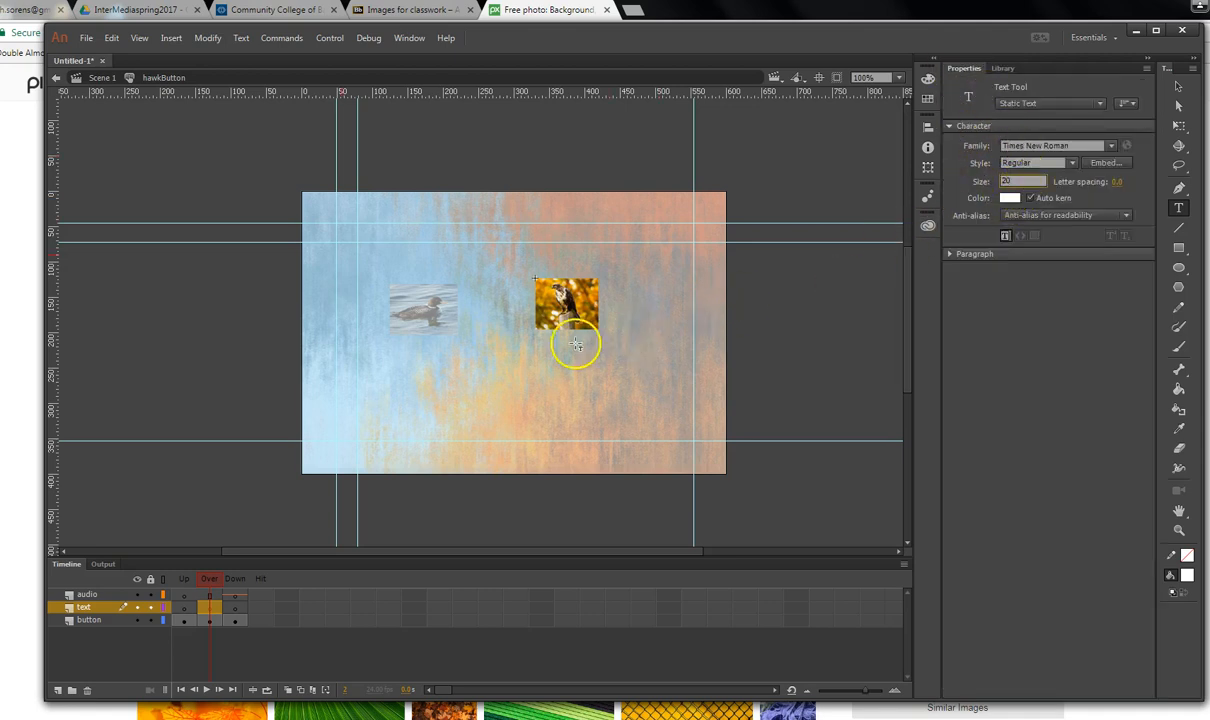
pyautogui.click(548, 340)
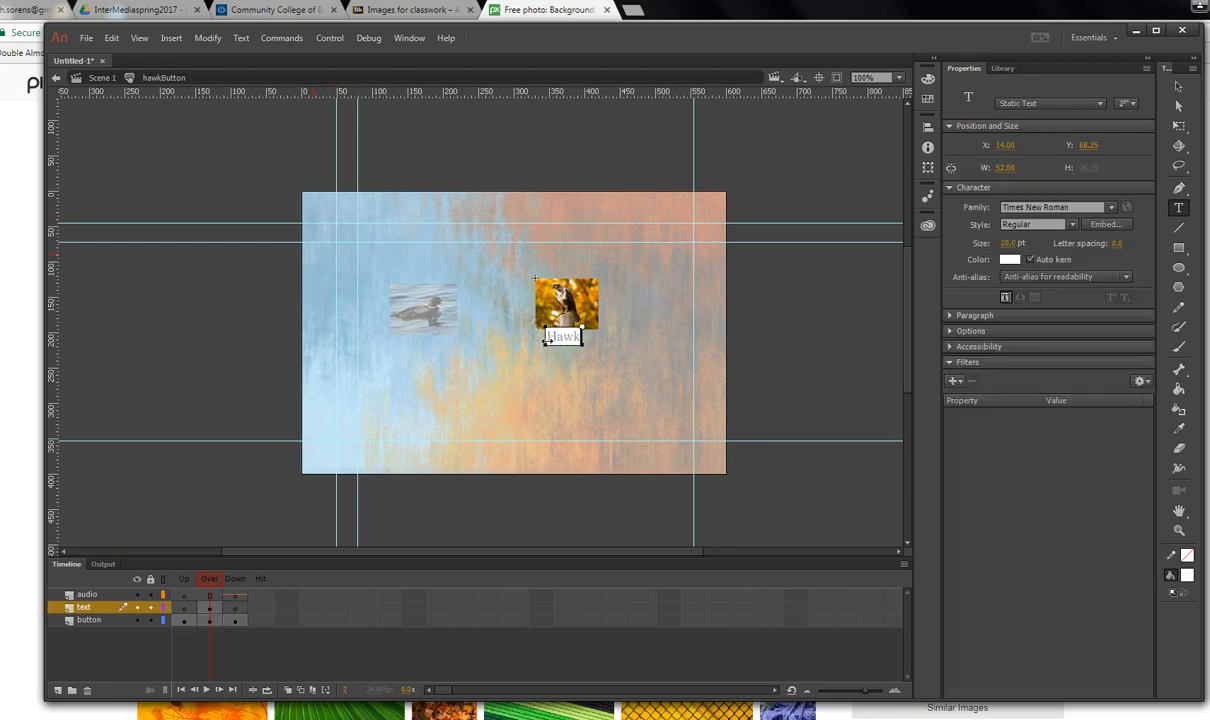
pyautogui.click(1181, 89)
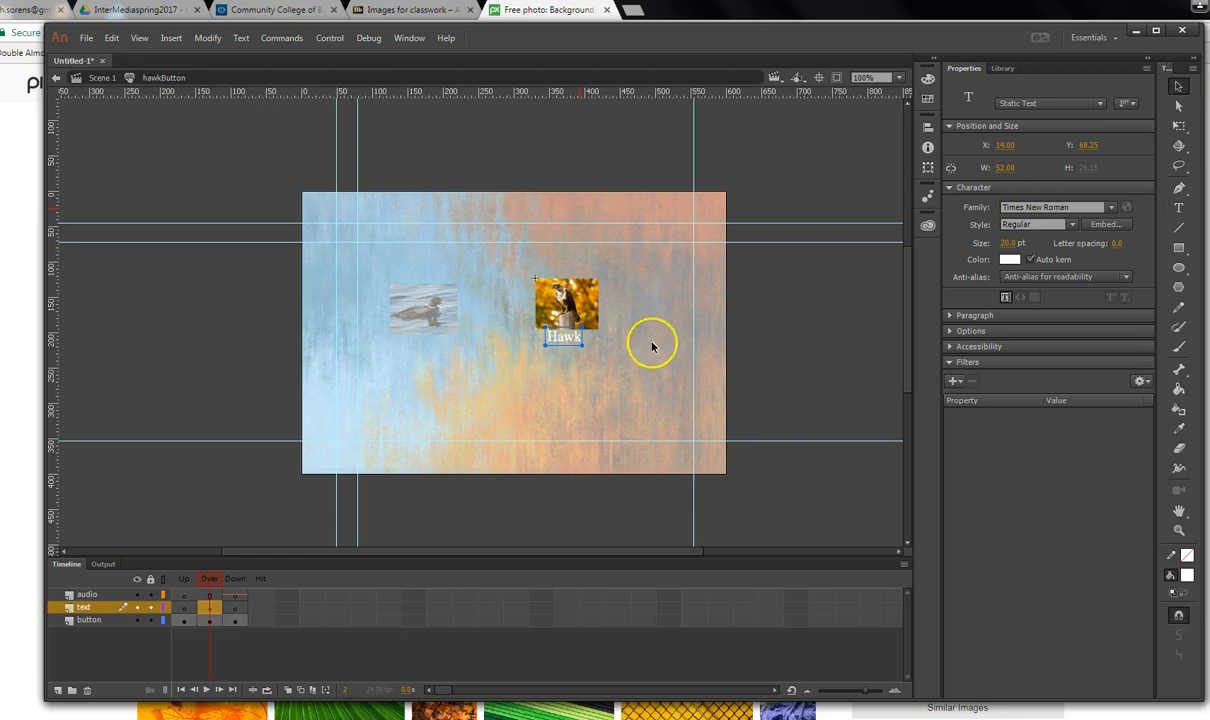
pyautogui.moveTo(566, 341); pyautogui.dragTo(574, 344)
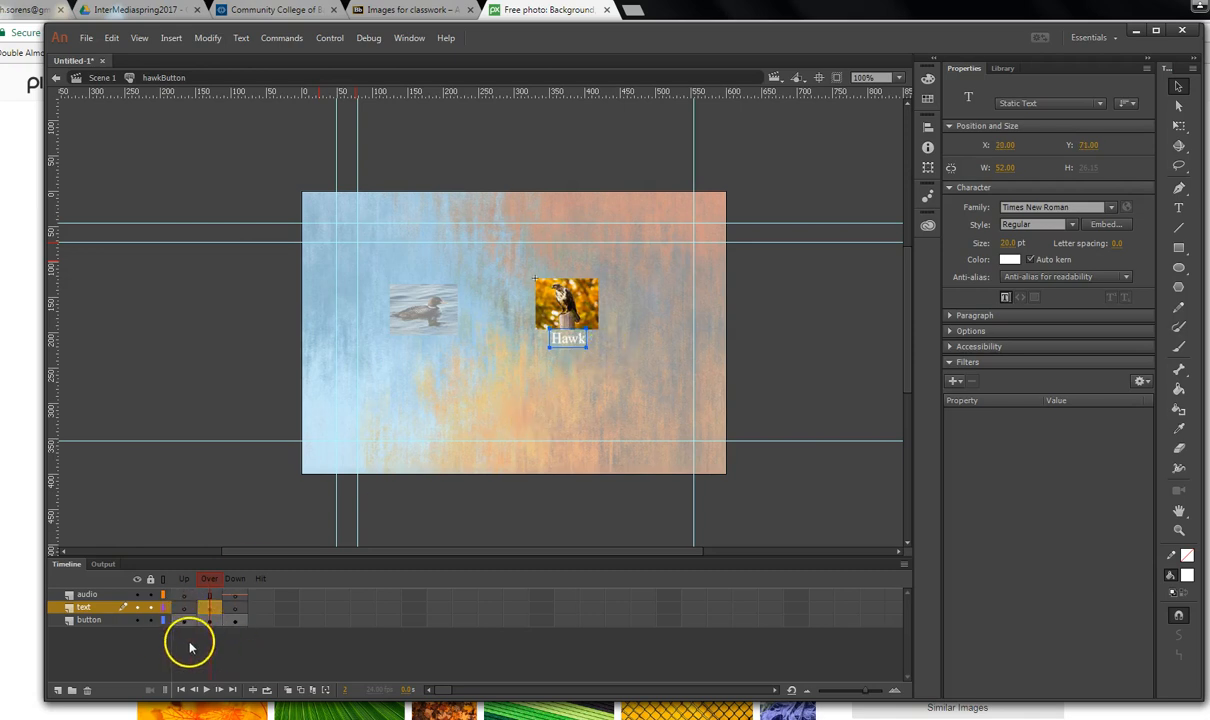
pyautogui.click(99, 79)
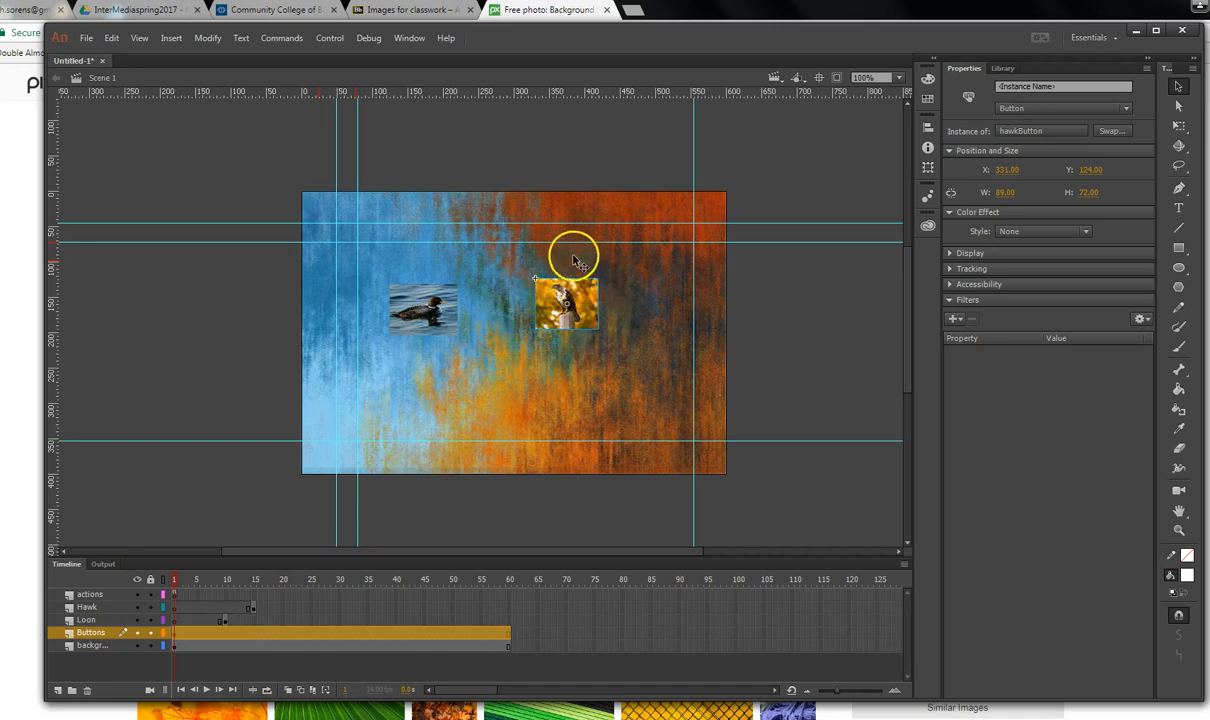
# Apply the ActionScript Mouse Click Event code snippet to the hawk button, accepting an automatically created instance name.
pyautogui.click(175, 595)
pyautogui.rightClick(175, 597)
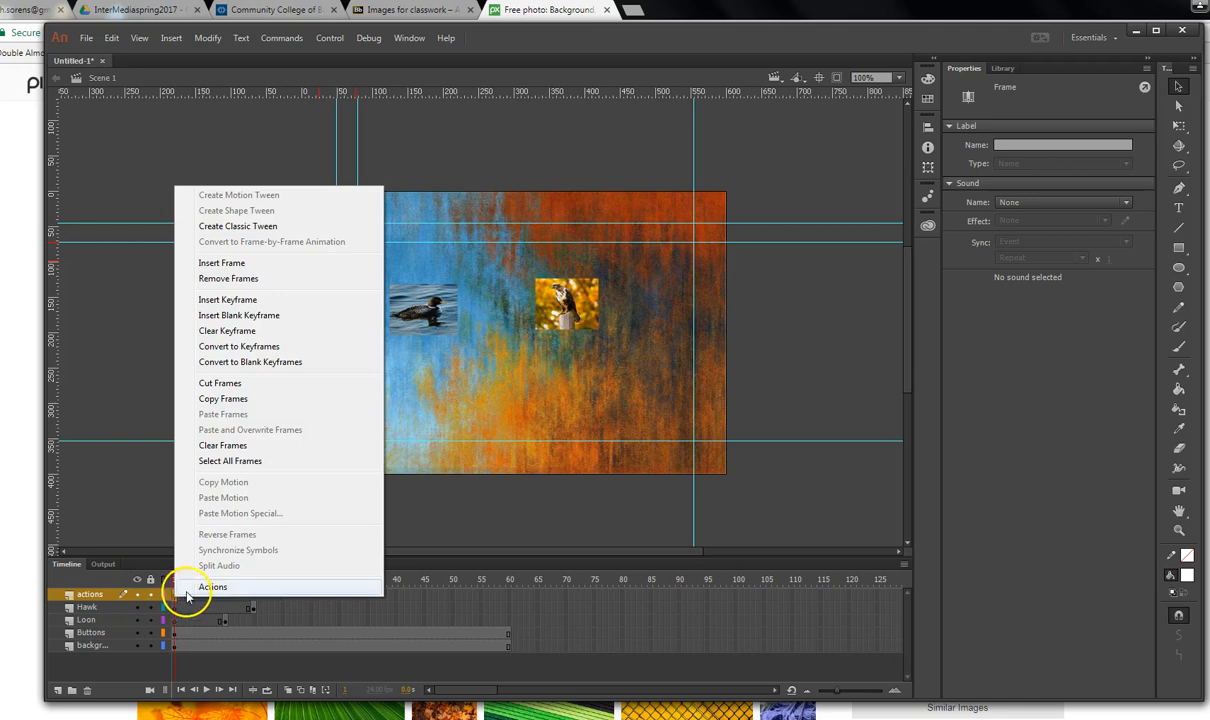
pyautogui.click(210, 588)
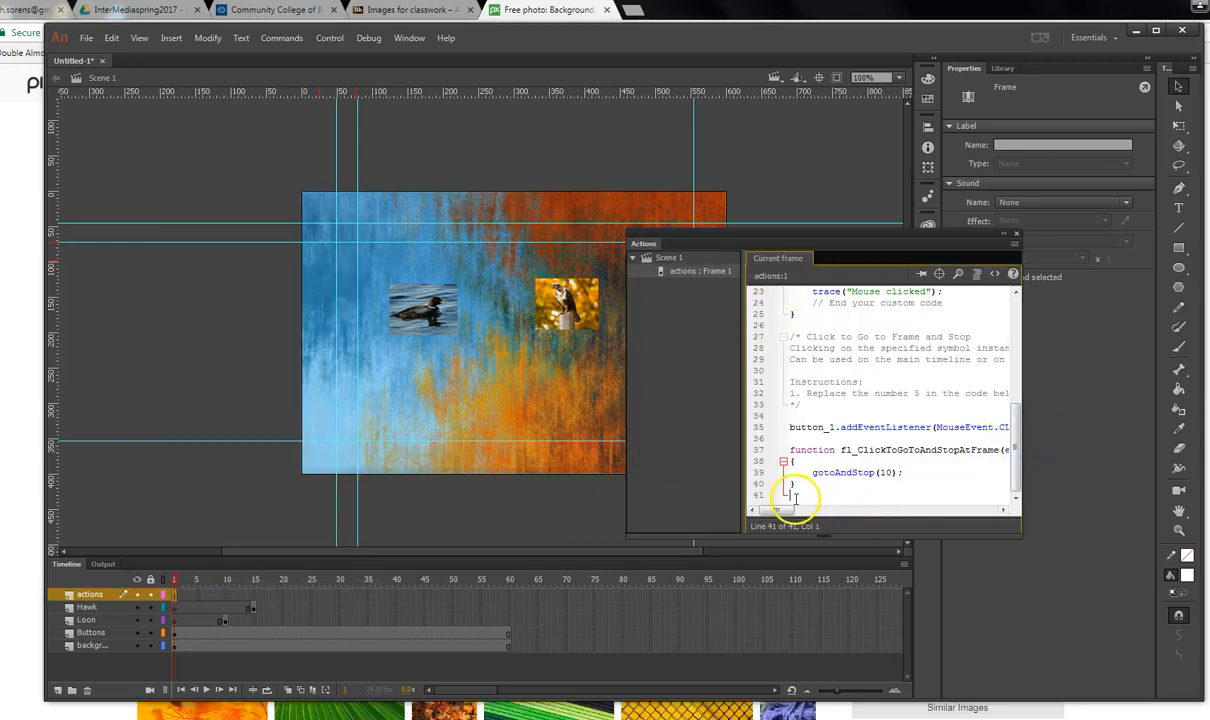
pyautogui.click(994, 273)
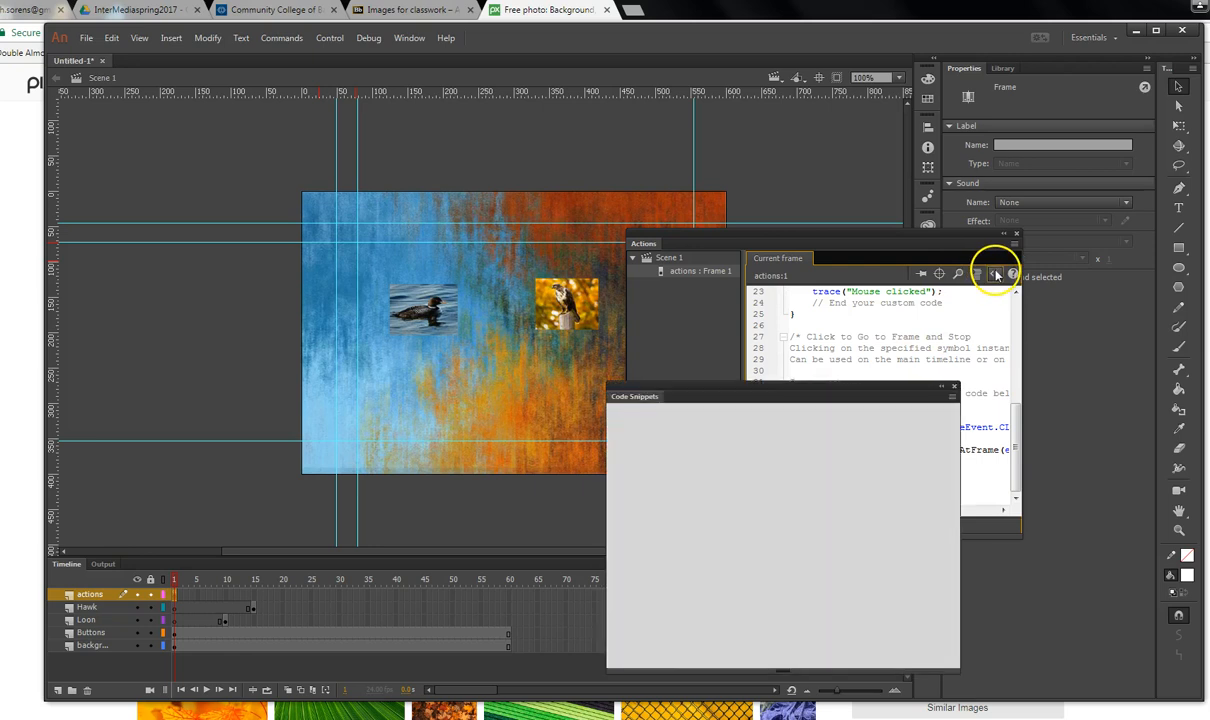
pyautogui.click(614, 432)
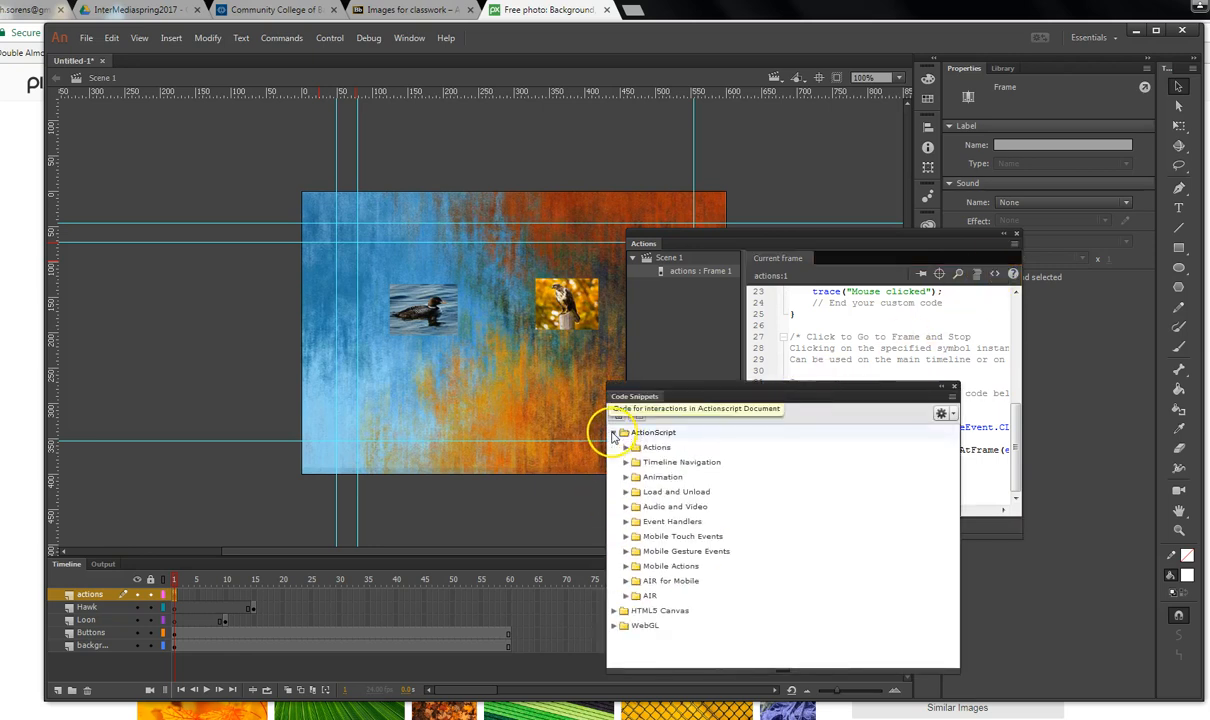
pyautogui.click(626, 522)
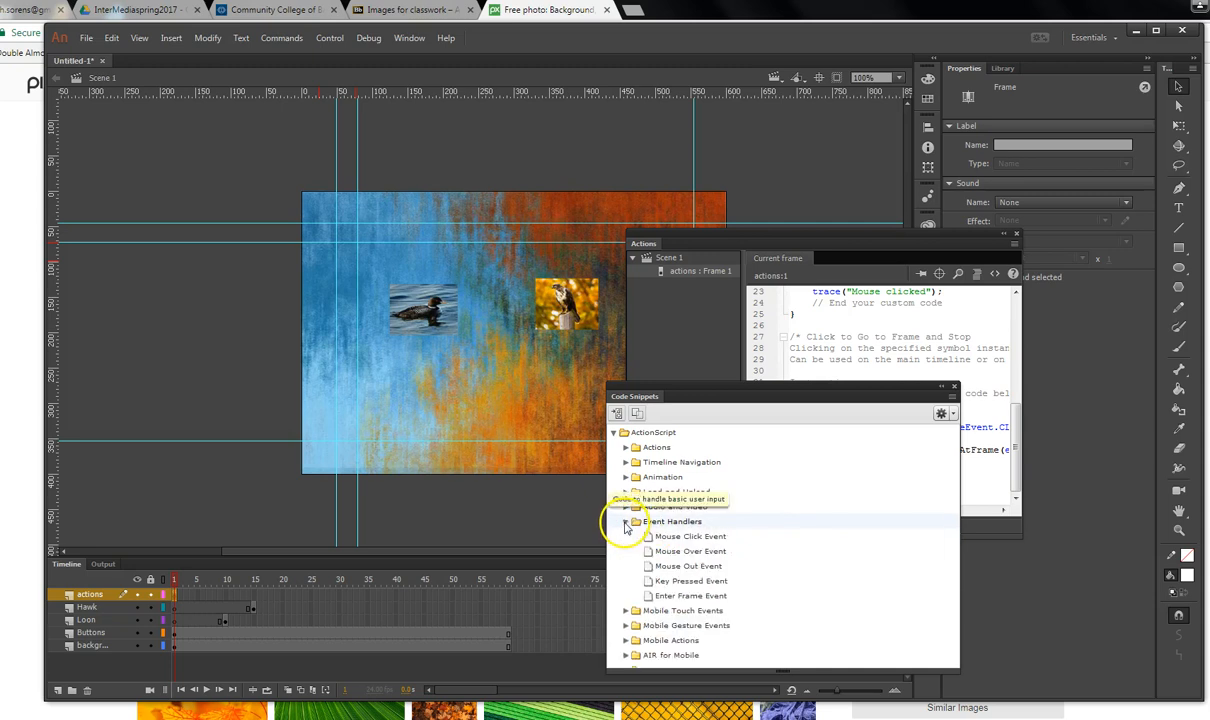
pyautogui.click(588, 310)
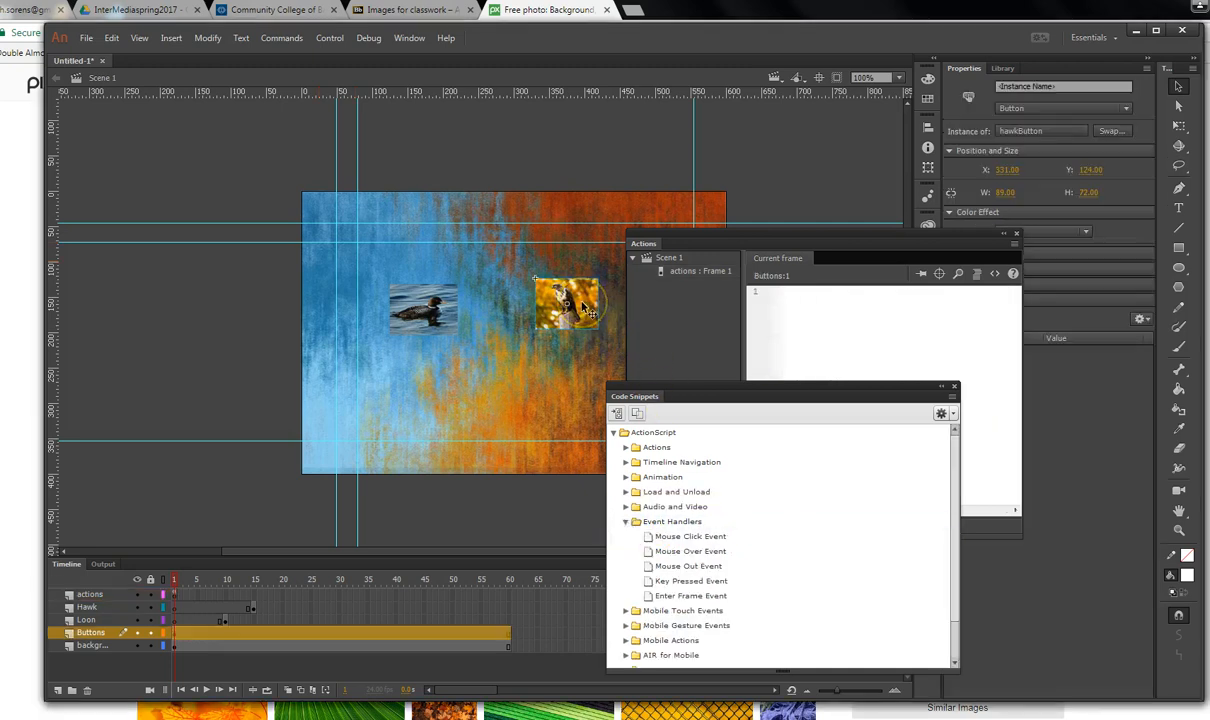
pyautogui.doubleClick(698, 537)
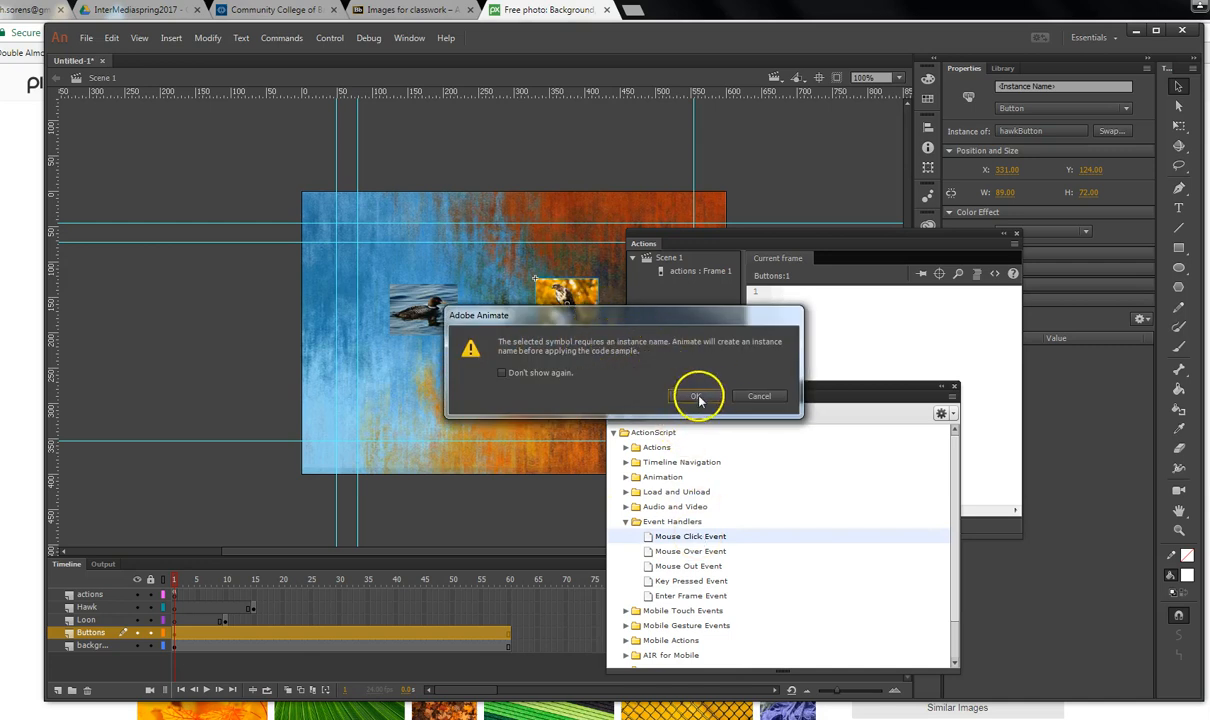
pyautogui.click(697, 397)
# Apply the Timeline Navigation snippet "Click to Go to Frame and Stop" to the hawk button, after the existing frame 1 code.
pyautogui.click(801, 495)
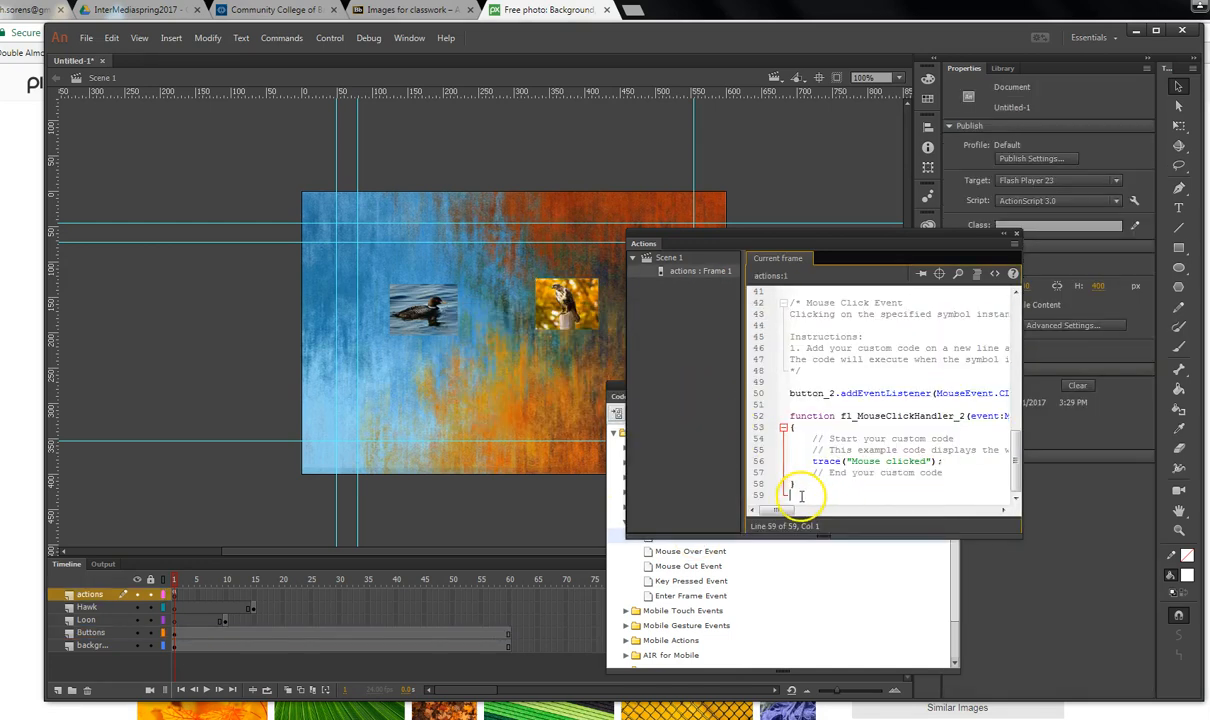
pyautogui.click(995, 274)
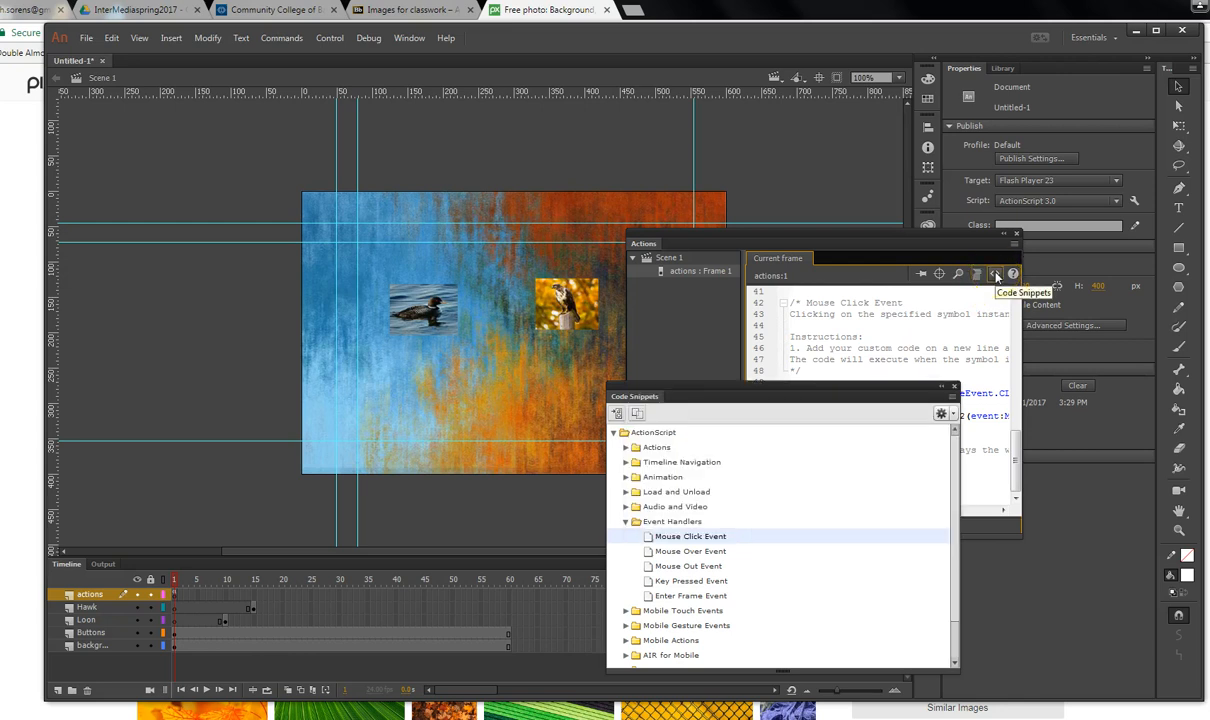
pyautogui.click(626, 522)
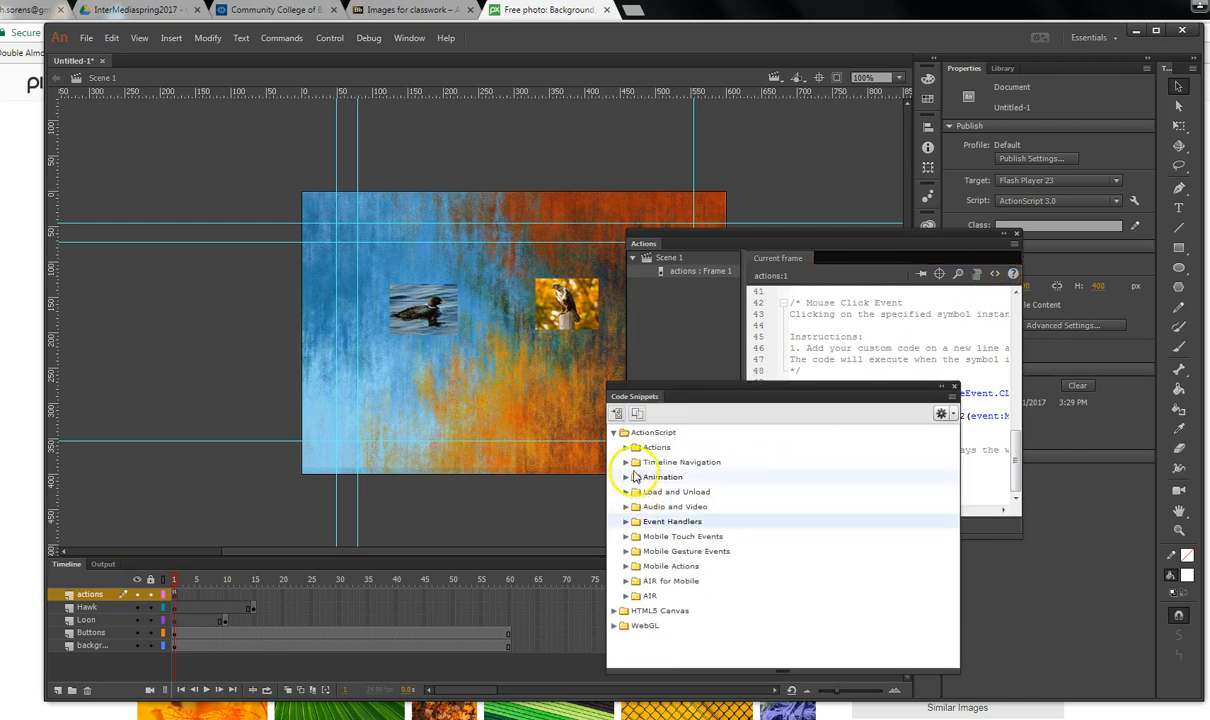
pyautogui.click(626, 462)
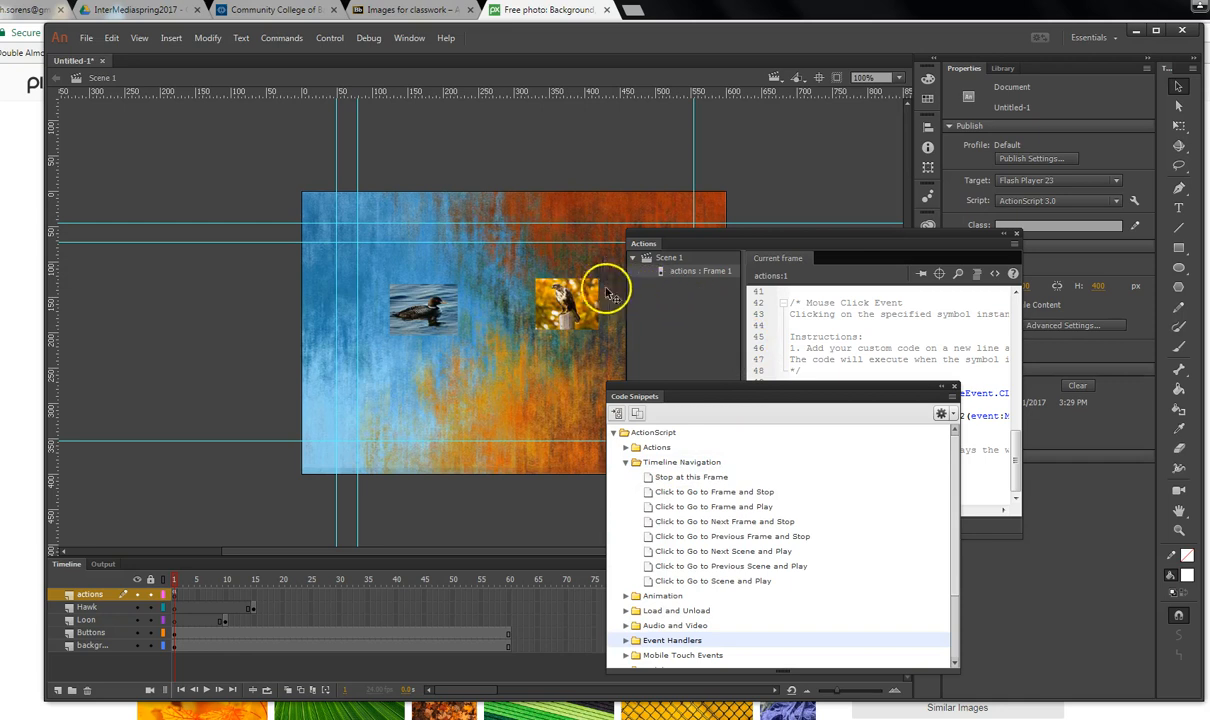
pyautogui.click(568, 296)
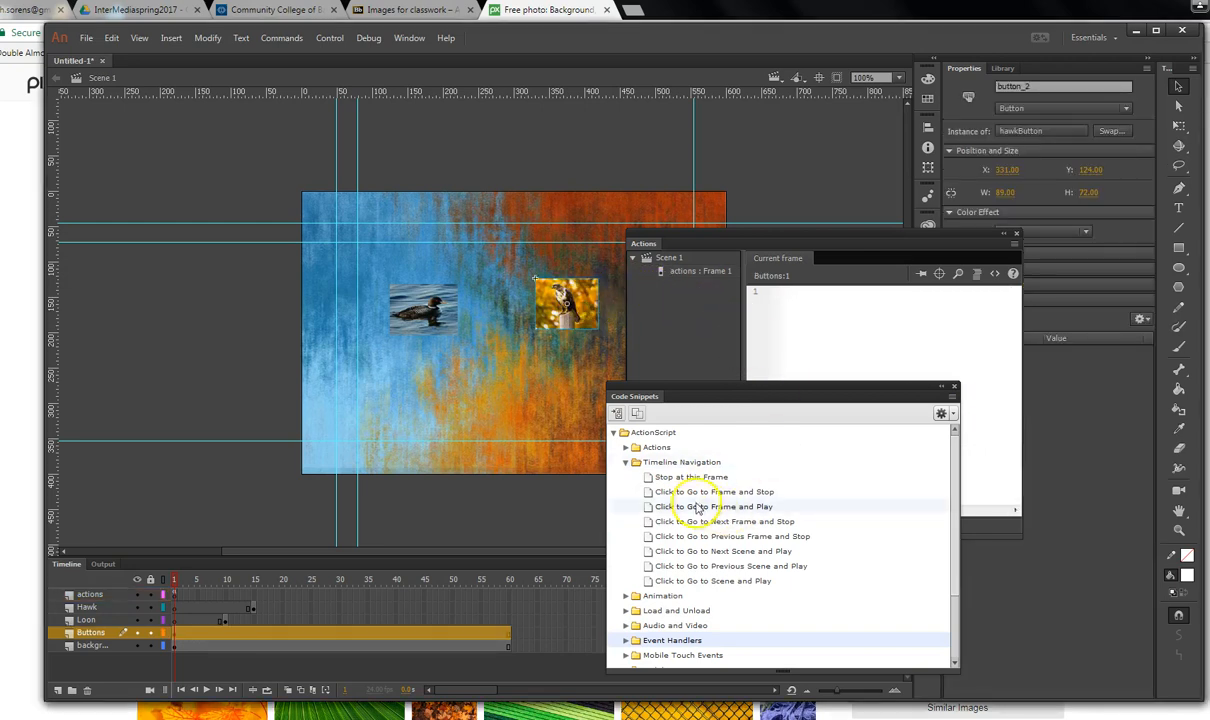
pyautogui.doubleClick(728, 494)
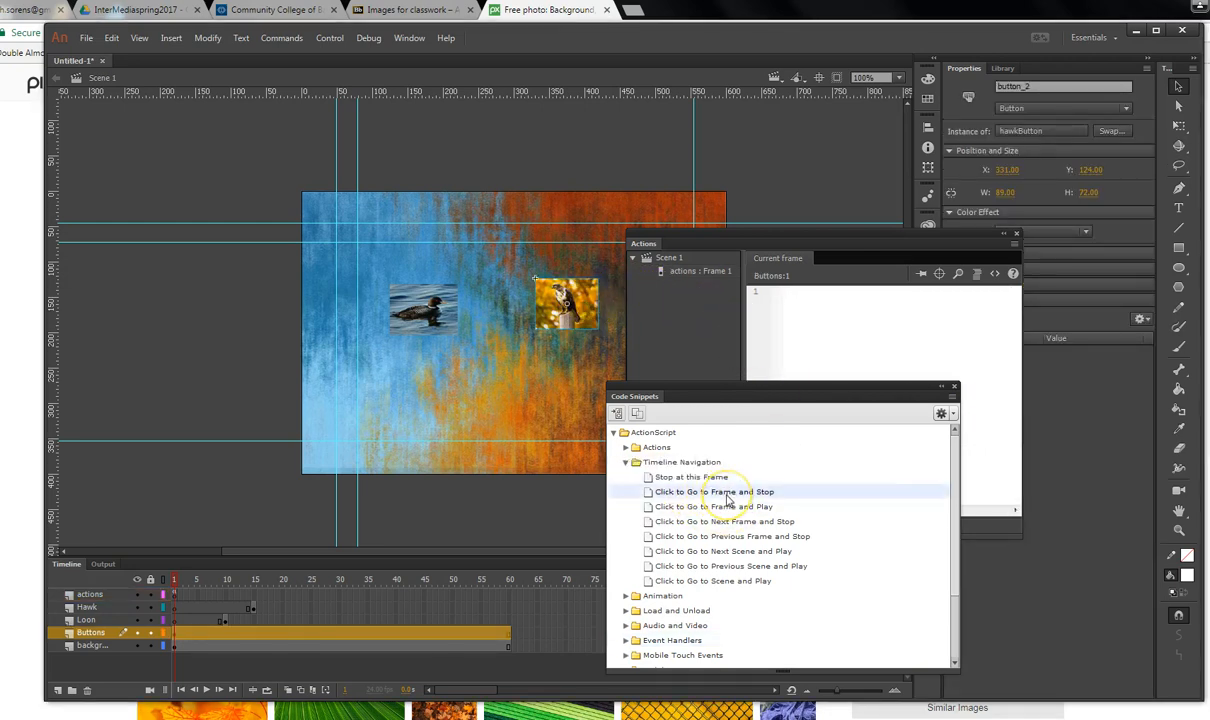
# Change the hawk button's gotoAndStop target to frame 15 in the frame 1 script and close both code windows.
pyautogui.click(884, 473)
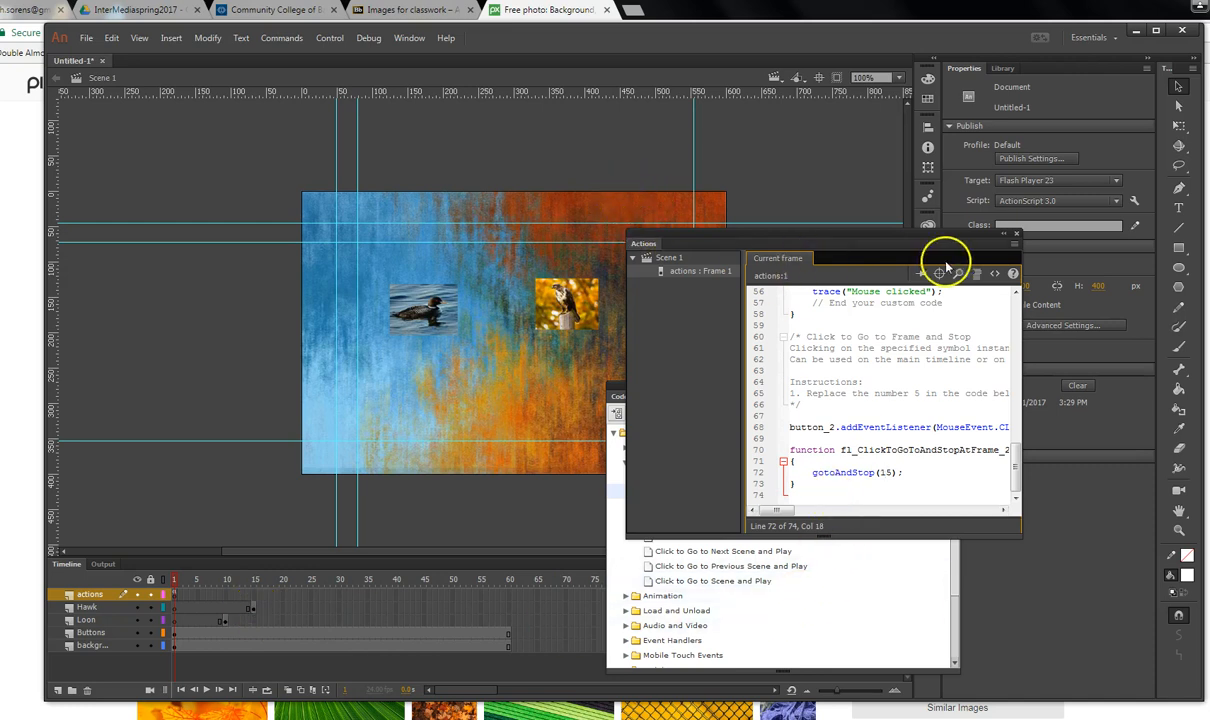
pyautogui.click(1016, 236)
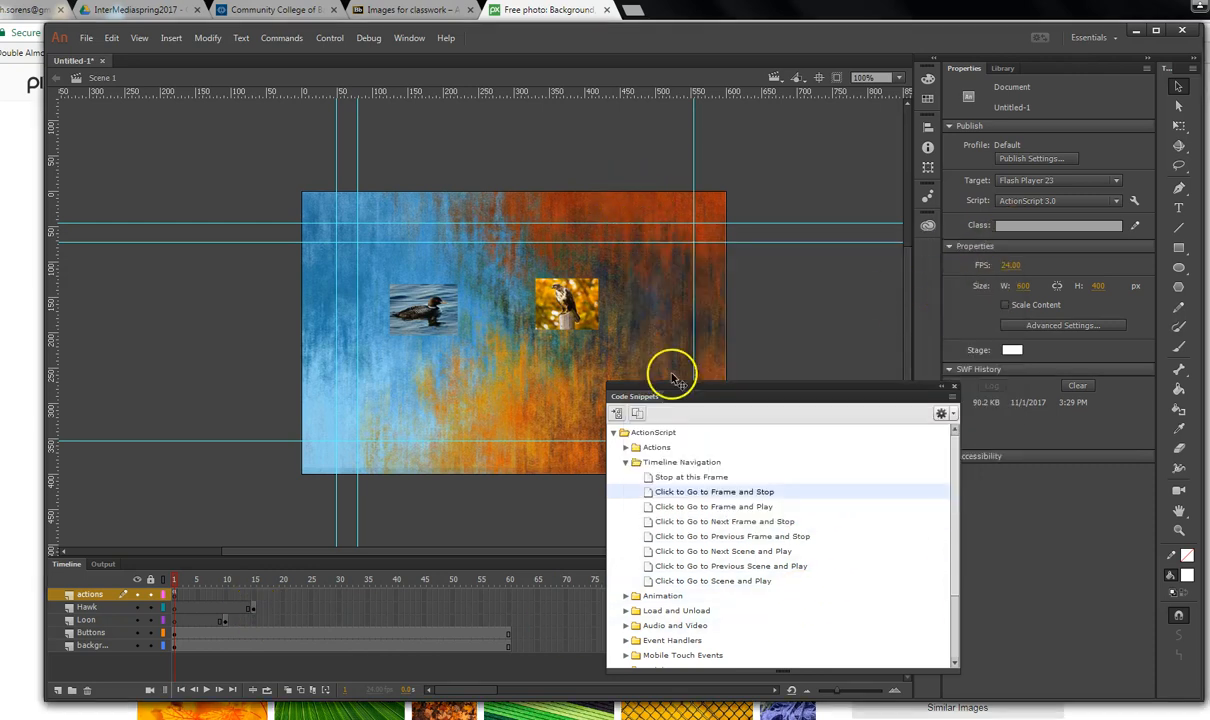
pyautogui.click(955, 388)
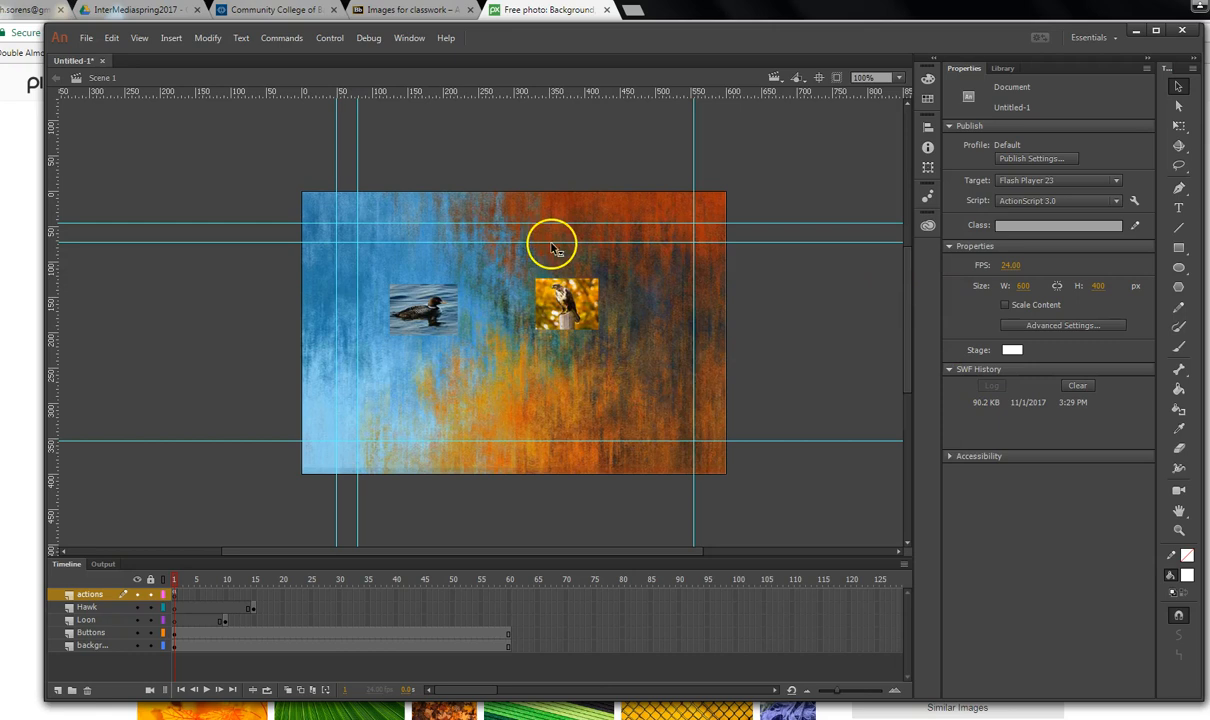
# Test the movie by triggering the hawk button, close the preview, and return to the timeline.
pyautogui.click(322, 38)
pyautogui.click(345, 143)
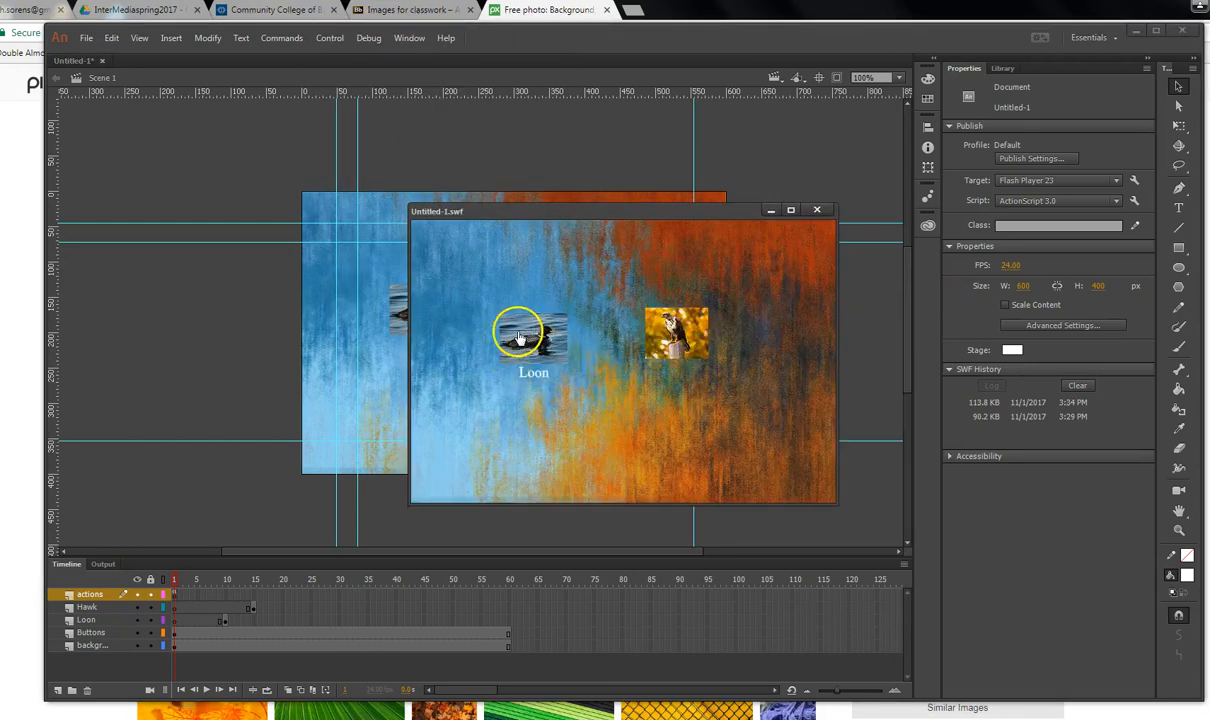
pyautogui.click(672, 330)
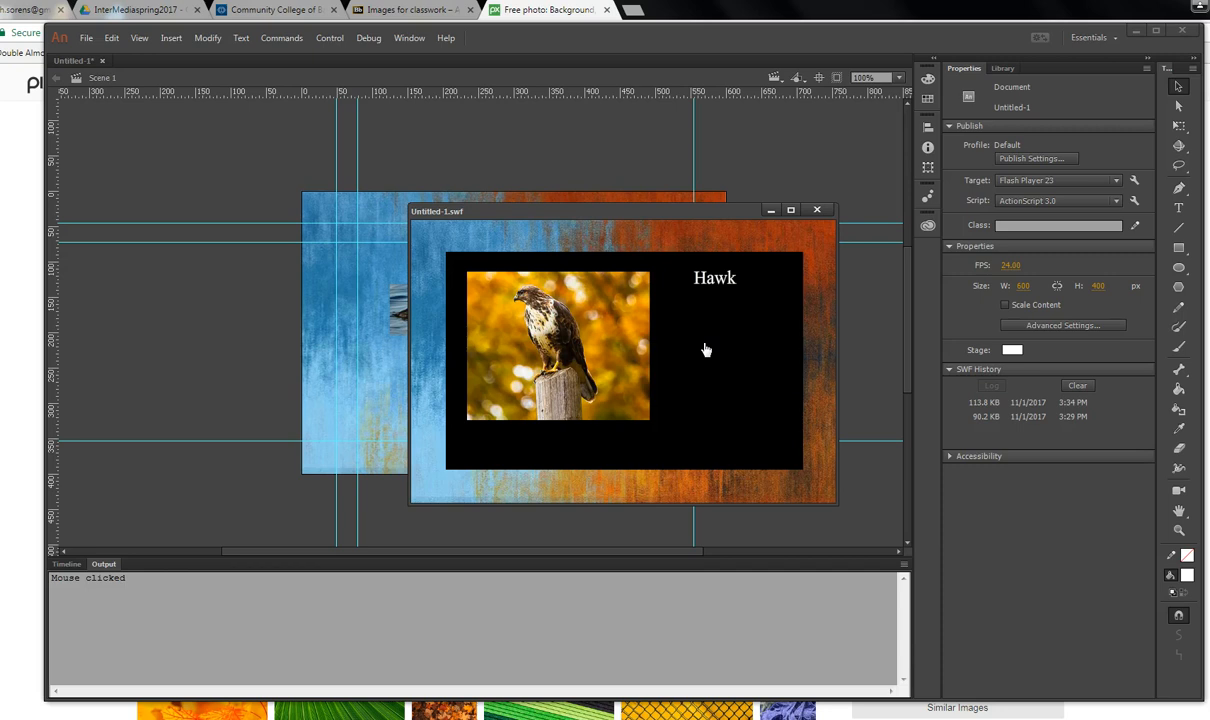
pyautogui.click(817, 209)
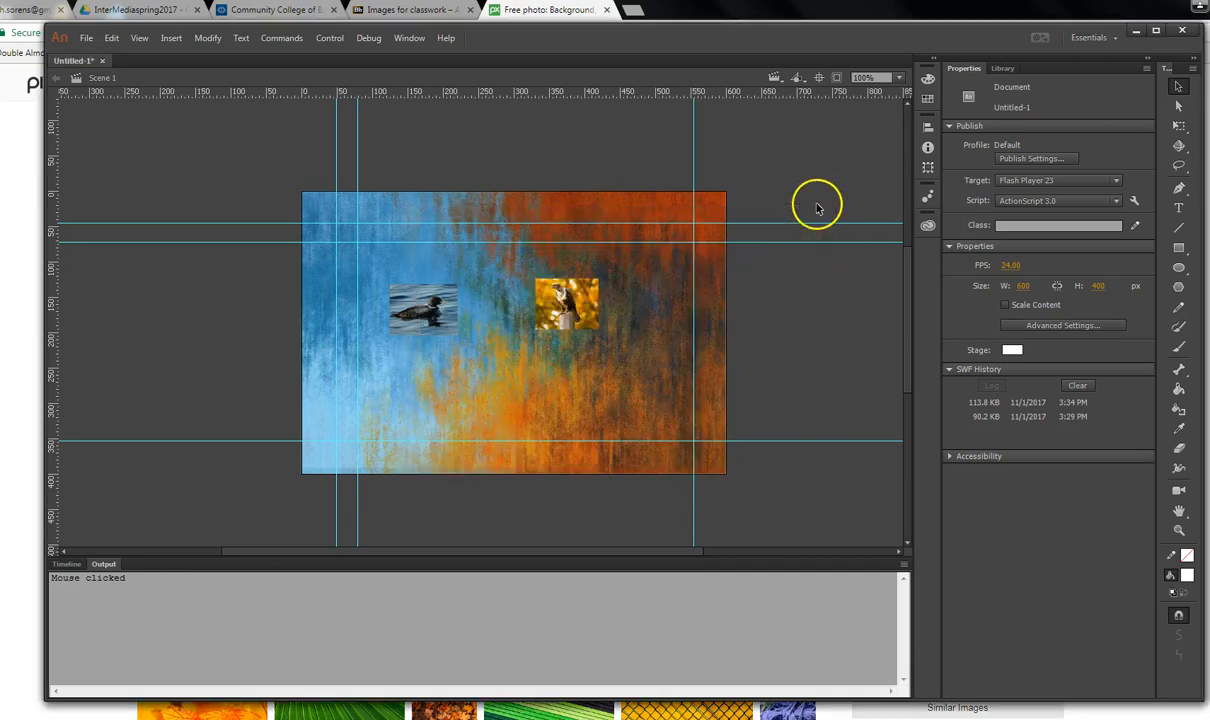
pyautogui.click(66, 564)
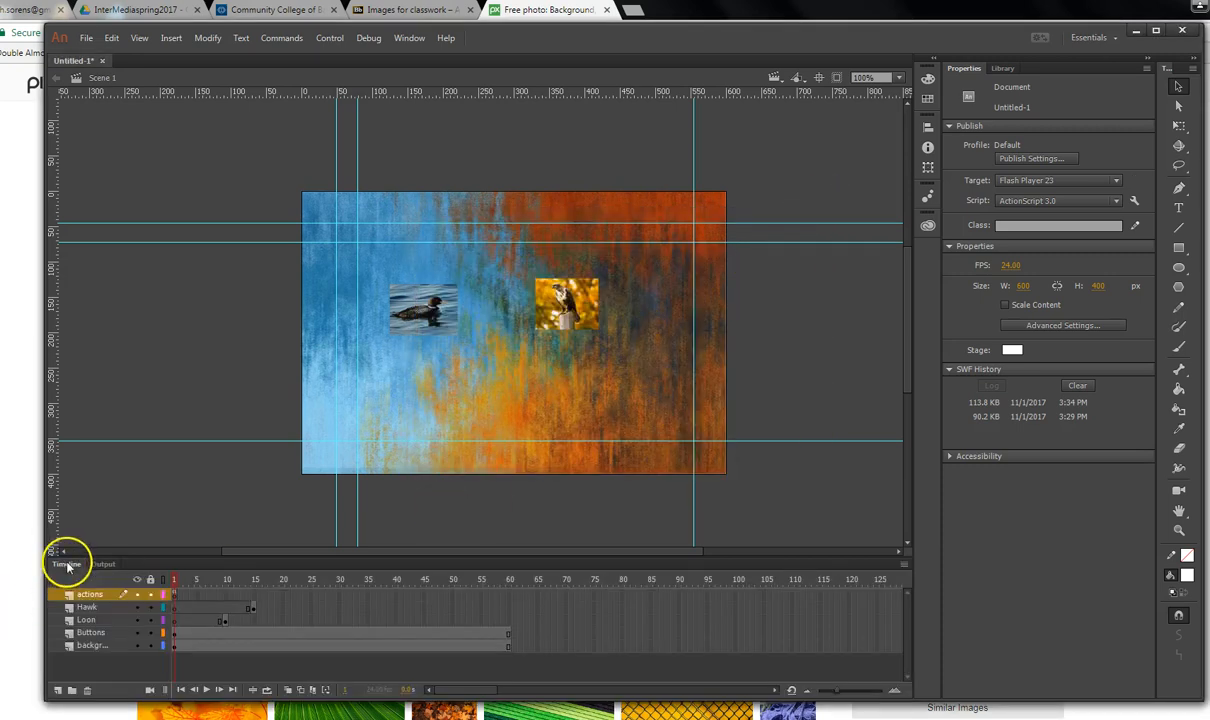
# Add a new layer directly above the Hawk layer and name it "Whale".
pyautogui.click(88, 607)
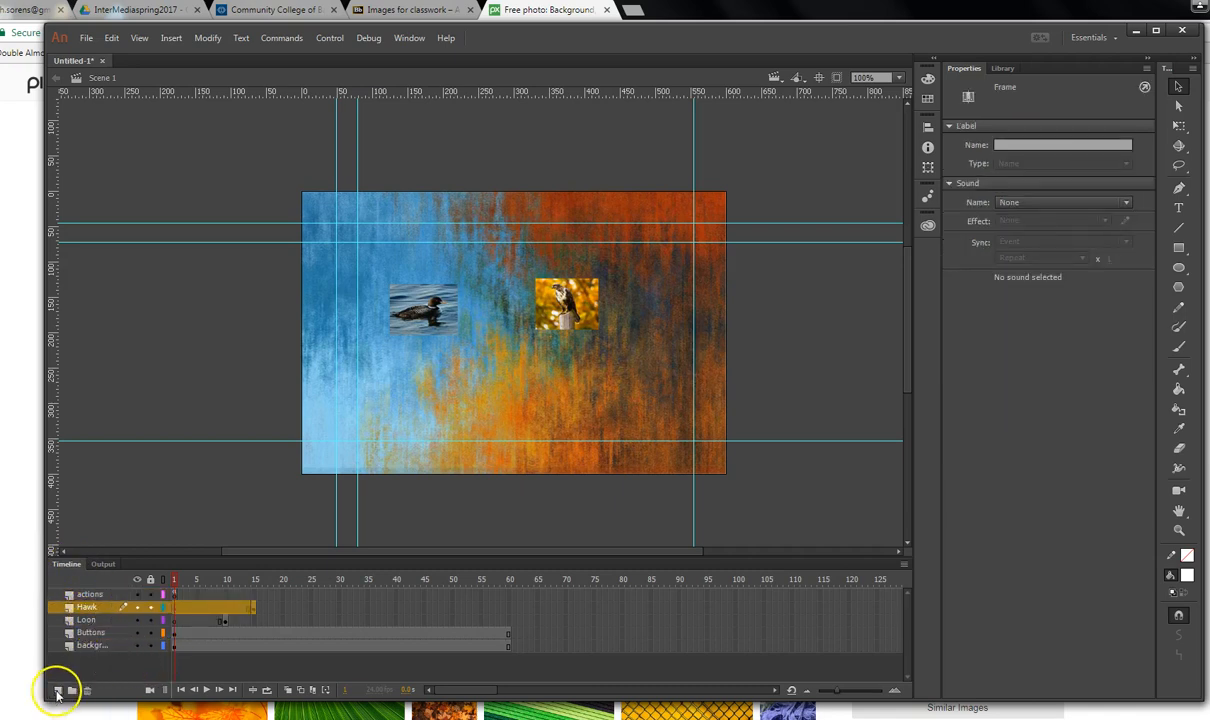
pyautogui.click(58, 690)
pyautogui.doubleClick(92, 607)
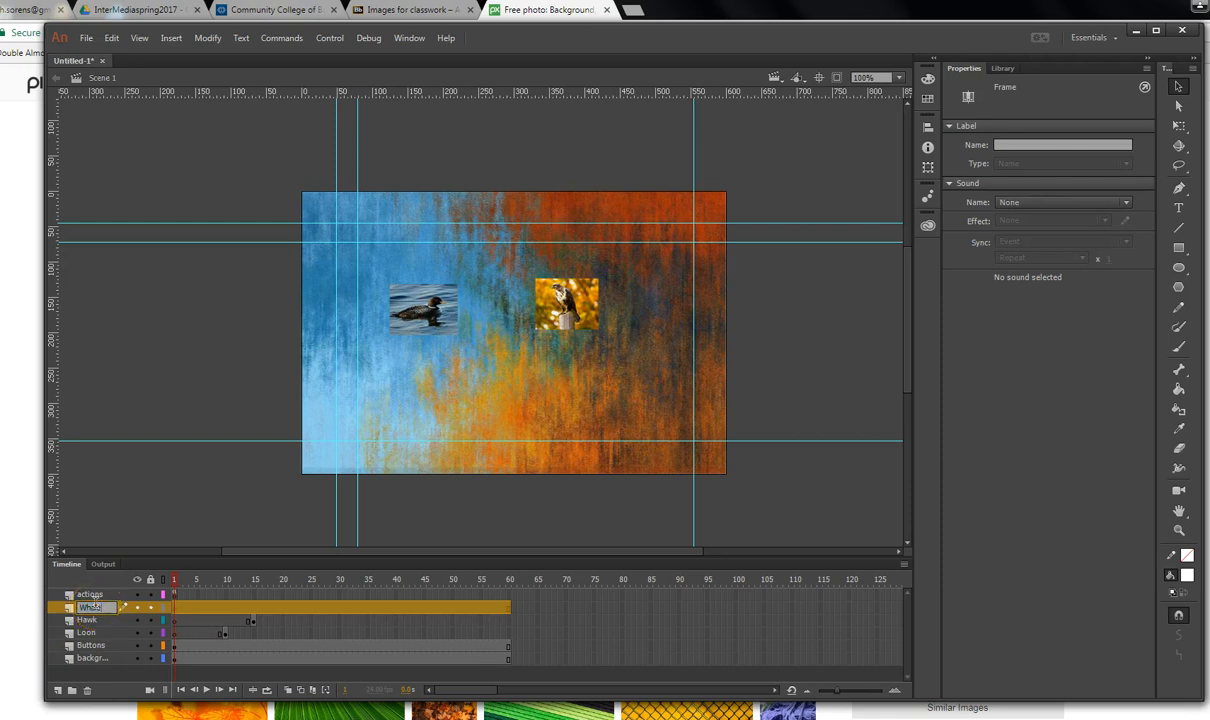
# Insert a keyframe at frame 20 of the Whale layer and remove all of the layer's frames from 21 onward.
pyautogui.click(283, 607)
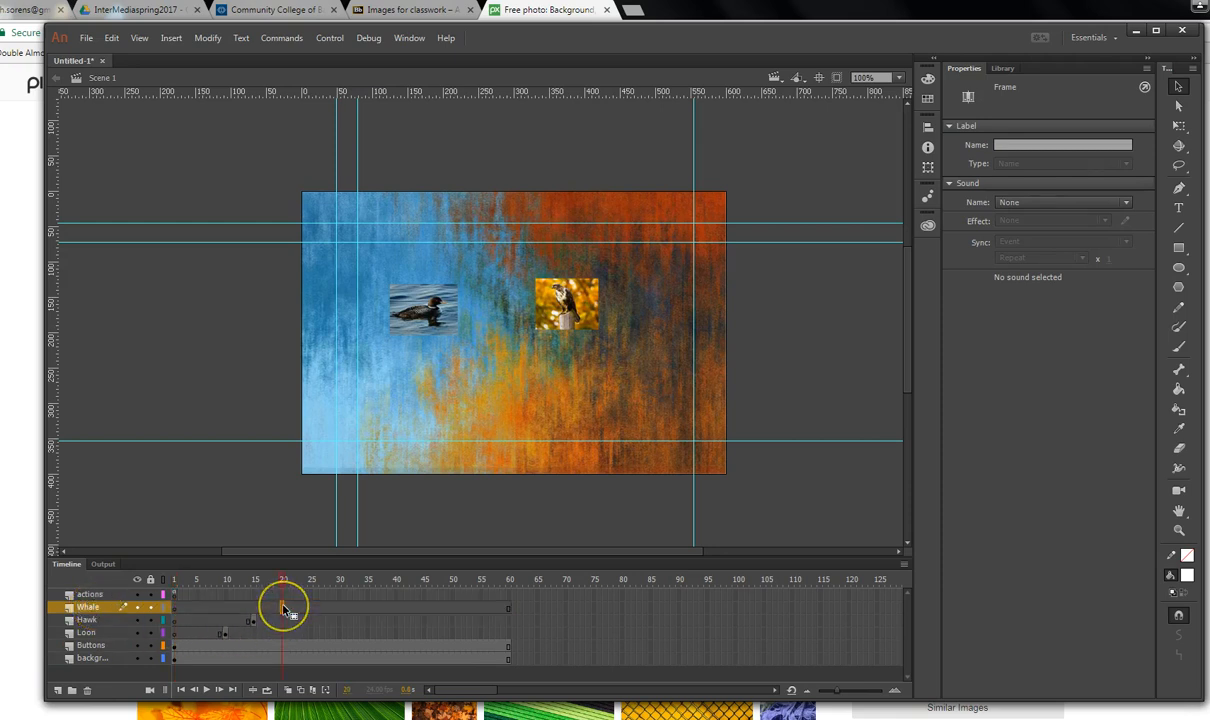
pyautogui.rightClick(283, 607)
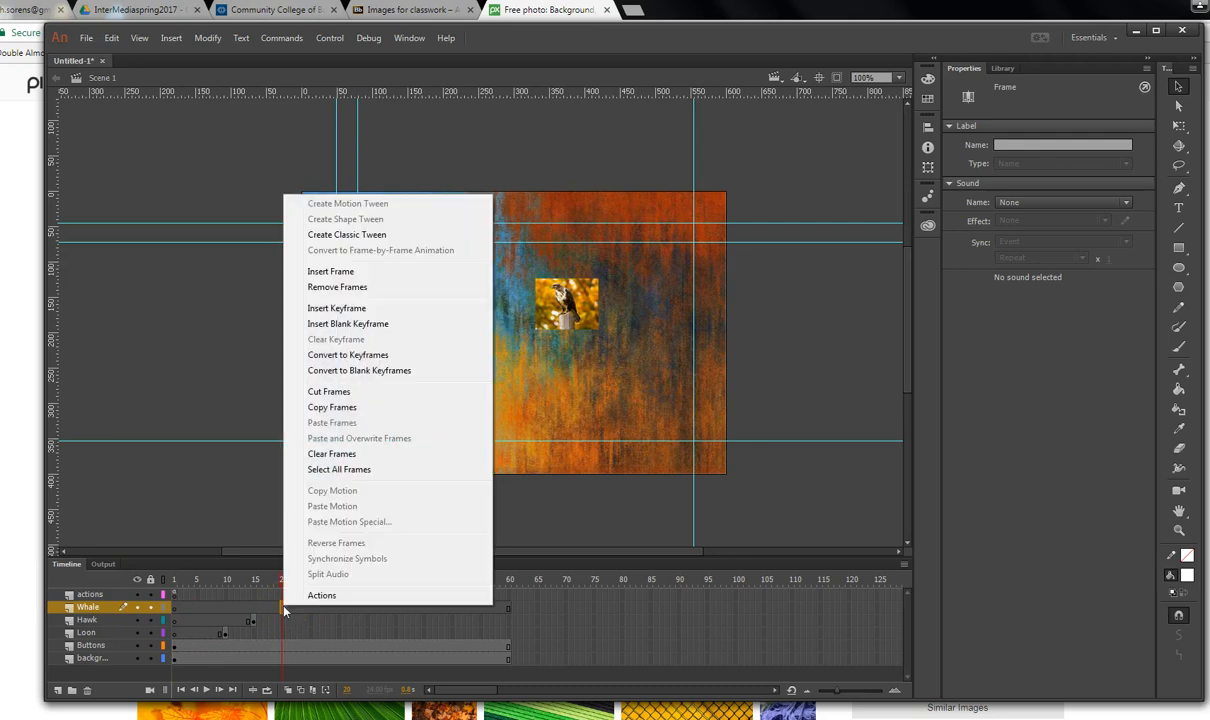
pyautogui.click(349, 309)
pyautogui.moveTo(543, 607); pyautogui.dragTo(288, 612)
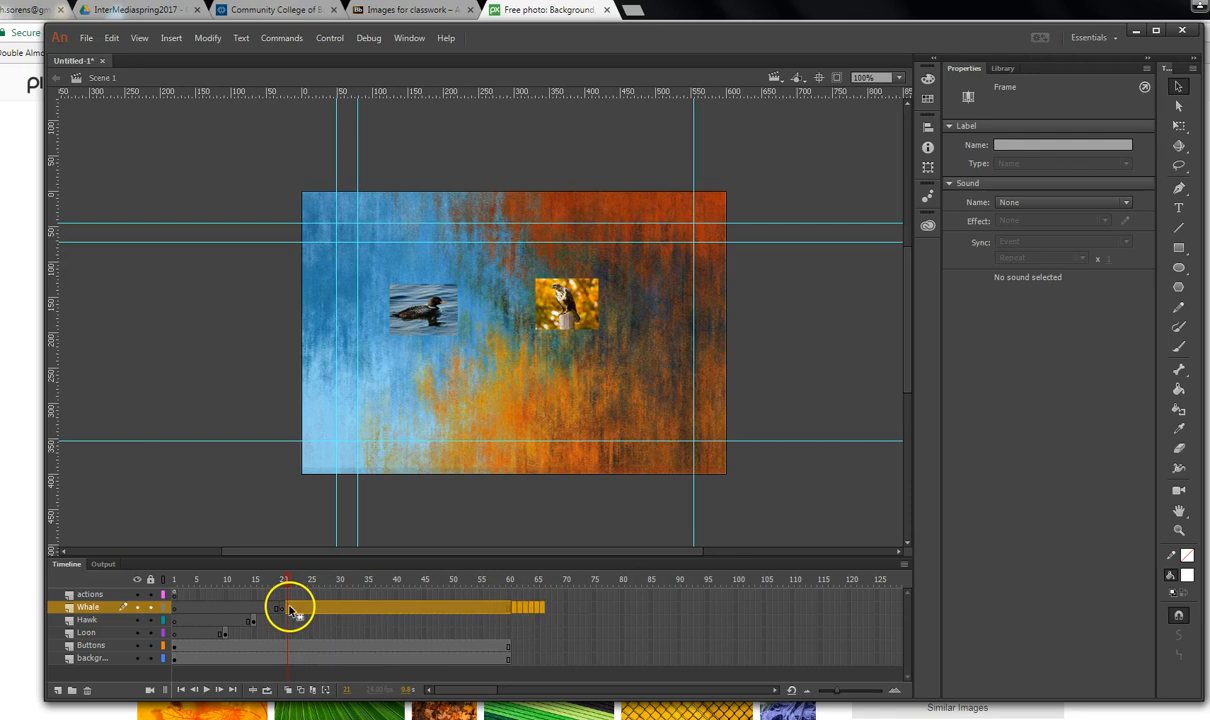
pyautogui.rightClick(308, 606)
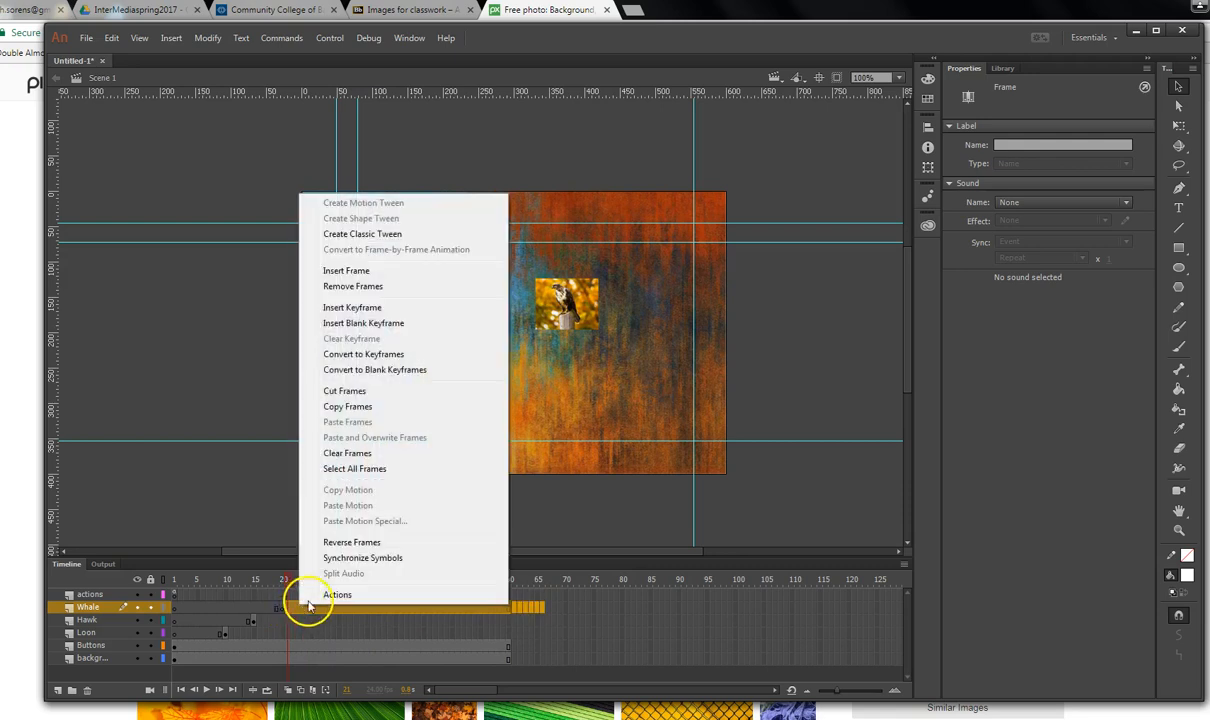
pyautogui.click(353, 288)
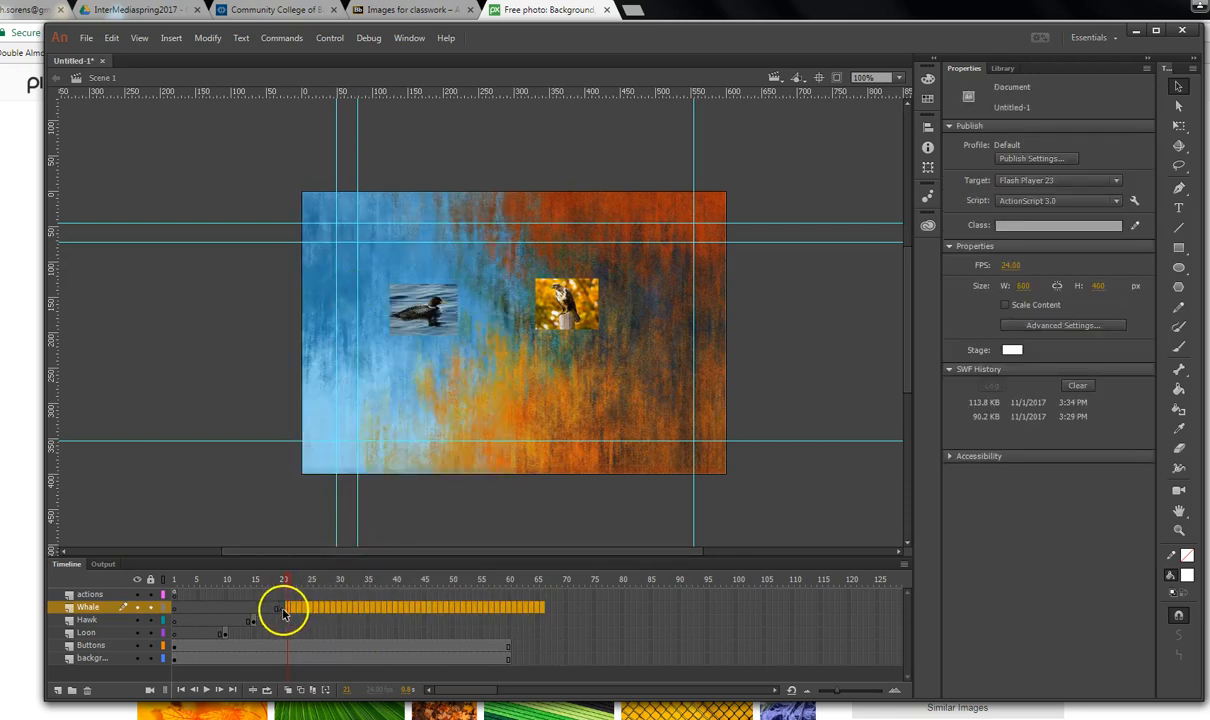
# Place humpbackWhale.png on Whale frame 20, scale it down, and align its upper-left corner to the inner guides.
pyautogui.click(284, 610)
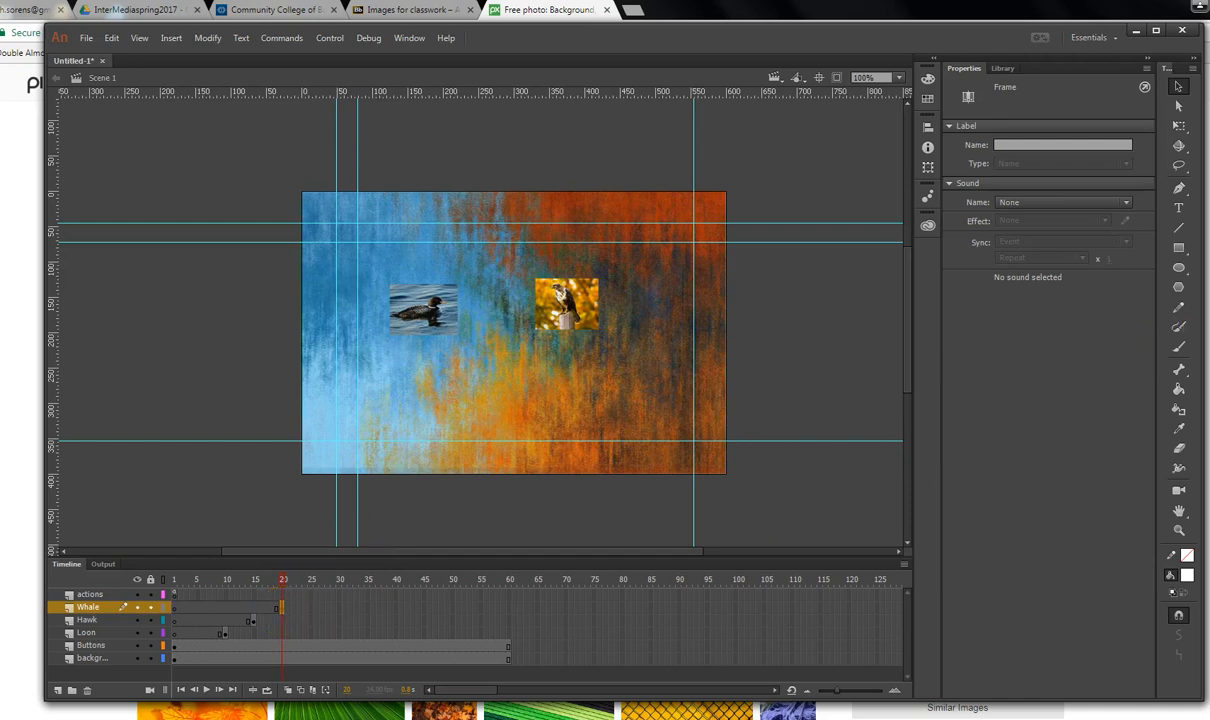
pyautogui.click(1003, 68)
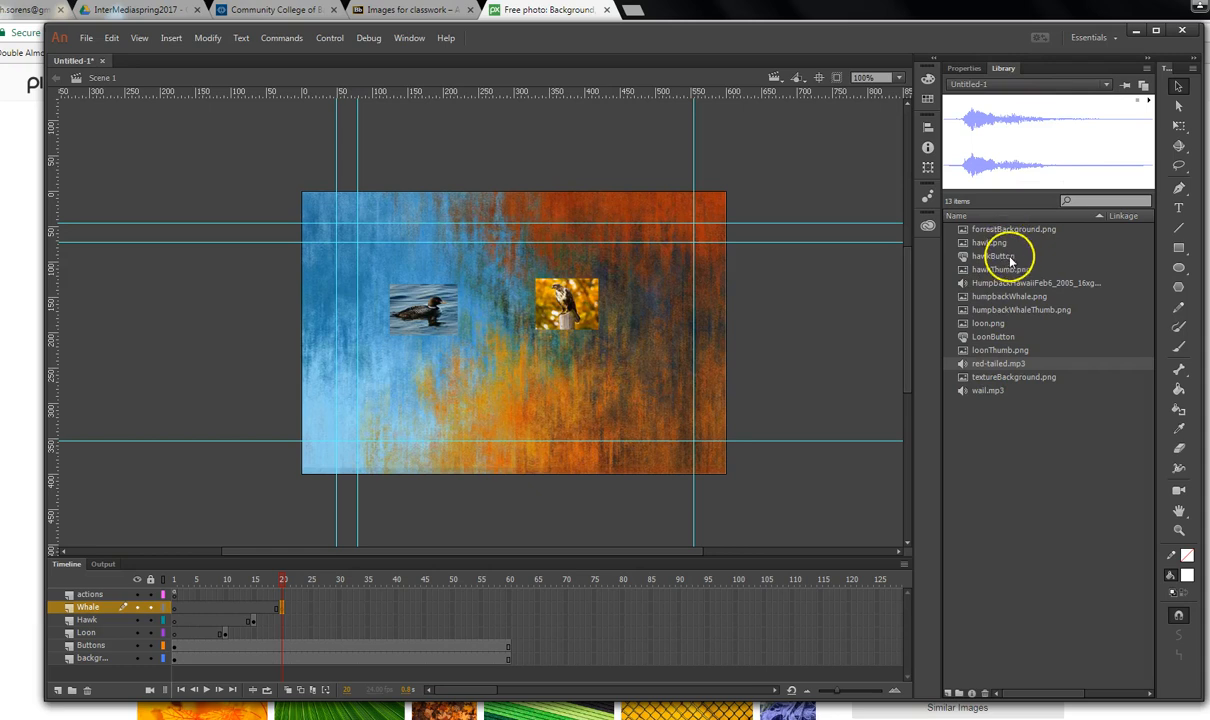
pyautogui.click(1005, 298)
pyautogui.moveTo(1008, 298); pyautogui.dragTo(491, 302)
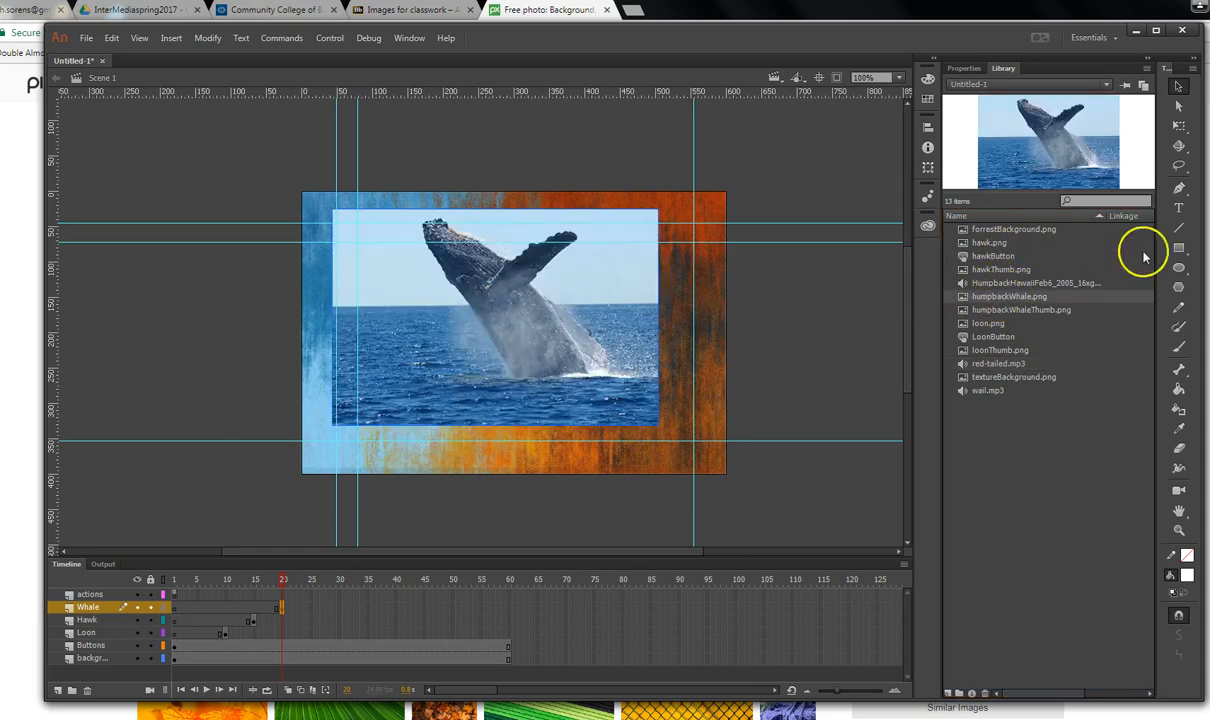
pyautogui.click(1180, 126)
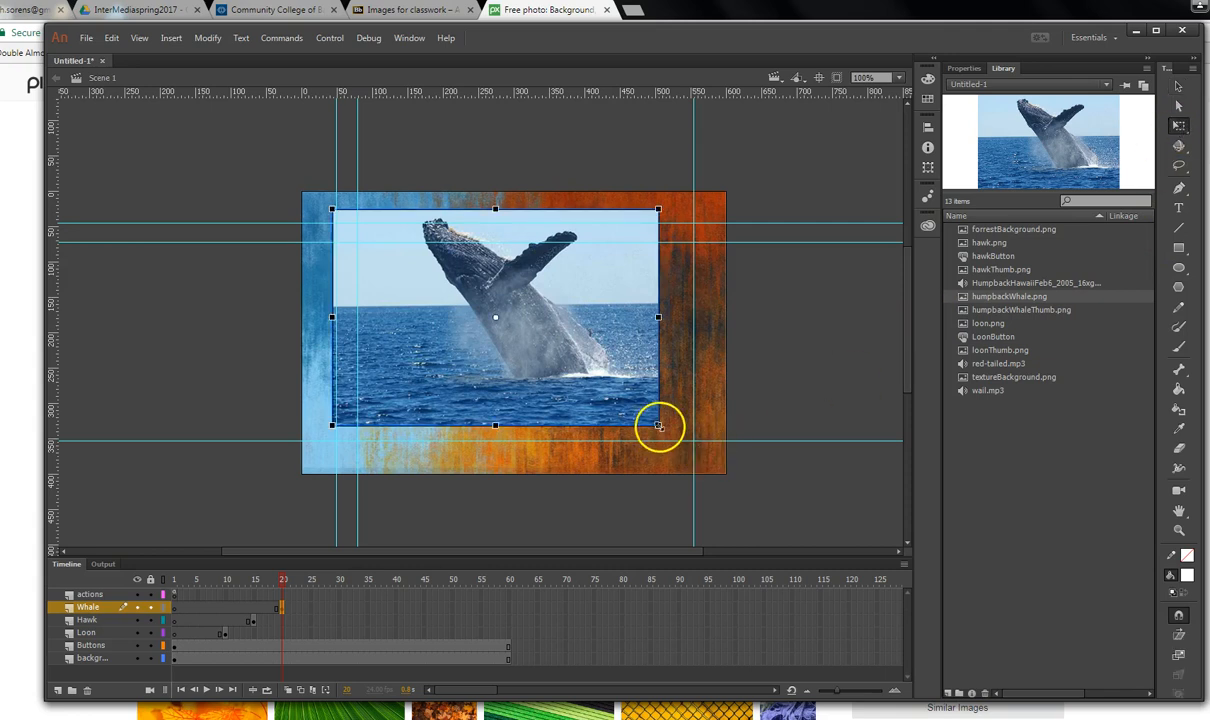
pyautogui.moveTo(658, 426); pyautogui.dragTo(598, 390)
pyautogui.moveTo(577, 323); pyautogui.dragTo(543, 318)
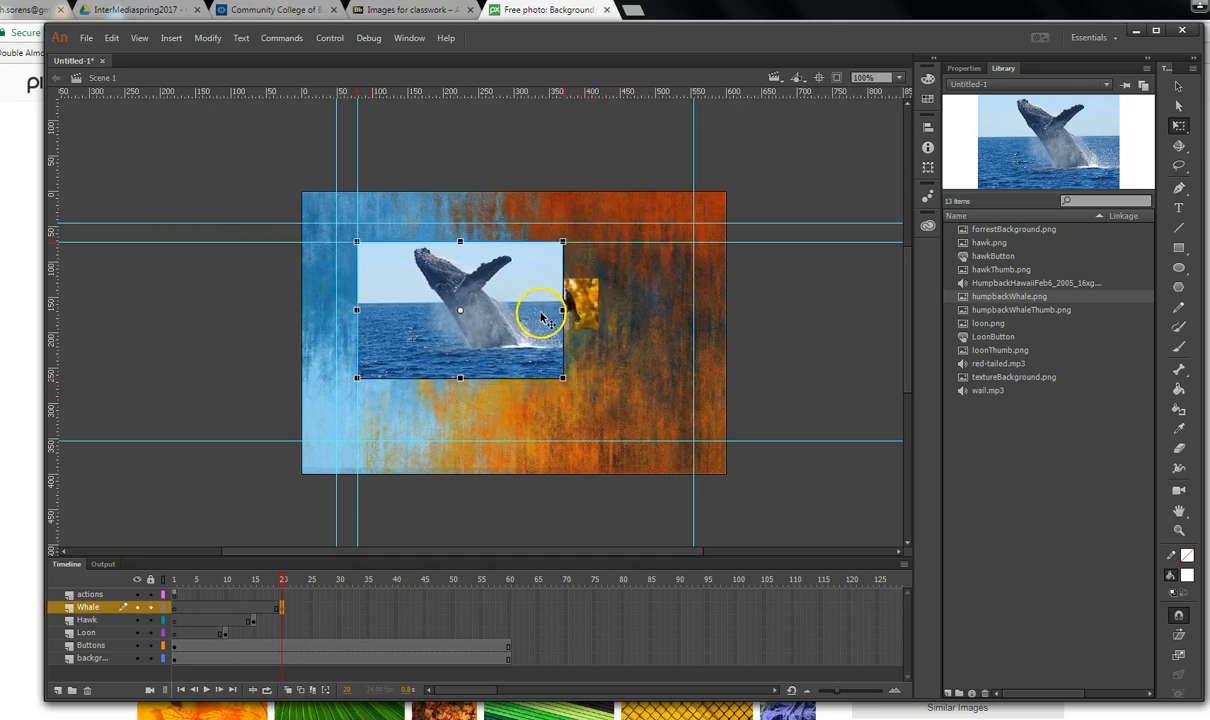
pyautogui.click(1178, 88)
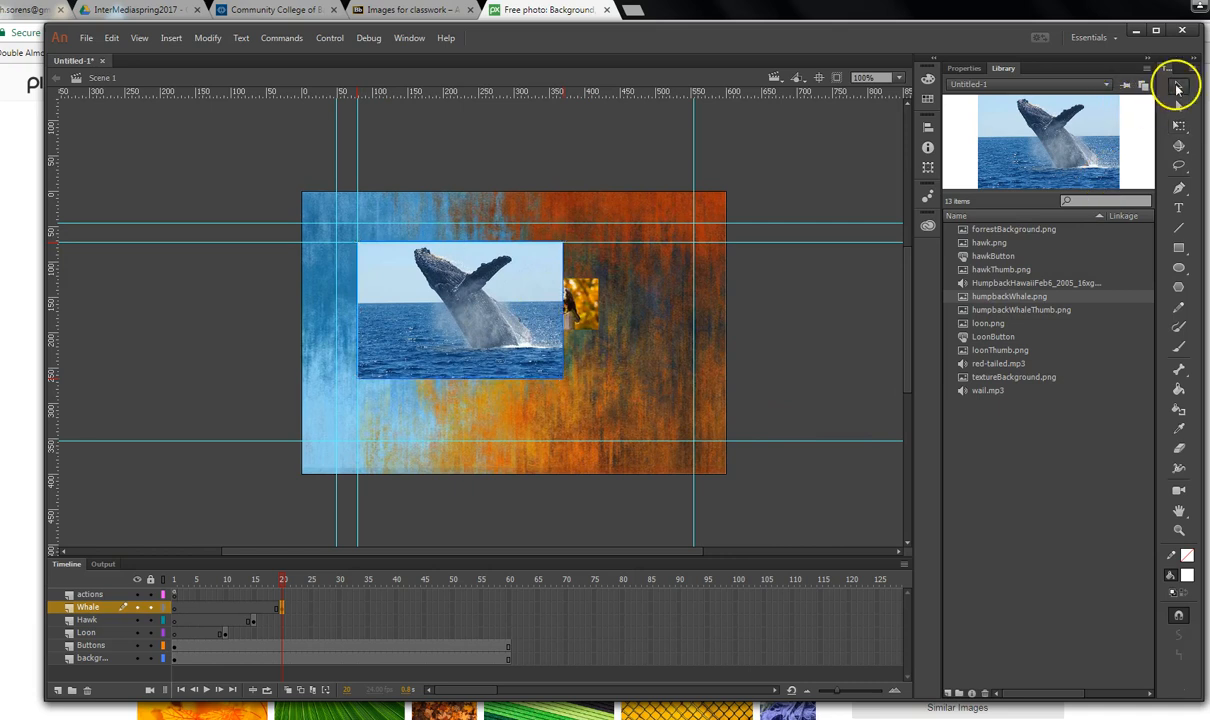
# Draw a black rectangle without stroke behind the whale photo, spanning the area between the outer guides.
pyautogui.click(1178, 250)
pyautogui.click(1048, 248)
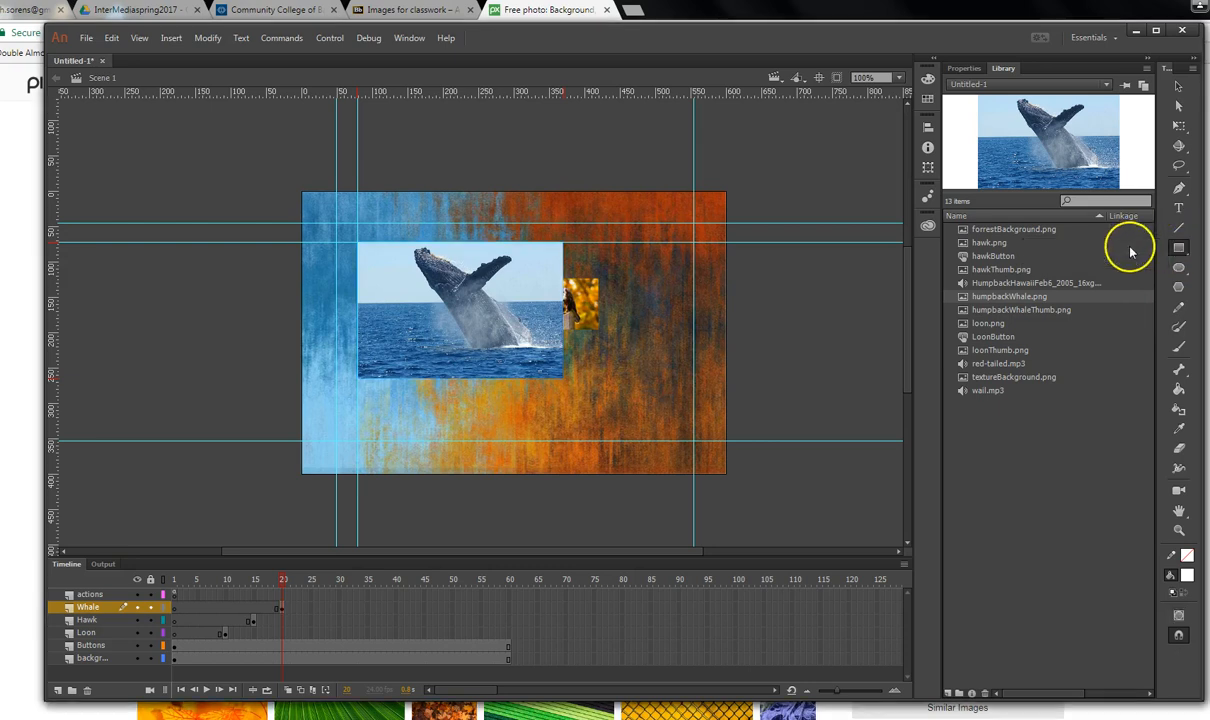
pyautogui.click(968, 68)
pyautogui.click(1102, 147)
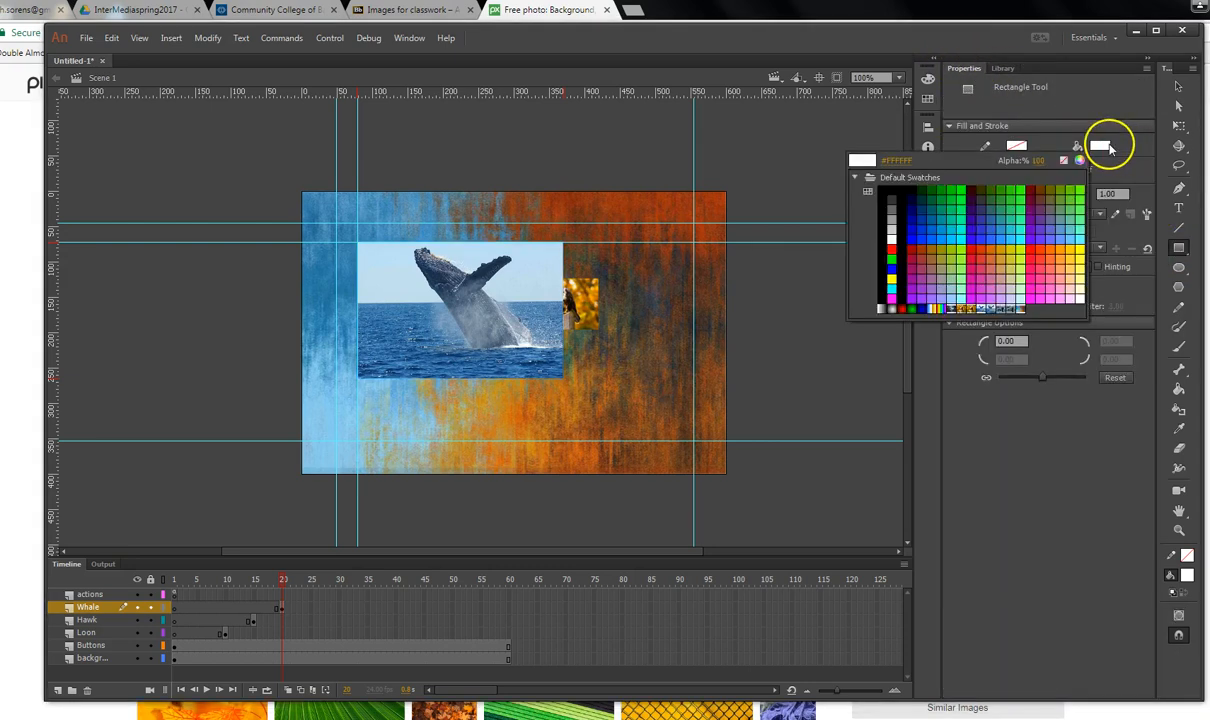
pyautogui.click(891, 190)
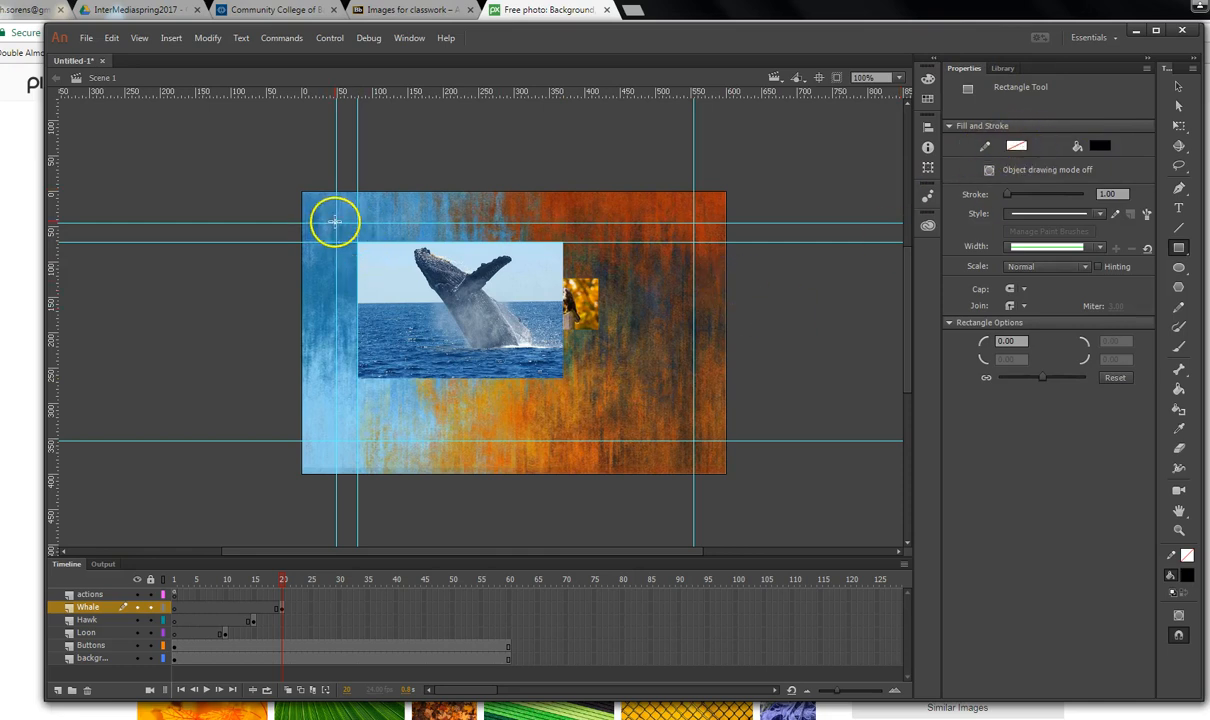
pyautogui.moveTo(337, 222); pyautogui.dragTo(696, 443)
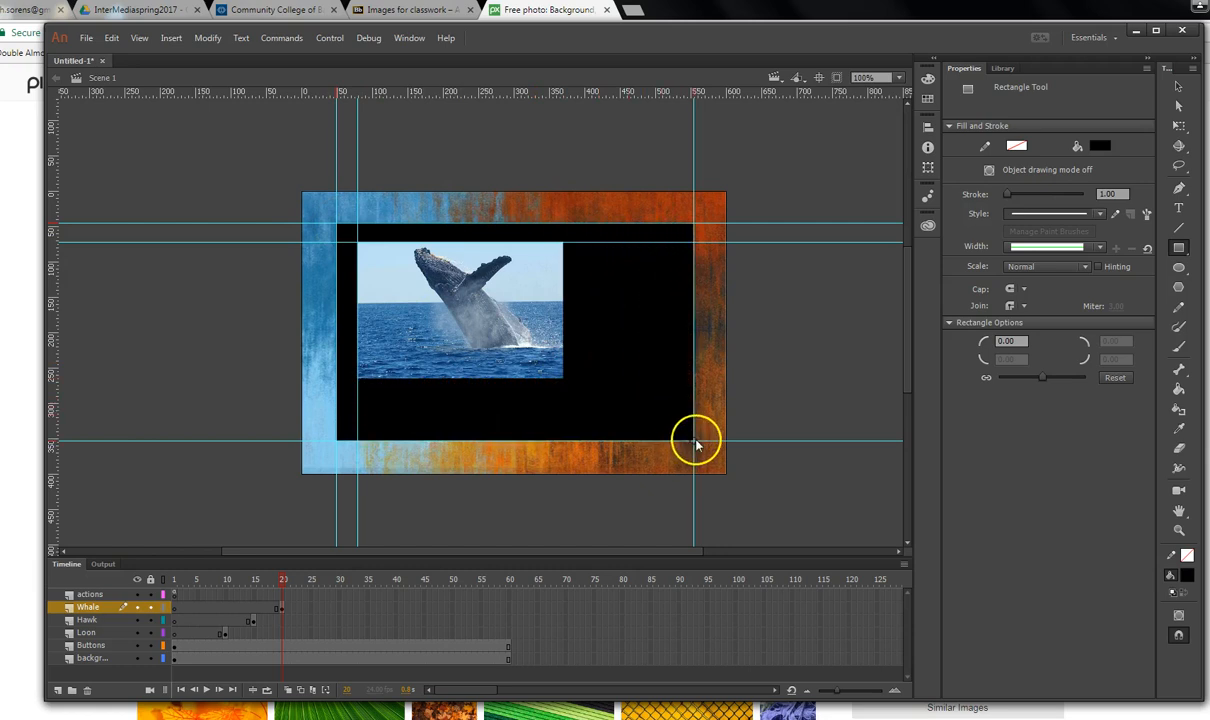
# Add the static text "Whale" in white 25 pt beside the whale photo and move it slightly down to Y 68.
pyautogui.click(1178, 205)
pyautogui.click(1010, 198)
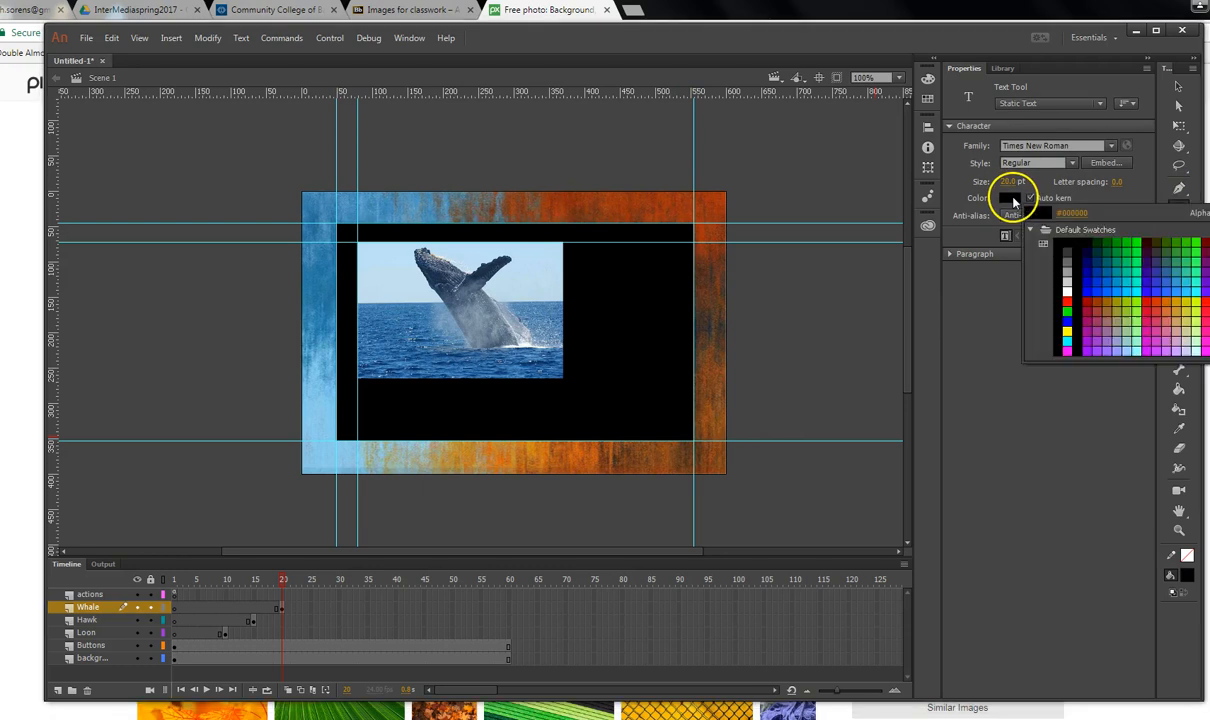
pyautogui.click(1066, 292)
pyautogui.click(1008, 180)
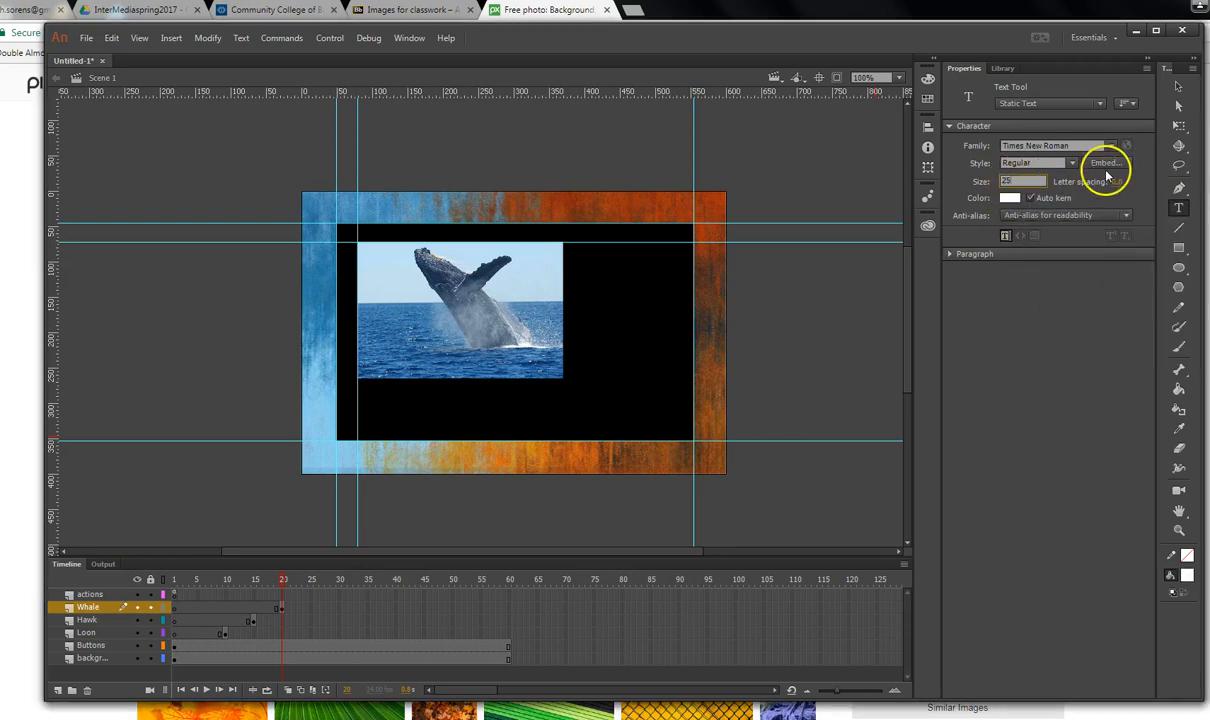
pyautogui.click(597, 245)
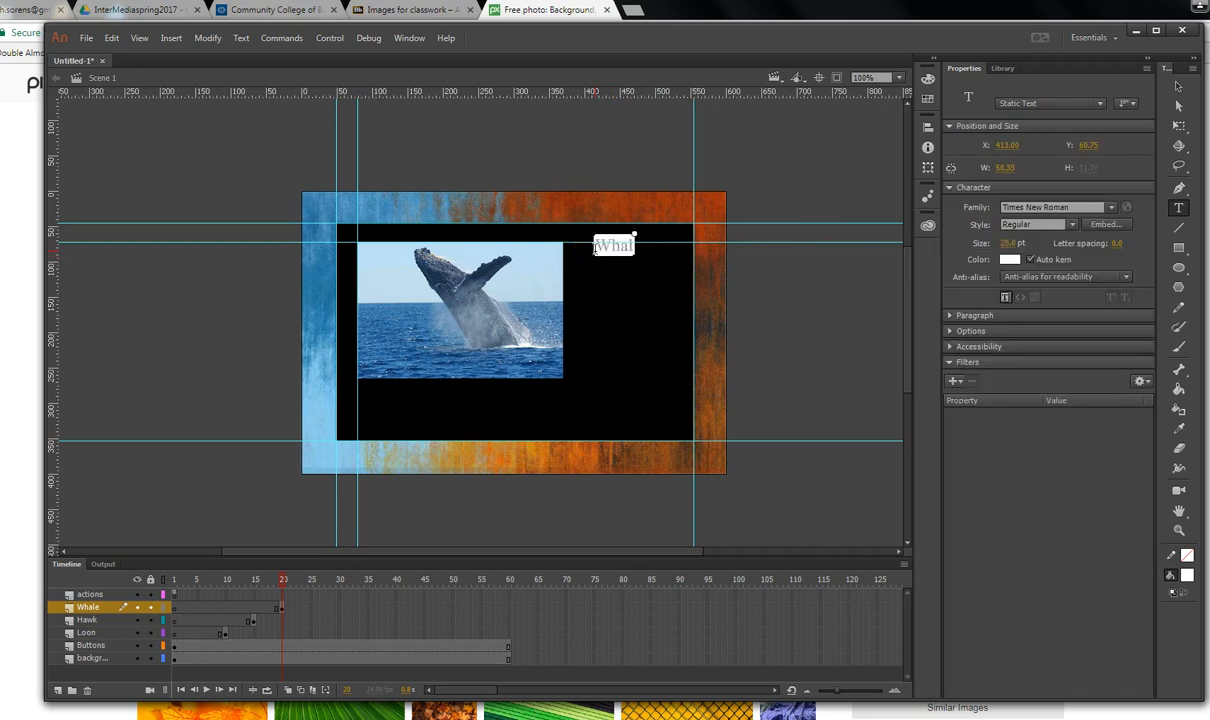
pyautogui.click(1180, 87)
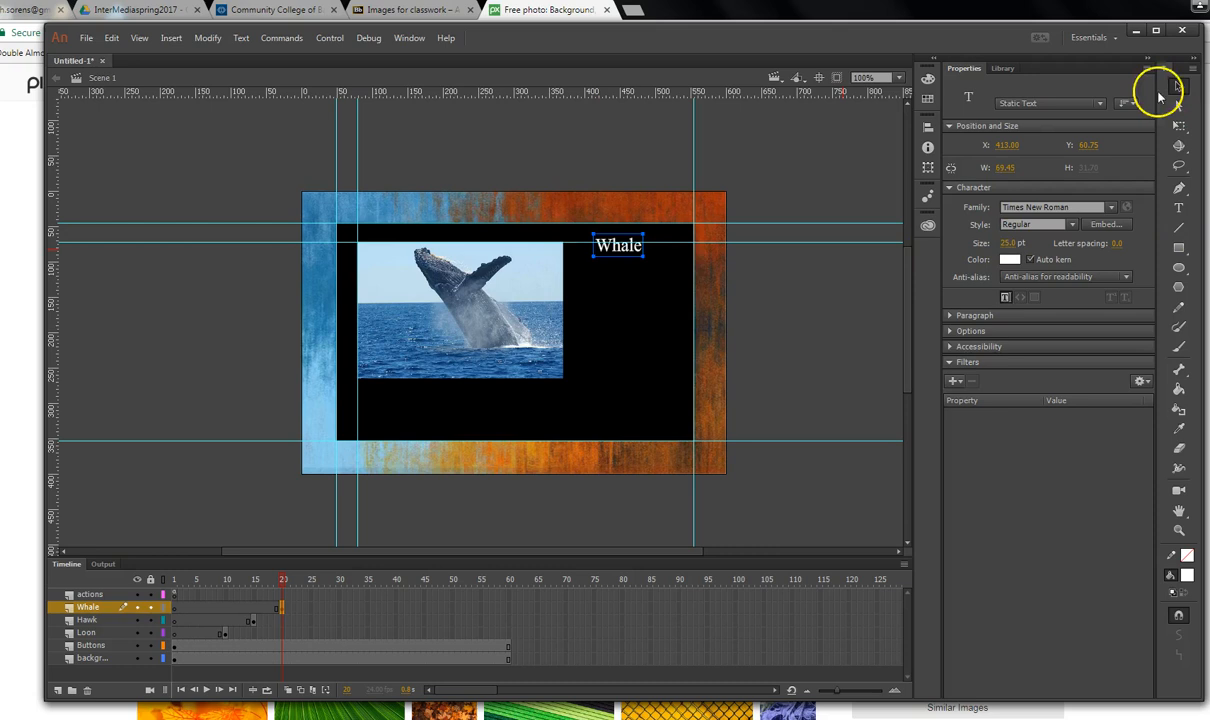
pyautogui.moveTo(630, 253); pyautogui.dragTo(630, 261)
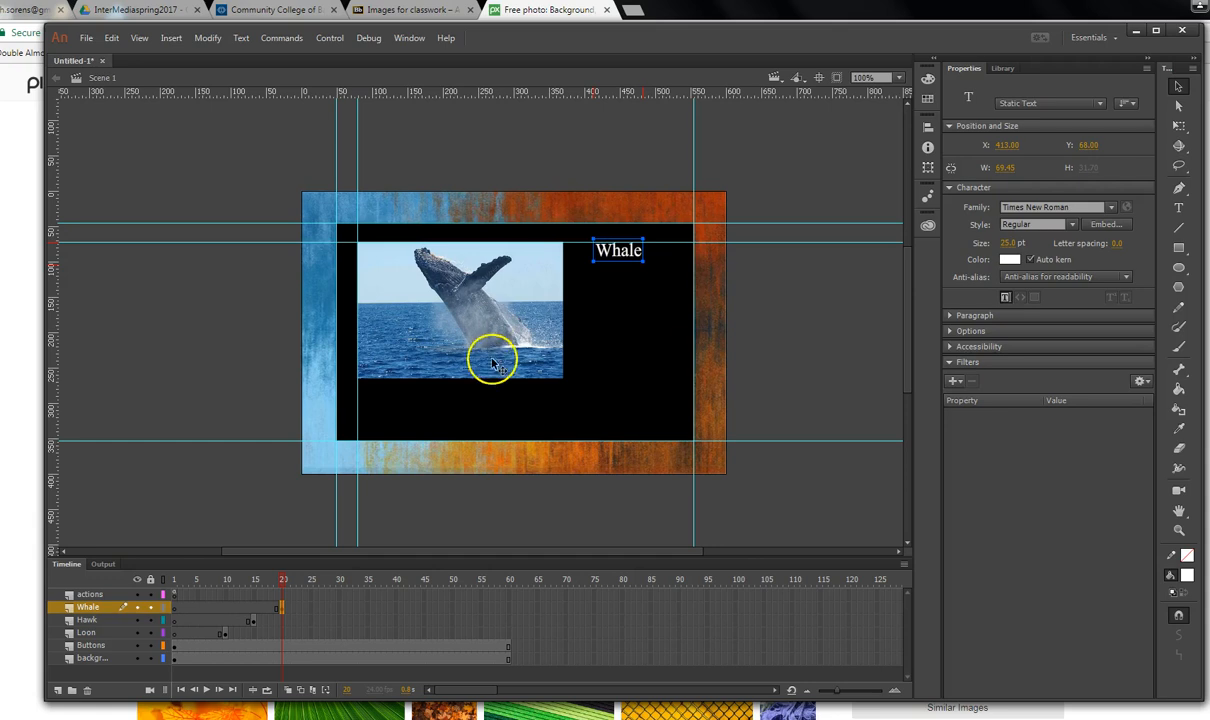
pyautogui.hotkey('ctrl', 'Return')
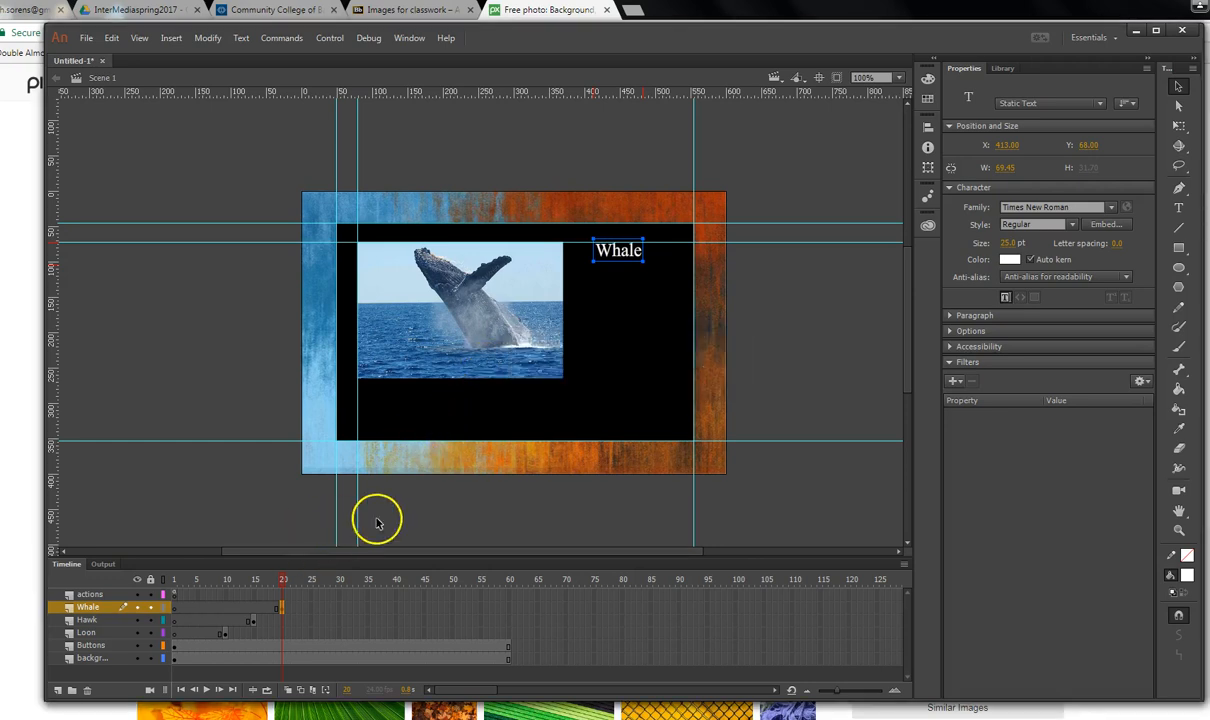
# Place humpbackWhaleThumb.png on frame 1 of the Buttons layer, below and between the bird thumbnails, and shrink it to about their size.
pyautogui.click(177, 647)
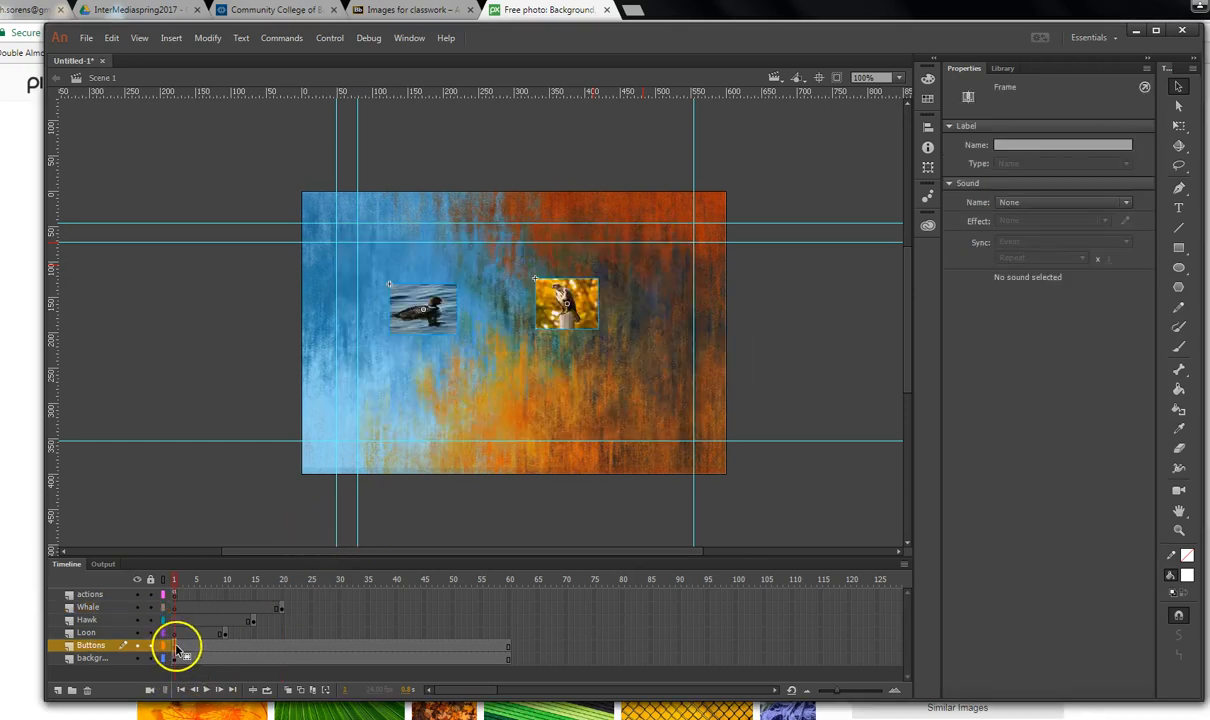
pyautogui.click(1005, 70)
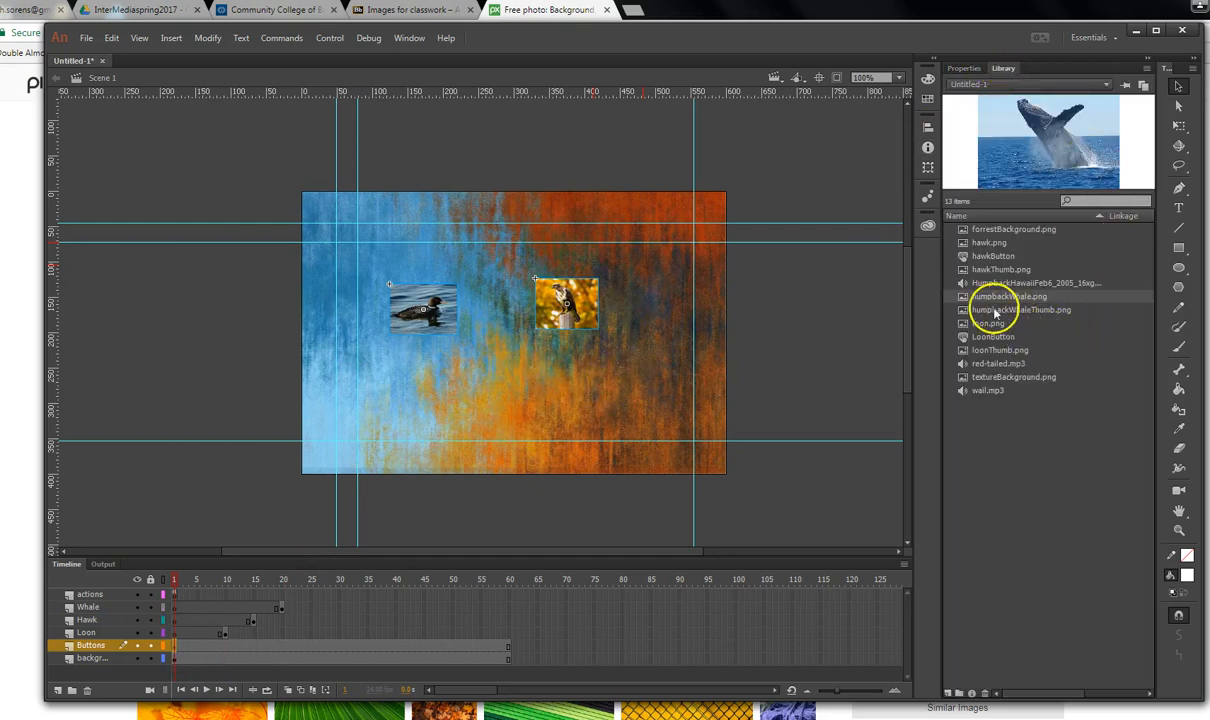
pyautogui.click(1033, 311)
pyautogui.moveTo(1036, 313); pyautogui.dragTo(489, 392)
pyautogui.click(1179, 126)
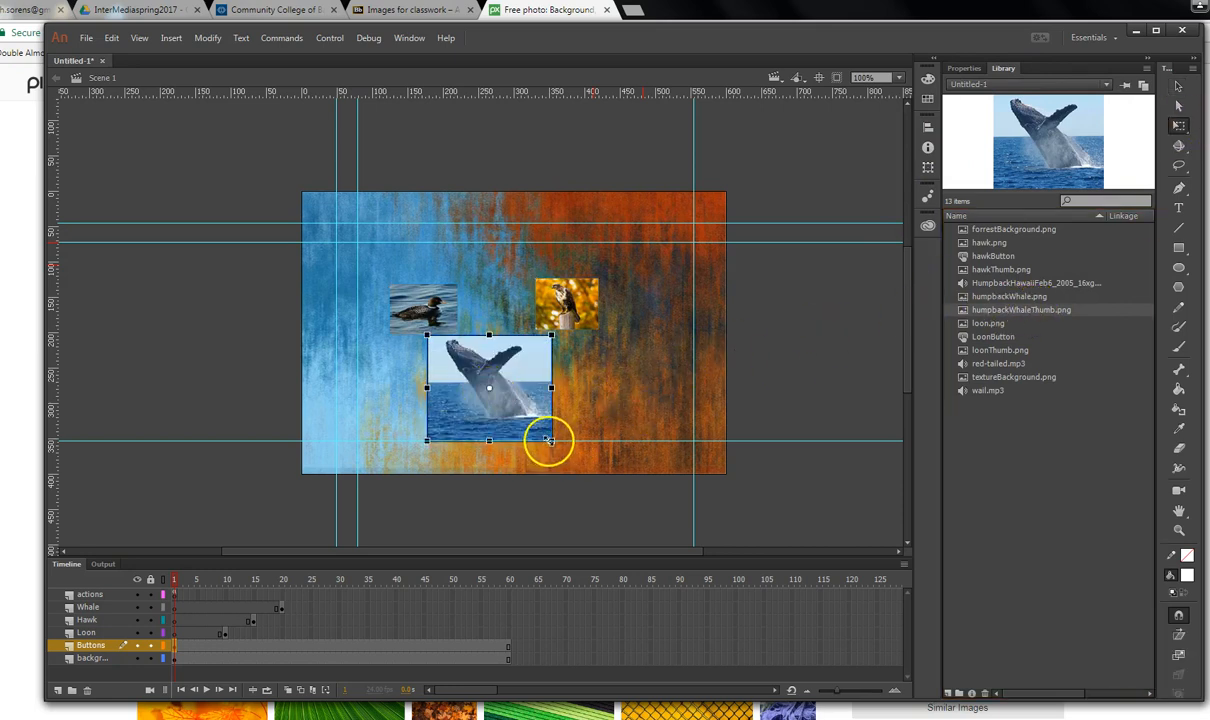
pyautogui.moveTo(548, 440); pyautogui.dragTo(524, 416)
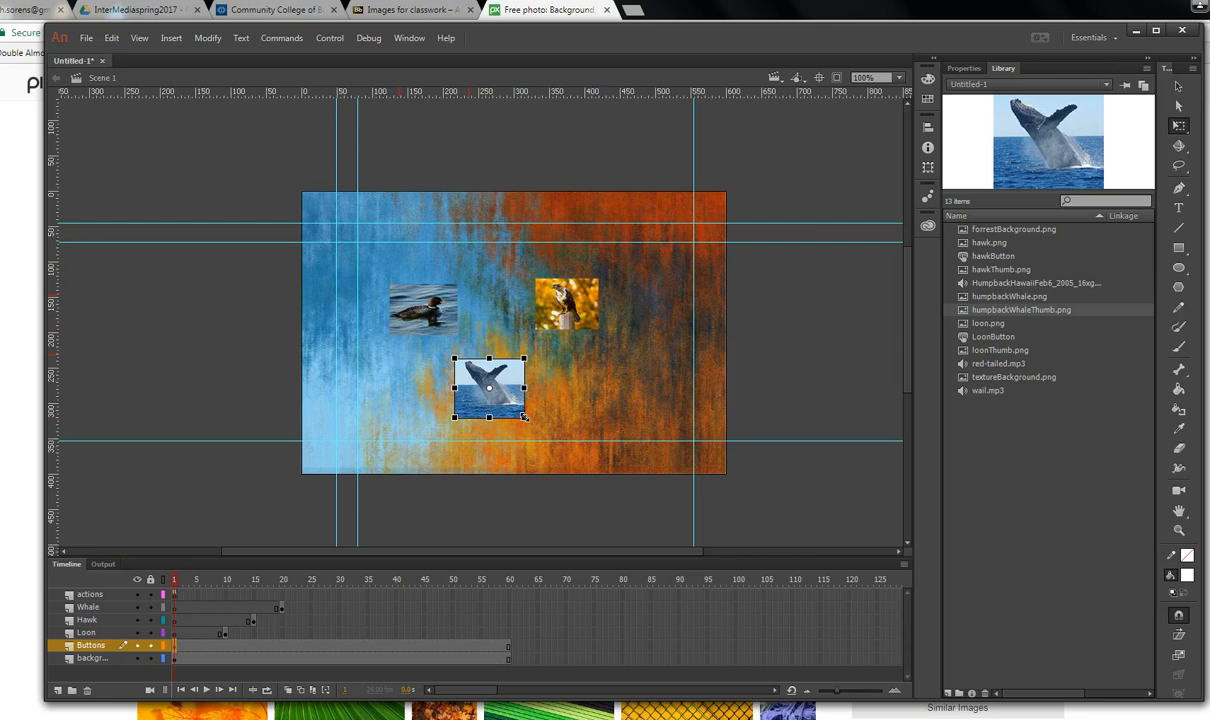
pyautogui.moveTo(524, 417); pyautogui.dragTo(523, 417)
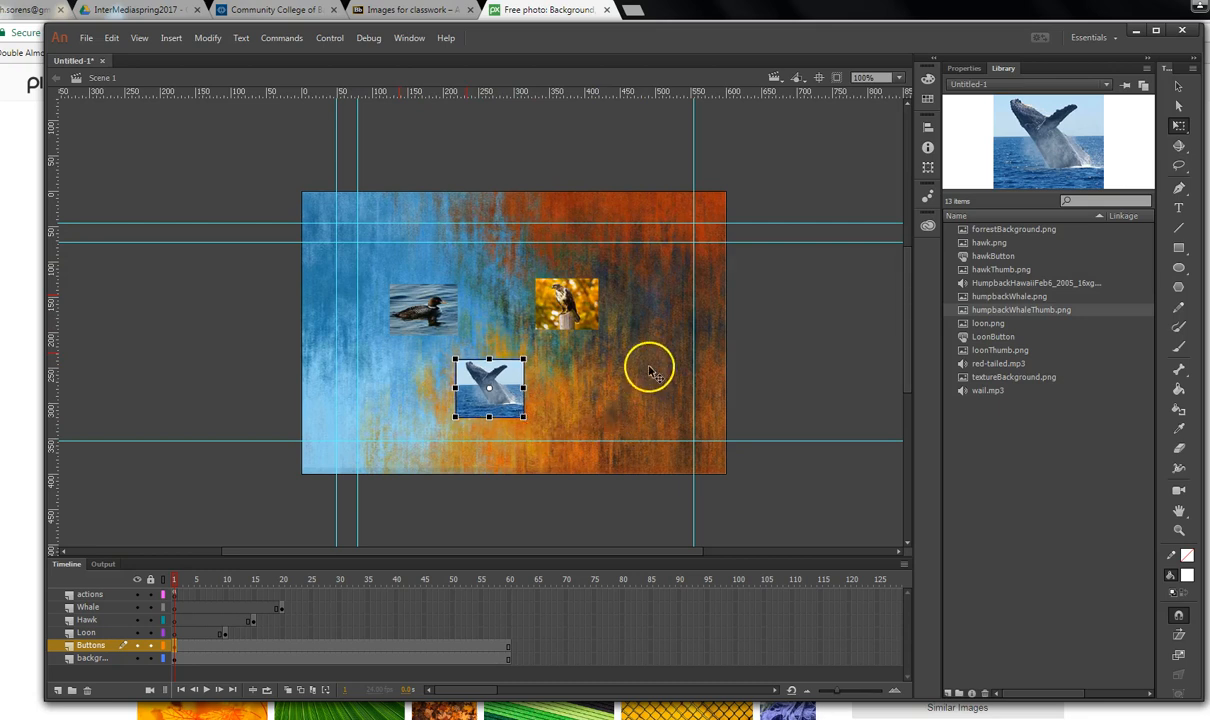
# Convert the whale thumbnail on the stage to a Button symbol named whaleButton.
pyautogui.click(1177, 88)
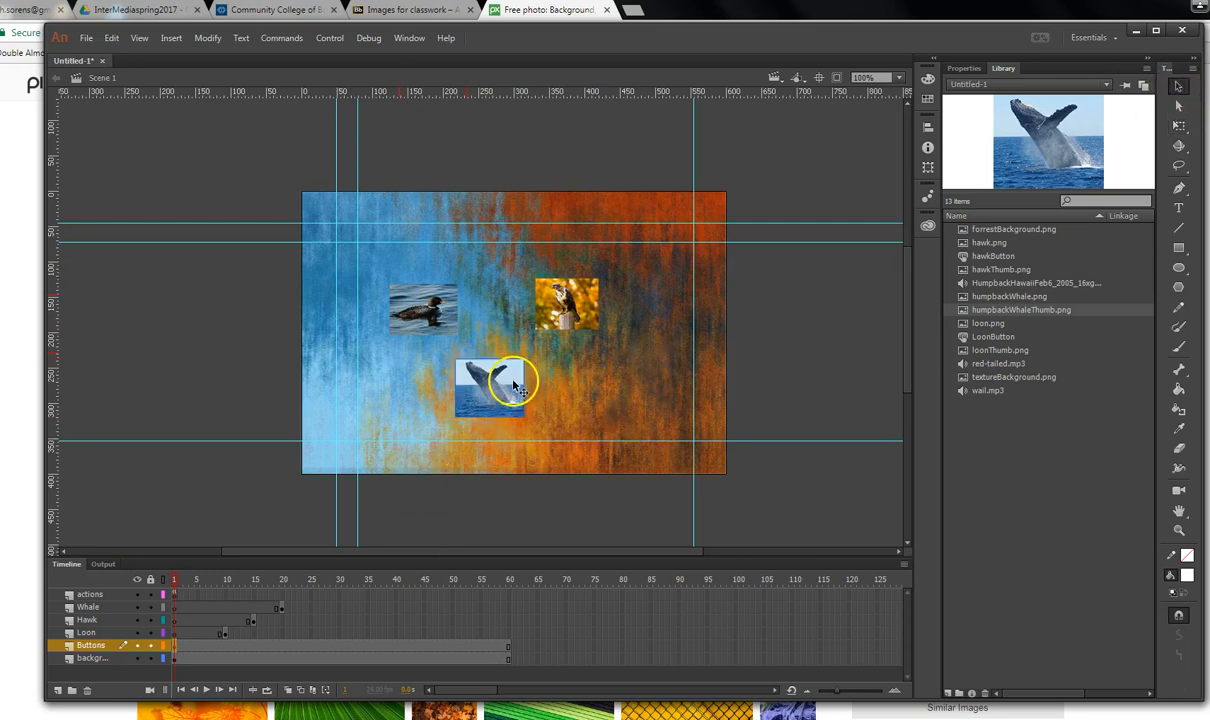
pyautogui.click(208, 39)
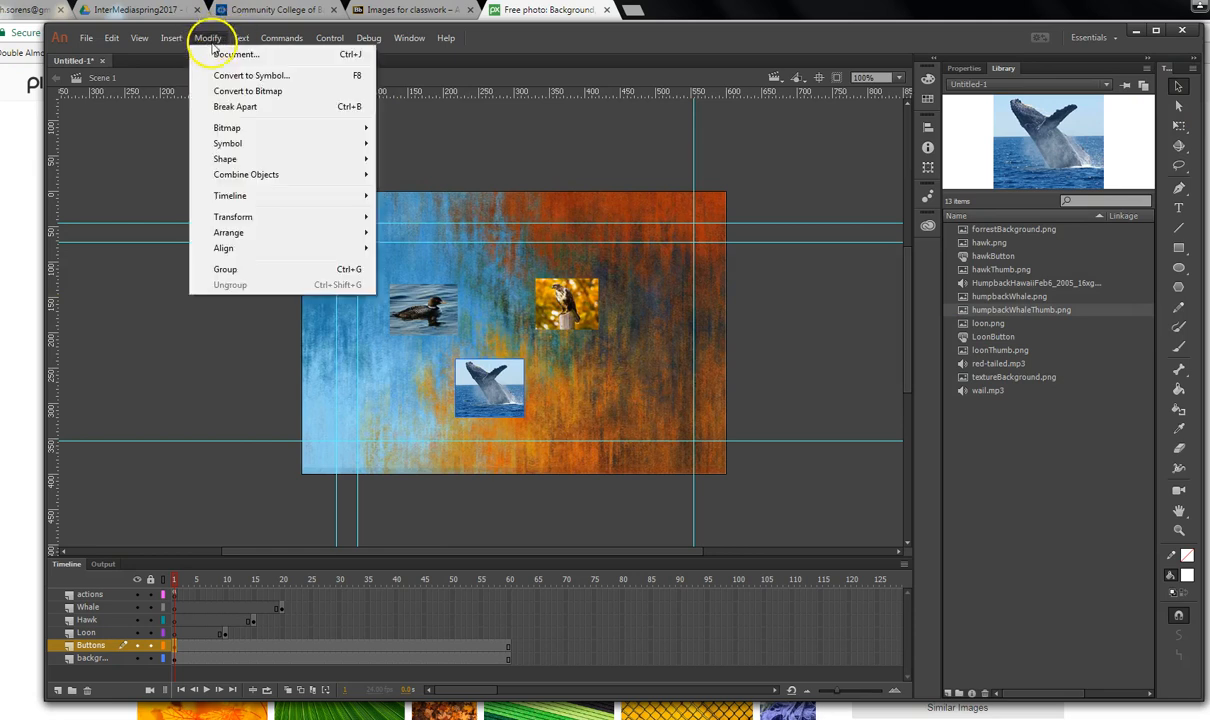
pyautogui.click(240, 76)
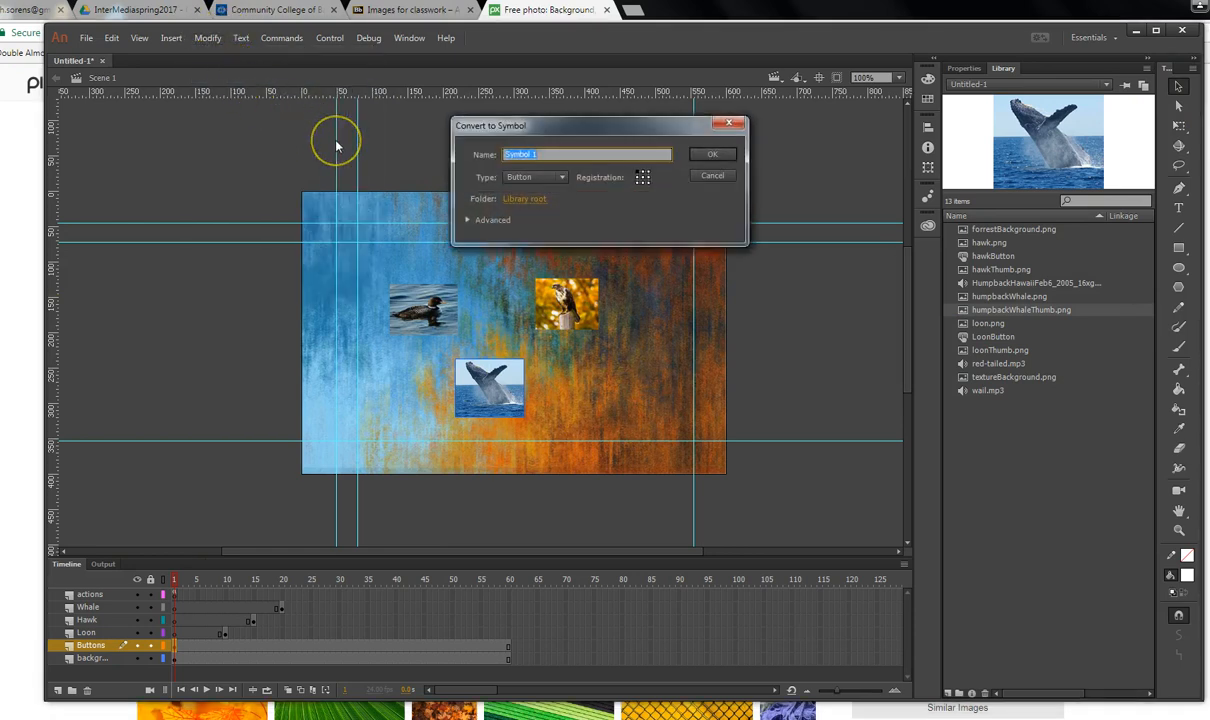
pyautogui.write('whaleButton')
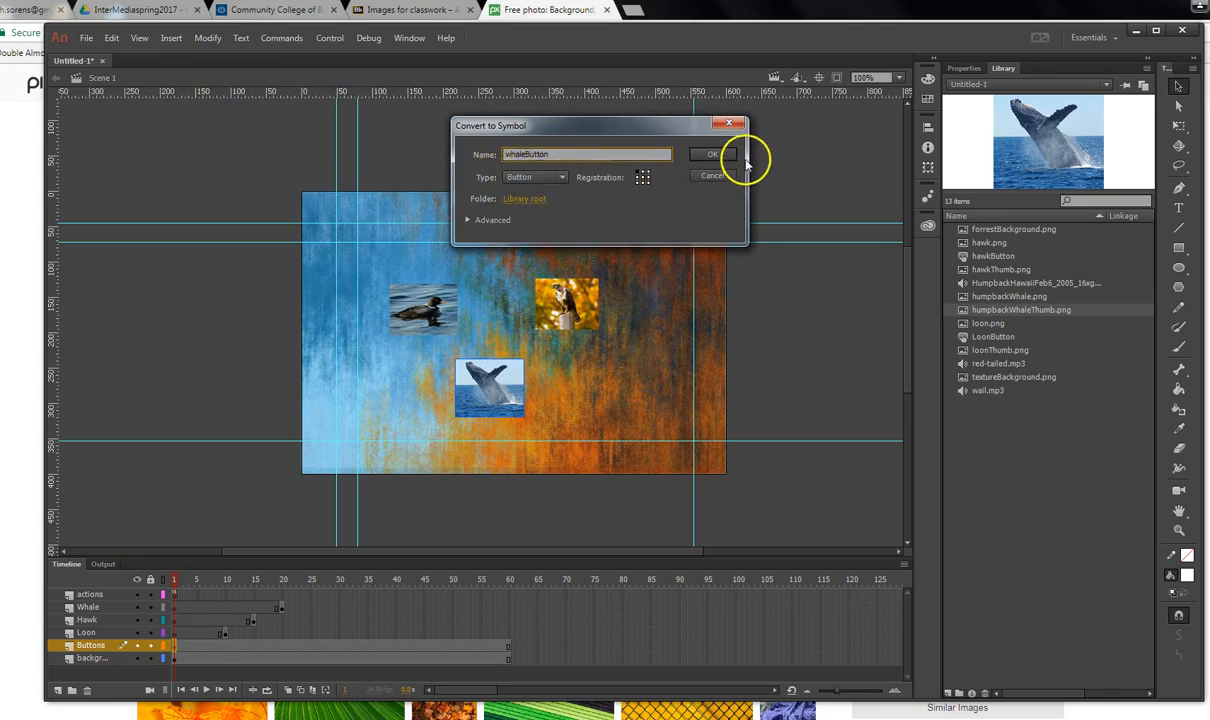
pyautogui.click(712, 154)
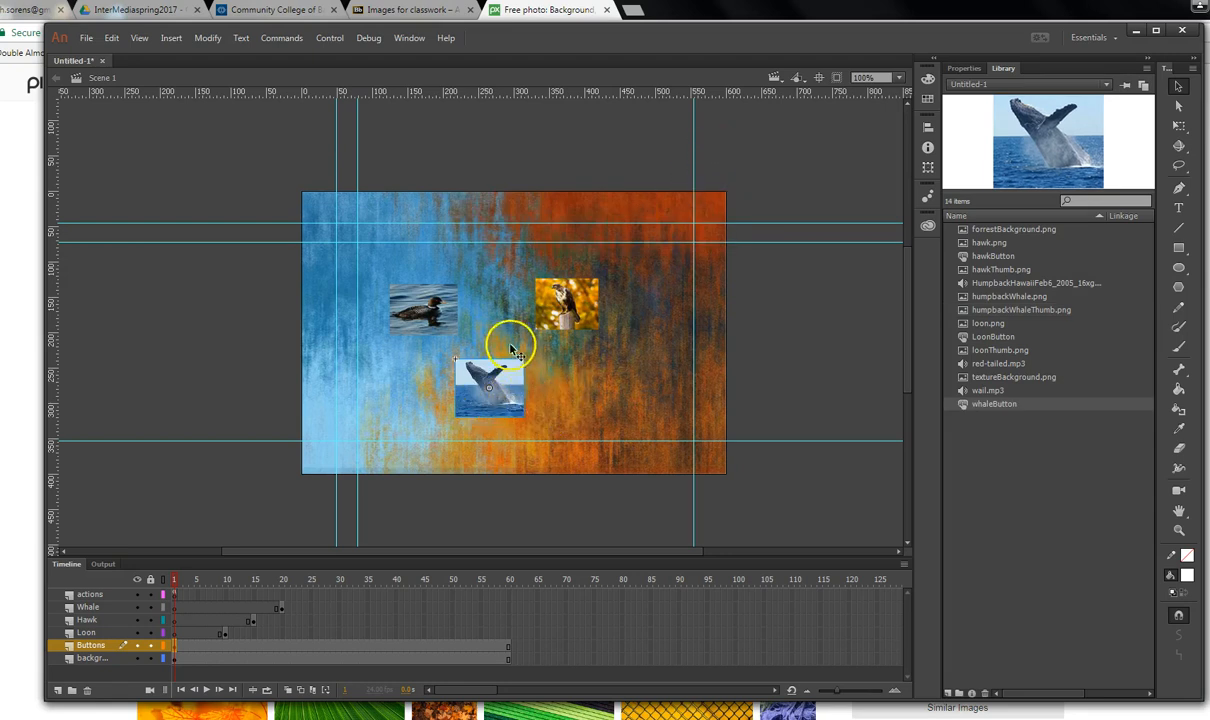
# Add the ActionScript Mouse Click Event code snippet for the whale button, accepting an automatic instance name.
pyautogui.rightClick(175, 597)
pyautogui.click(195, 582)
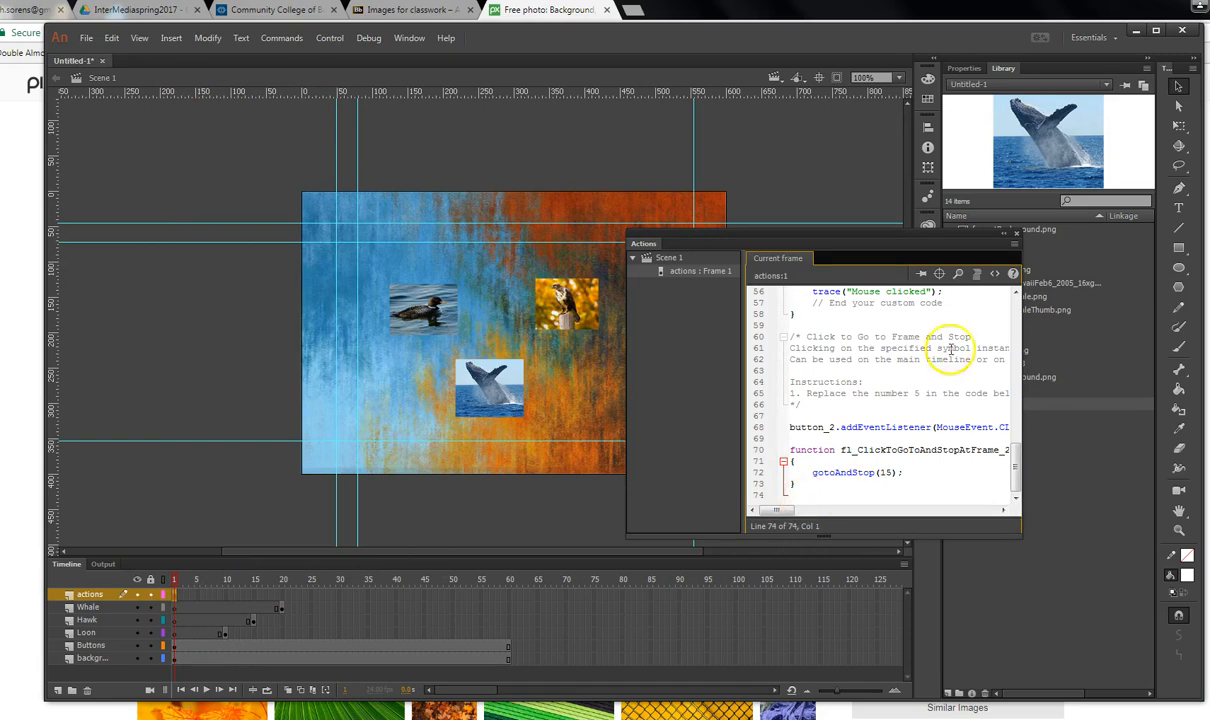
pyautogui.click(996, 274)
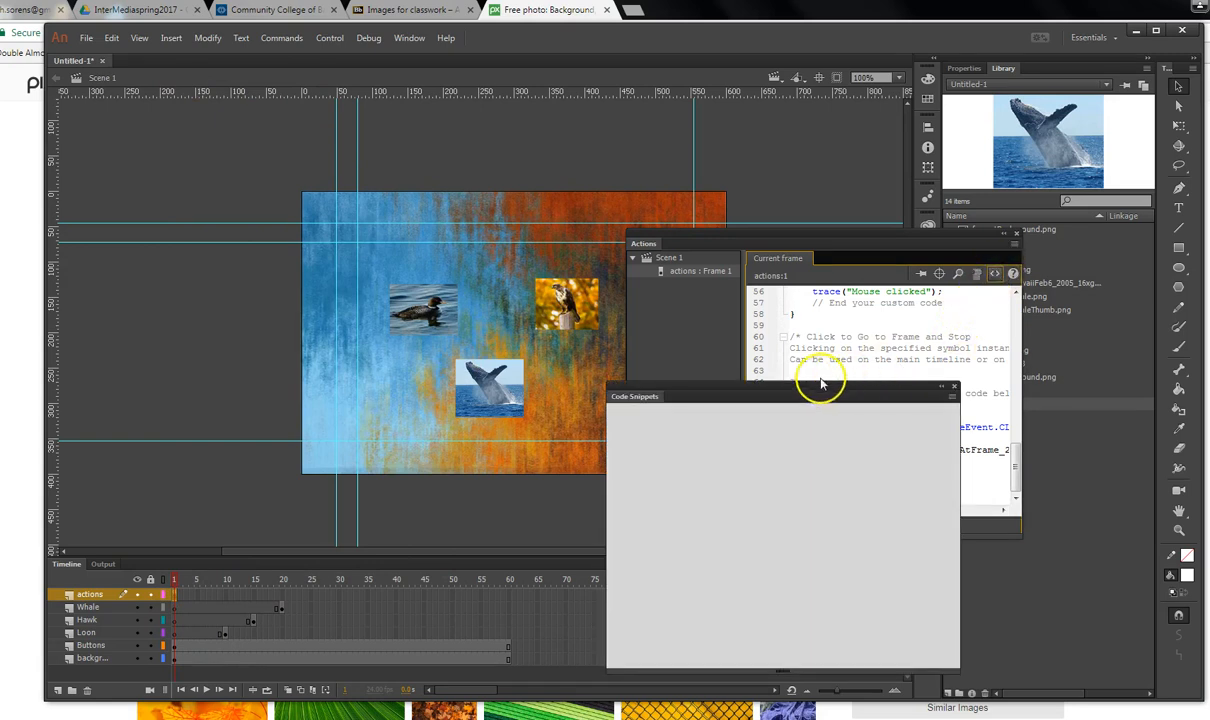
pyautogui.click(614, 433)
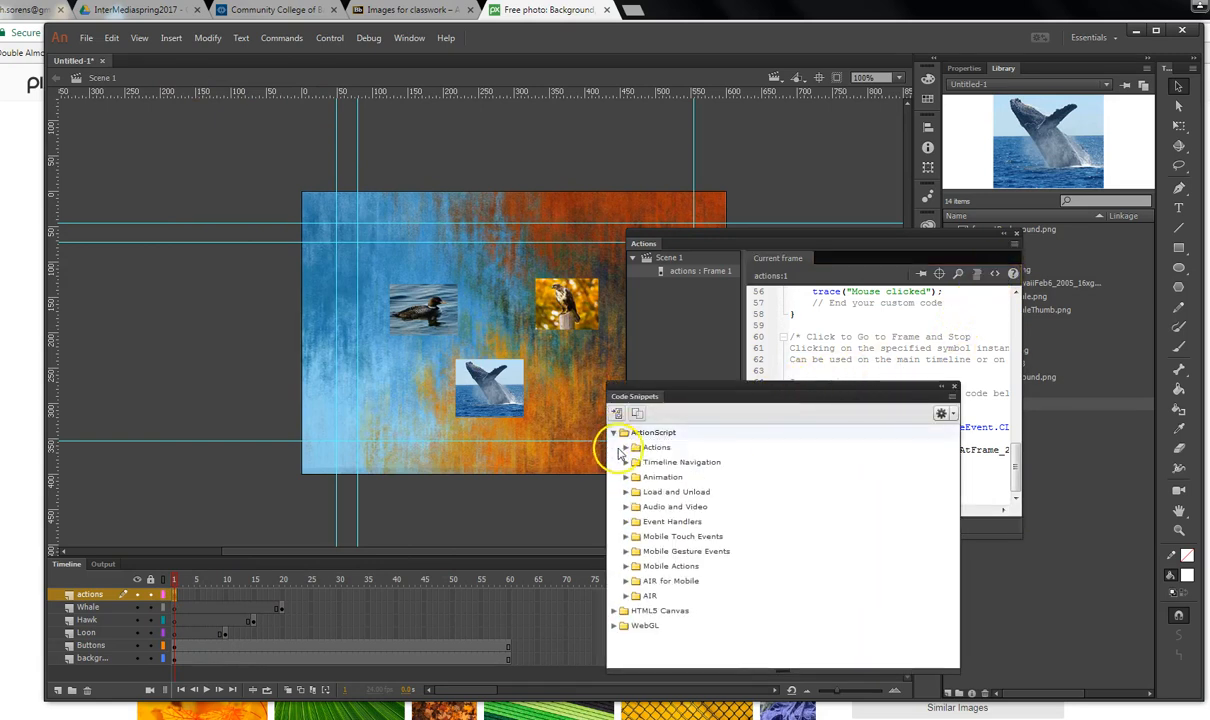
pyautogui.click(625, 523)
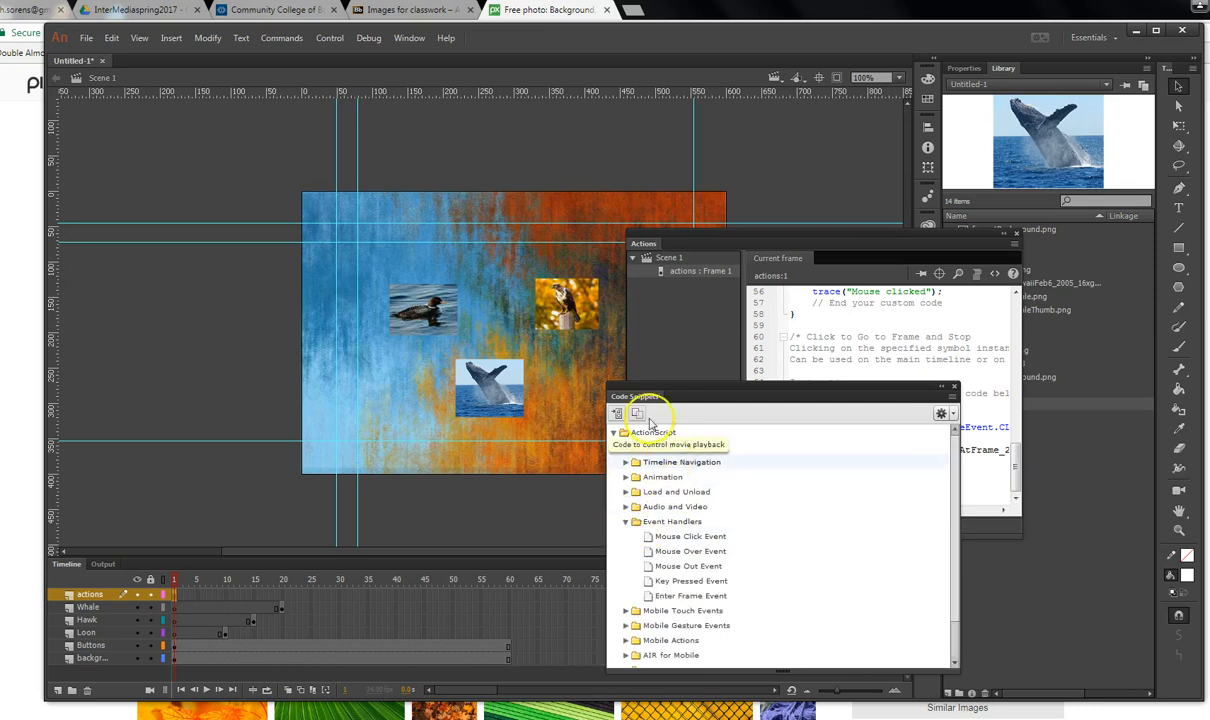
pyautogui.click(508, 397)
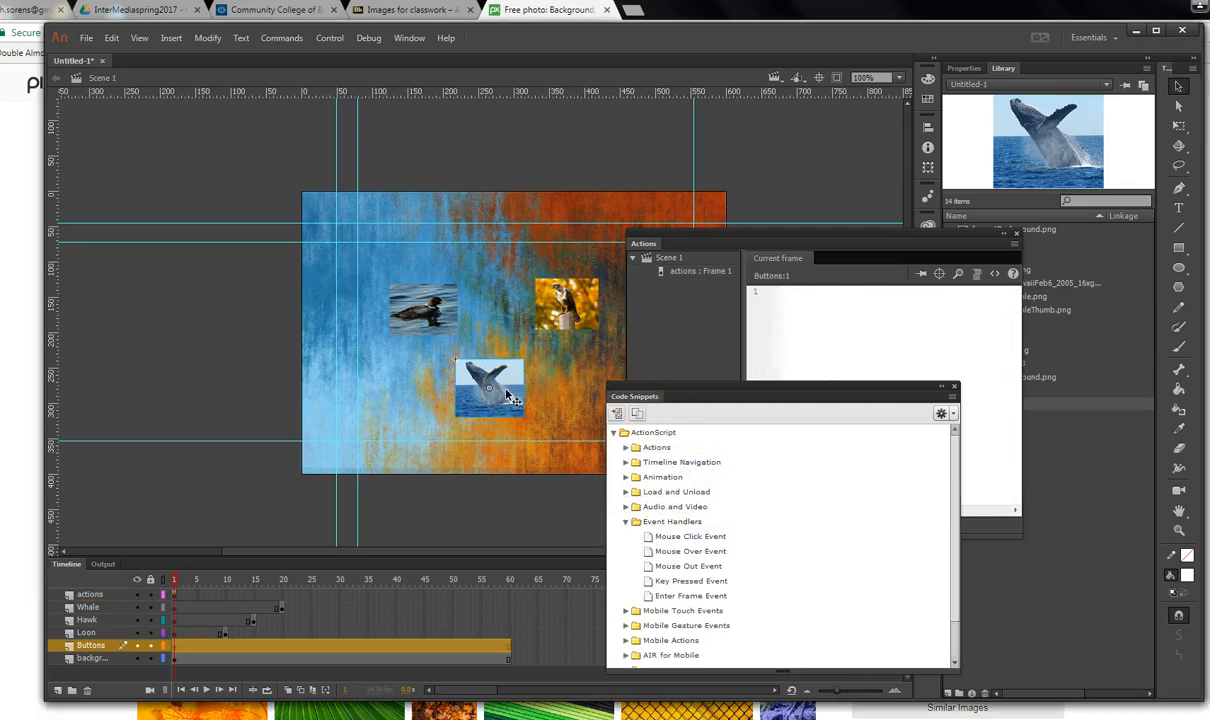
pyautogui.doubleClick(700, 540)
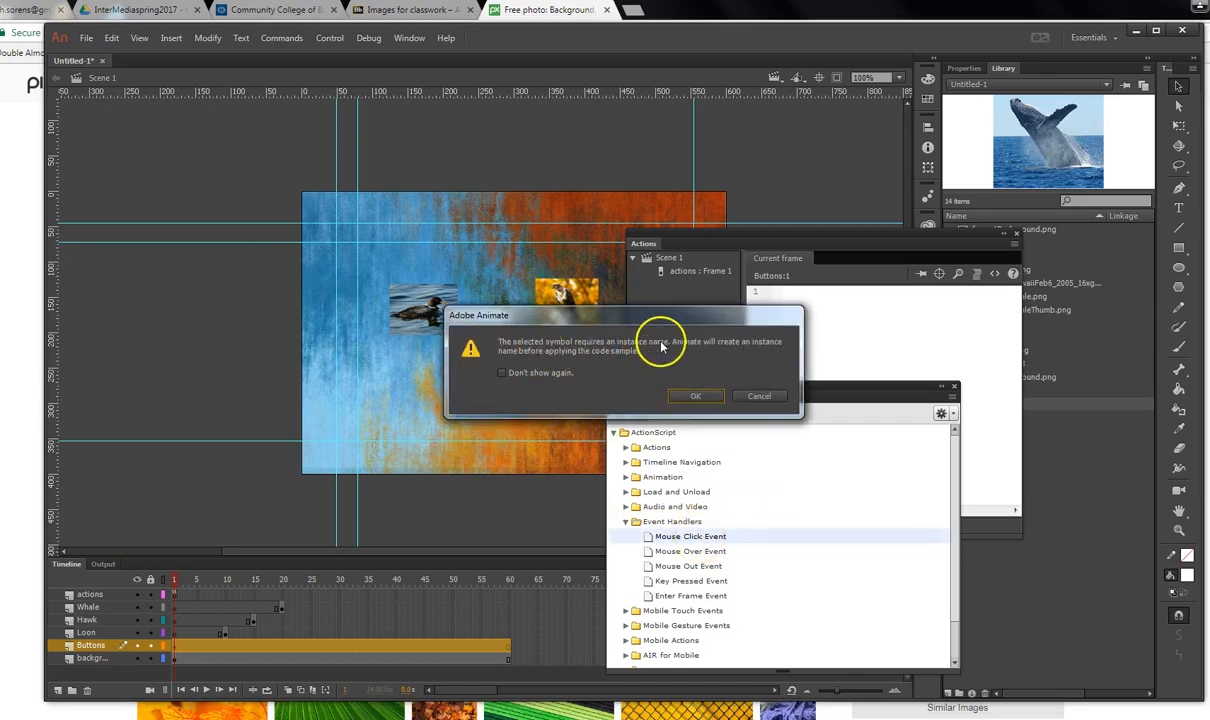
pyautogui.click(695, 396)
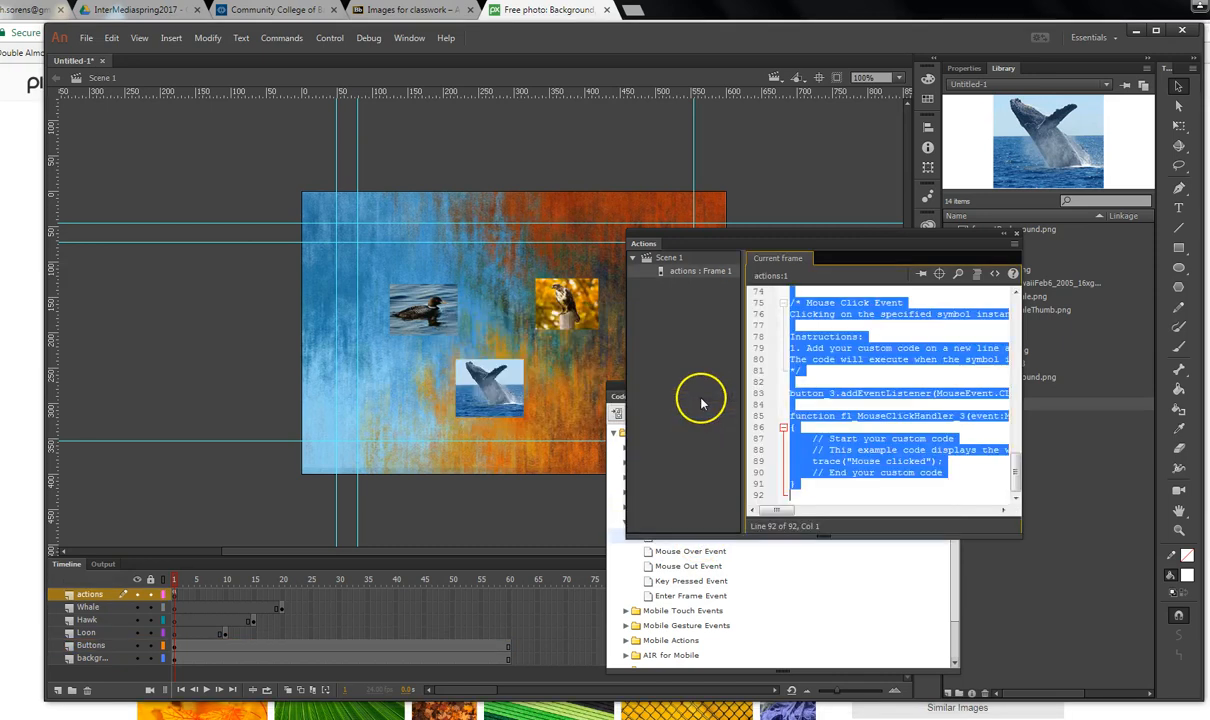
pyautogui.click(793, 495)
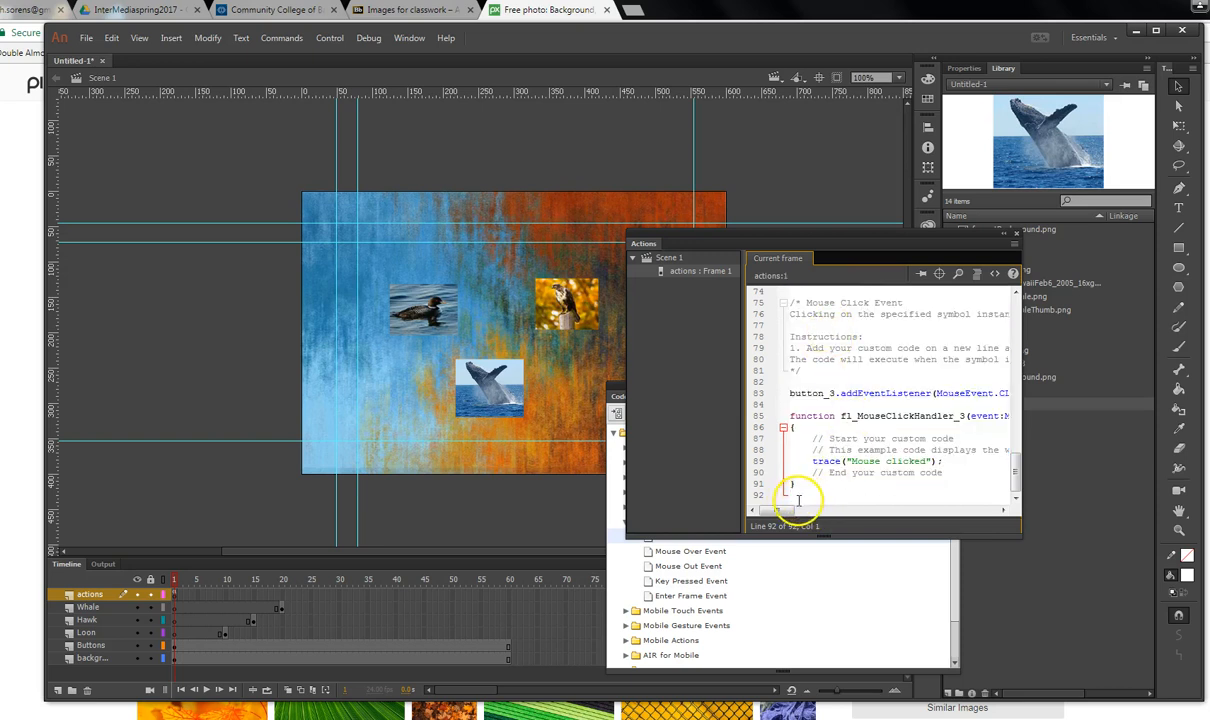
# Add the Click to Go to Frame and Stop snippet for the whale button with target frame 20, and close the code windows.
pyautogui.click(994, 273)
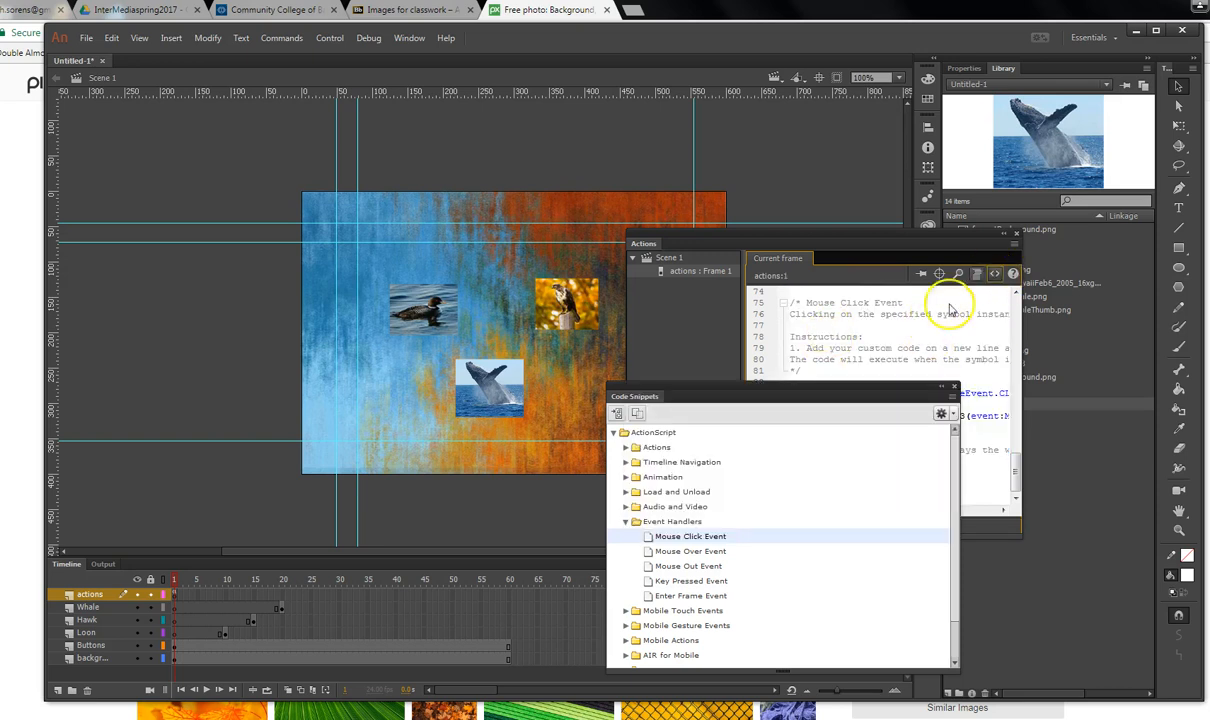
pyautogui.click(508, 394)
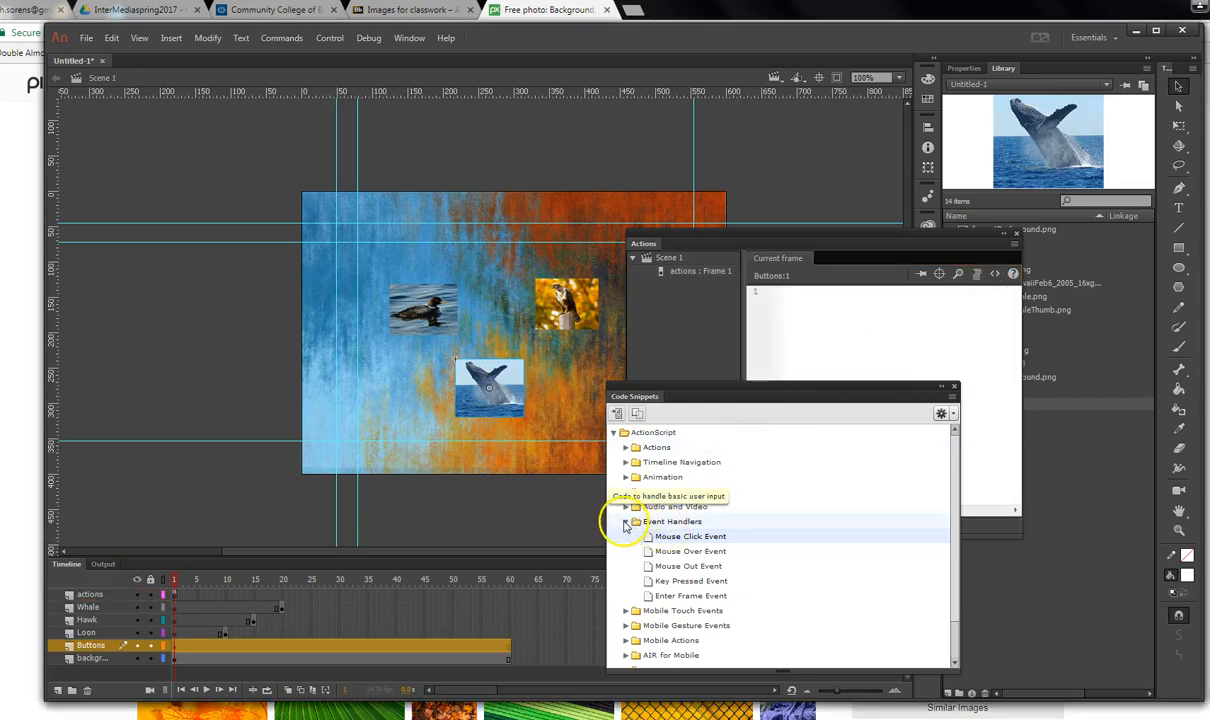
pyautogui.click(627, 522)
pyautogui.click(626, 463)
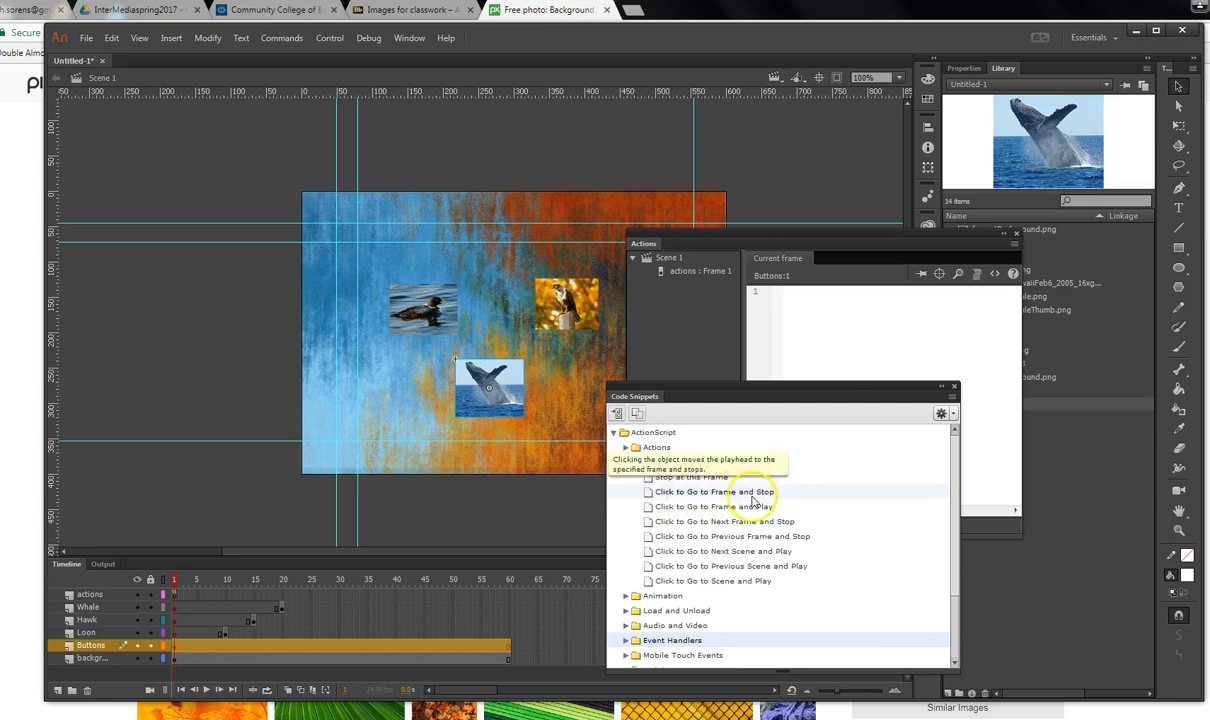
pyautogui.doubleClick(708, 497)
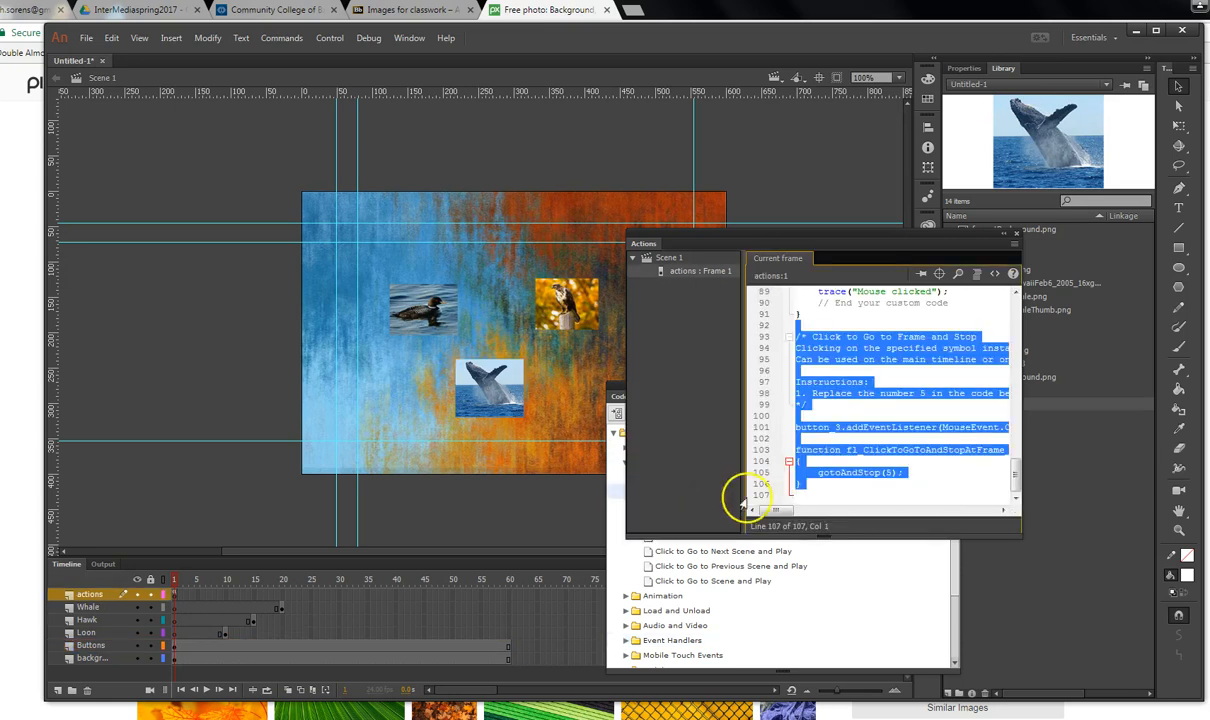
pyautogui.click(889, 471)
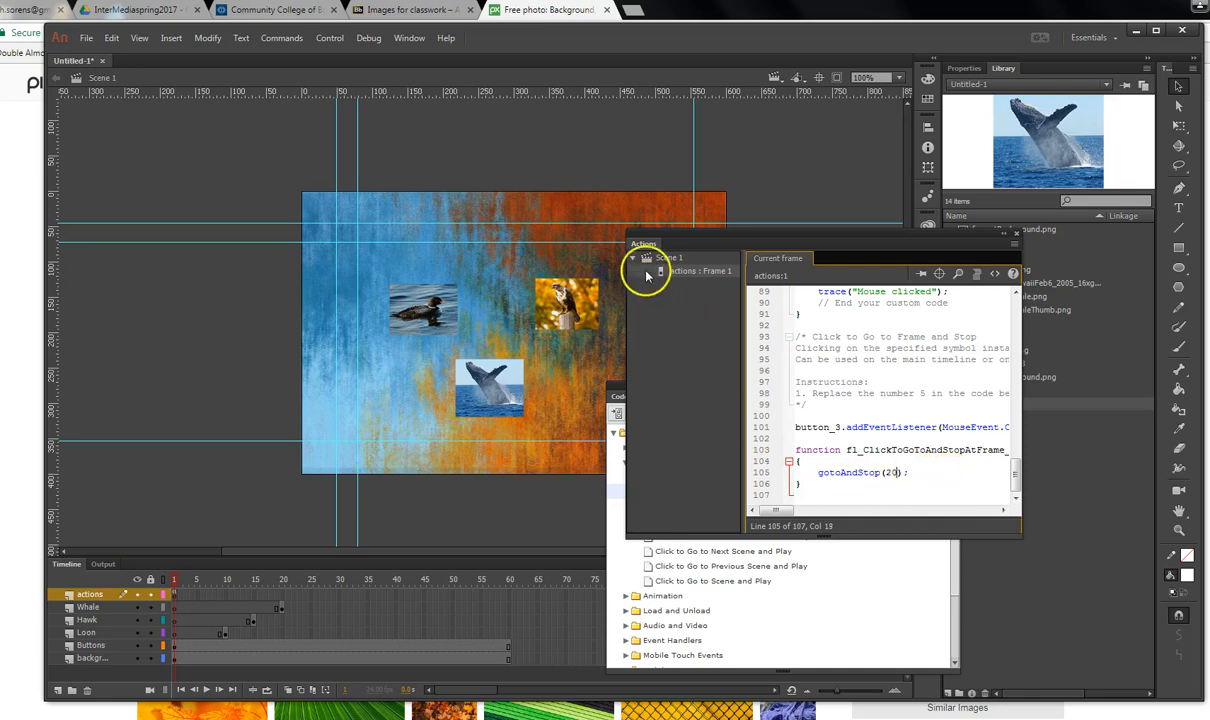
pyautogui.click(1014, 236)
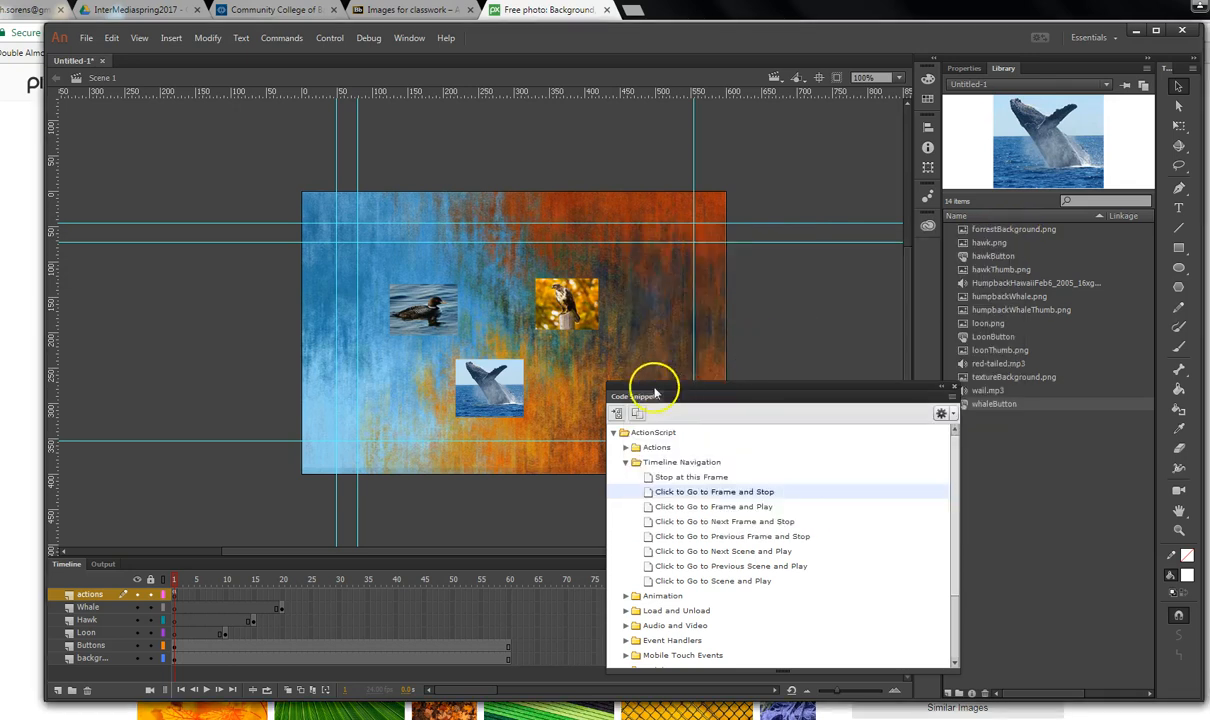
pyautogui.click(953, 390)
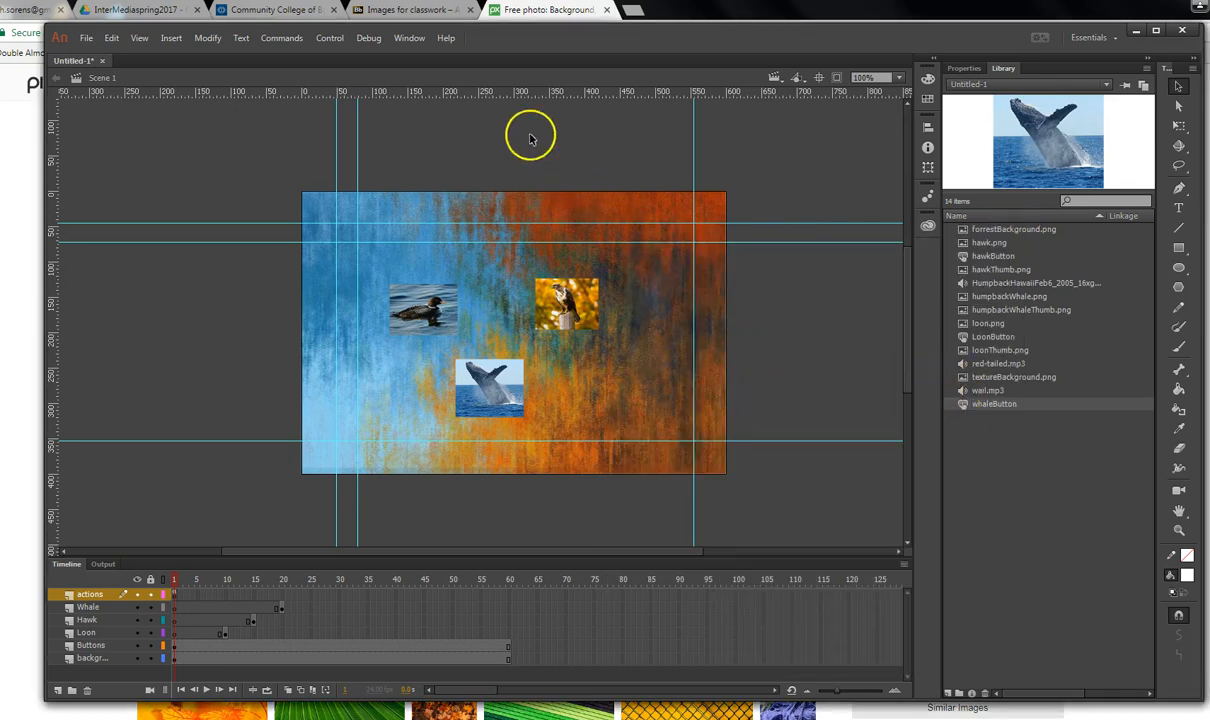
# Test the movie to check the three thumbnail buttons, and close the preview.
pyautogui.click(327, 40)
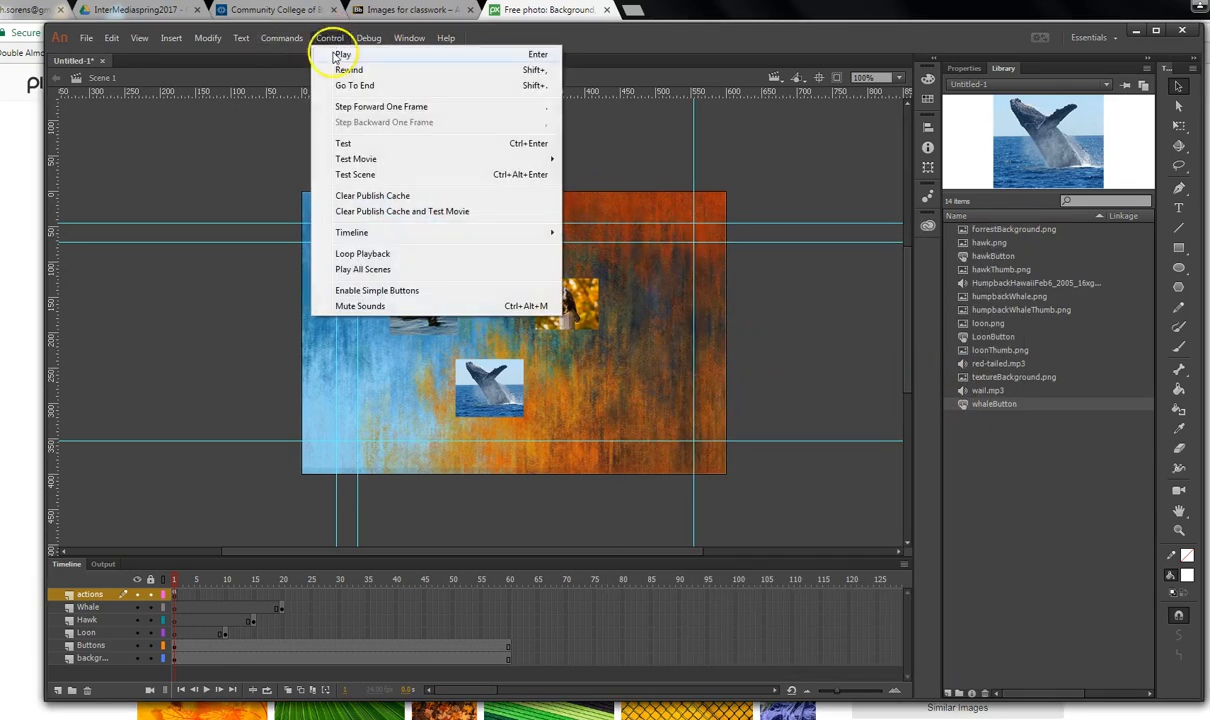
pyautogui.click(352, 146)
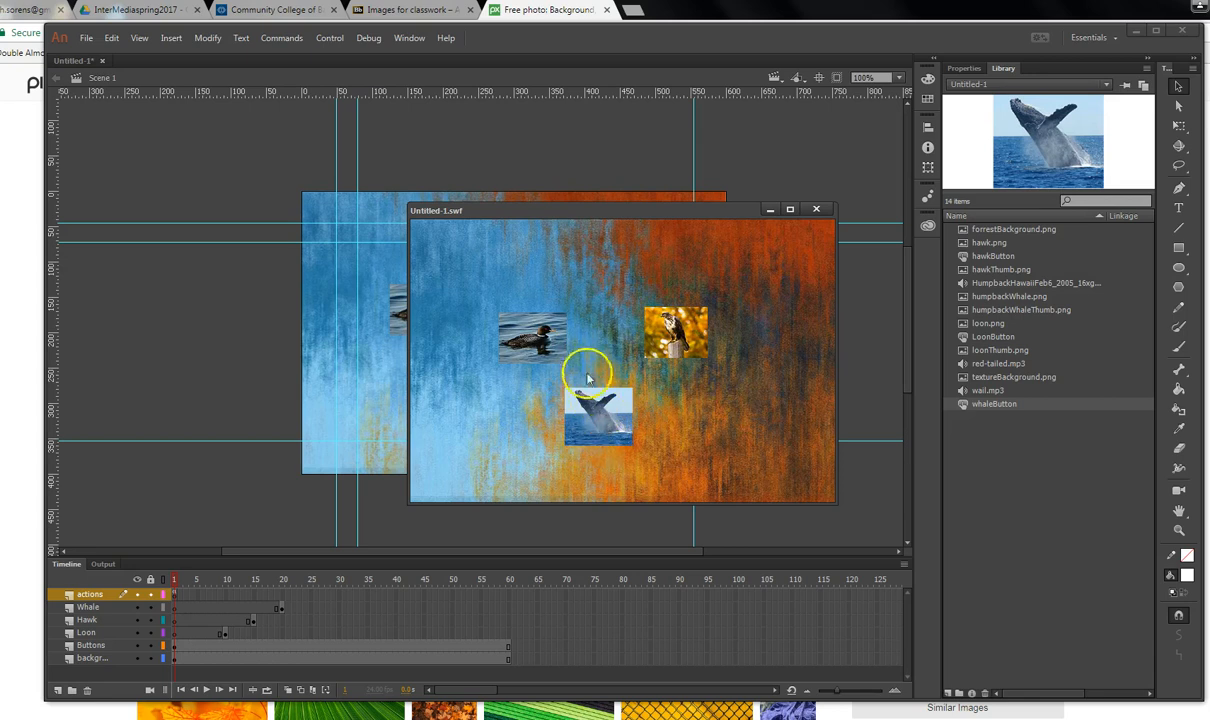
pyautogui.click(816, 209)
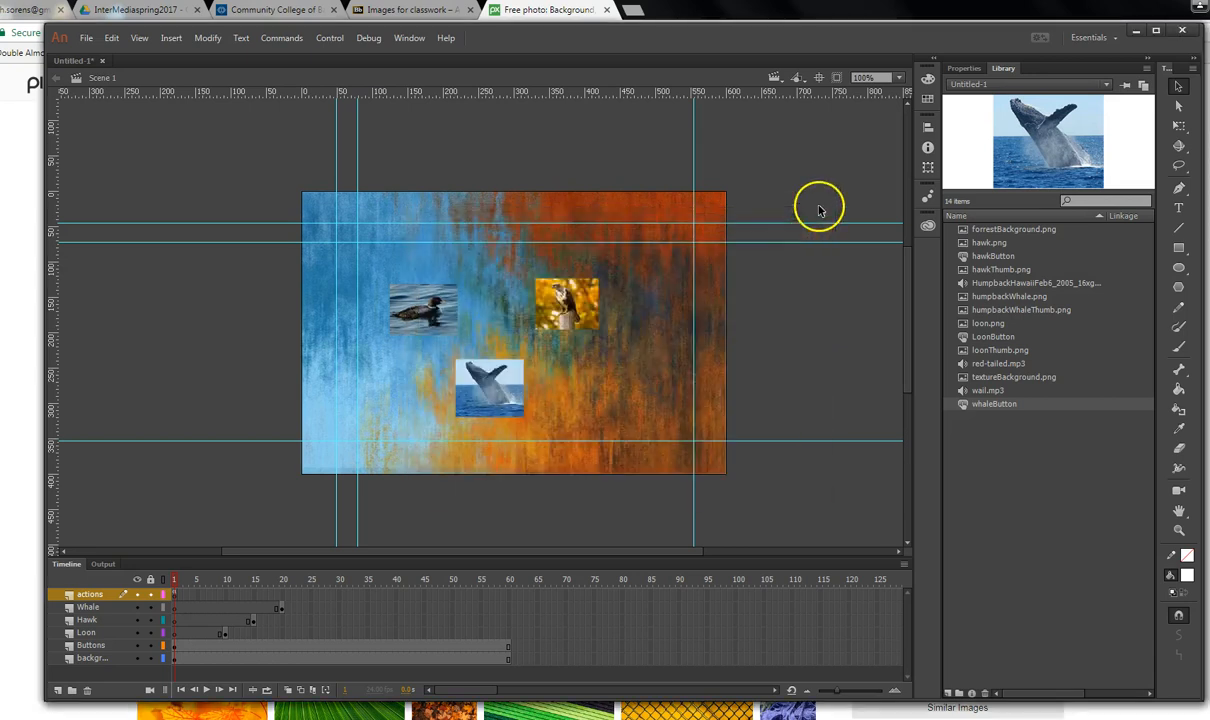
# Open whaleButton for editing, name its layer "button" and insert keyframes on the Over and Down states.
pyautogui.click(493, 391)
pyautogui.doubleClick(510, 390)
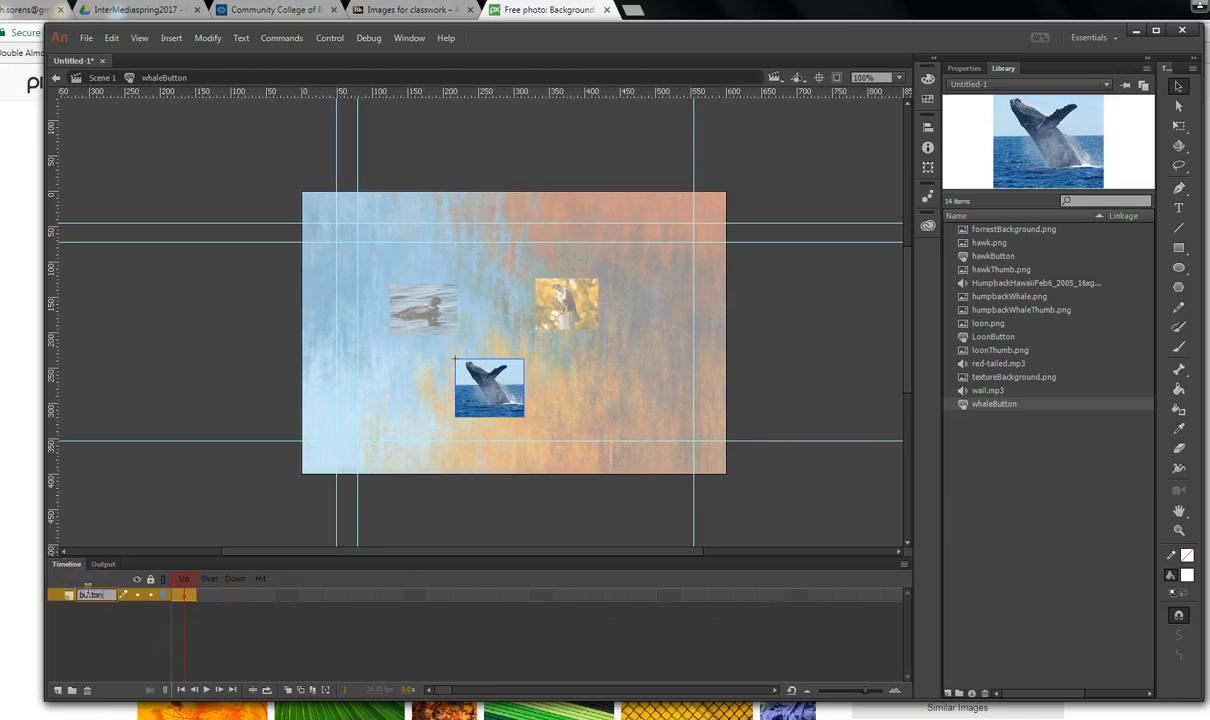
pyautogui.click(208, 594)
pyautogui.rightClick(209, 594)
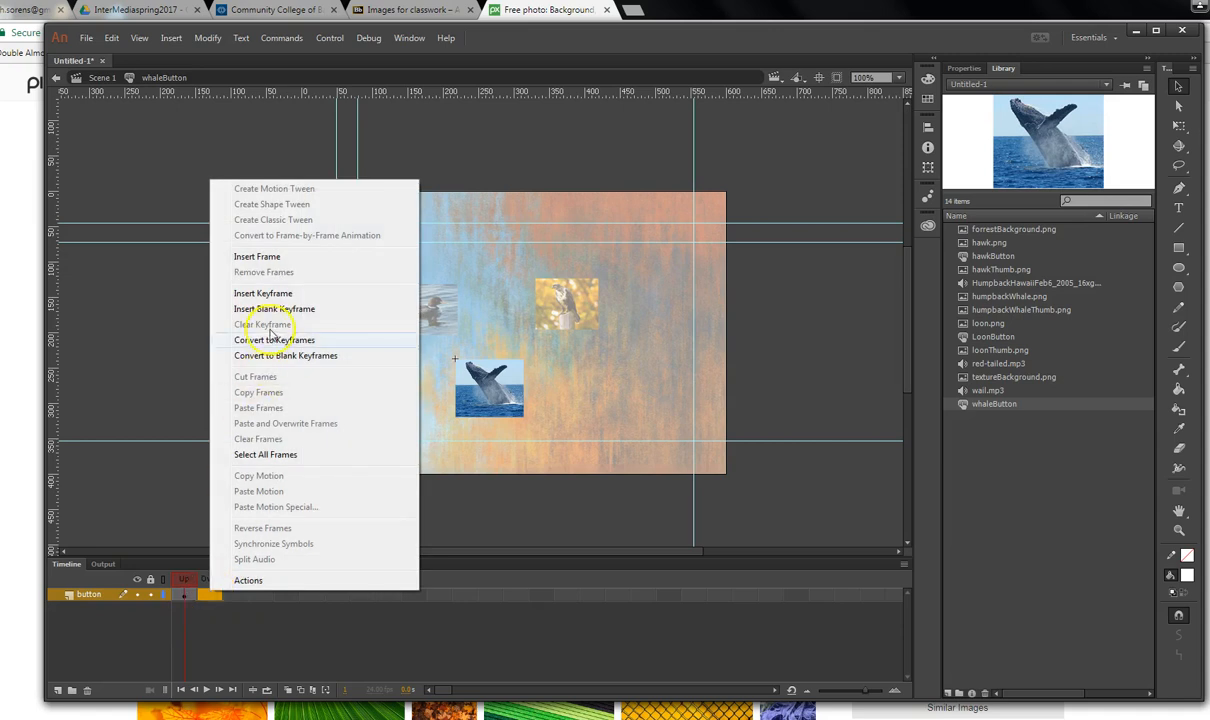
pyautogui.click(279, 296)
pyautogui.rightClick(236, 594)
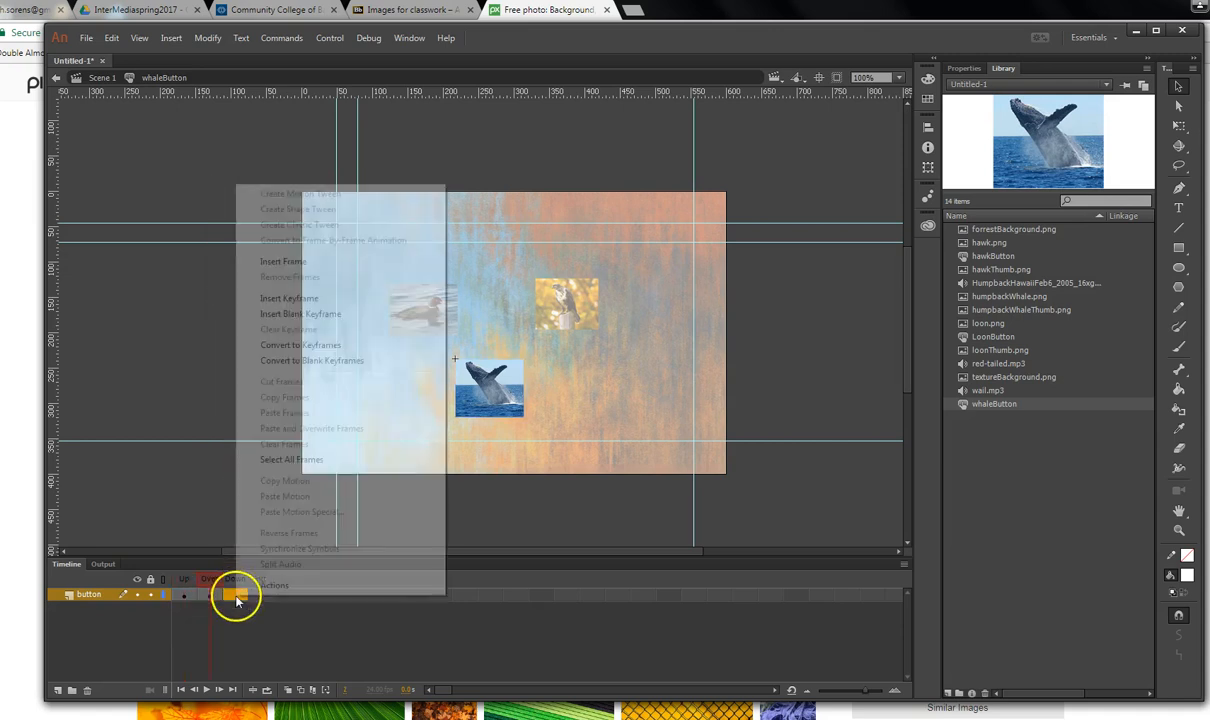
pyautogui.click(290, 298)
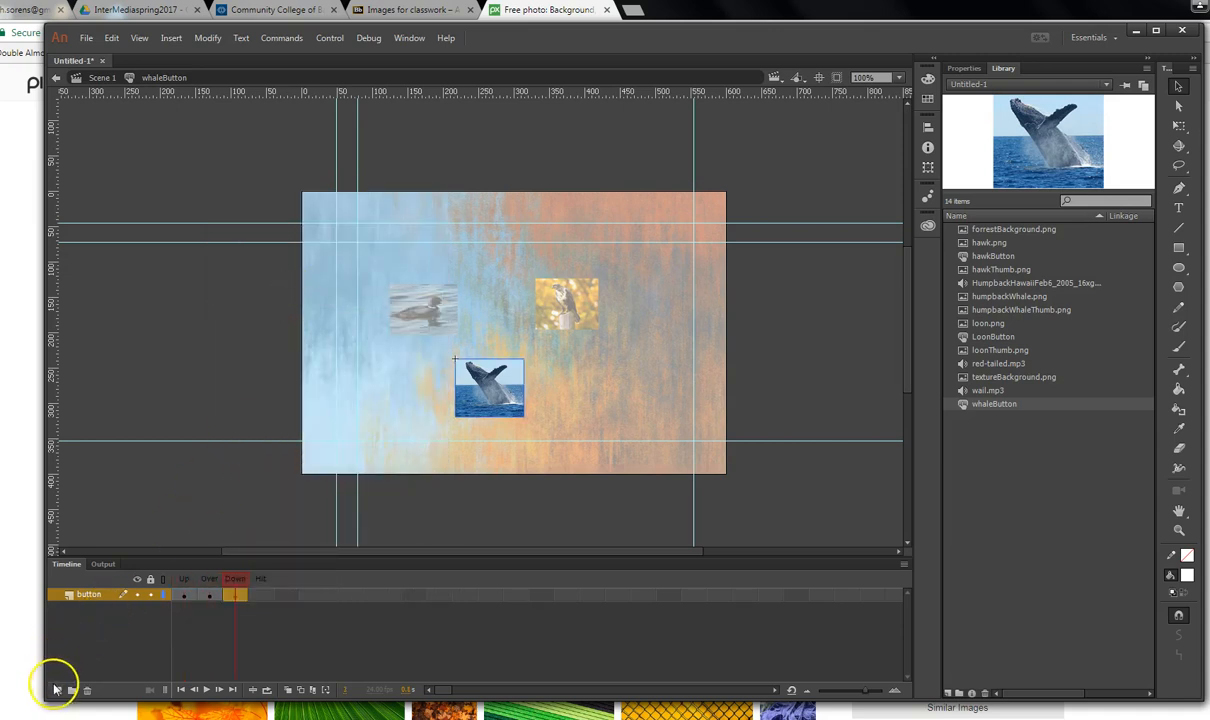
# Add a layer named "text" above the button layer in whaleButton, with keyframes on the Over and Down states.
pyautogui.click(58, 692)
pyautogui.doubleClick(106, 594)
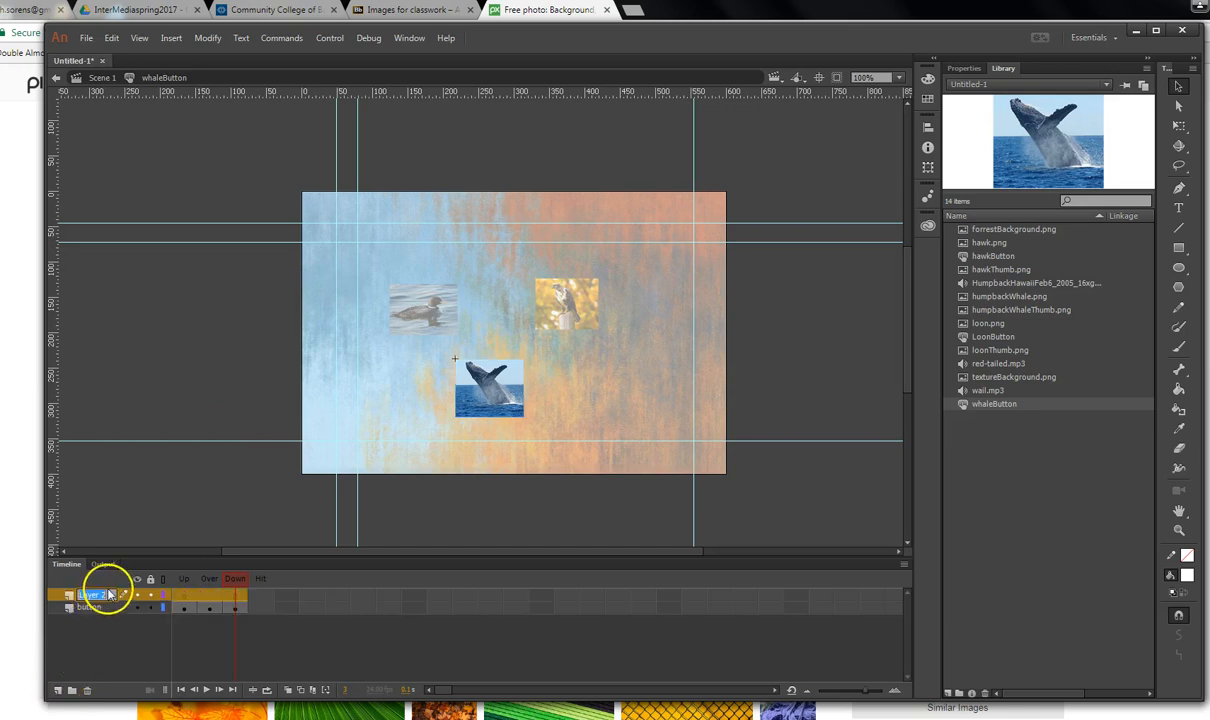
pyautogui.press('Return')
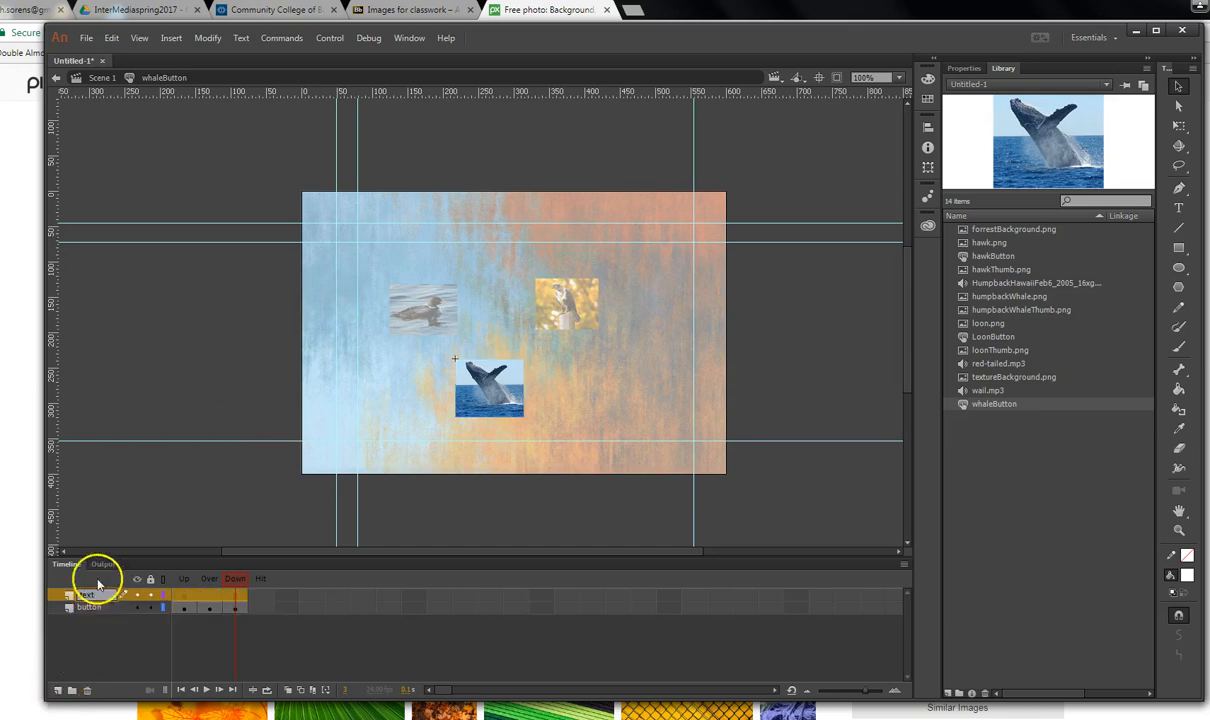
pyautogui.rightClick(210, 597)
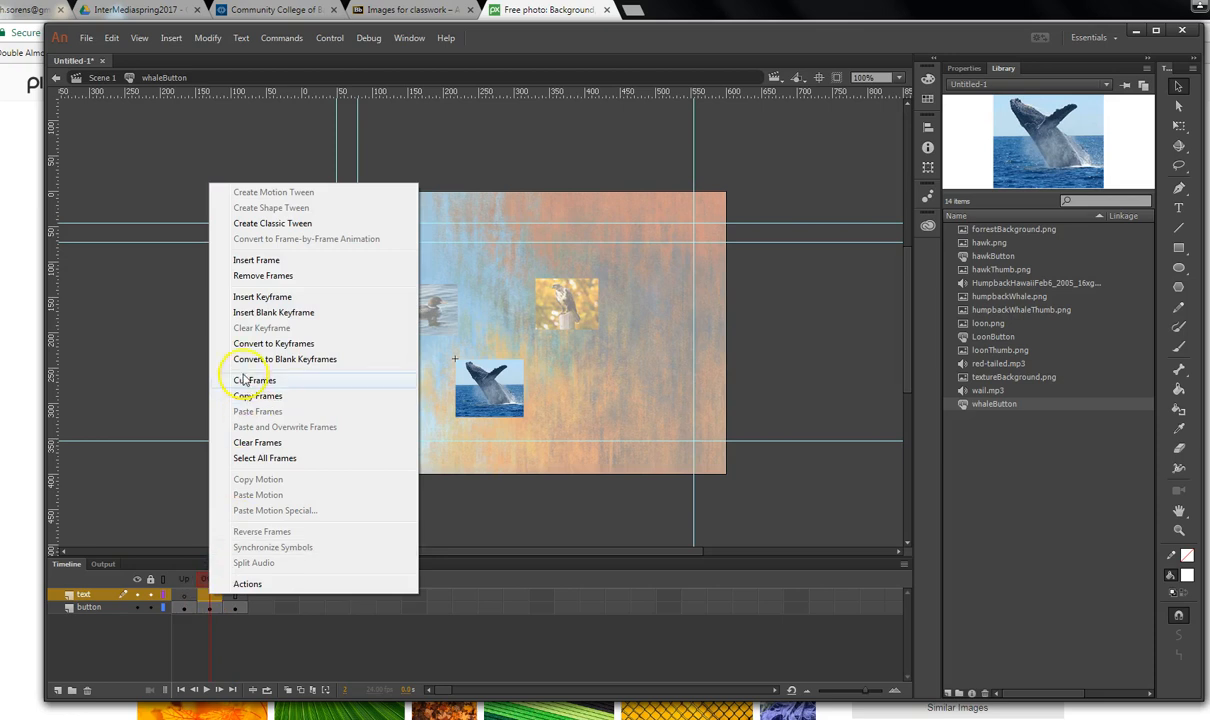
pyautogui.click(270, 297)
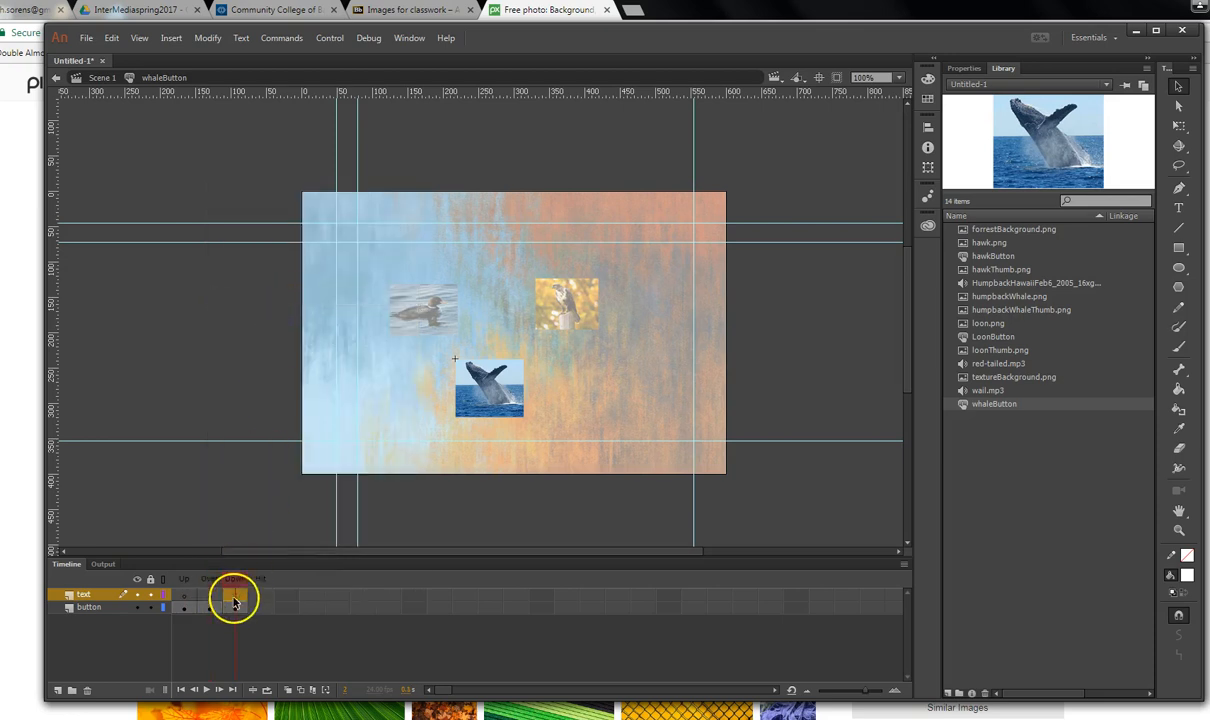
pyautogui.rightClick(236, 595)
pyautogui.click(288, 304)
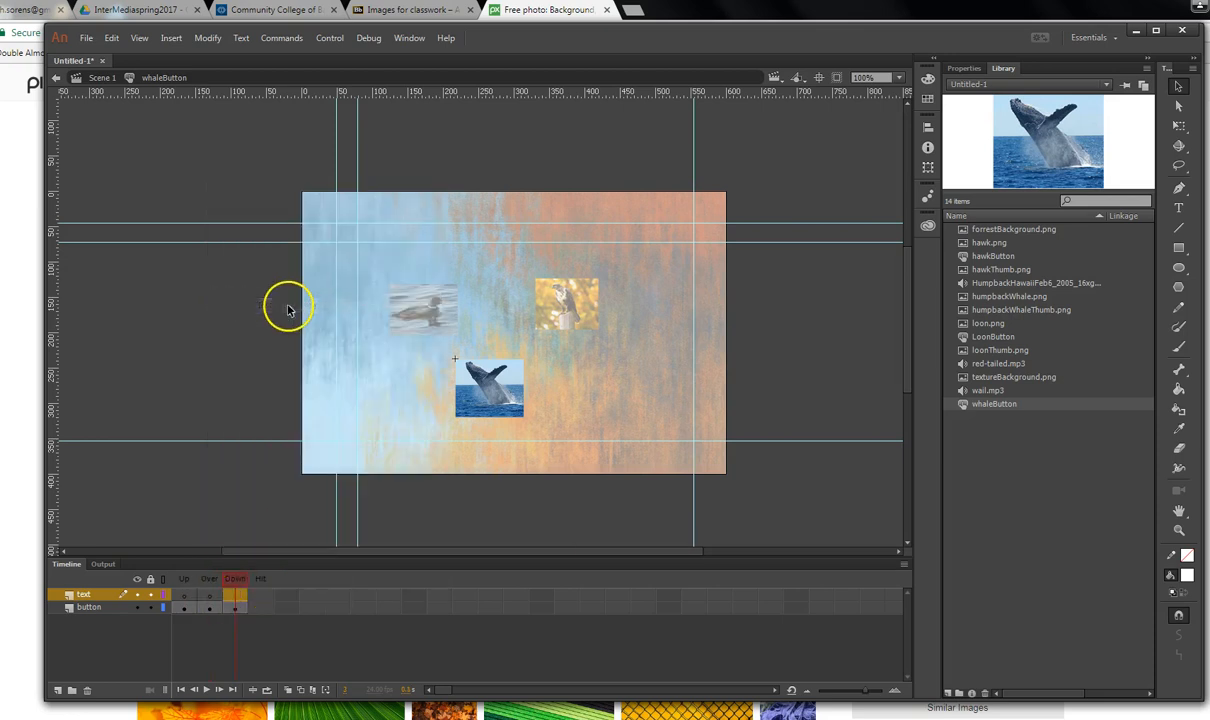
# Add a layer named "audio" above the text layer in whaleButton, with a keyframe on the Down state.
pyautogui.click(58, 690)
pyautogui.doubleClick(93, 594)
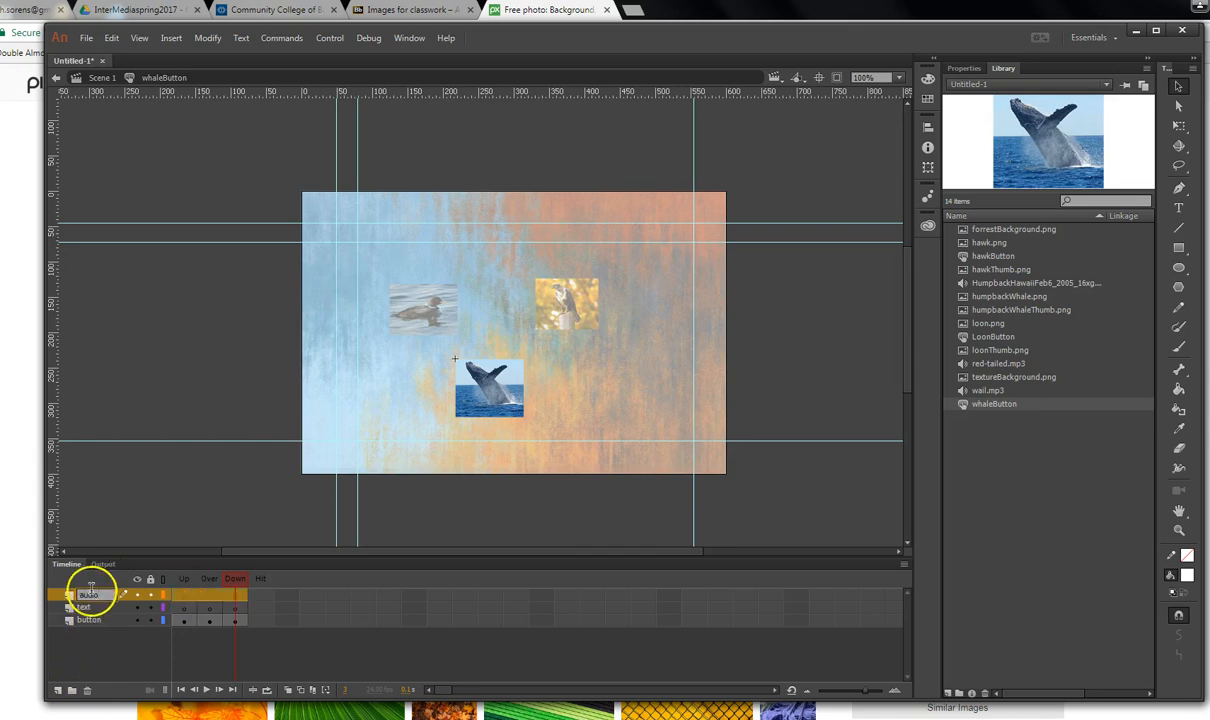
pyautogui.click(235, 597)
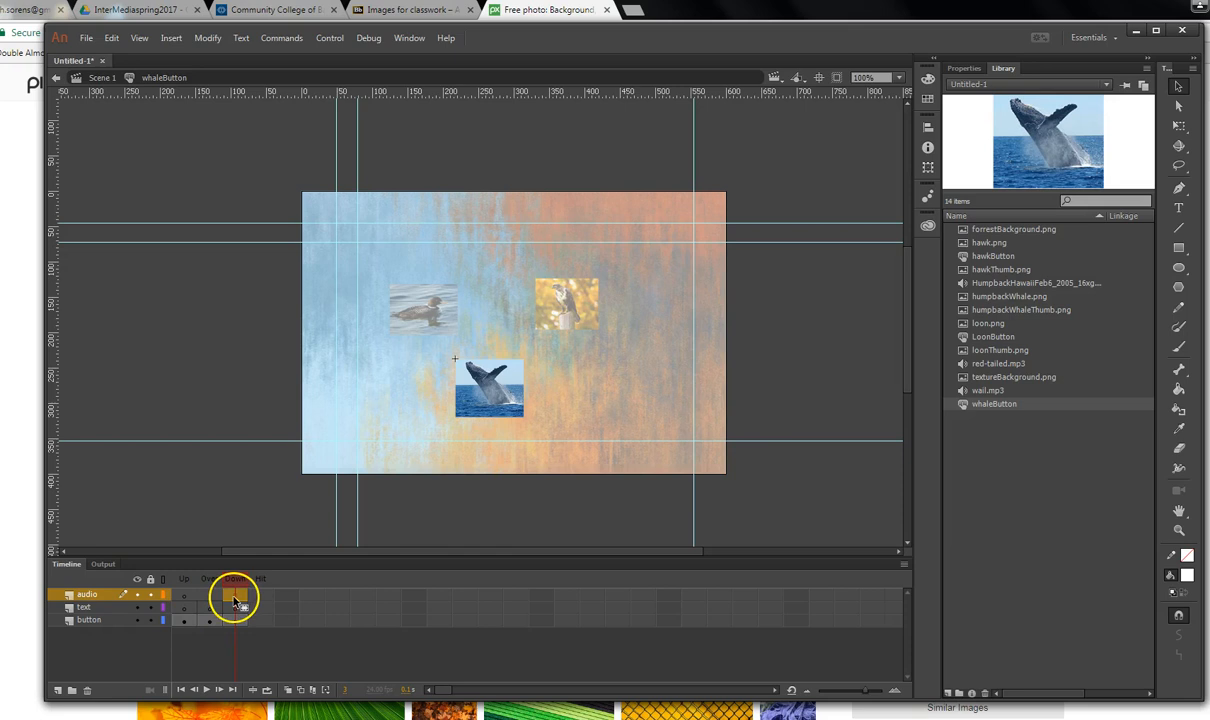
pyautogui.rightClick(235, 599)
pyautogui.click(290, 299)
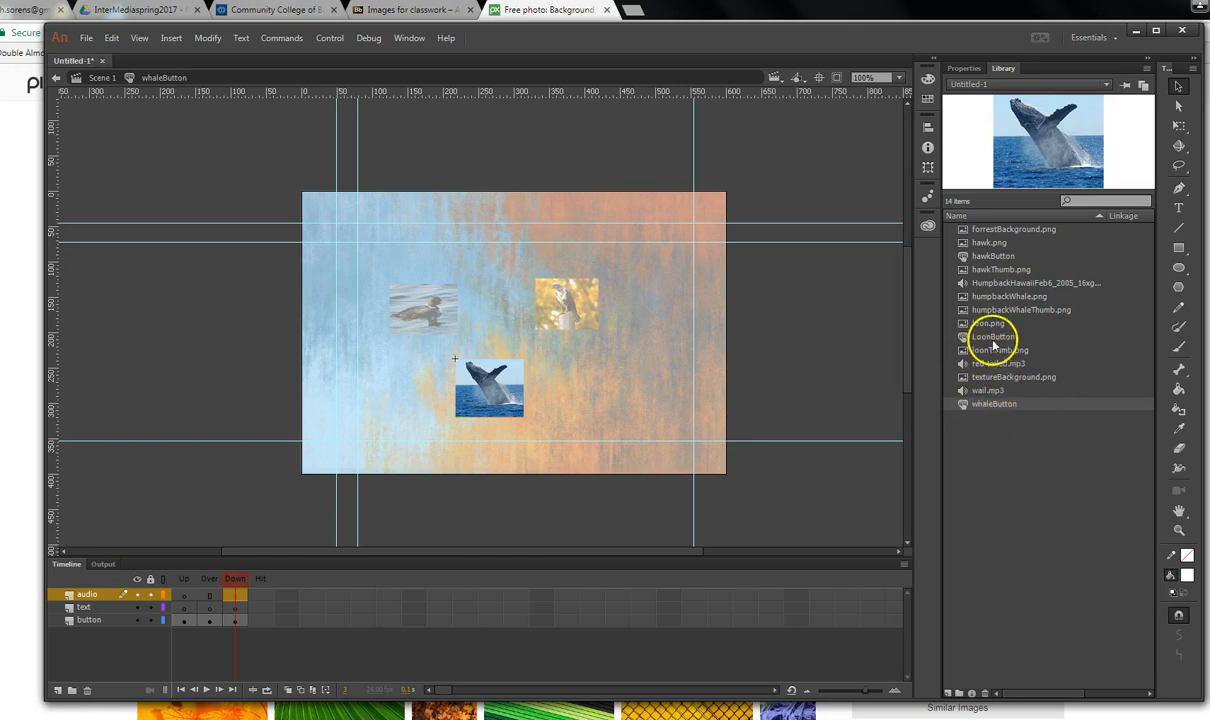
# Place the HumpbackHawaiiFeb6_2005 sound from the library on the audio layer's Down state in whaleButton.
pyautogui.click(1007, 285)
pyautogui.moveTo(1008, 286); pyautogui.dragTo(490, 393)
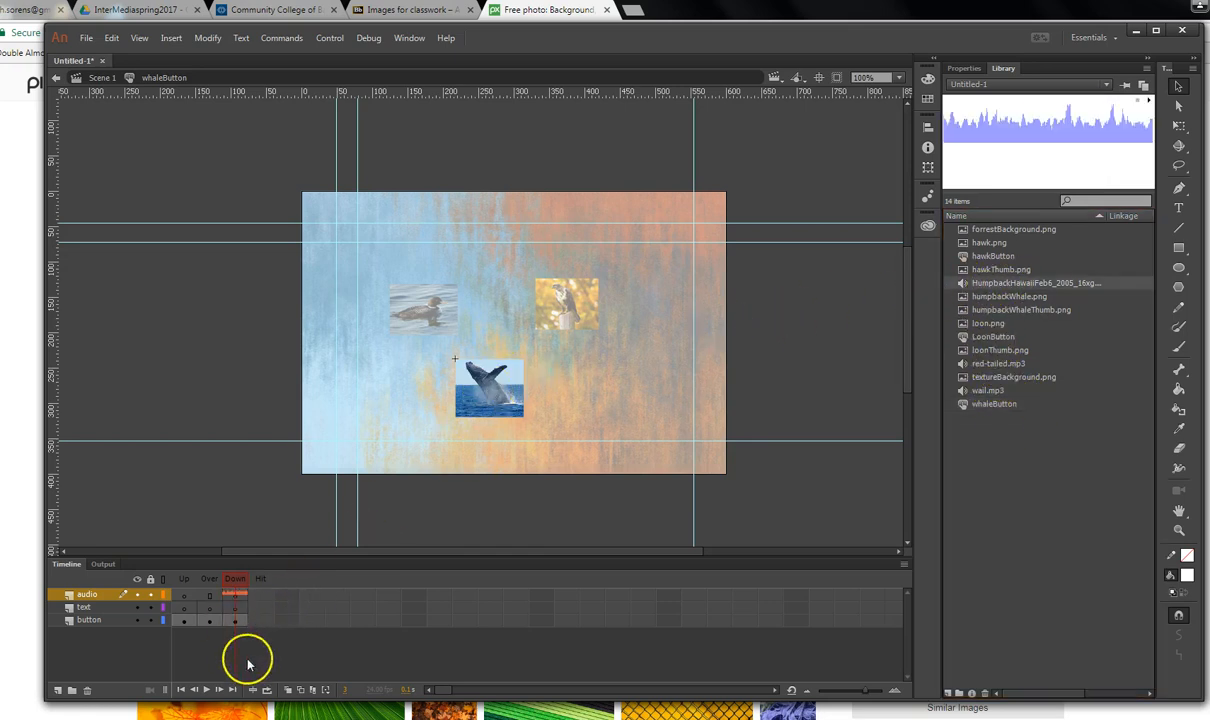
# Add the static text "Whale" in 20 pt Times New Roman below the whale thumbnail on the text layer's Over state.
pyautogui.click(208, 608)
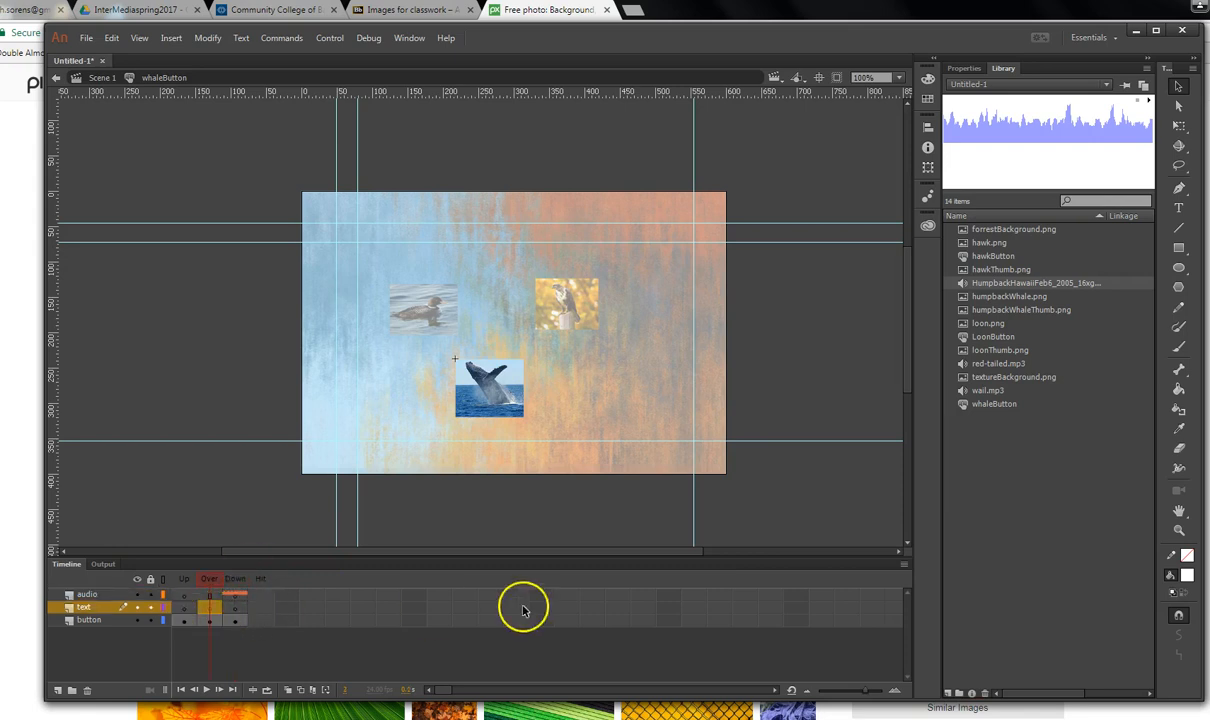
pyautogui.click(1179, 207)
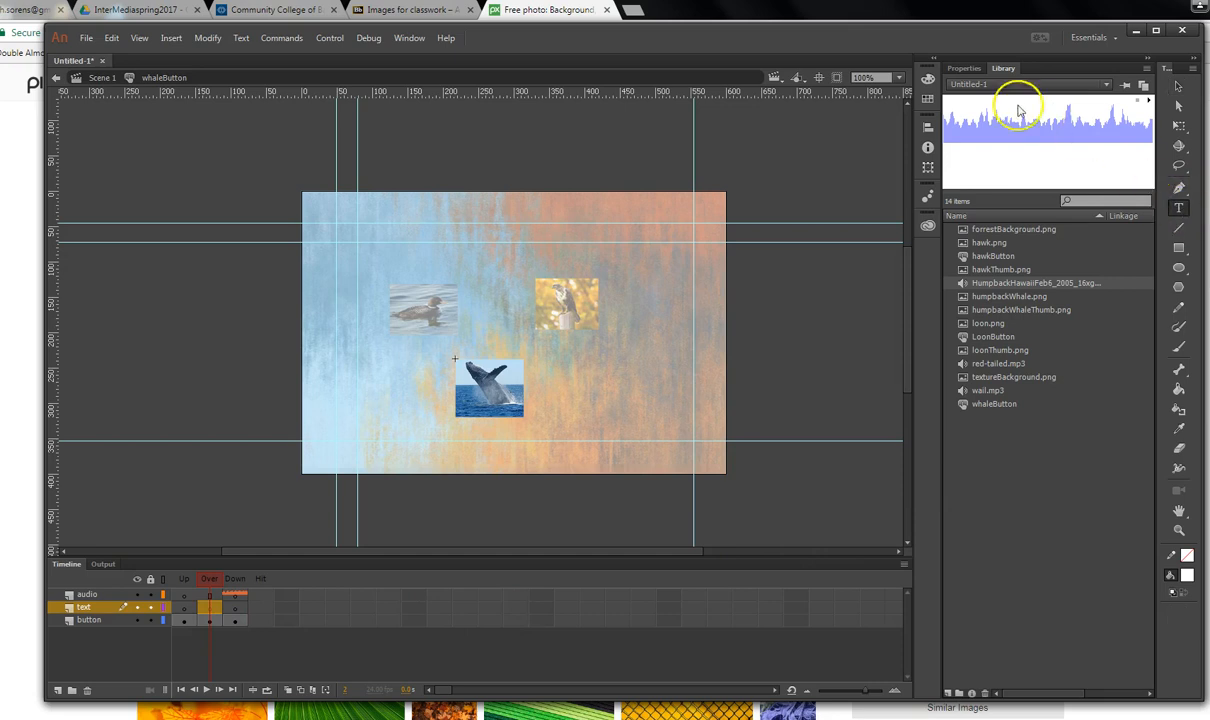
pyautogui.click(964, 68)
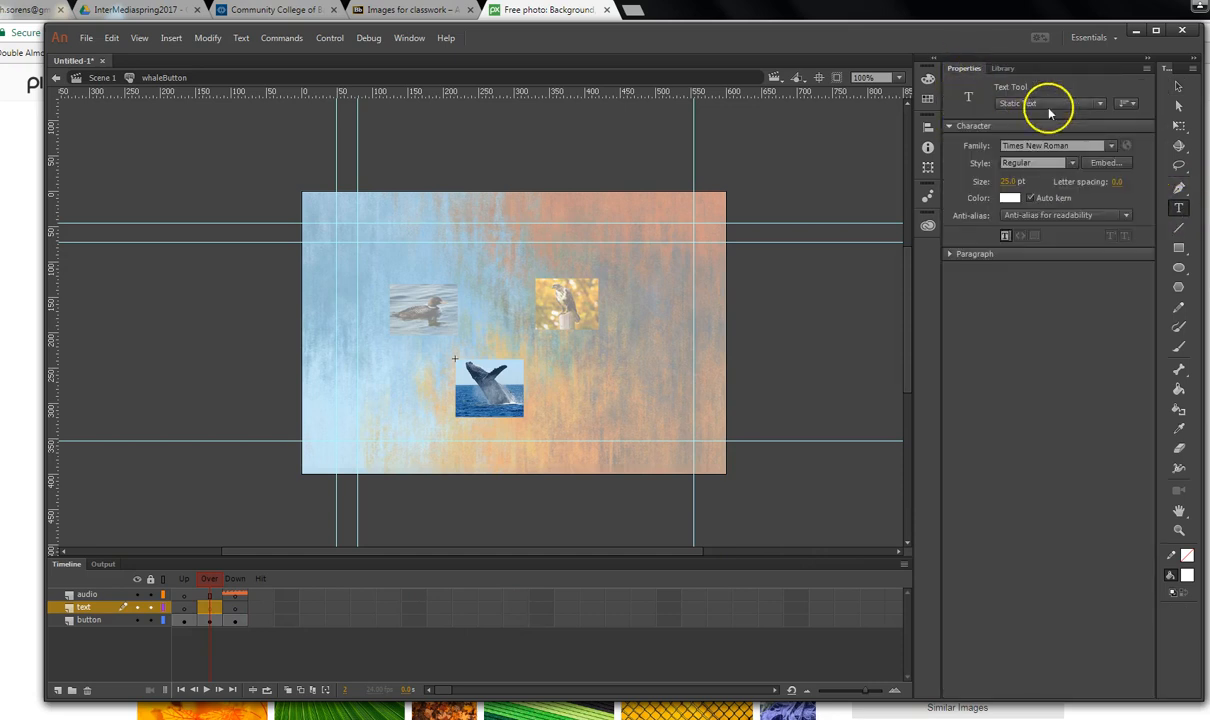
pyautogui.click(1012, 181)
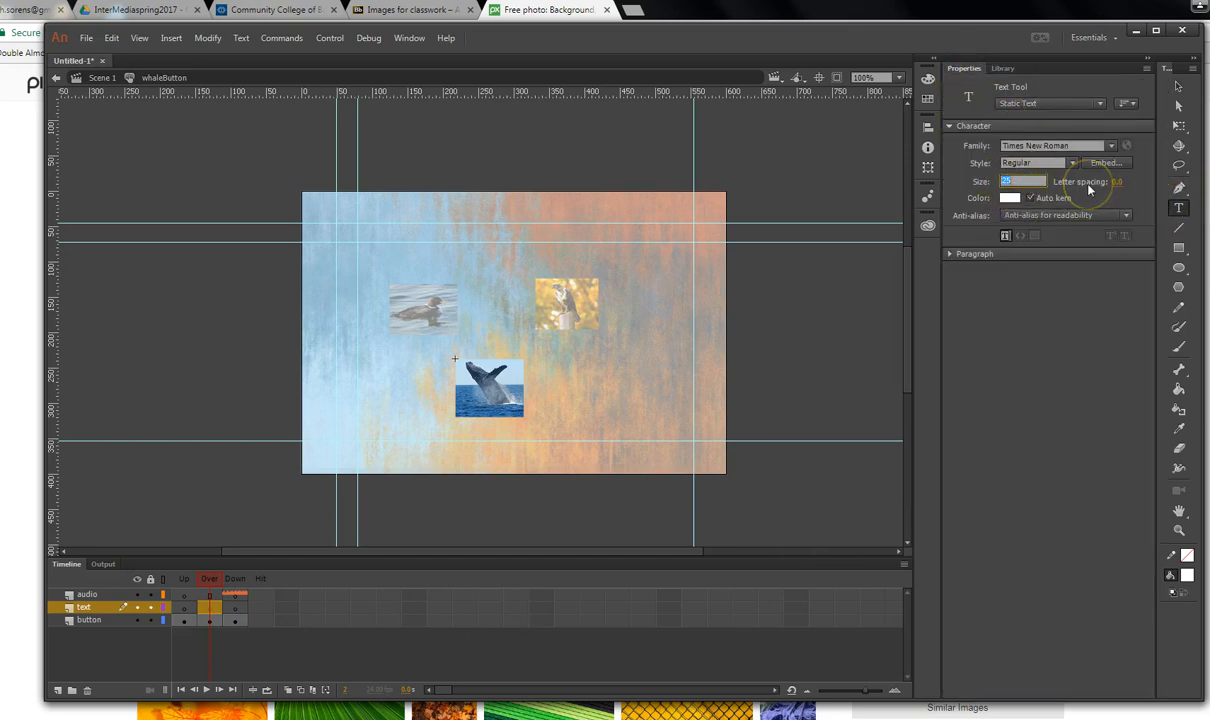
pyautogui.click(465, 428)
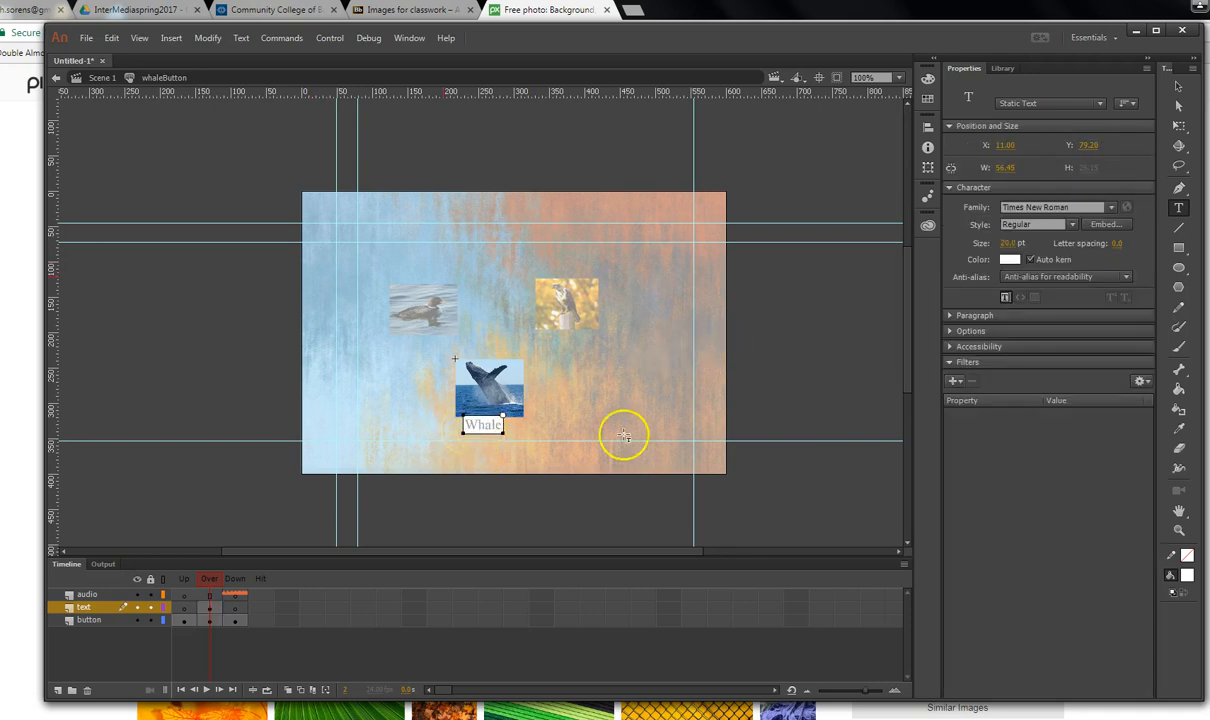
# Nudge the "Whale" label to X 21, Y 80.2 so it sits centred under the thumbnail.
pyautogui.click(1178, 87)
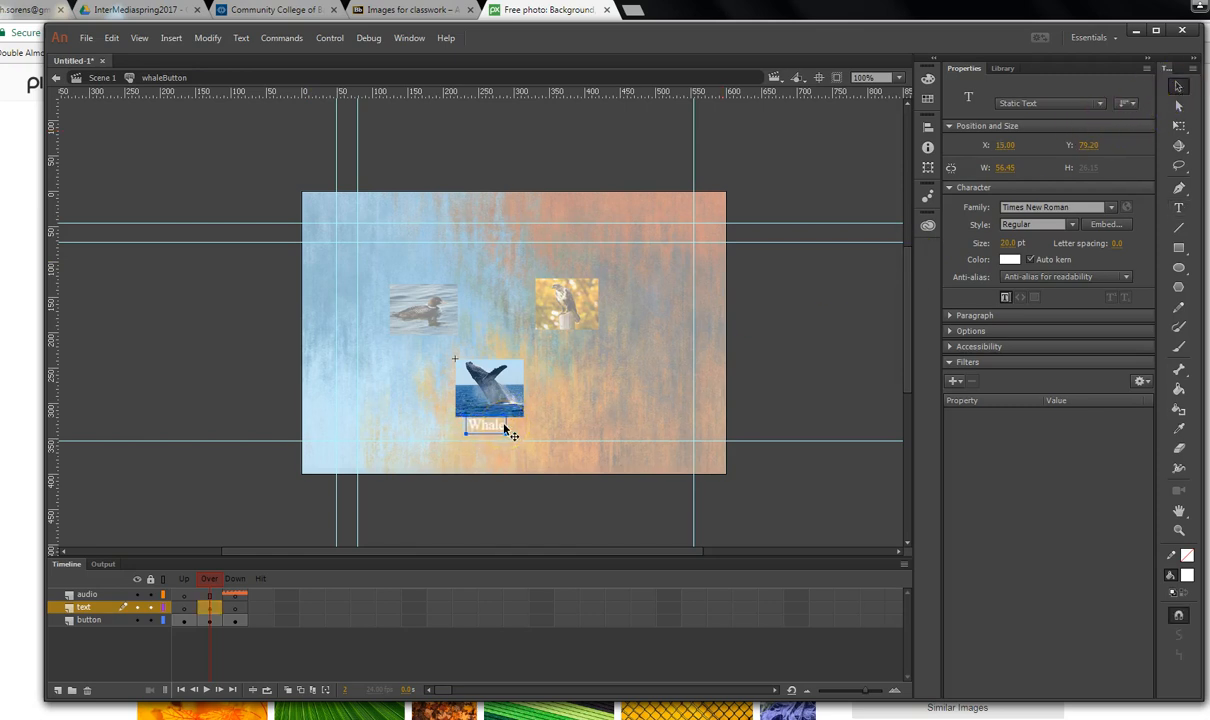
pyautogui.press('Right')
pyautogui.press('Down')
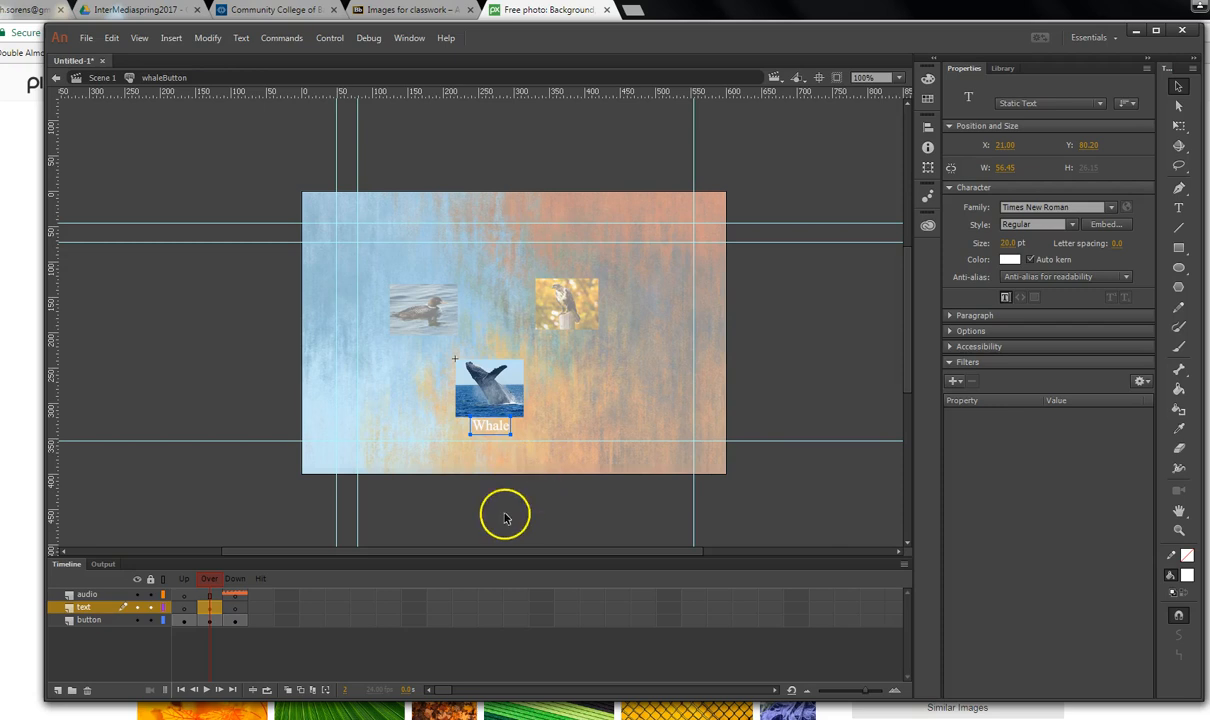
# Return to Scene 1, test the movie by trying the whale and loon buttons, and close the preview.
pyautogui.click(101, 78)
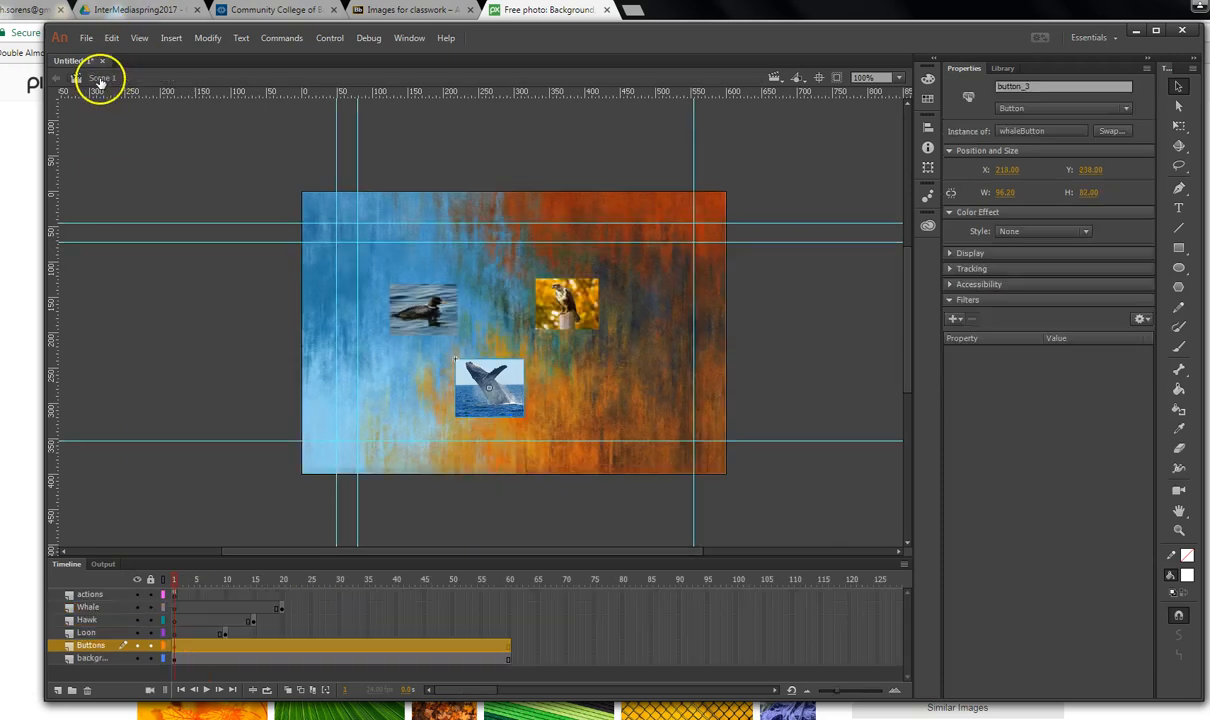
pyautogui.click(333, 39)
pyautogui.click(352, 143)
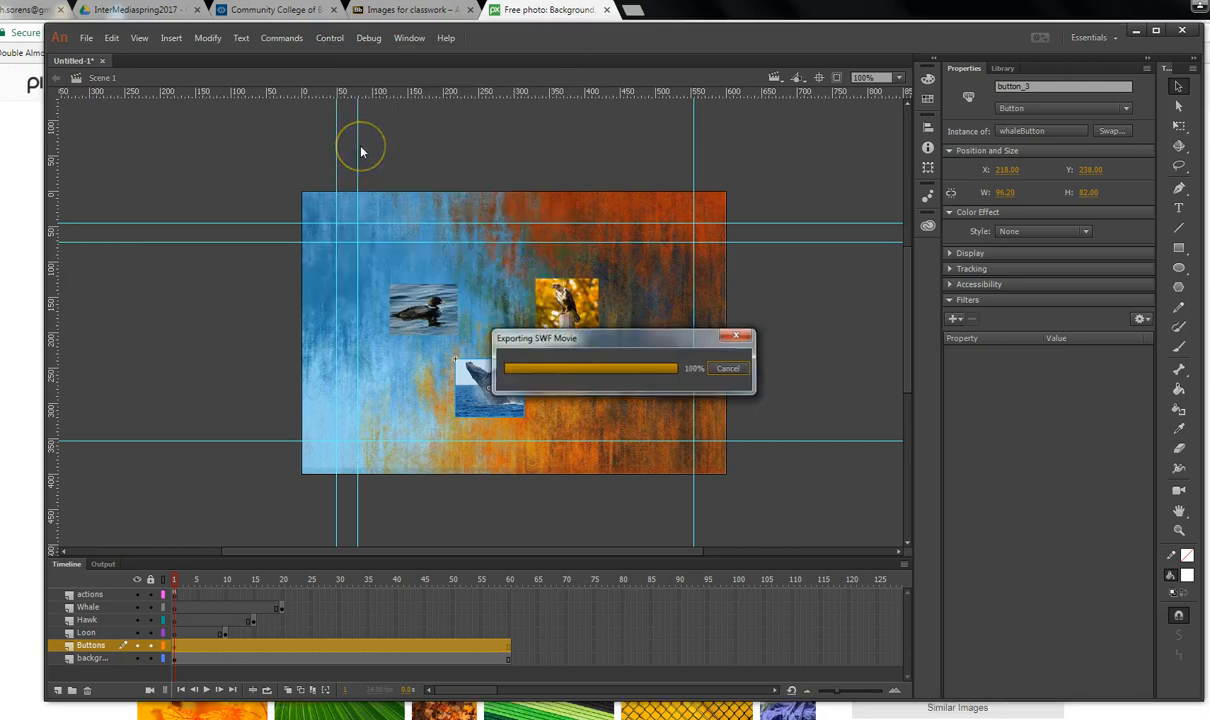
pyautogui.moveTo(557, 411)
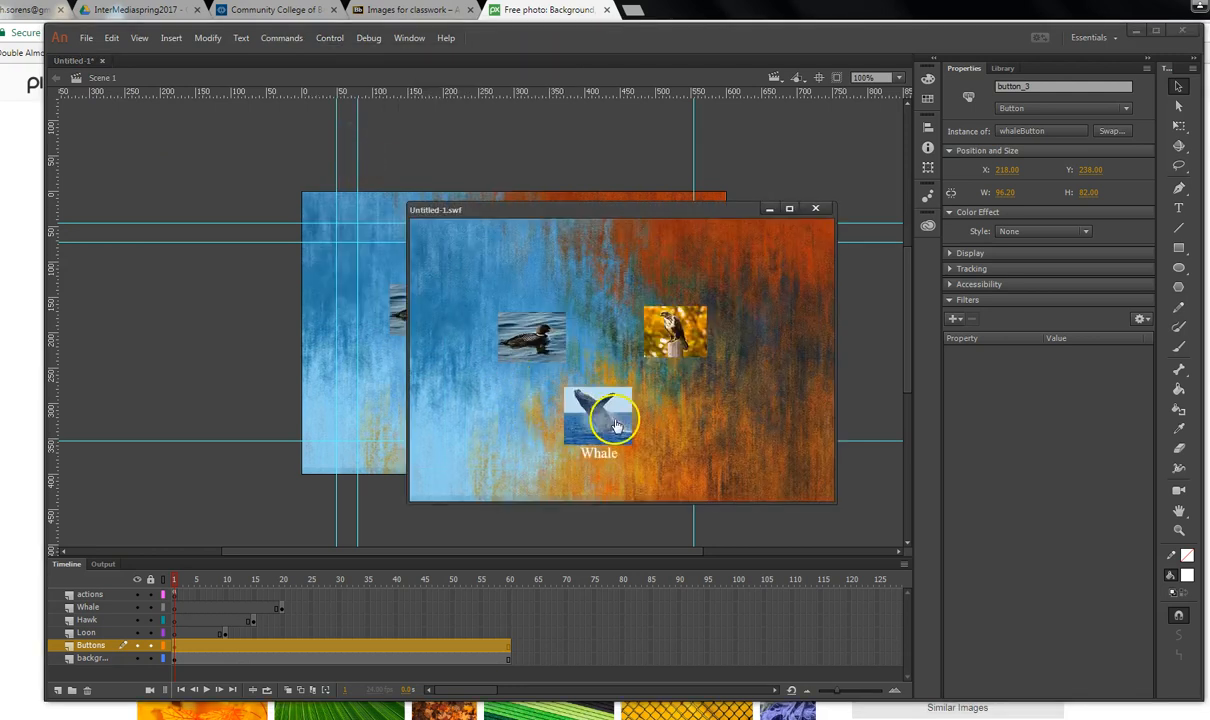
pyautogui.moveTo(548, 326)
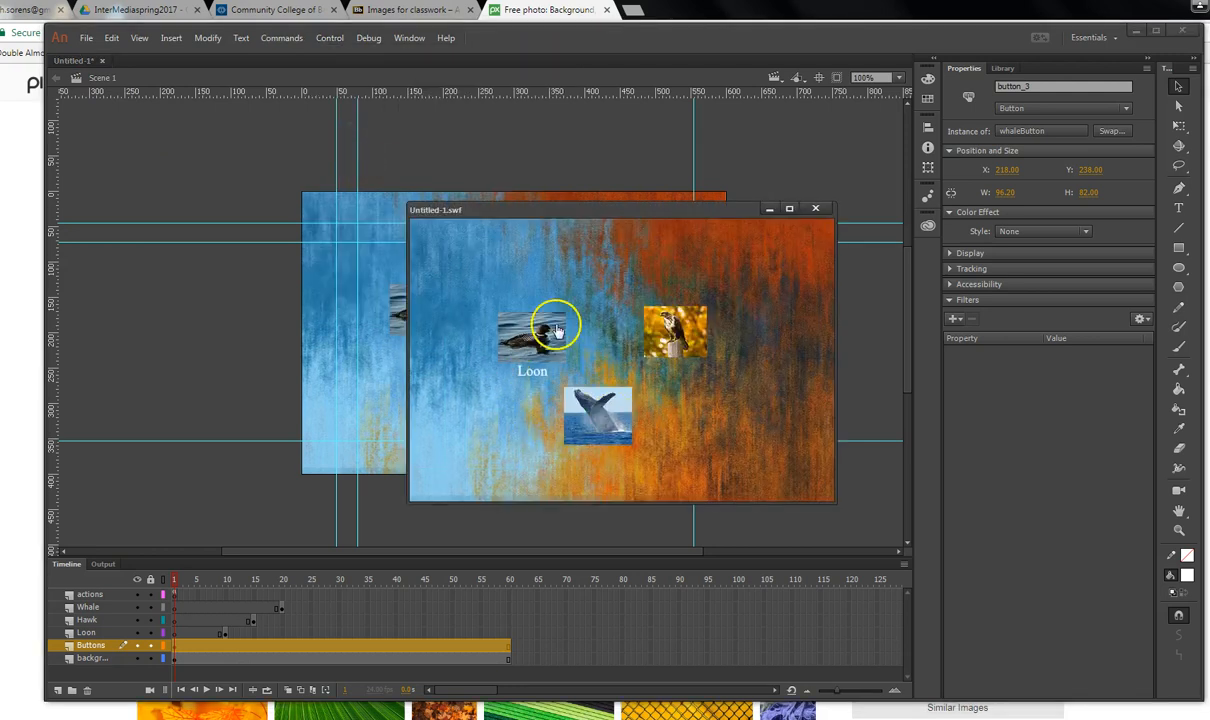
pyautogui.click(612, 421)
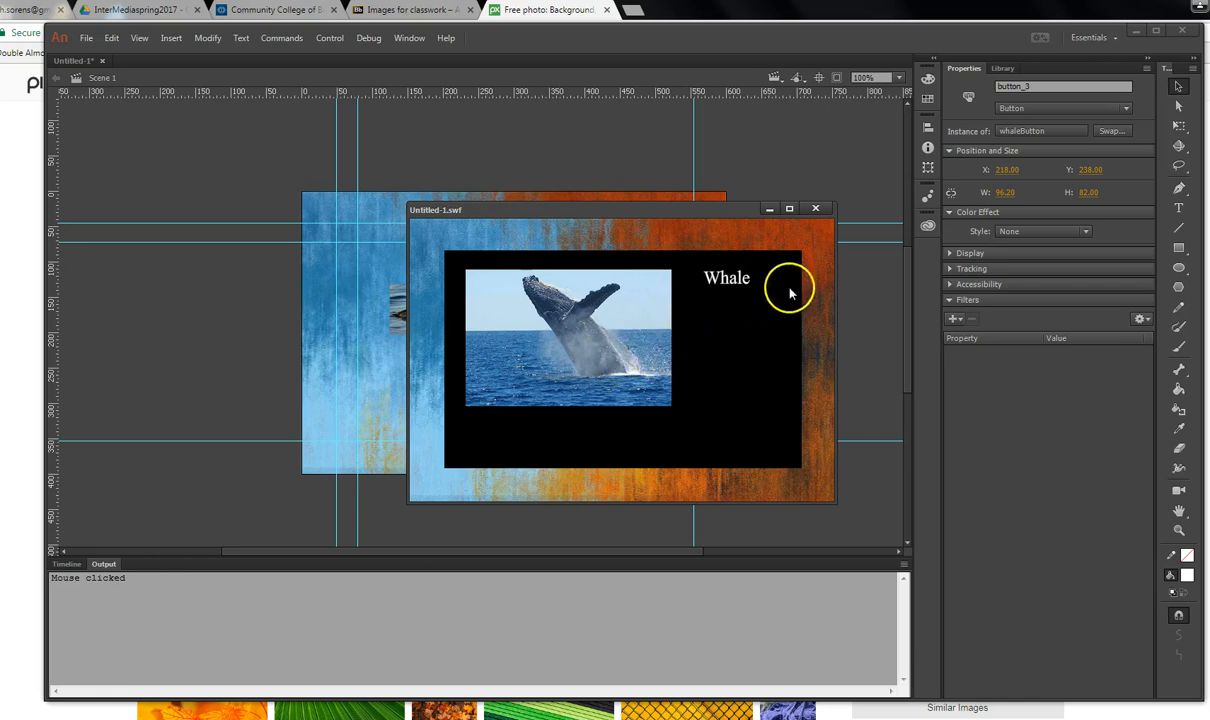
pyautogui.click(815, 210)
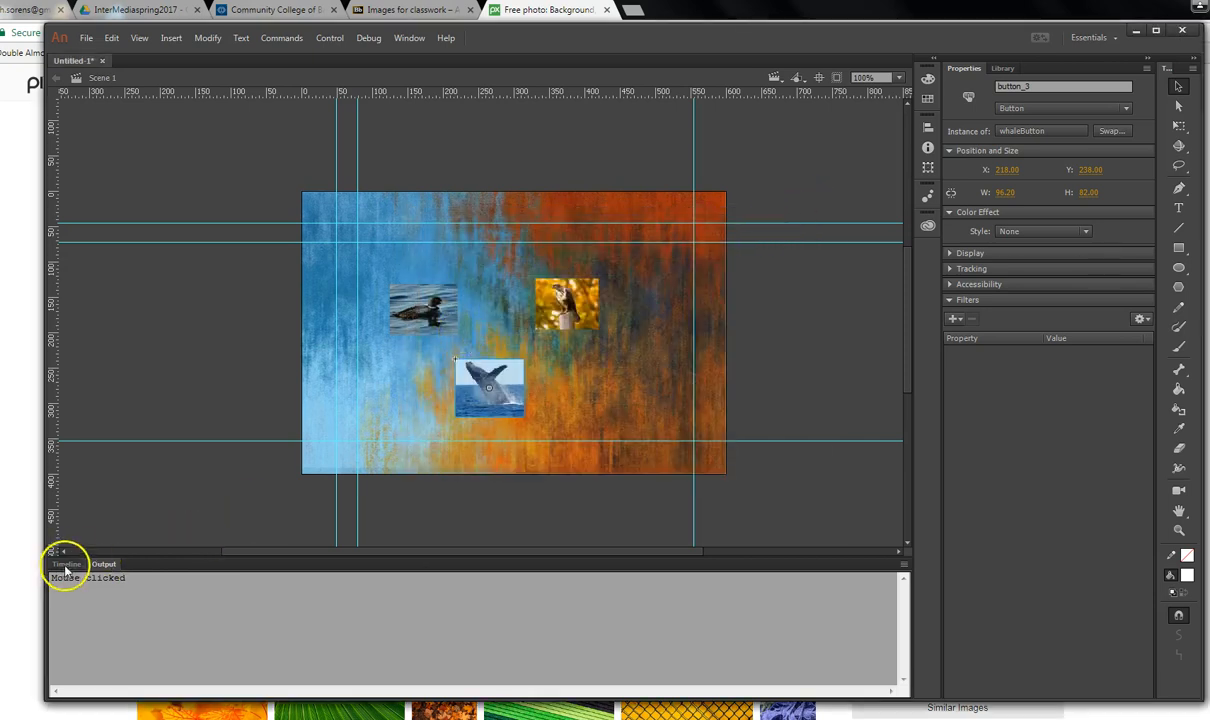
# Add a 25 pt "x" on the Loon layer at frame 10, in the black panel's upper-right corner at X 533, Y 43.75.
pyautogui.click(69, 564)
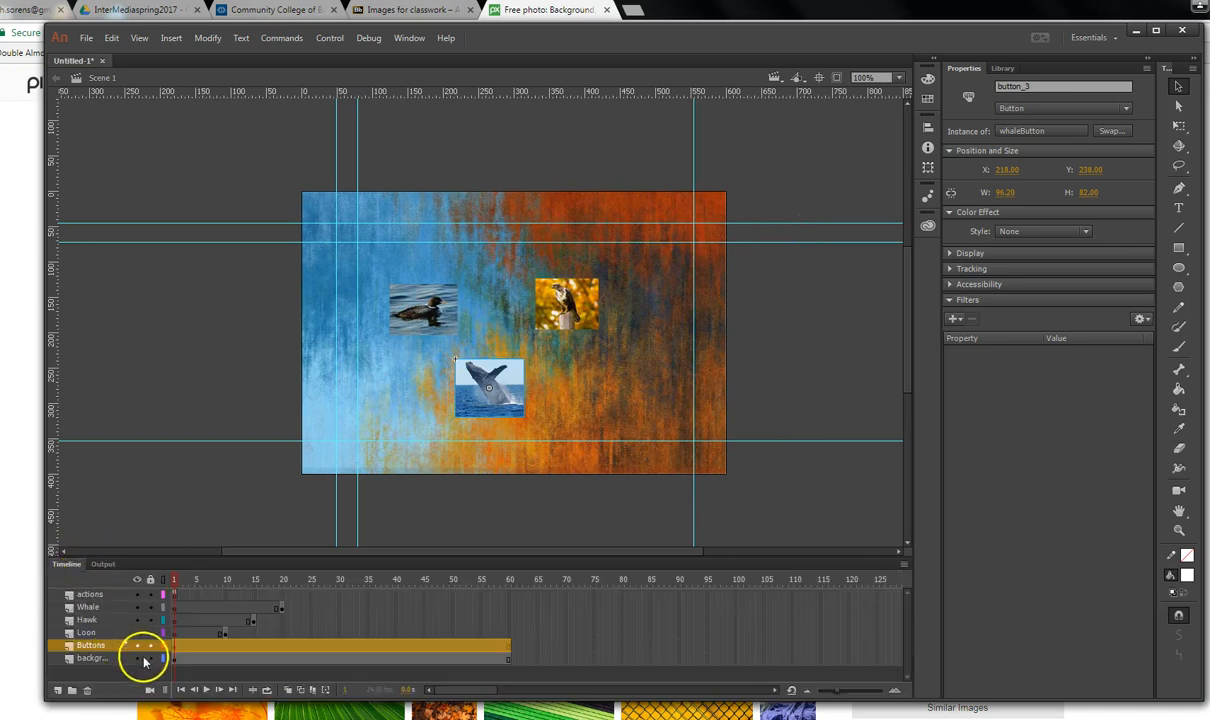
pyautogui.click(225, 634)
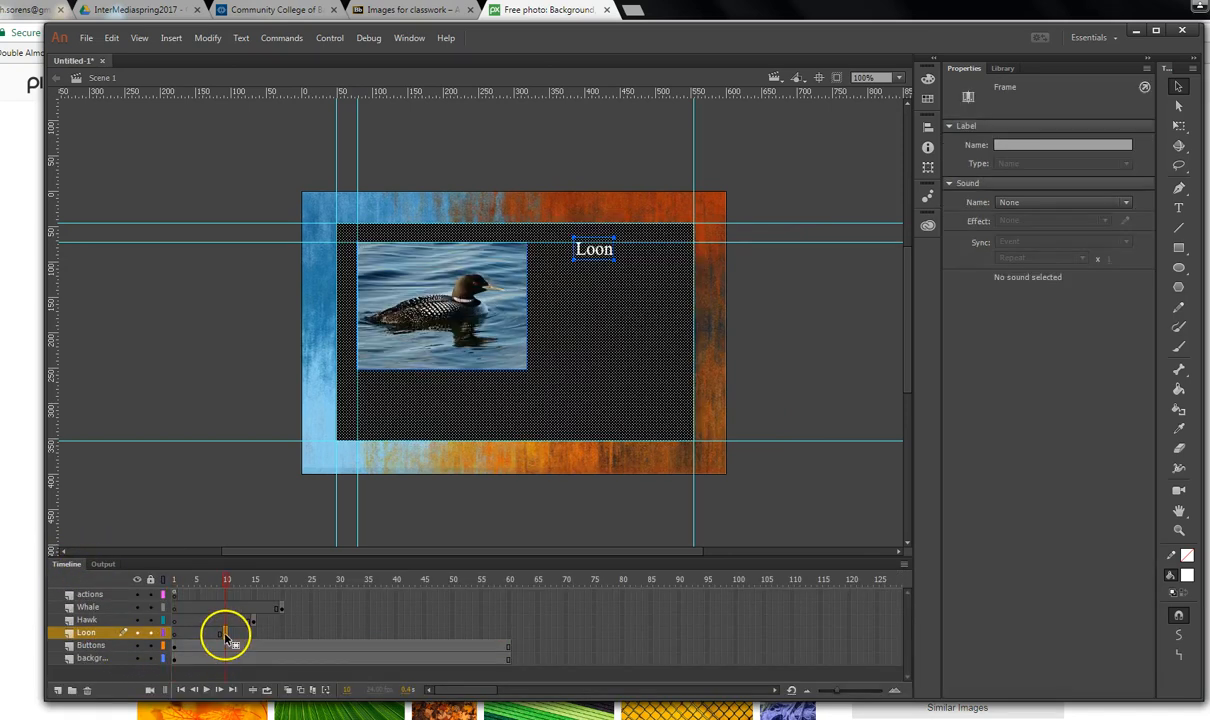
pyautogui.click(1179, 207)
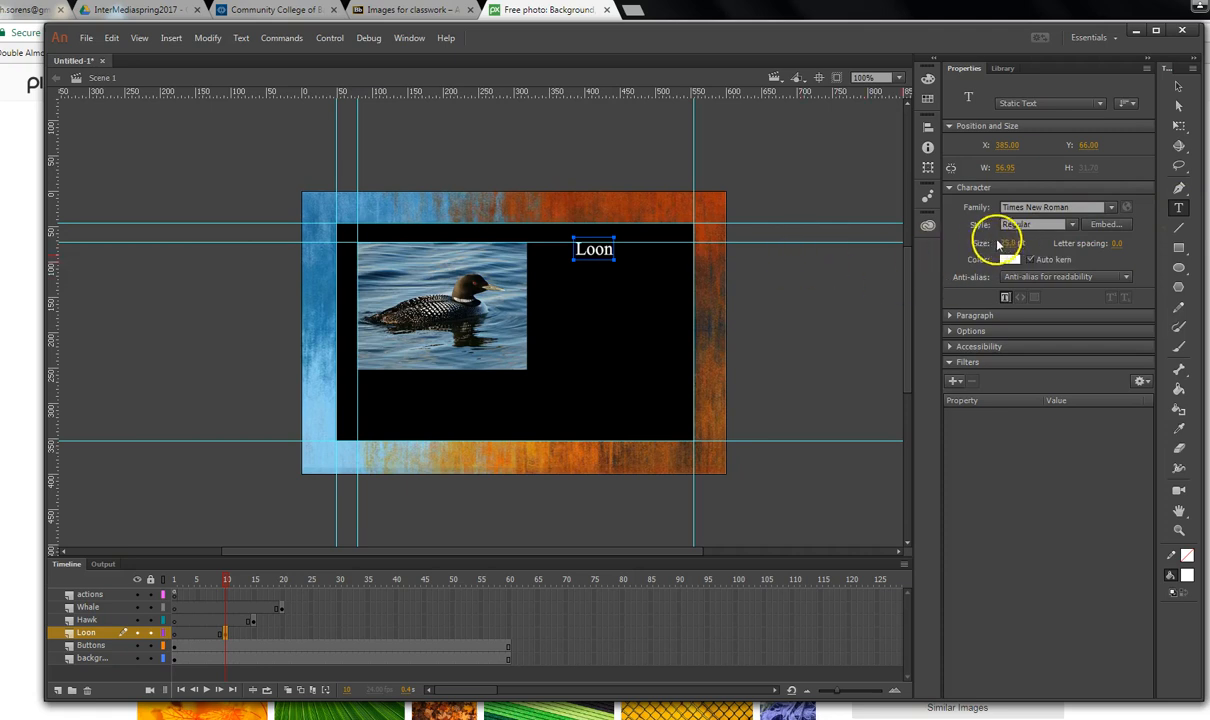
pyautogui.click(673, 233)
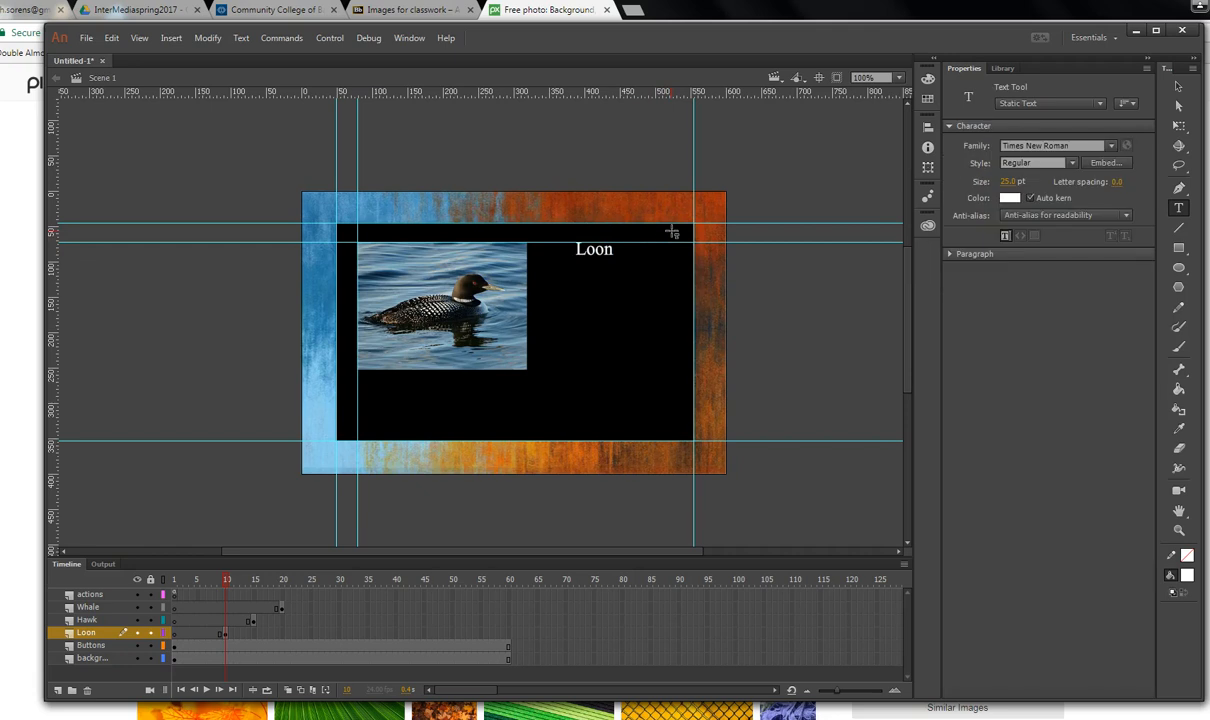
pyautogui.click(675, 228)
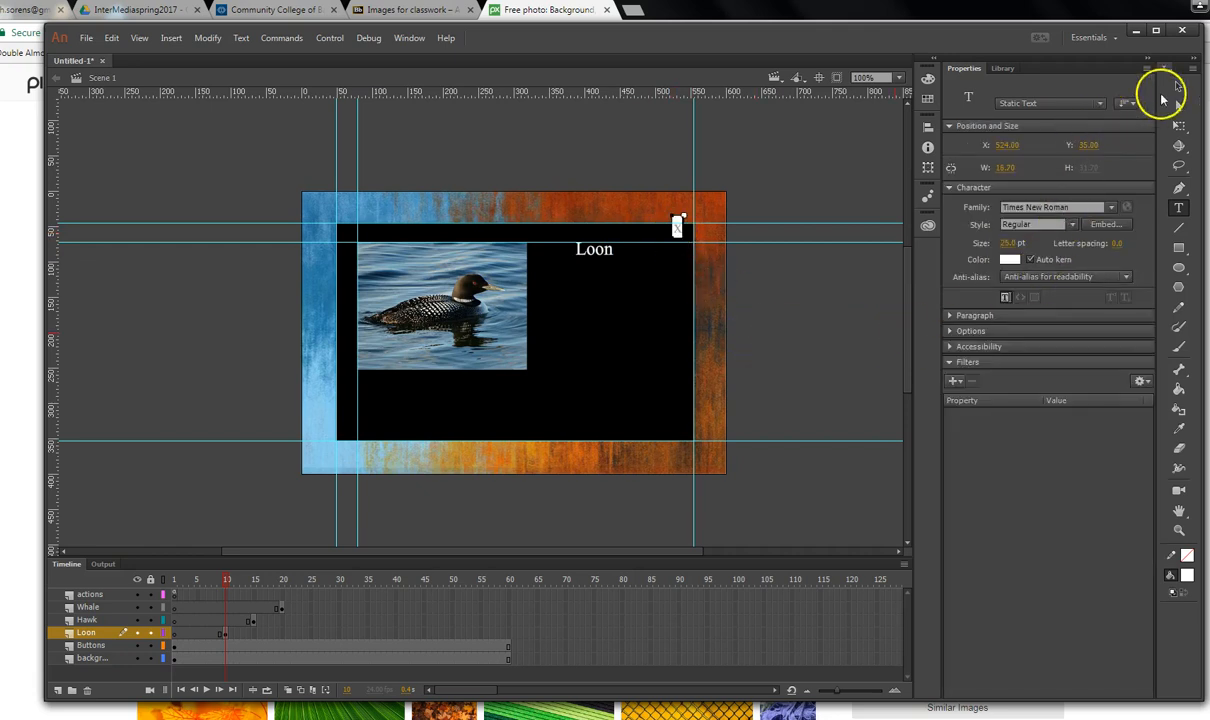
pyautogui.click(1180, 88)
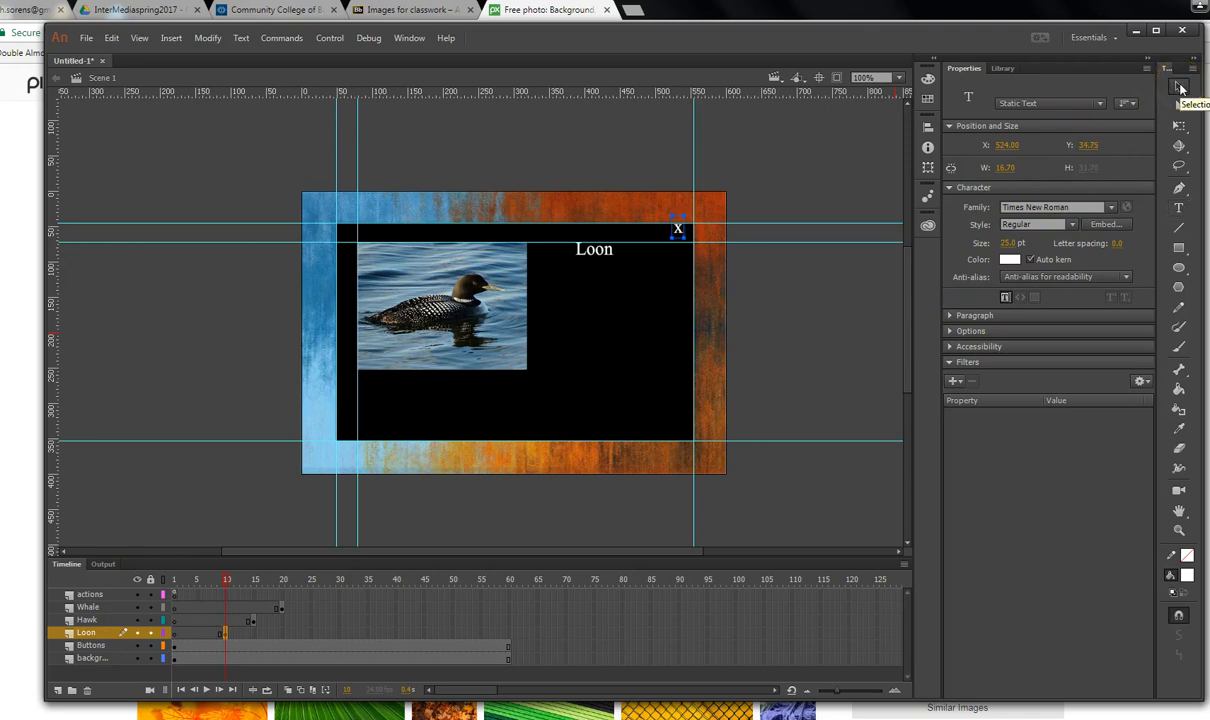
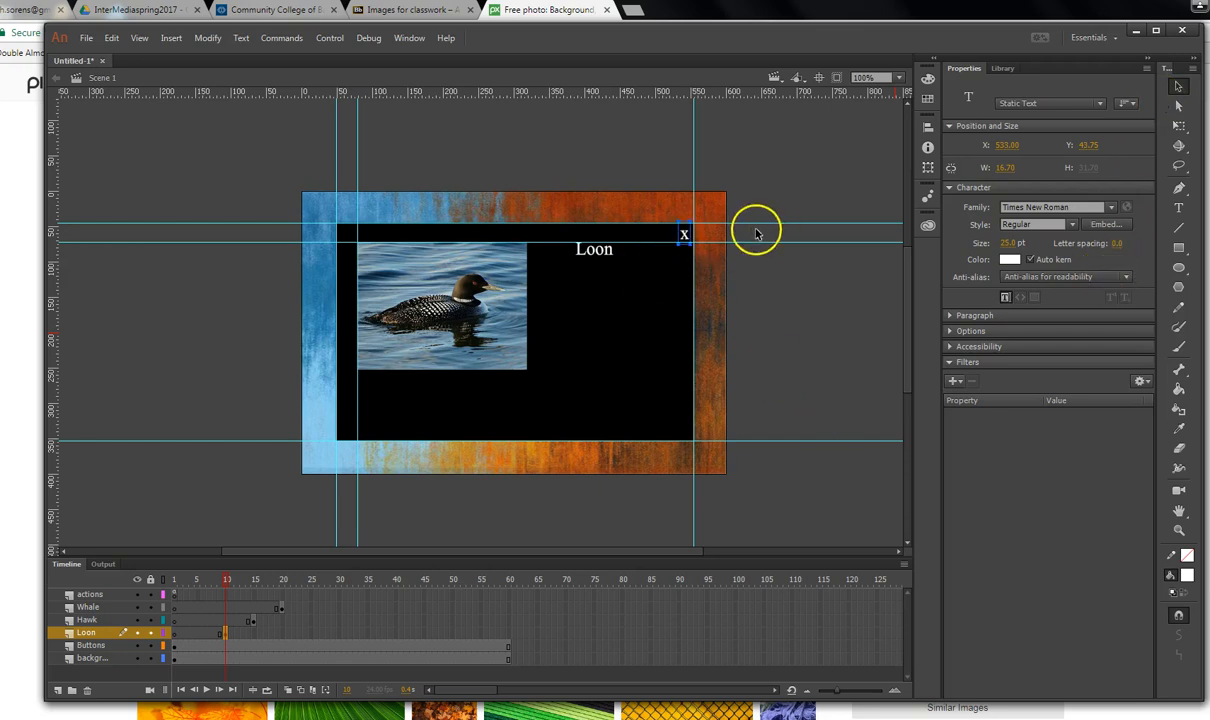
# Convert the "x" text to a Button symbol named loonCloseButton.
pyautogui.click(208, 38)
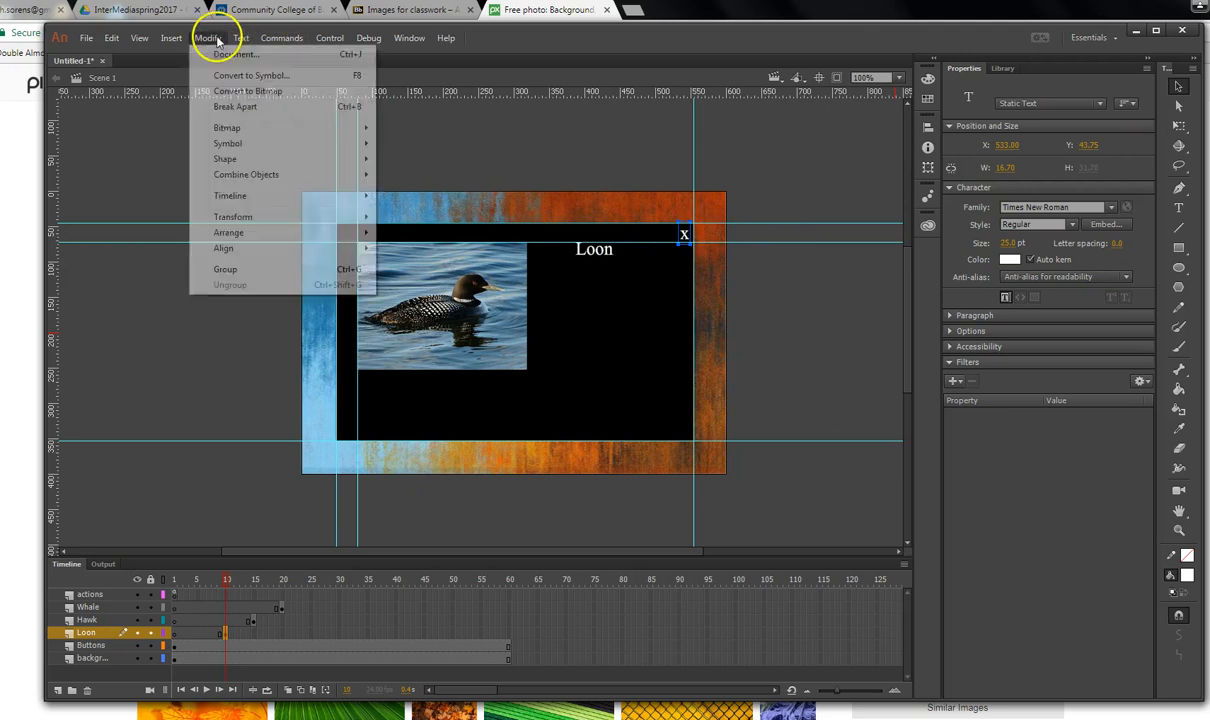
pyautogui.click(252, 76)
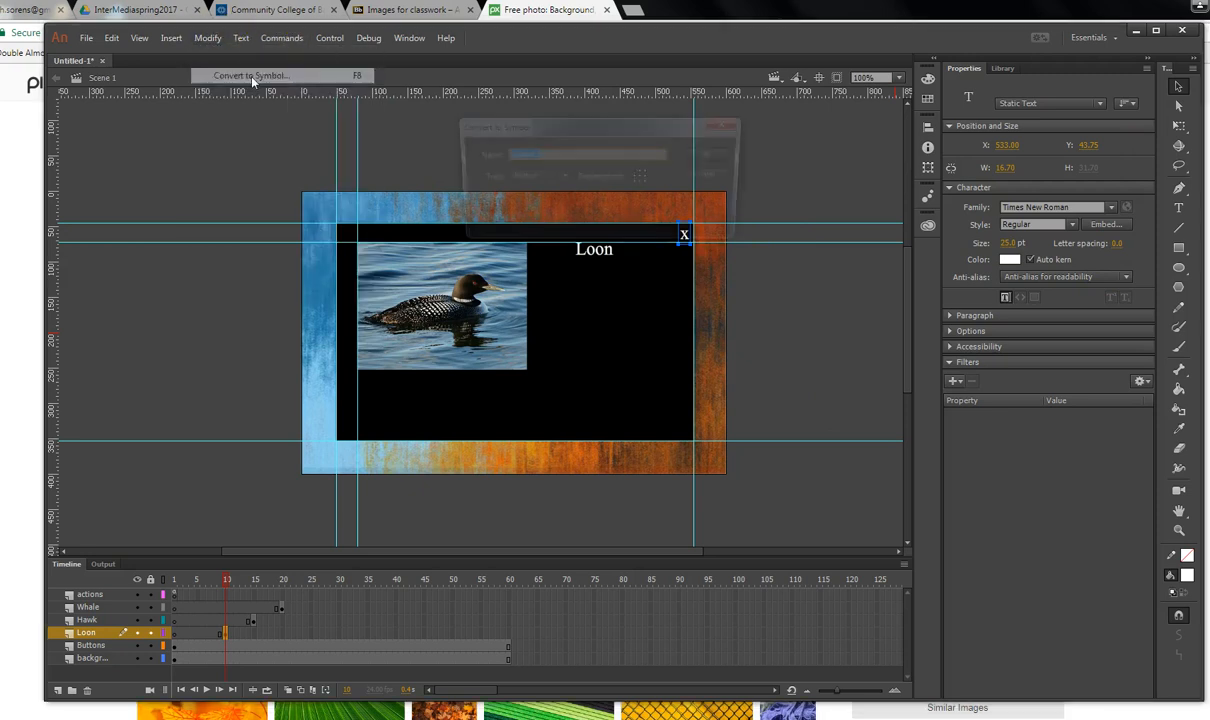
pyautogui.write('loonCloseButton')
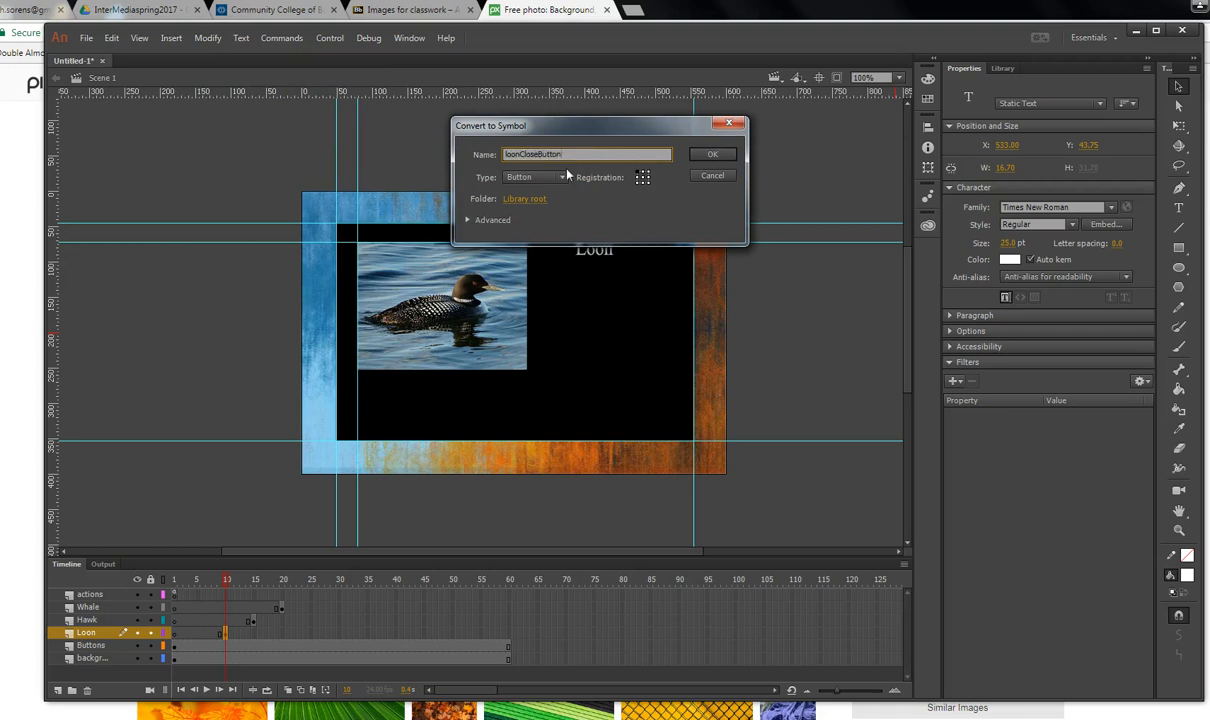
pyautogui.click(724, 155)
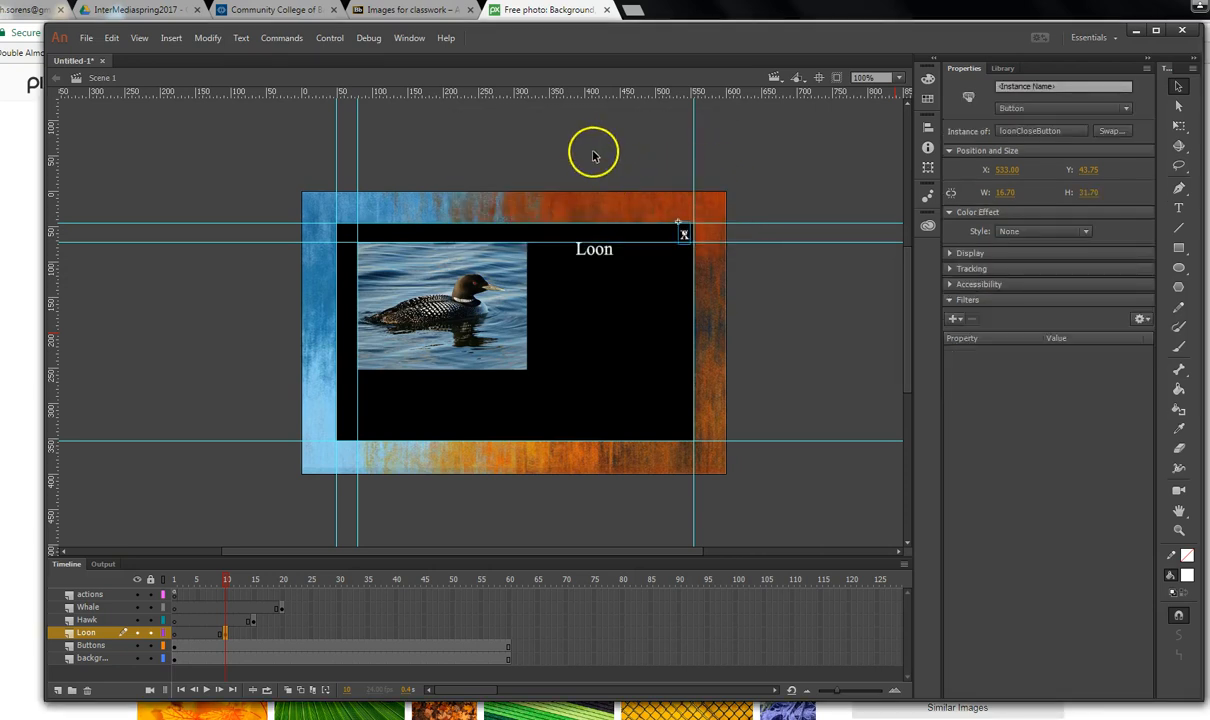
# Apply the ActionScript Mouse Click Event code snippet to the loonCloseButton instance at frame 10.
pyautogui.click(411, 38)
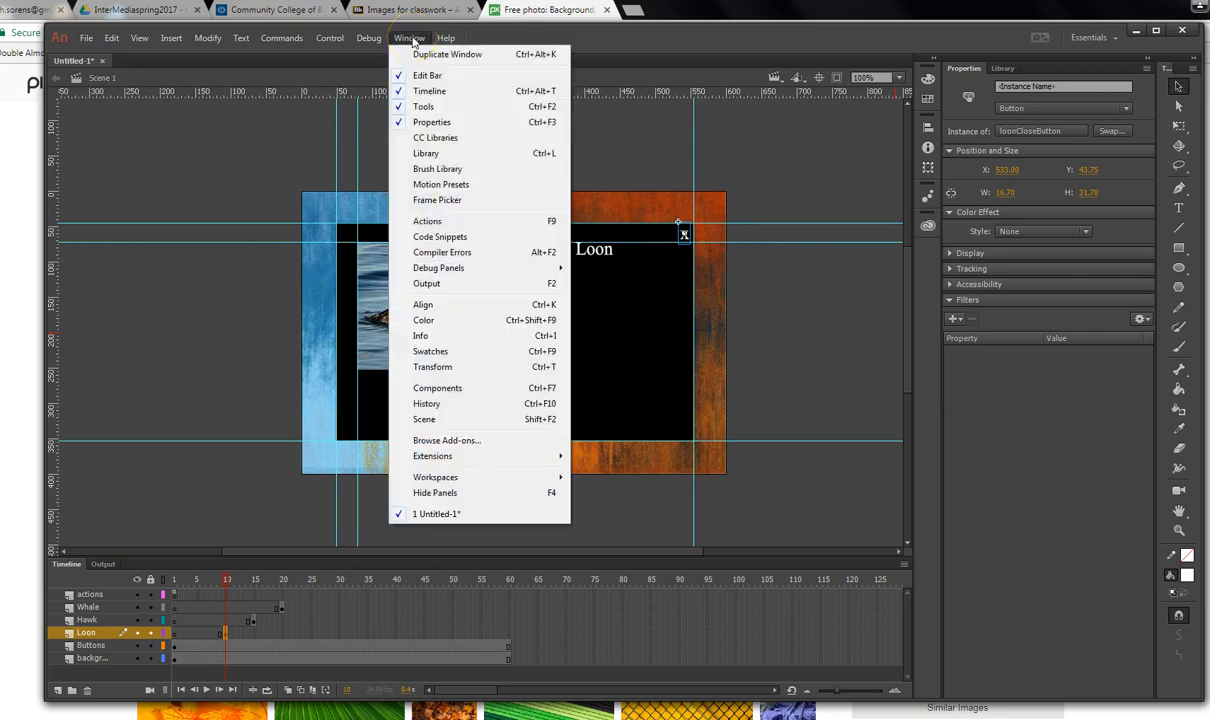
pyautogui.click(427, 221)
pyautogui.moveTo(790, 238); pyautogui.dragTo(913, 197)
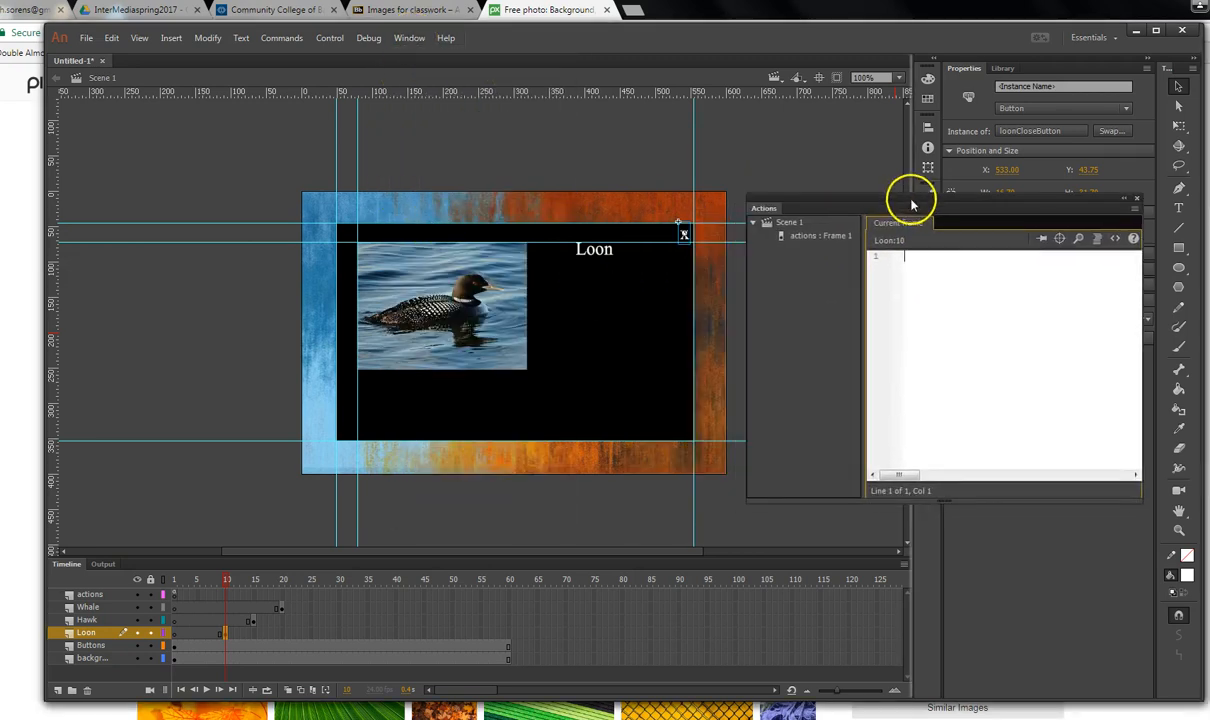
pyautogui.click(1120, 234)
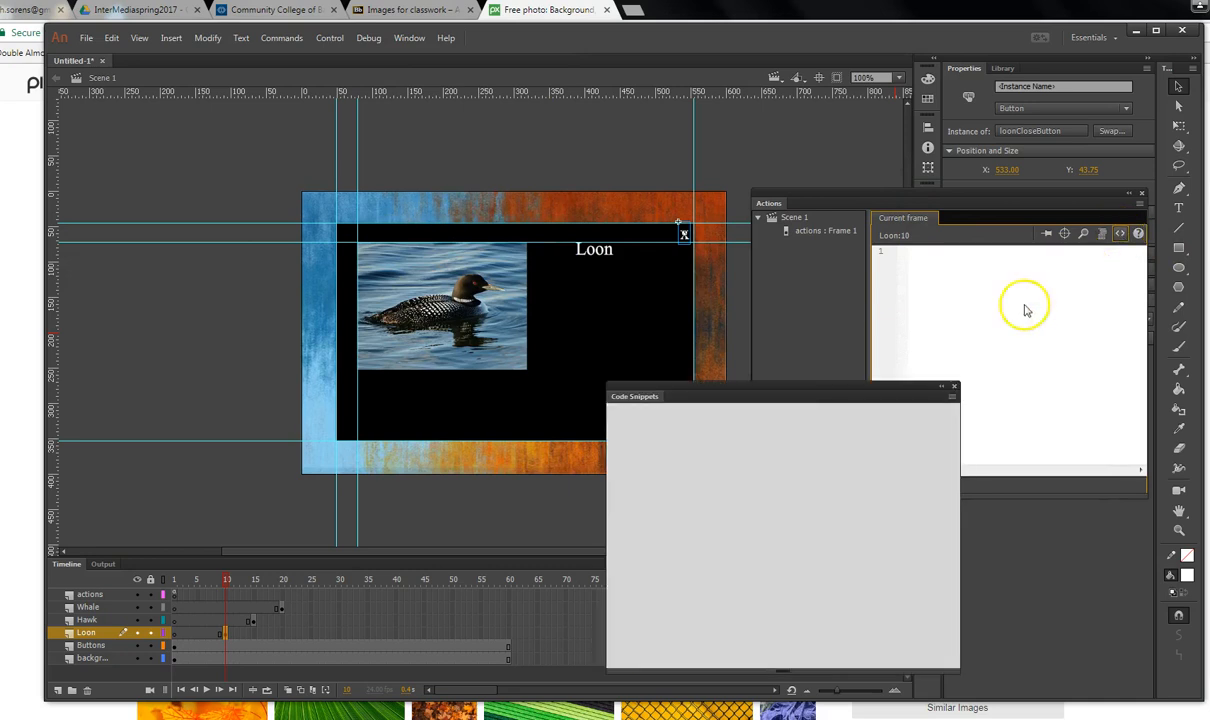
pyautogui.click(613, 433)
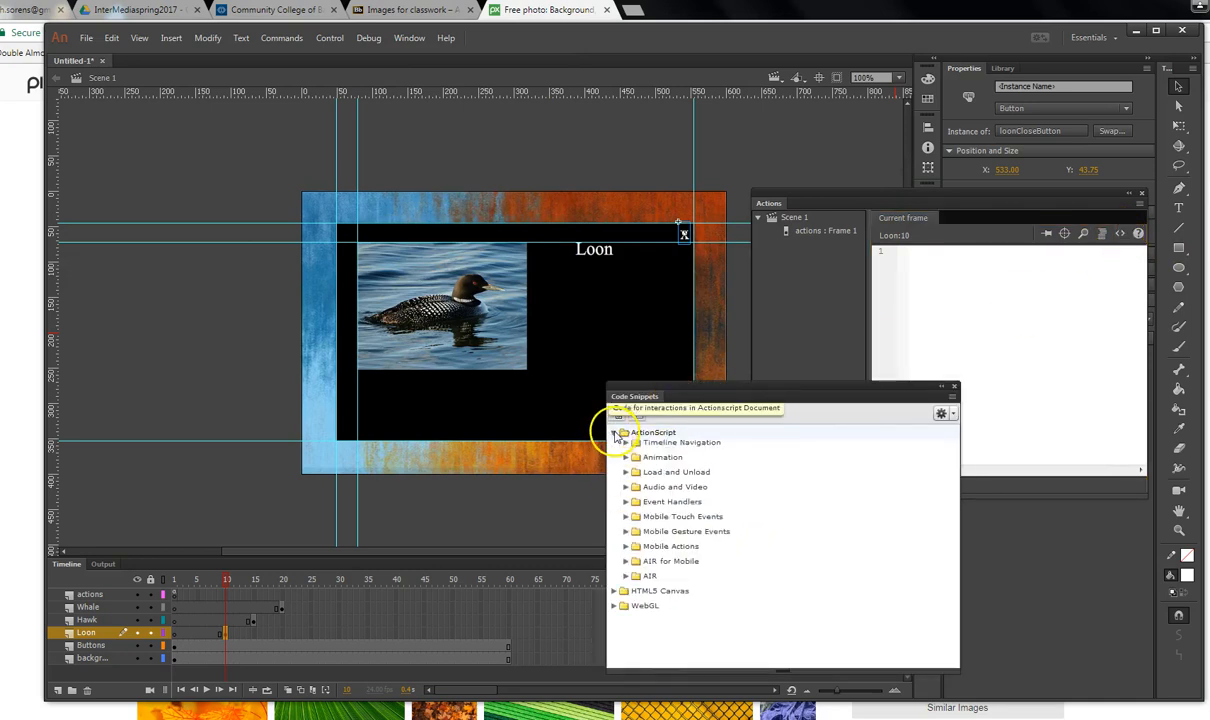
pyautogui.click(625, 522)
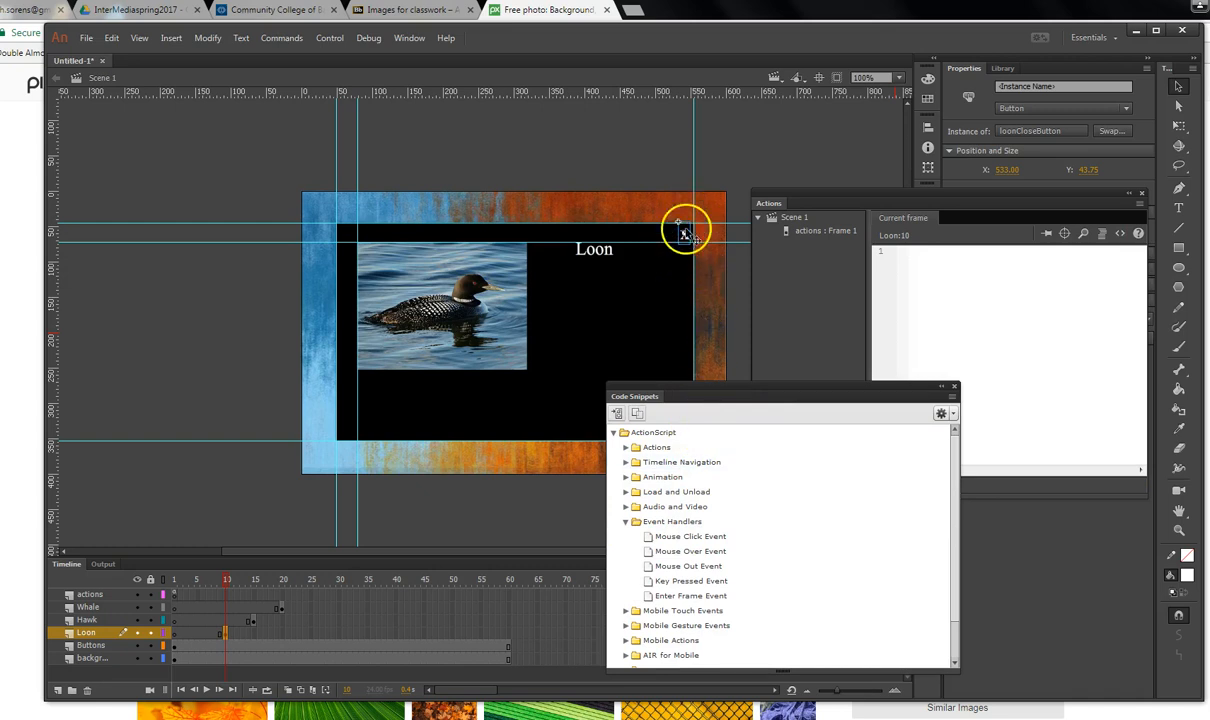
pyautogui.click(697, 538)
pyautogui.doubleClick(697, 538)
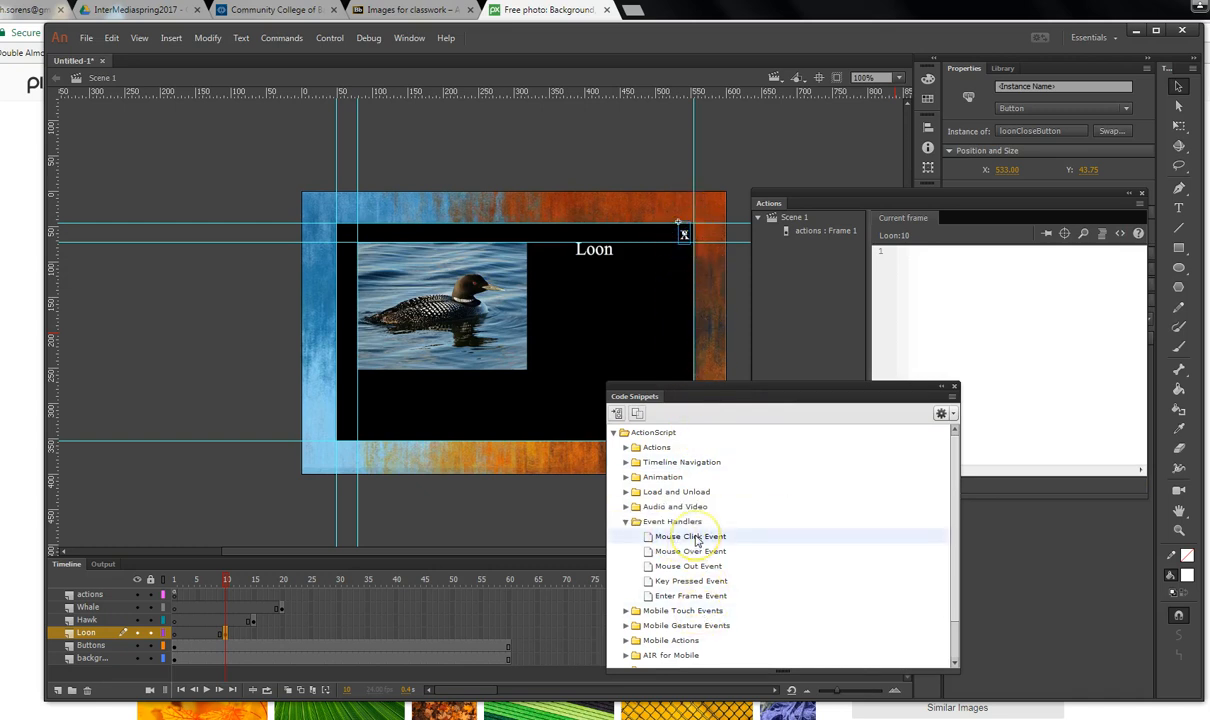
pyautogui.click(696, 396)
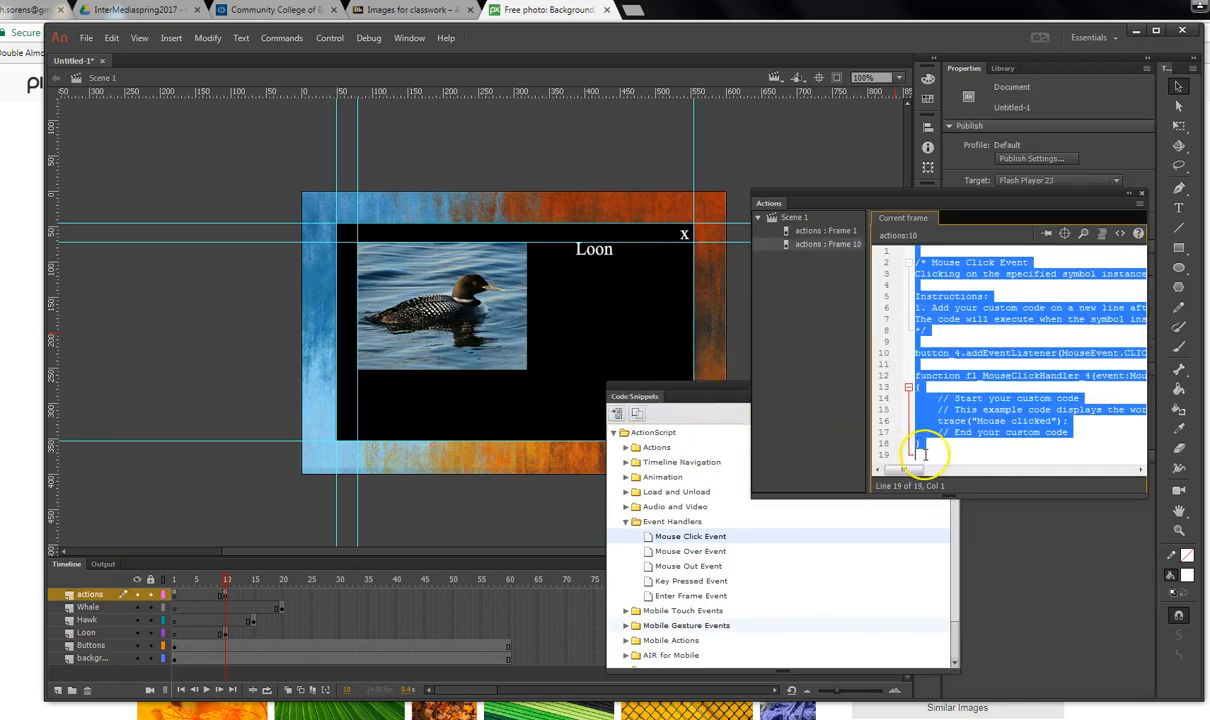
# Apply the Click to Go to Frame and Stop snippet to the loonCloseButton instance with gotoAndStop(1), and close the code windows.
pyautogui.click(924, 452)
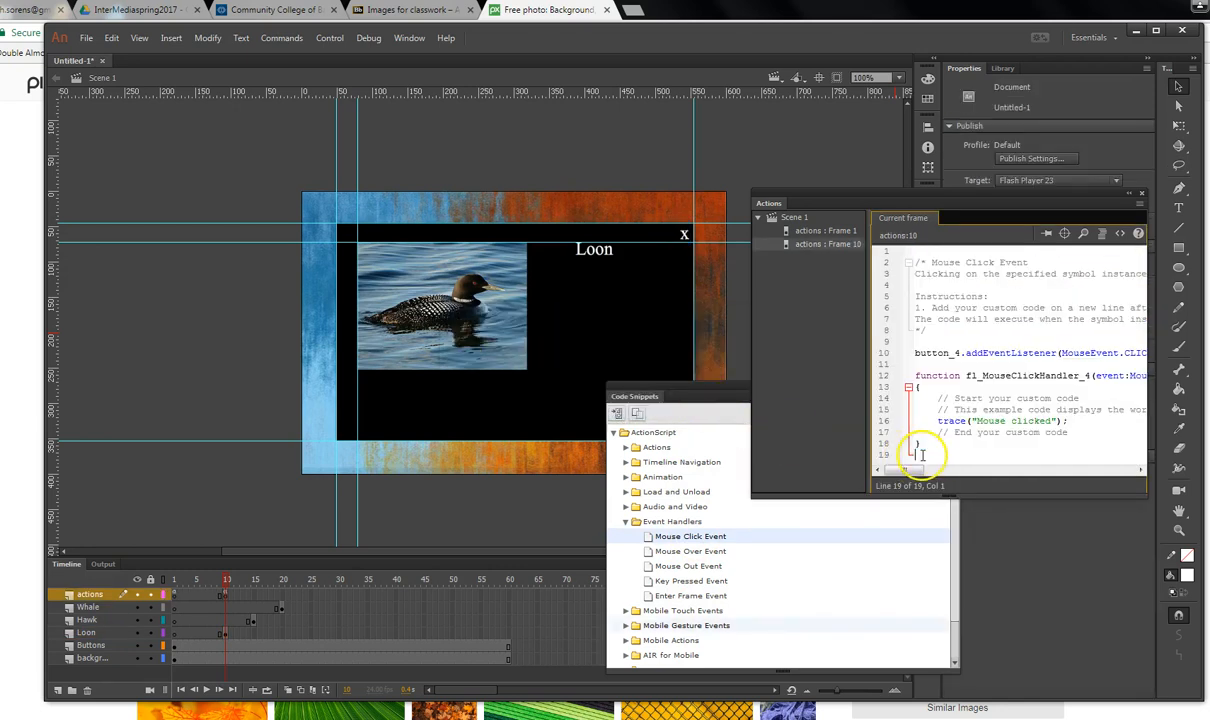
pyautogui.click(686, 398)
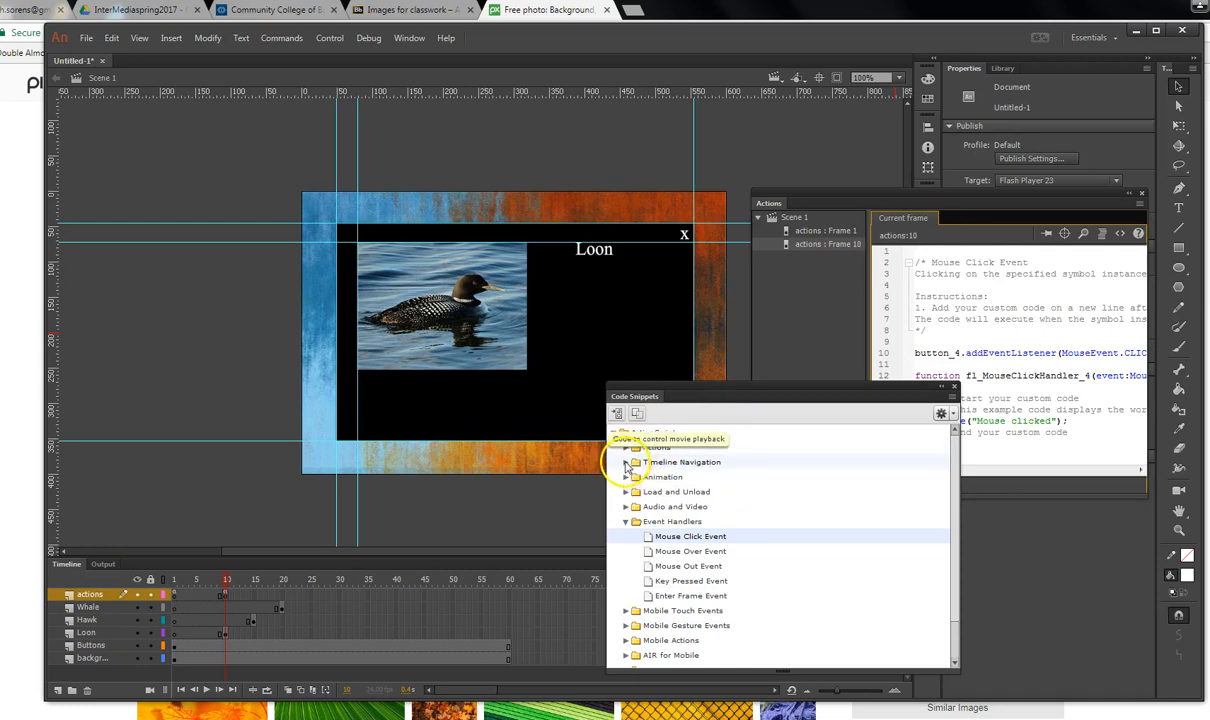
pyautogui.click(627, 464)
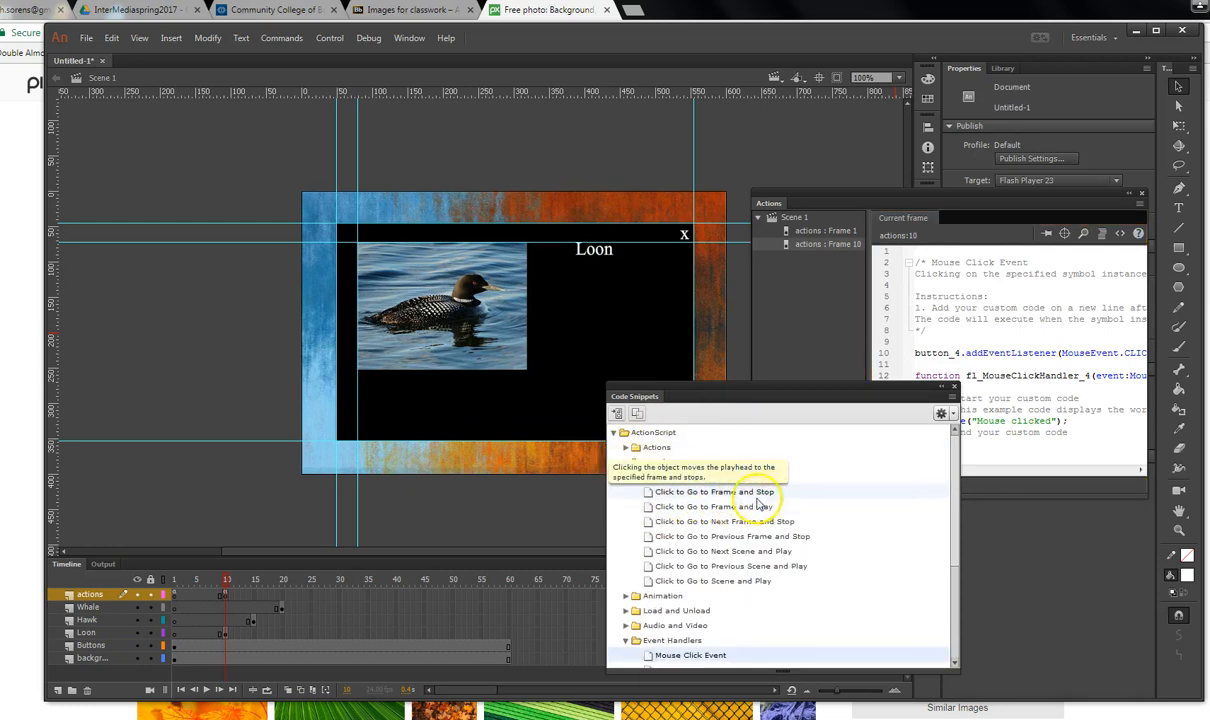
pyautogui.doubleClick(700, 497)
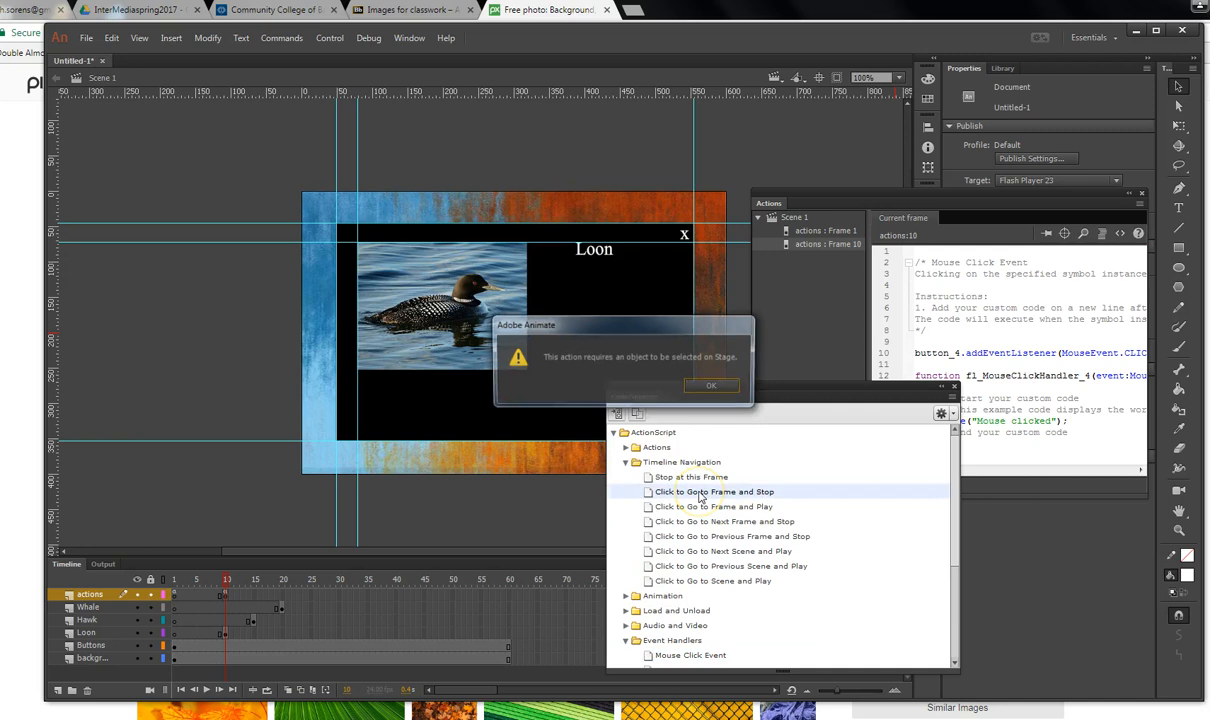
pyautogui.click(712, 387)
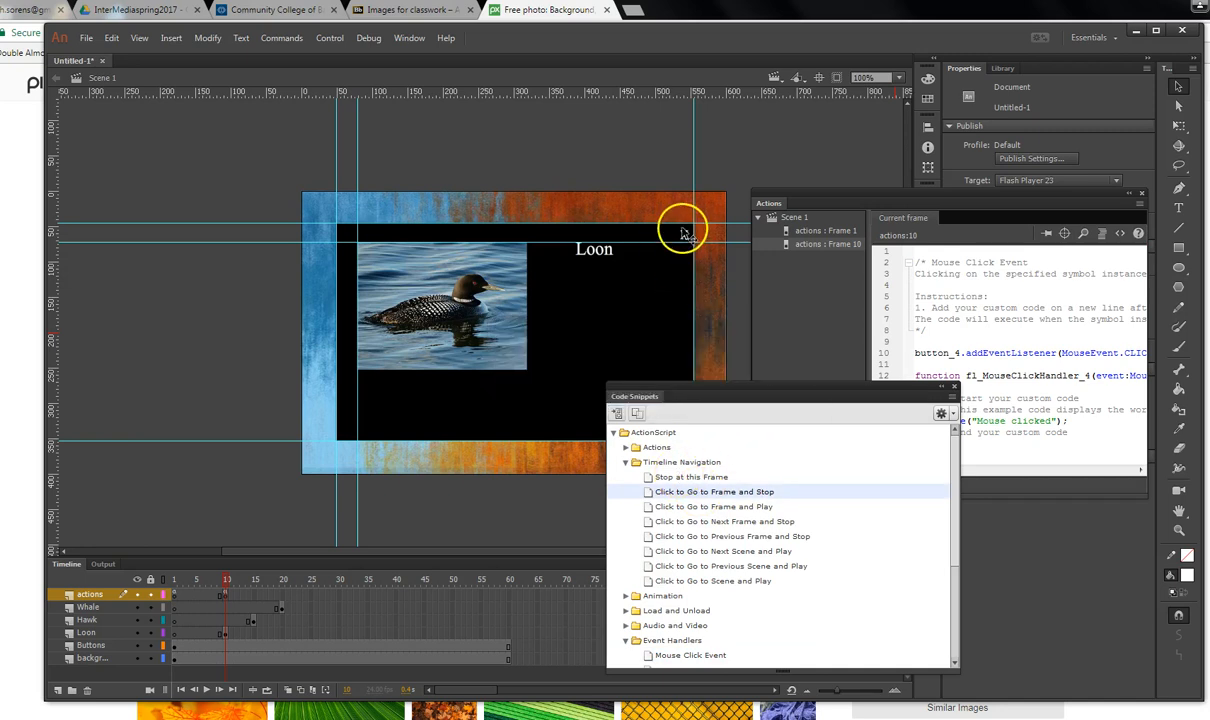
pyautogui.click(684, 236)
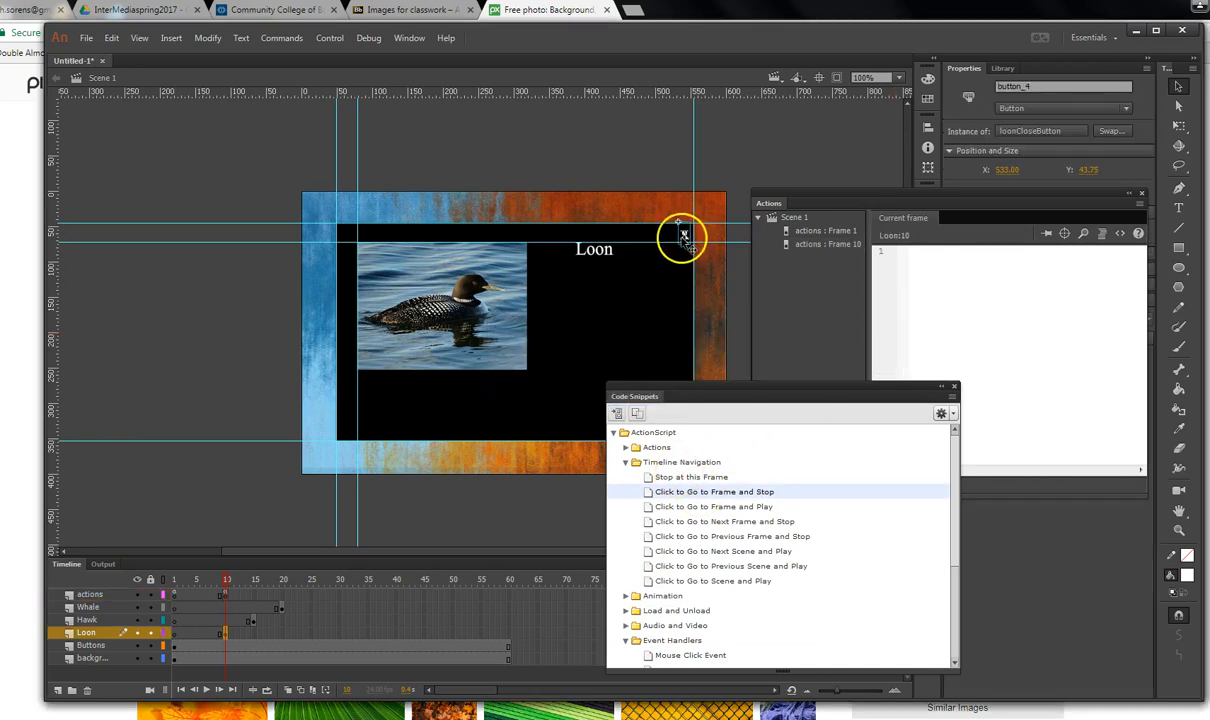
pyautogui.doubleClick(713, 496)
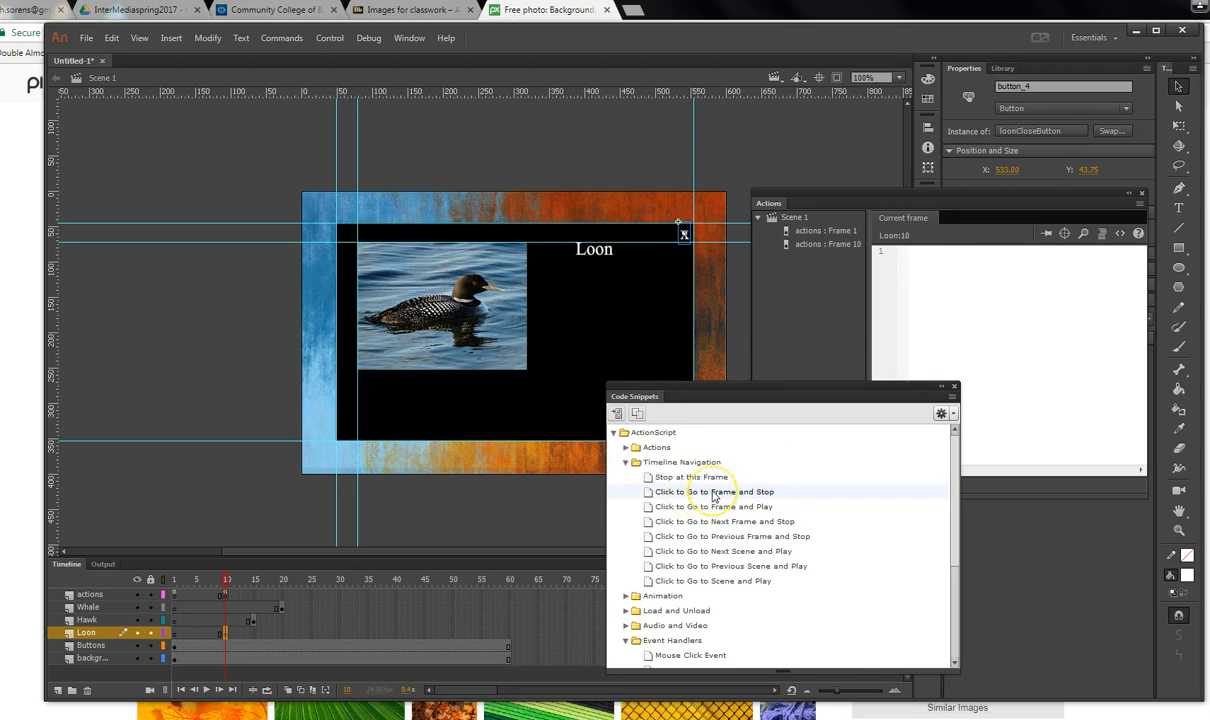
pyautogui.click(917, 455)
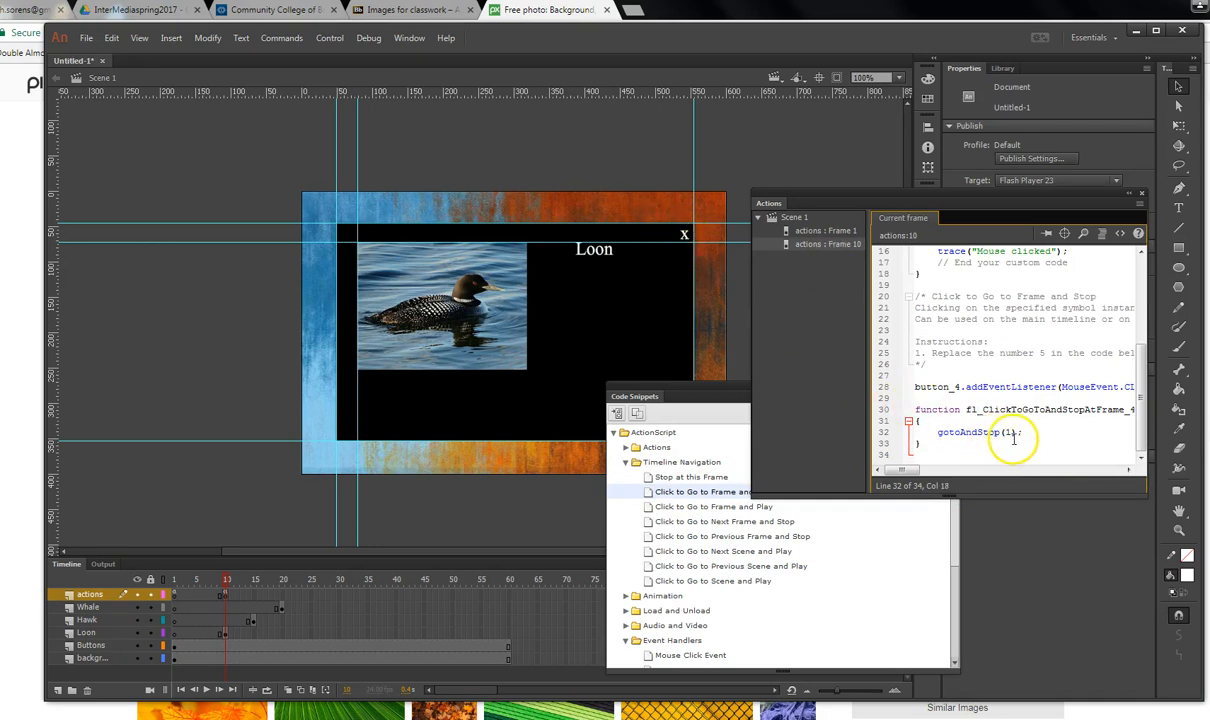
pyautogui.click(1142, 194)
pyautogui.click(954, 387)
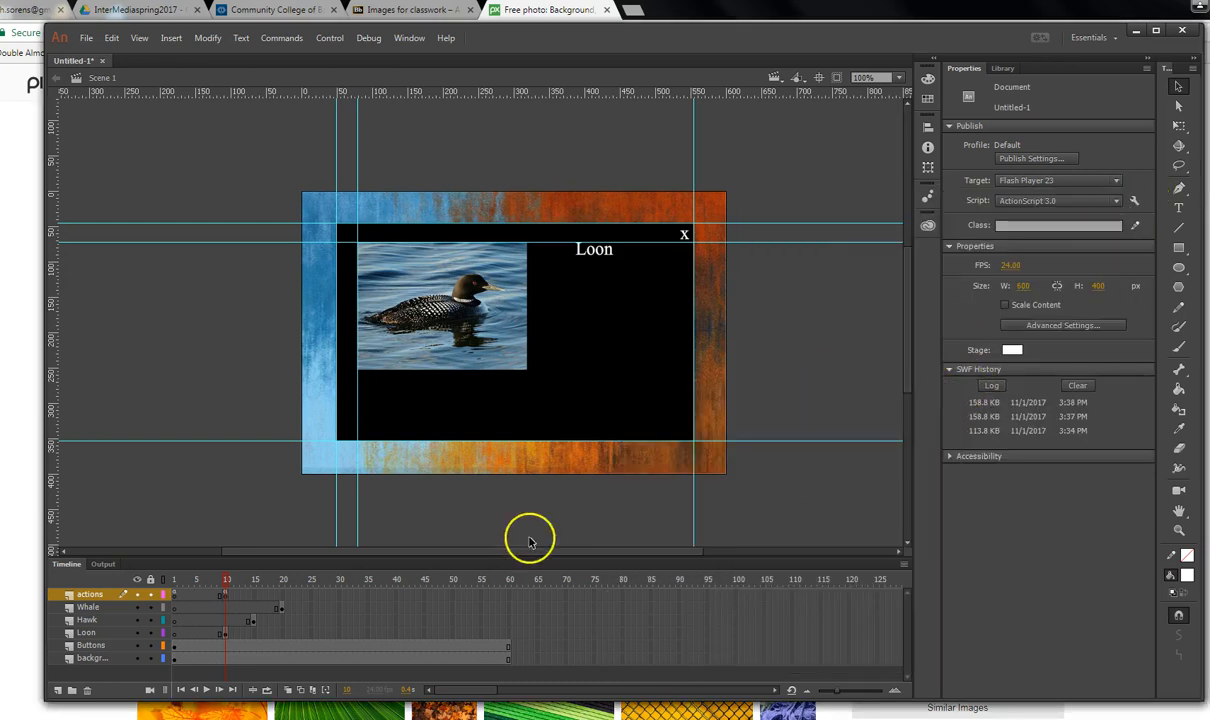
# Add a 25 pt "x" on the Hawk layer at frame 15, in the black panel's upper-right corner at X 533, Y 44.75.
pyautogui.click(253, 621)
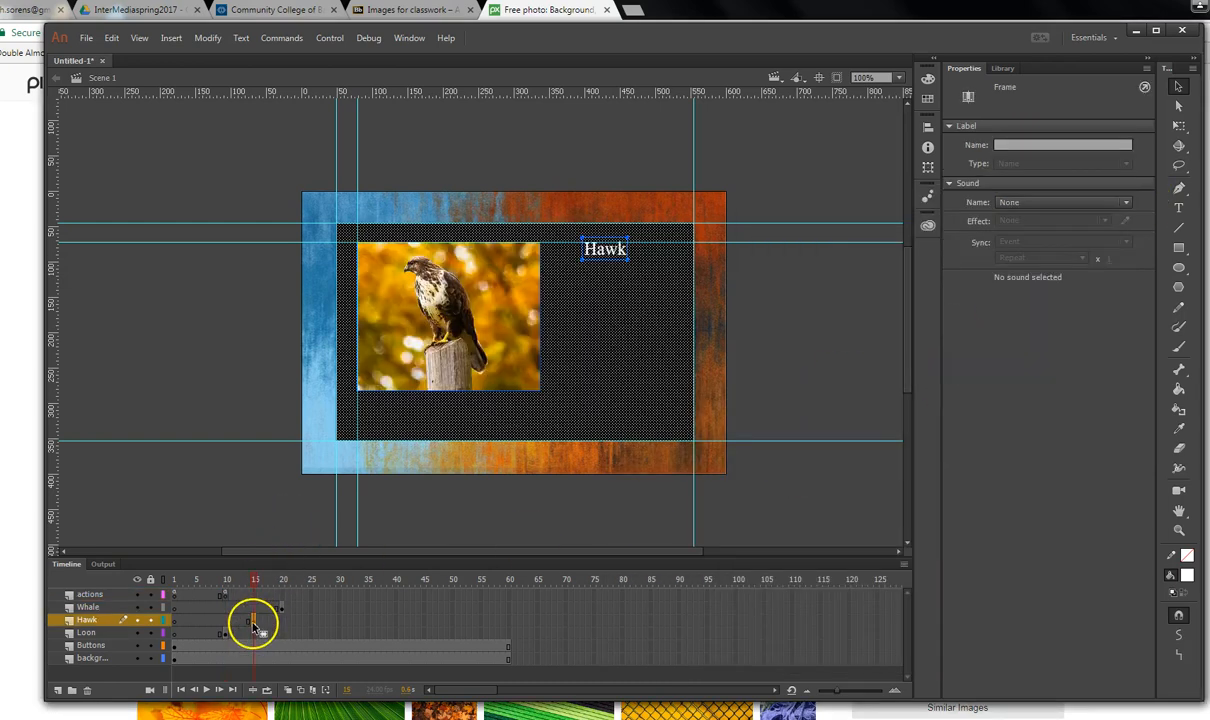
pyautogui.click(1178, 208)
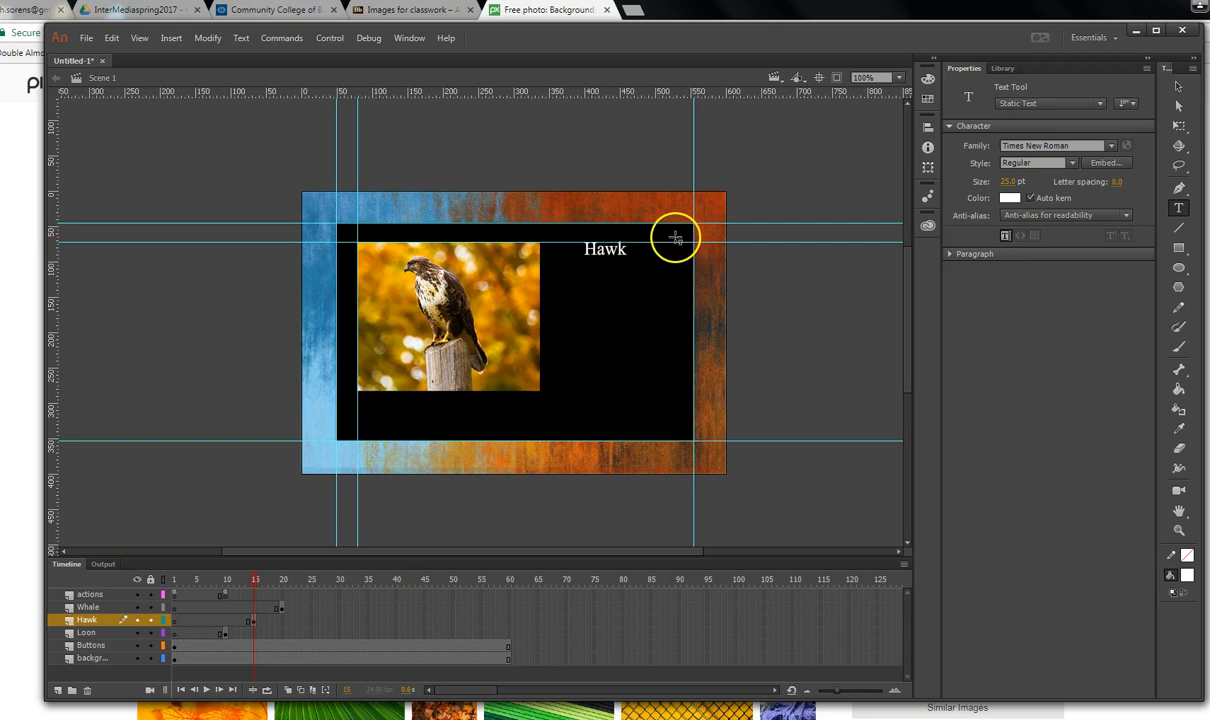
pyautogui.click(678, 230)
pyautogui.write('X')
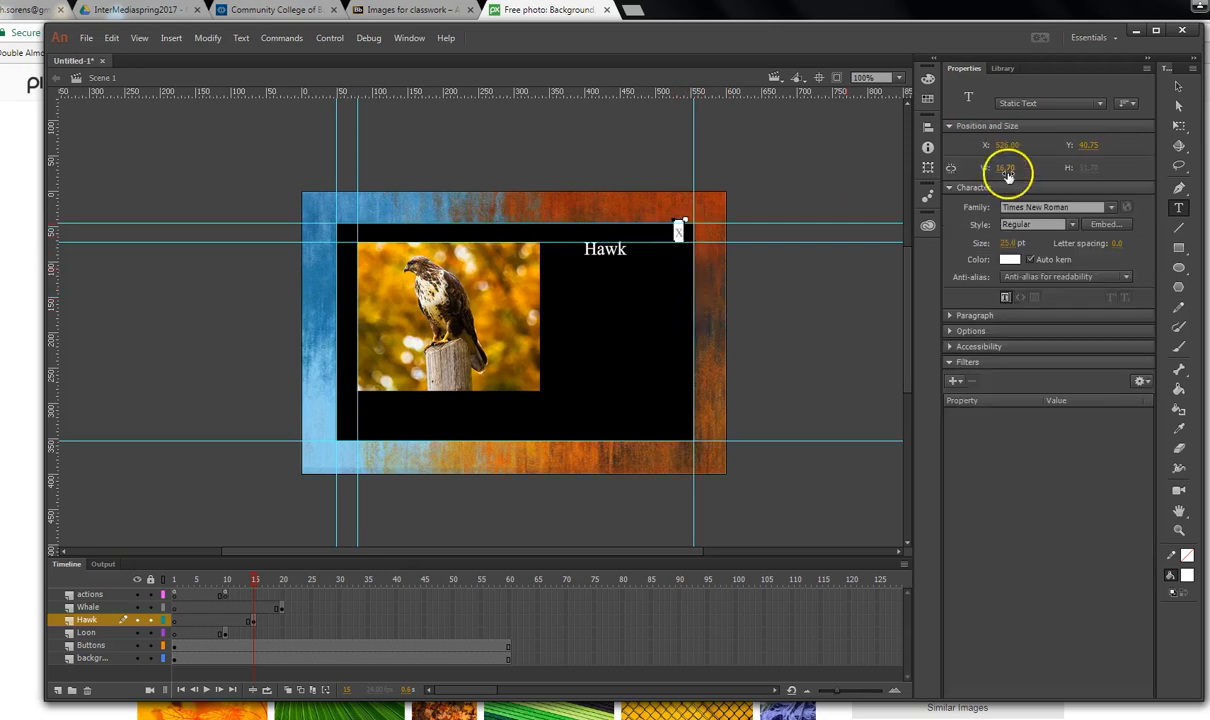
pyautogui.click(1179, 86)
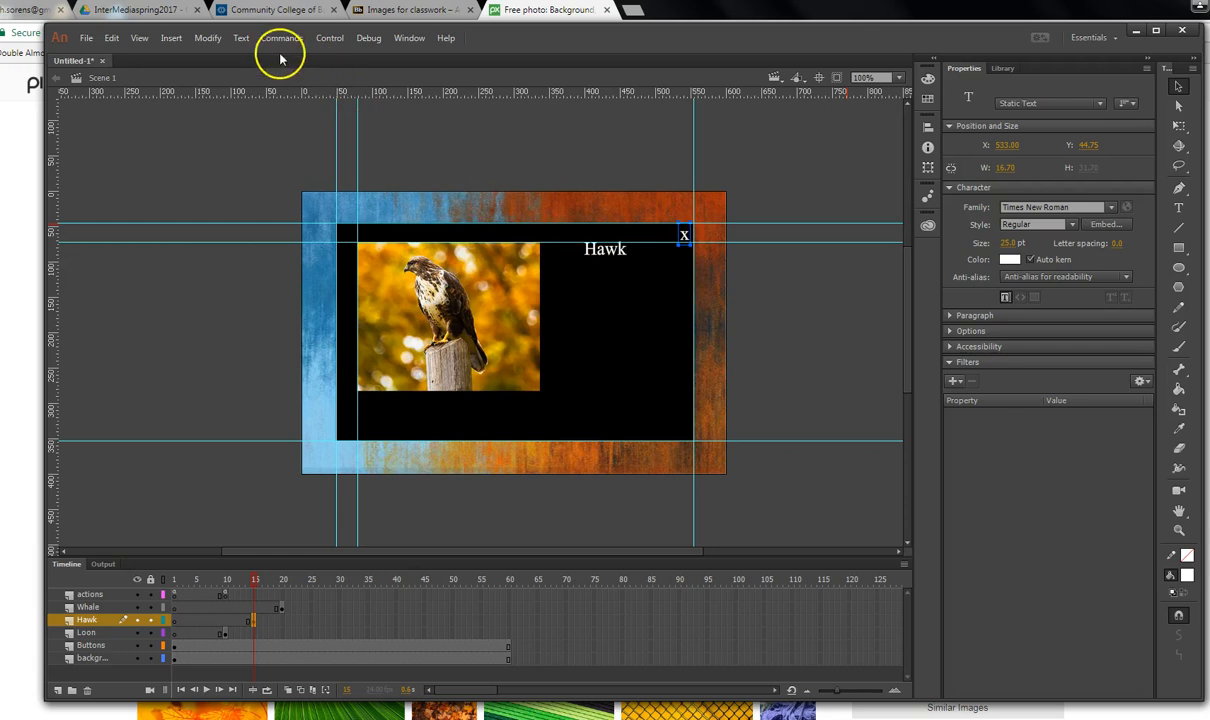
# Convert the hawk panel's "x" text to a Button symbol named hawkCloseButton.
pyautogui.click(208, 40)
pyautogui.click(240, 77)
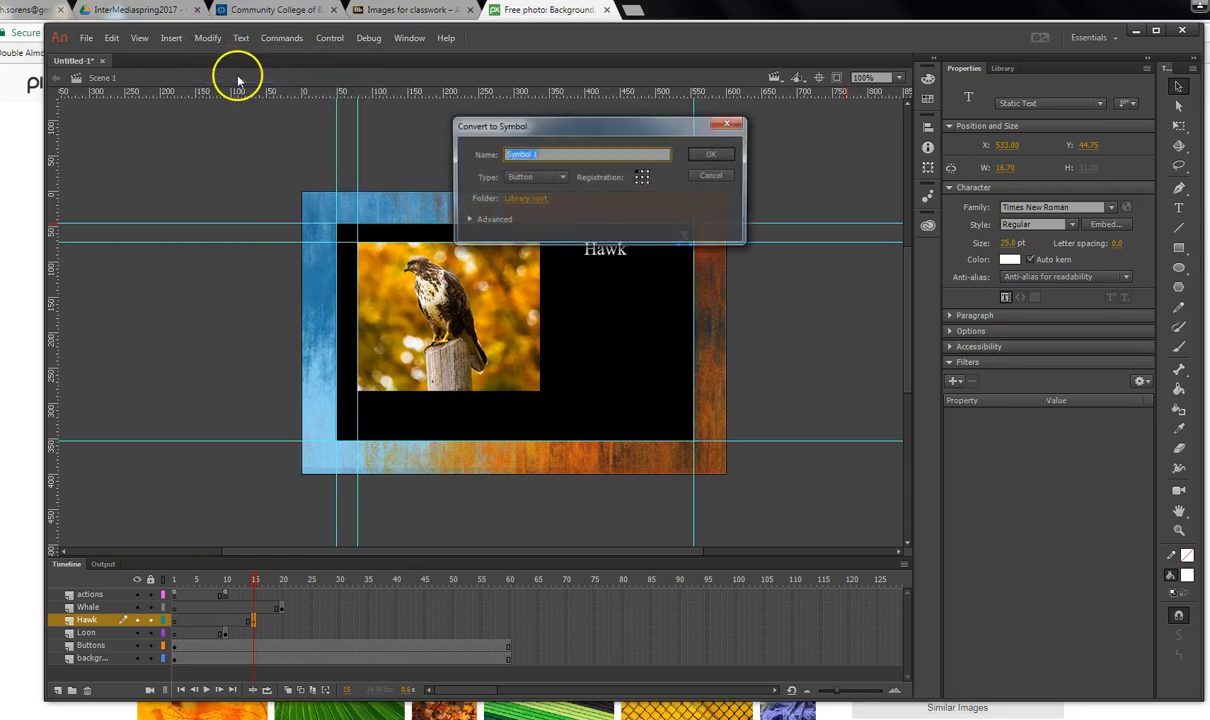
pyautogui.write('hawk')
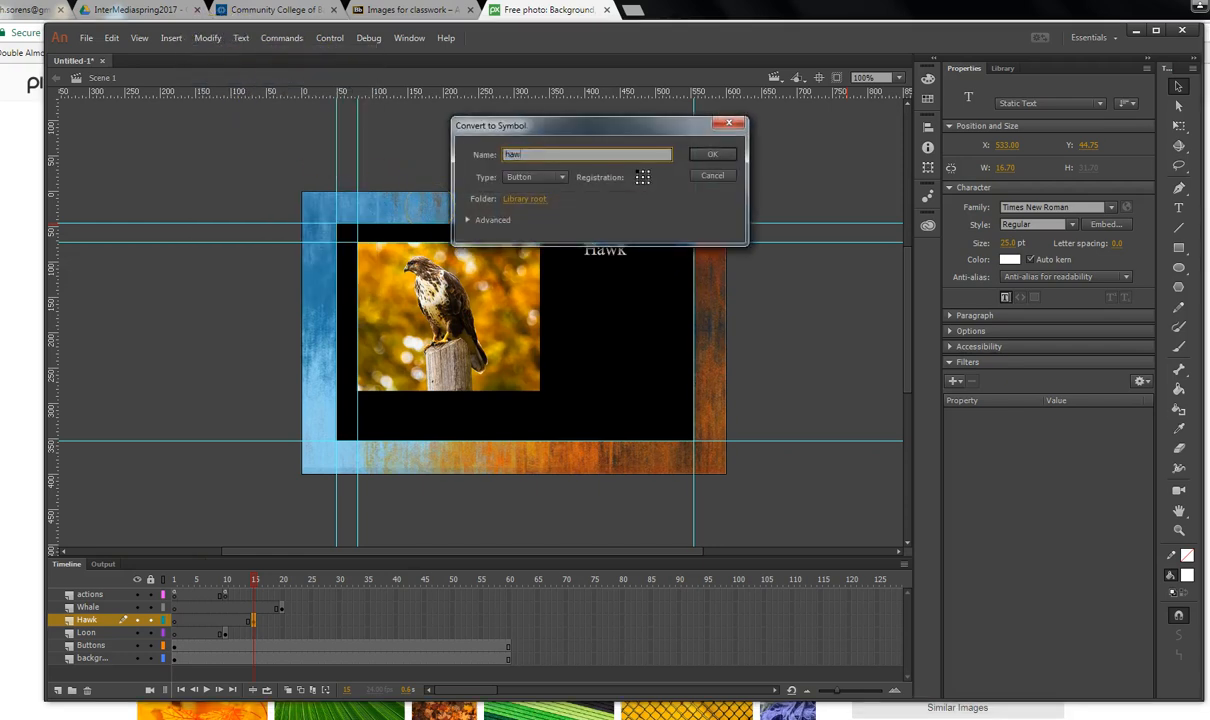
pyautogui.write('CloseButton')
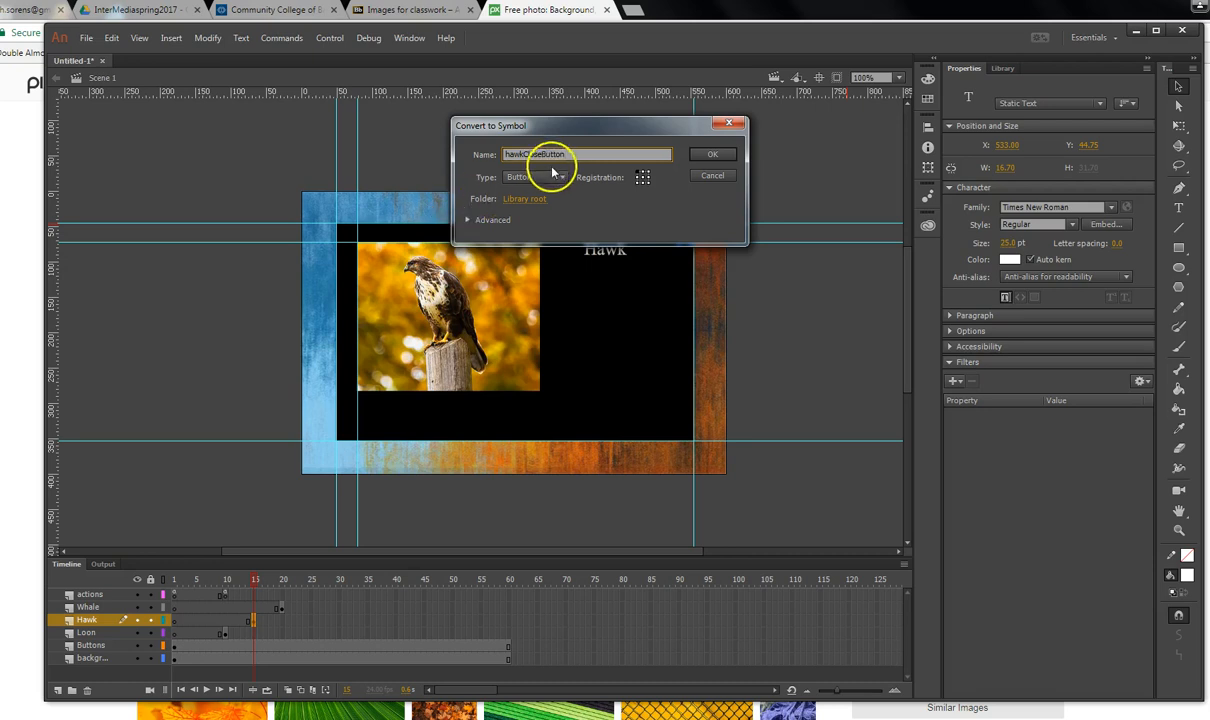
pyautogui.click(712, 156)
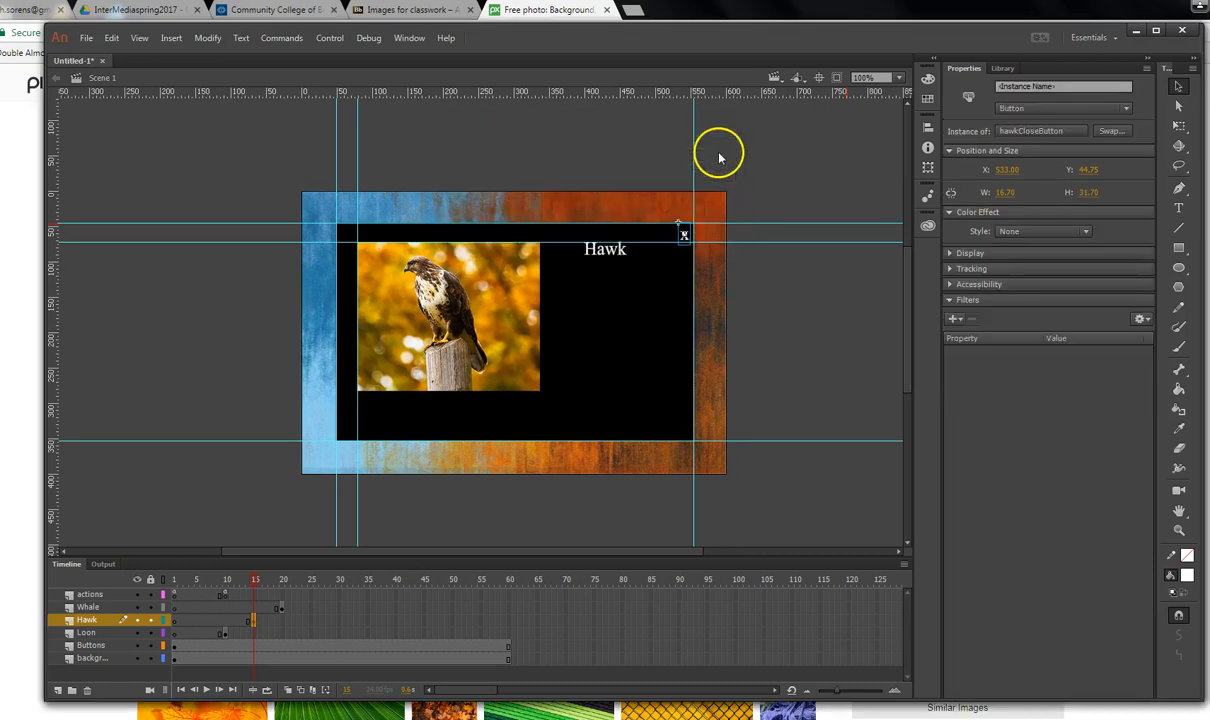
# Apply the ActionScript Mouse Click Event code snippet to the hawkCloseButton instance at frame 15.
pyautogui.click(408, 37)
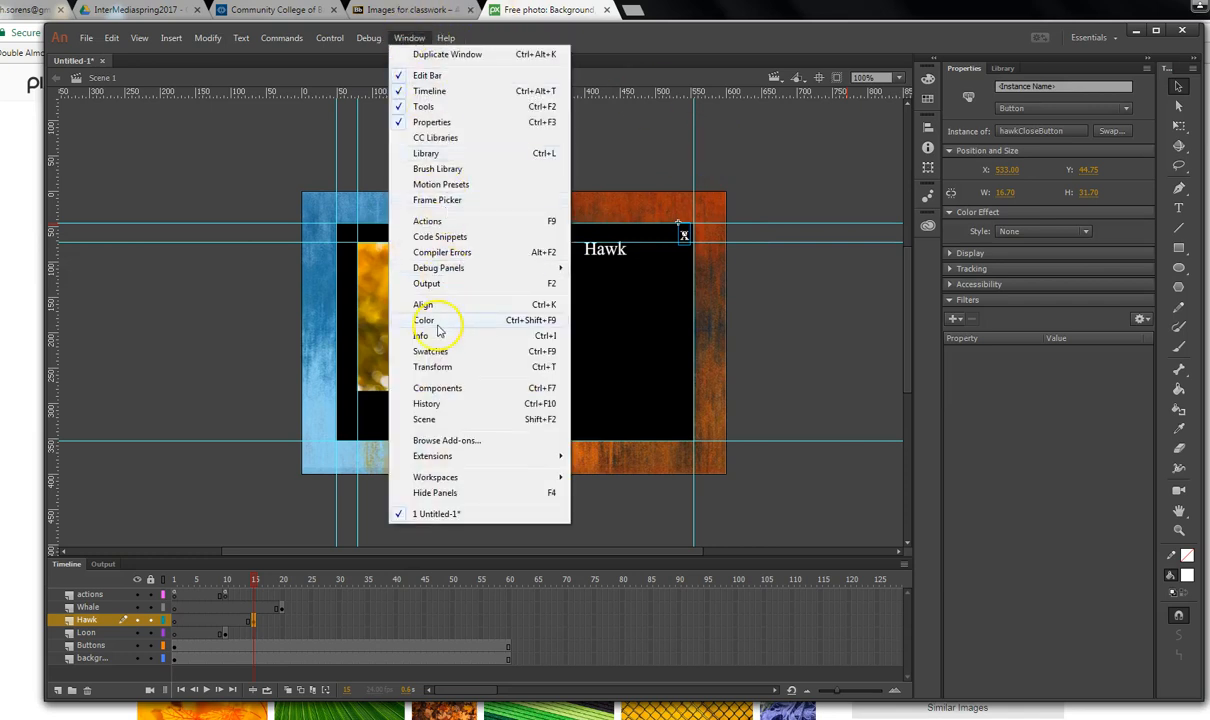
pyautogui.click(429, 222)
pyautogui.click(1120, 235)
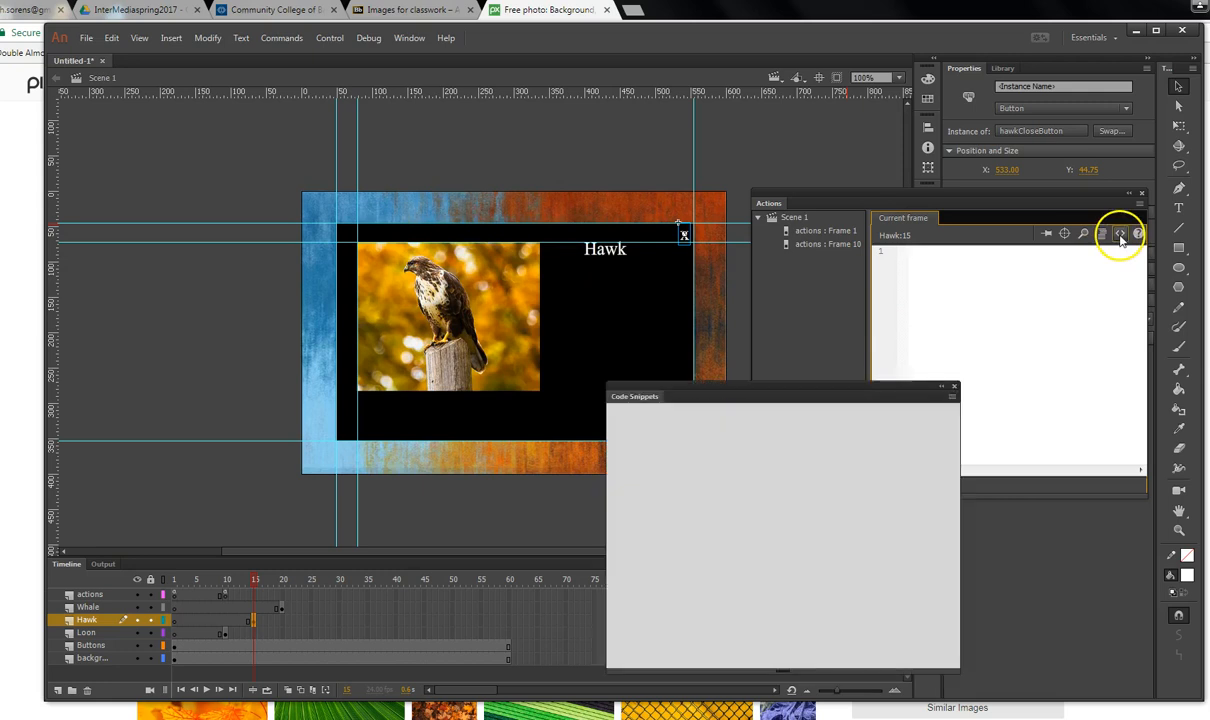
pyautogui.click(614, 433)
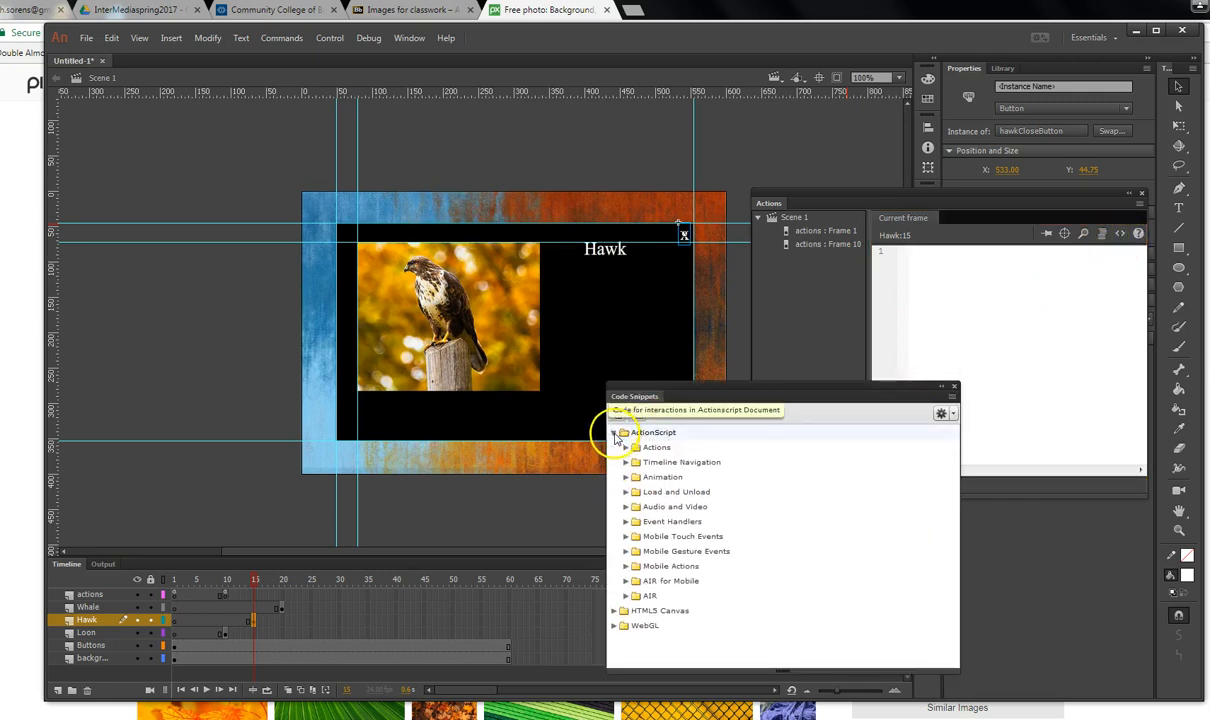
pyautogui.click(626, 522)
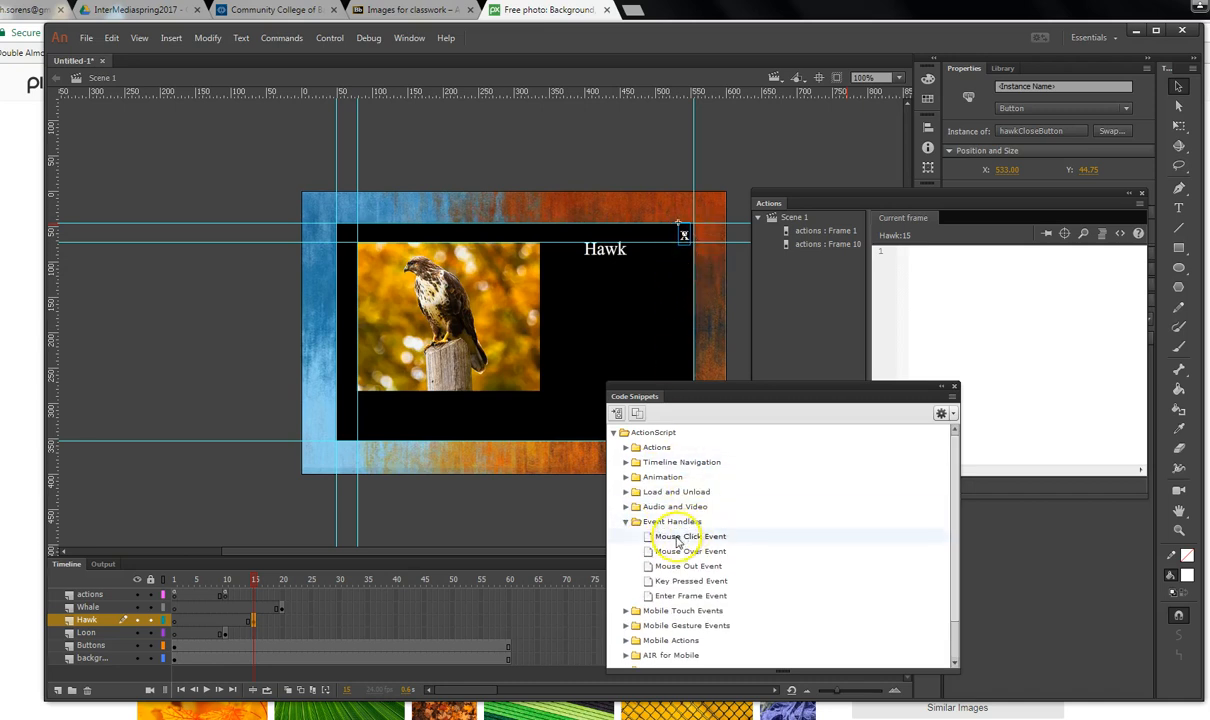
pyautogui.doubleClick(698, 539)
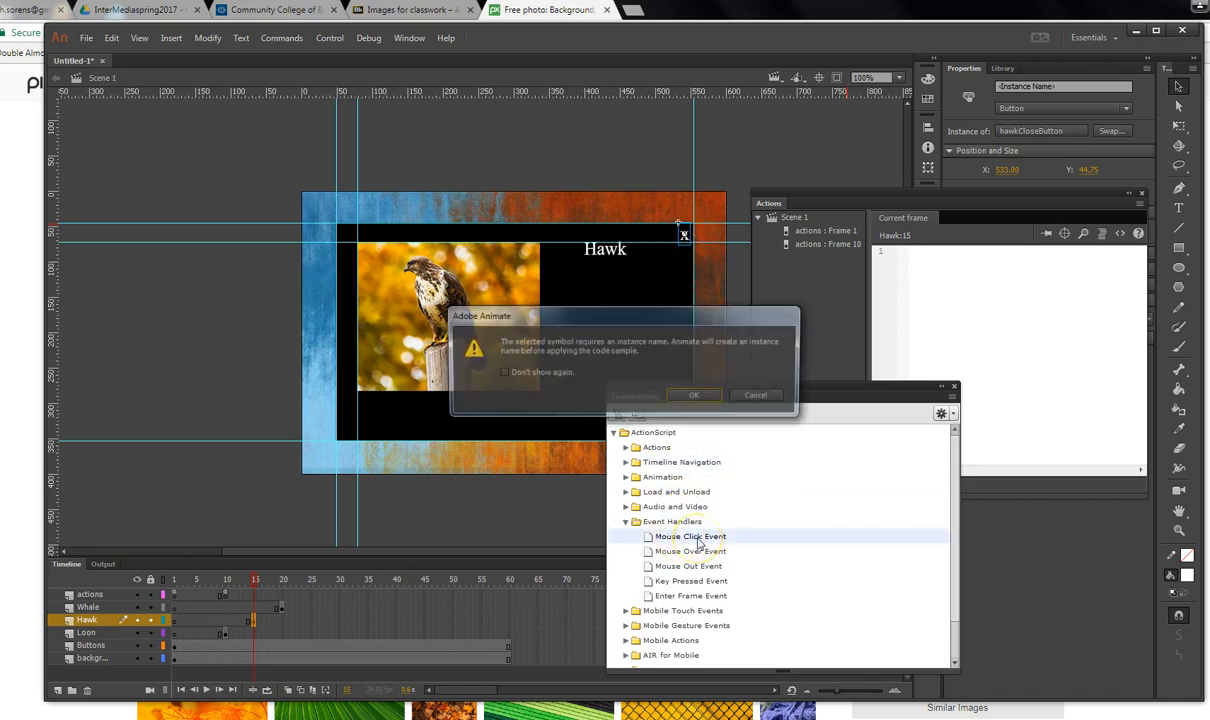
pyautogui.click(697, 395)
pyautogui.click(921, 455)
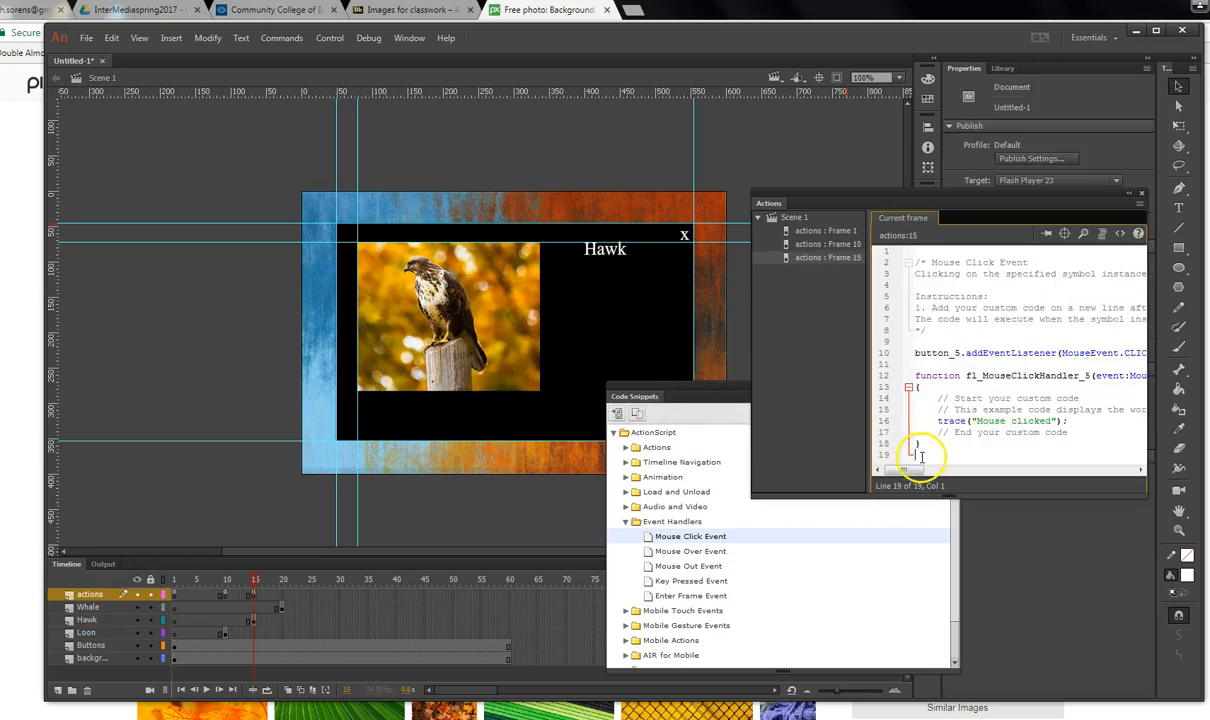
# Apply the Click to Go to Frame and Stop snippet to the hawkCloseButton instance with gotoAndStop(1), and close the code windows.
pyautogui.click(684, 236)
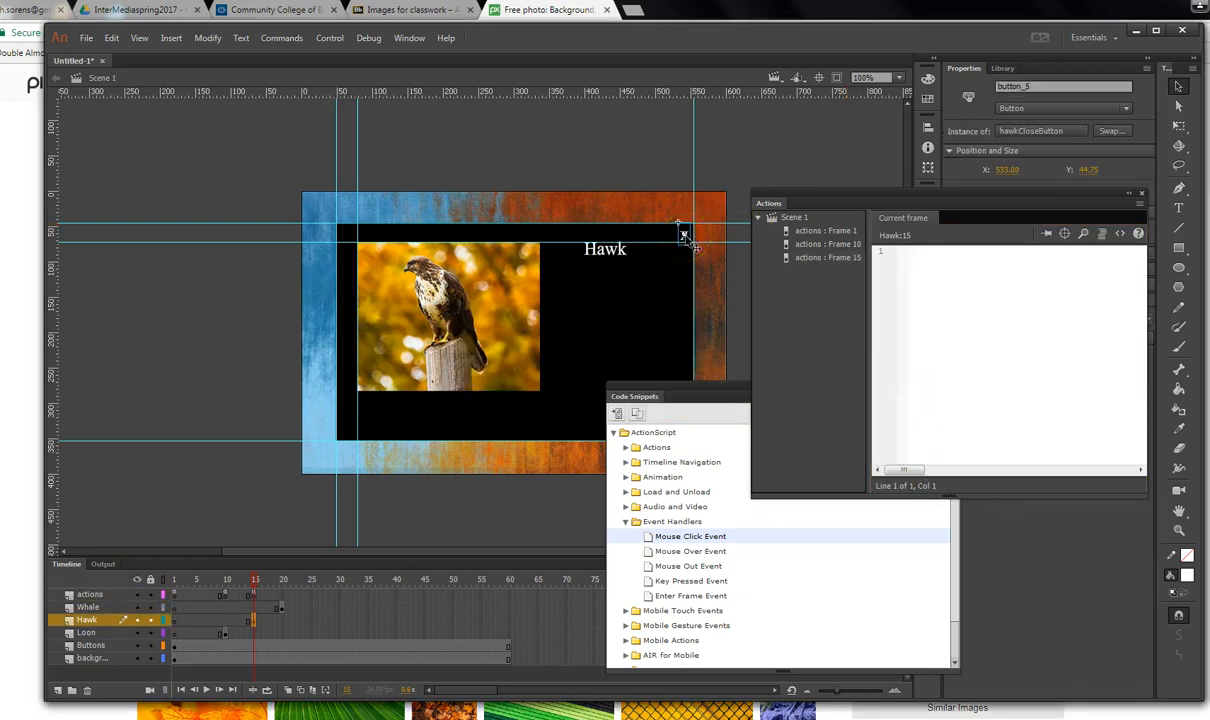
pyautogui.click(625, 521)
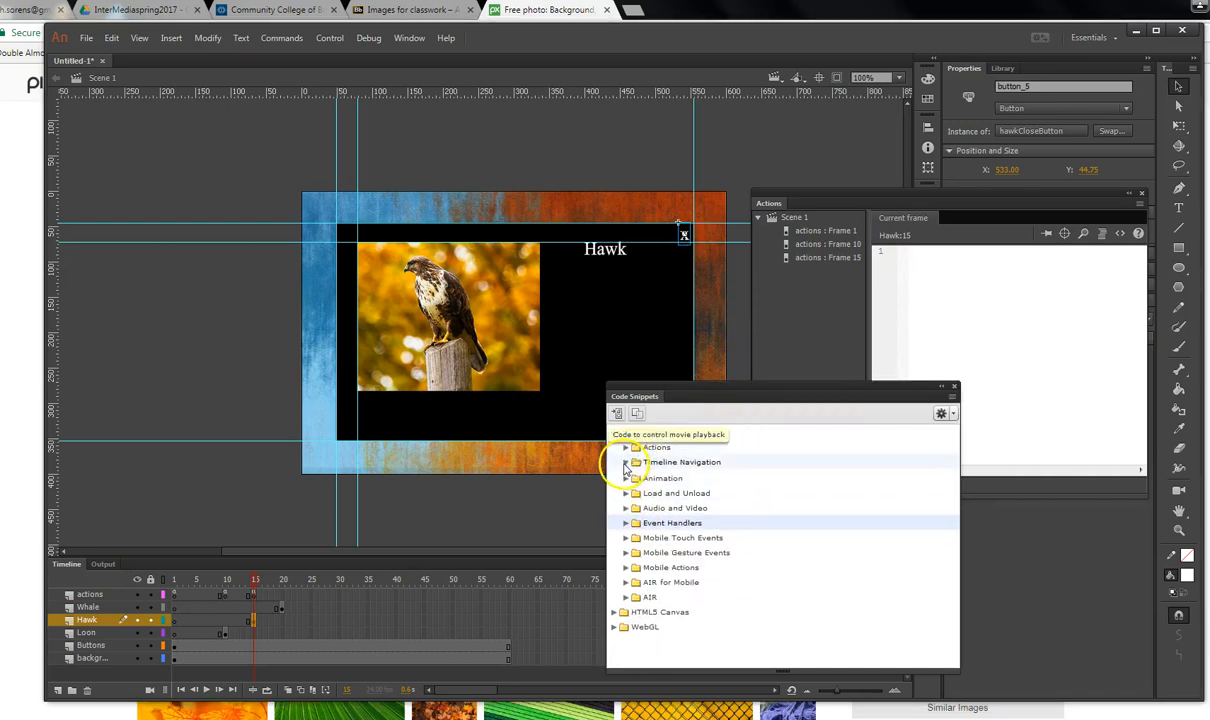
pyautogui.click(625, 462)
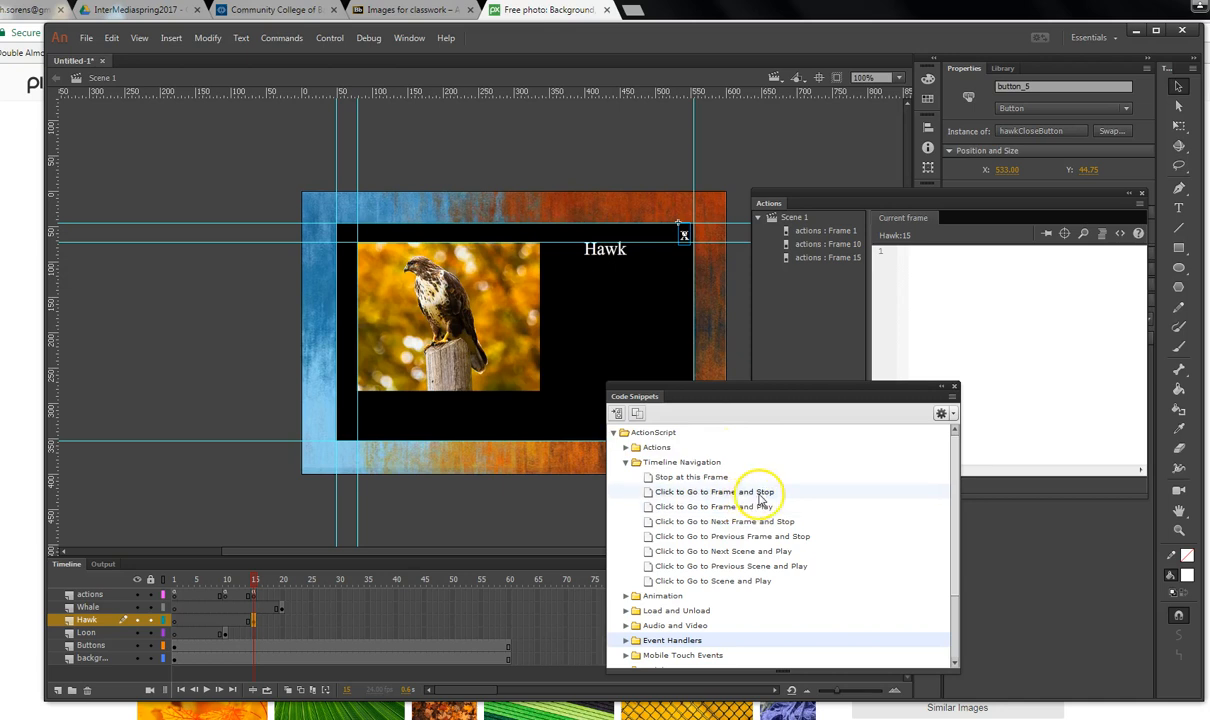
pyautogui.doubleClick(714, 492)
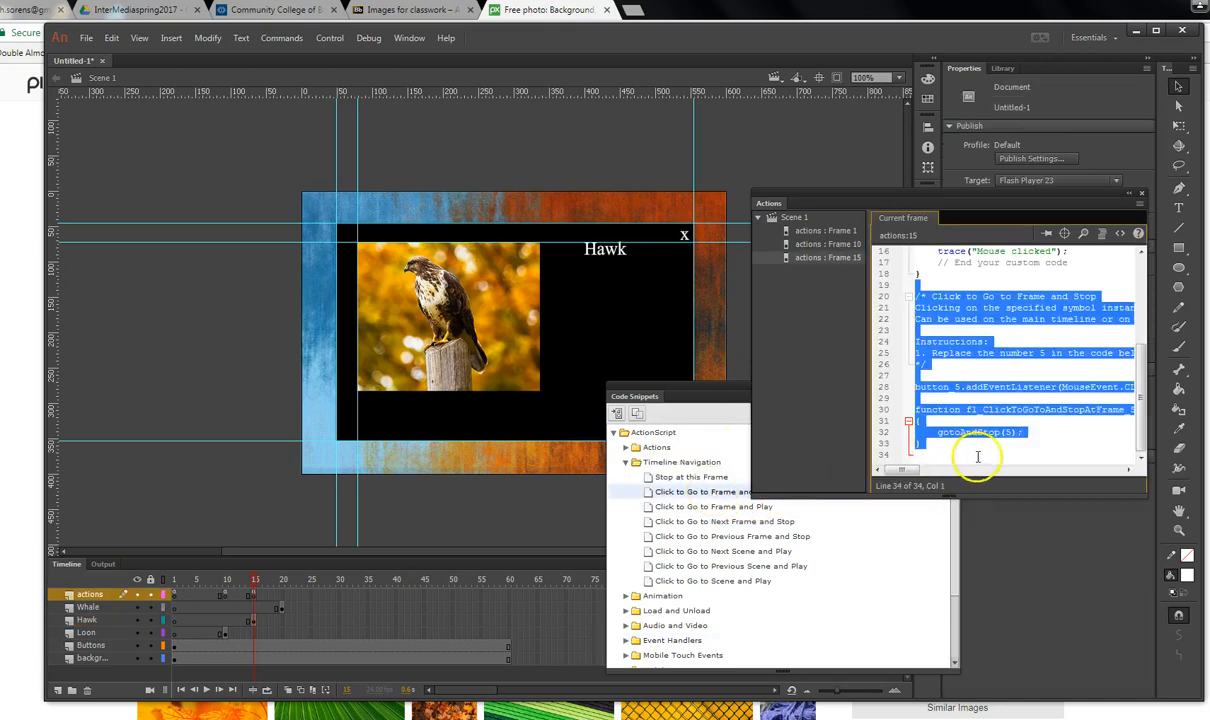
pyautogui.click(1010, 434)
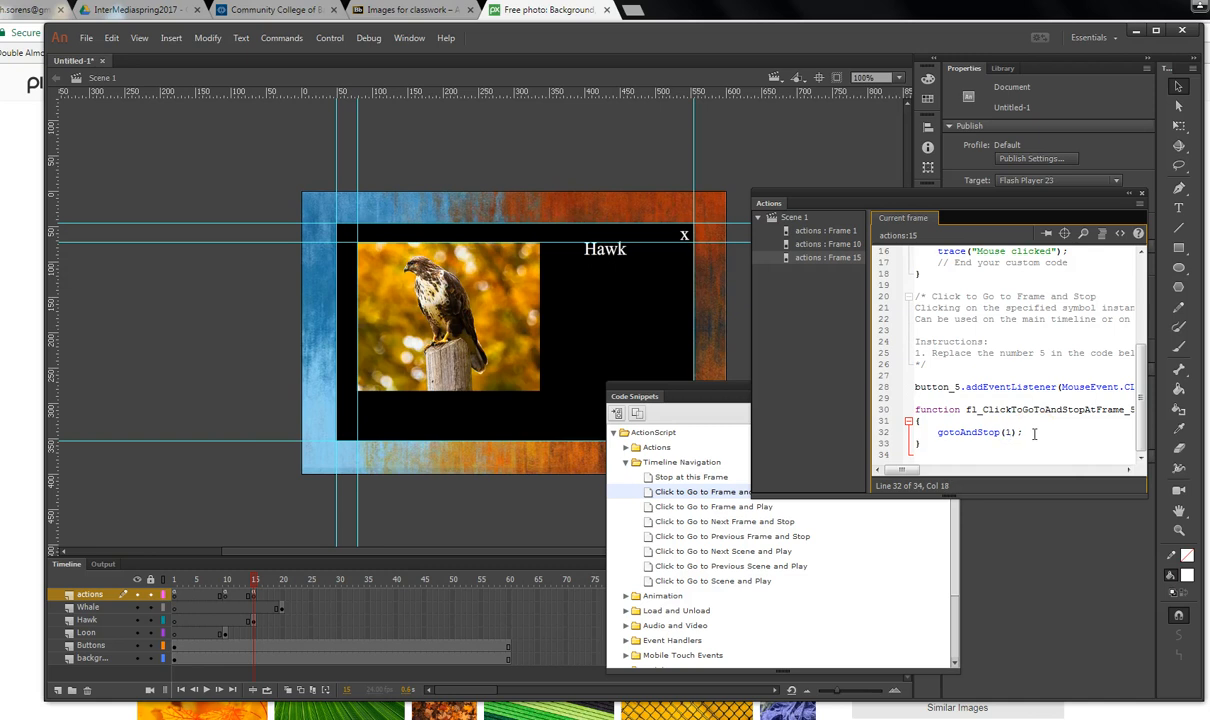
pyautogui.click(1141, 192)
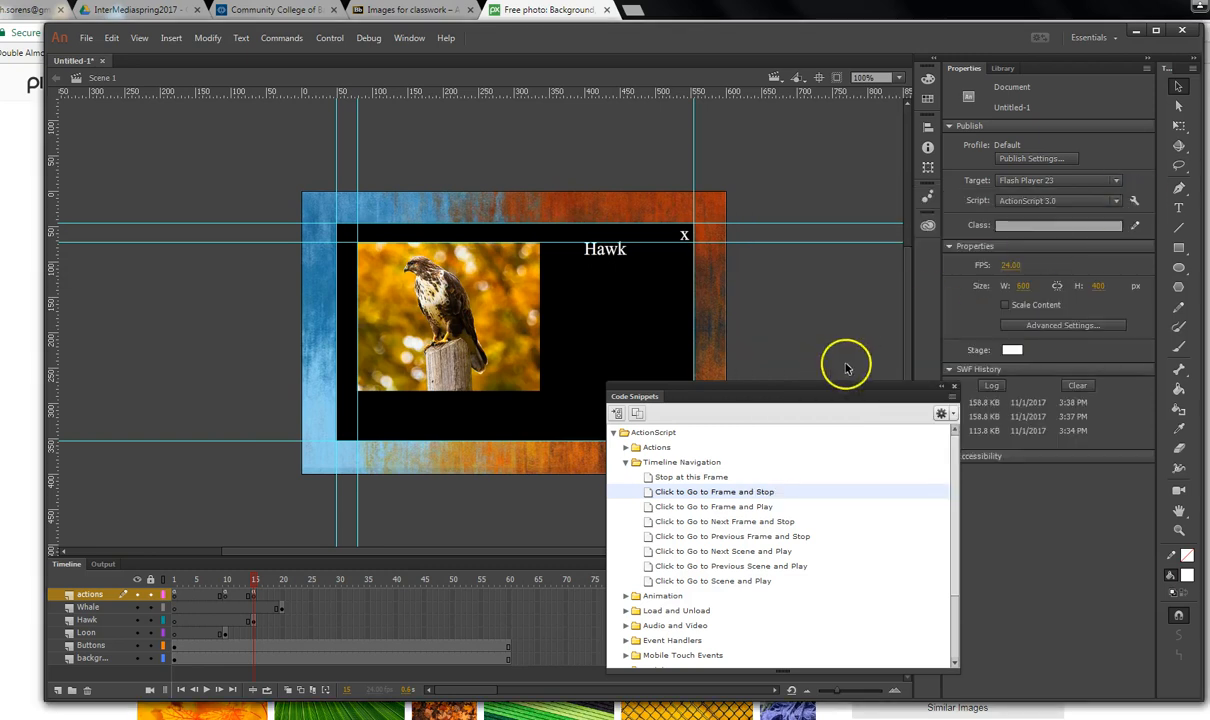
pyautogui.click(953, 386)
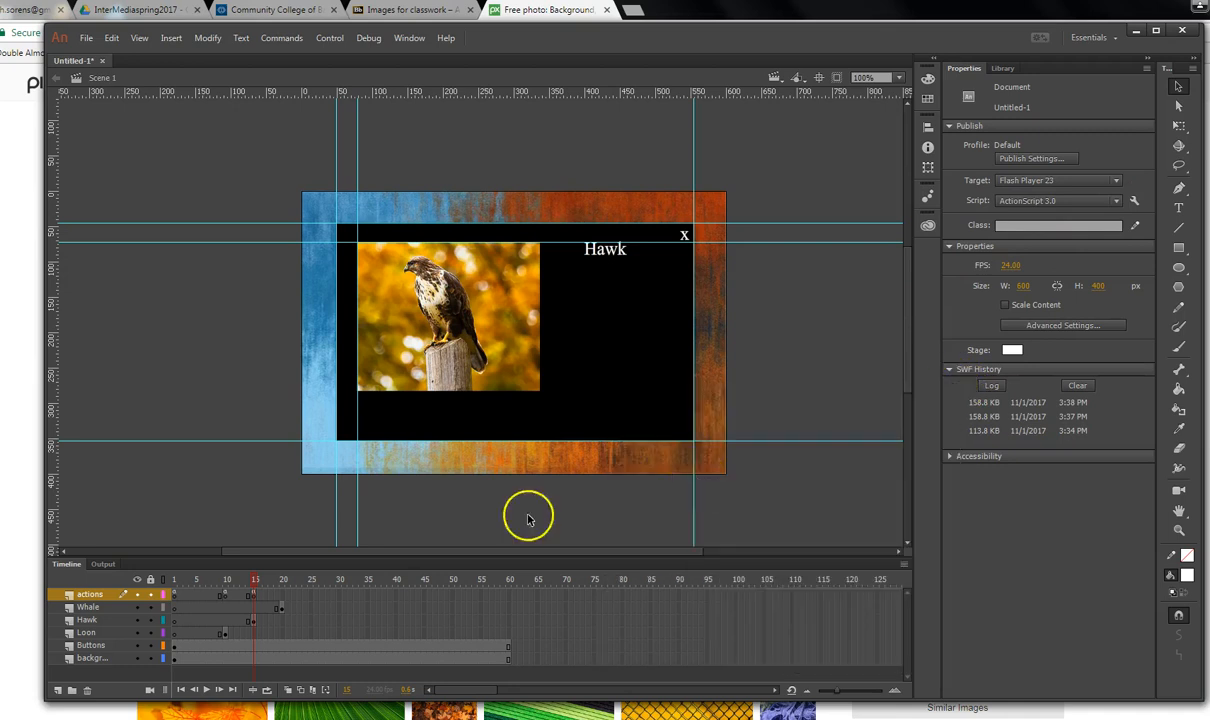
# Add a 25 pt "x" on the Whale layer at frame 20, in the black panel's upper-right corner at X 533, Y 45.75.
pyautogui.click(282, 610)
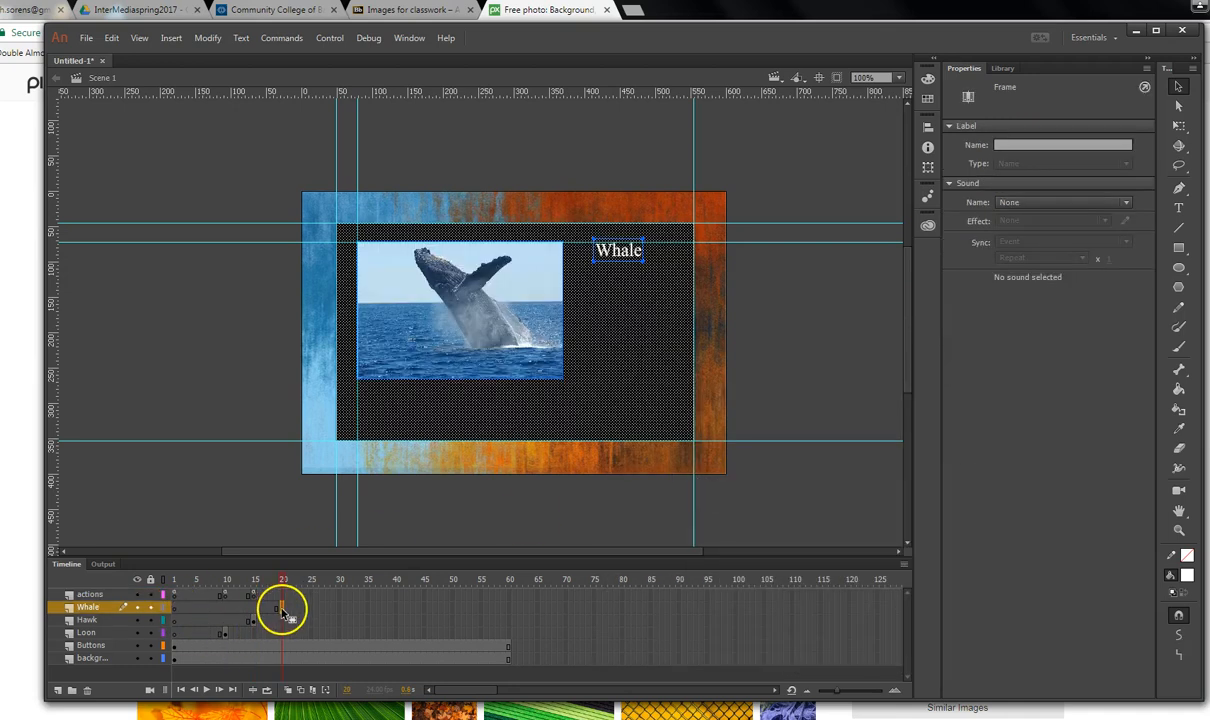
pyautogui.click(1179, 206)
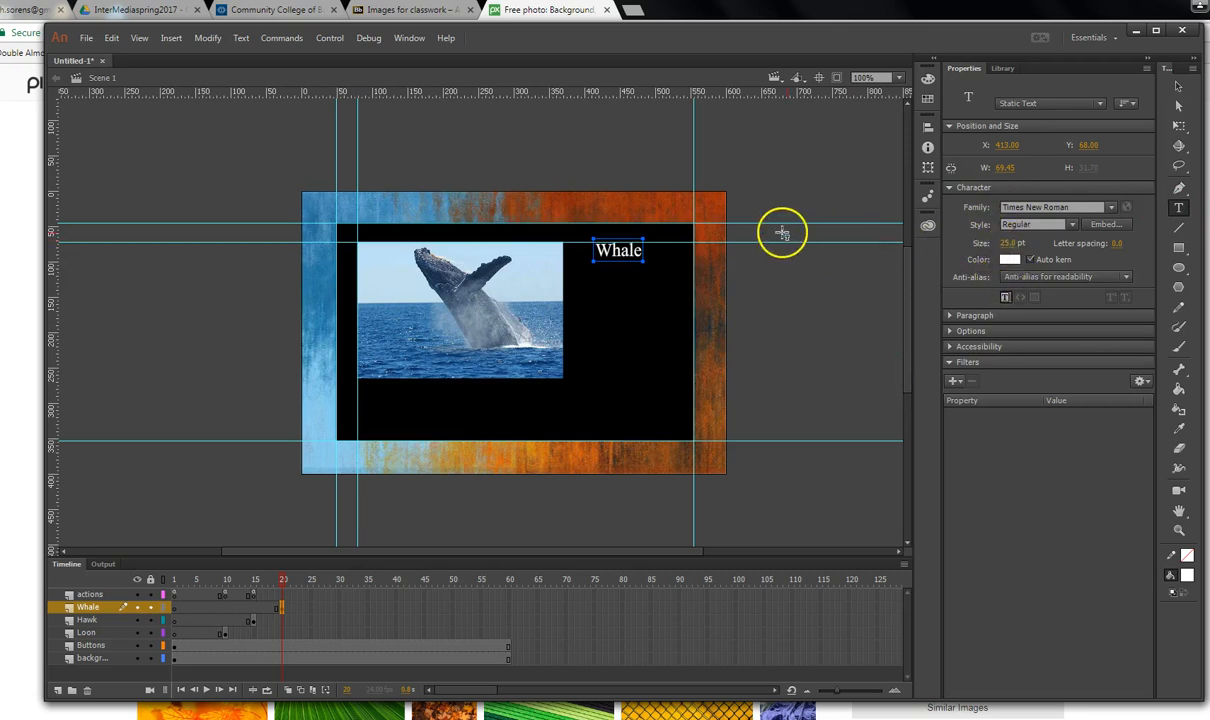
pyautogui.click(680, 222)
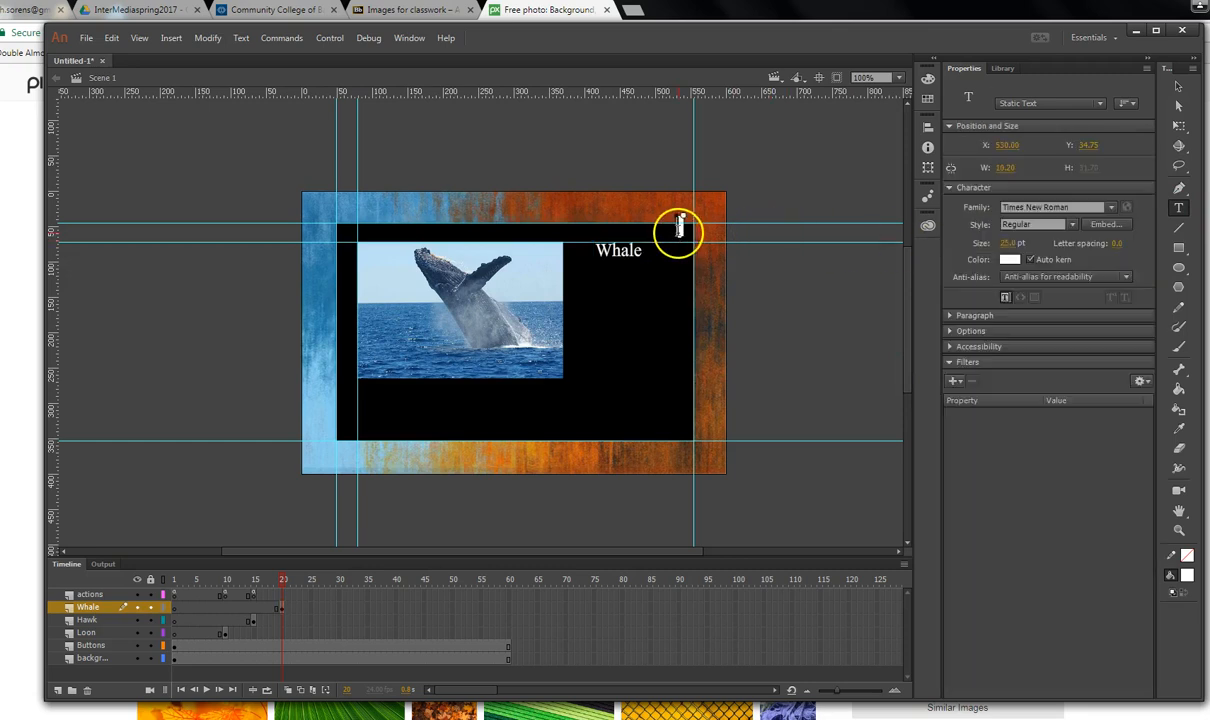
pyautogui.click(1179, 86)
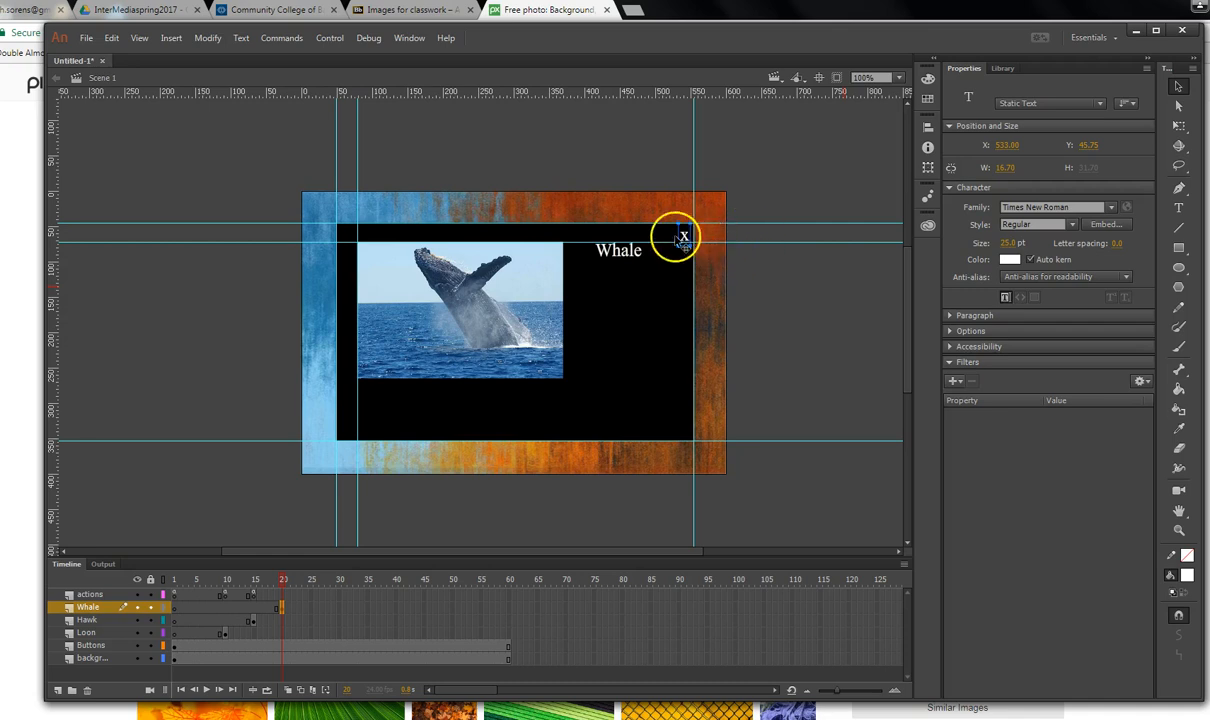
# Convert the whale panel's "x" text to a Button symbol named whaleCloseButton.
pyautogui.click(209, 40)
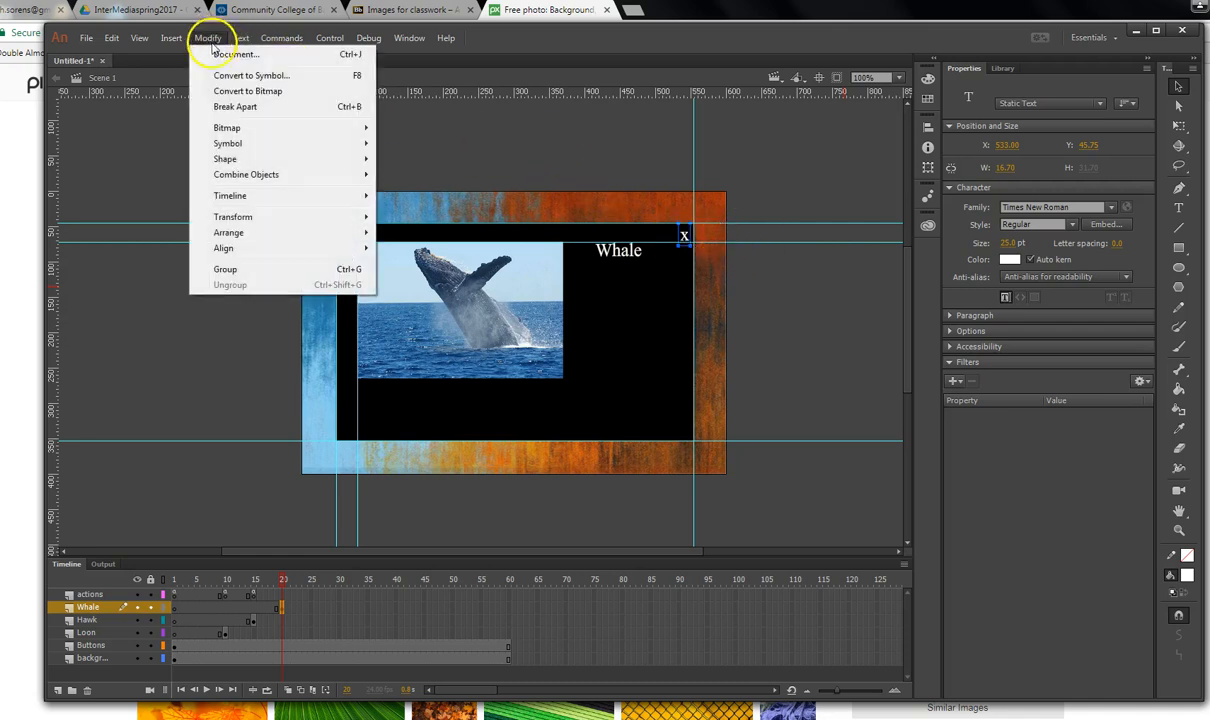
pyautogui.click(233, 77)
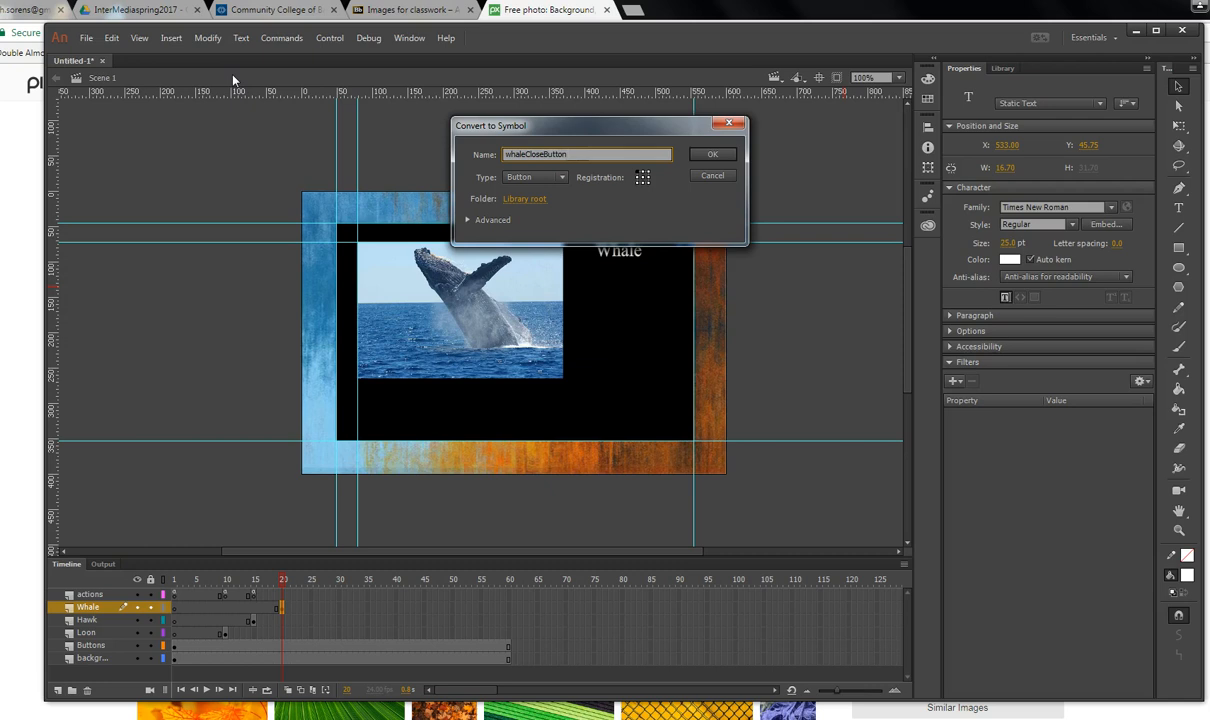
pyautogui.click(722, 155)
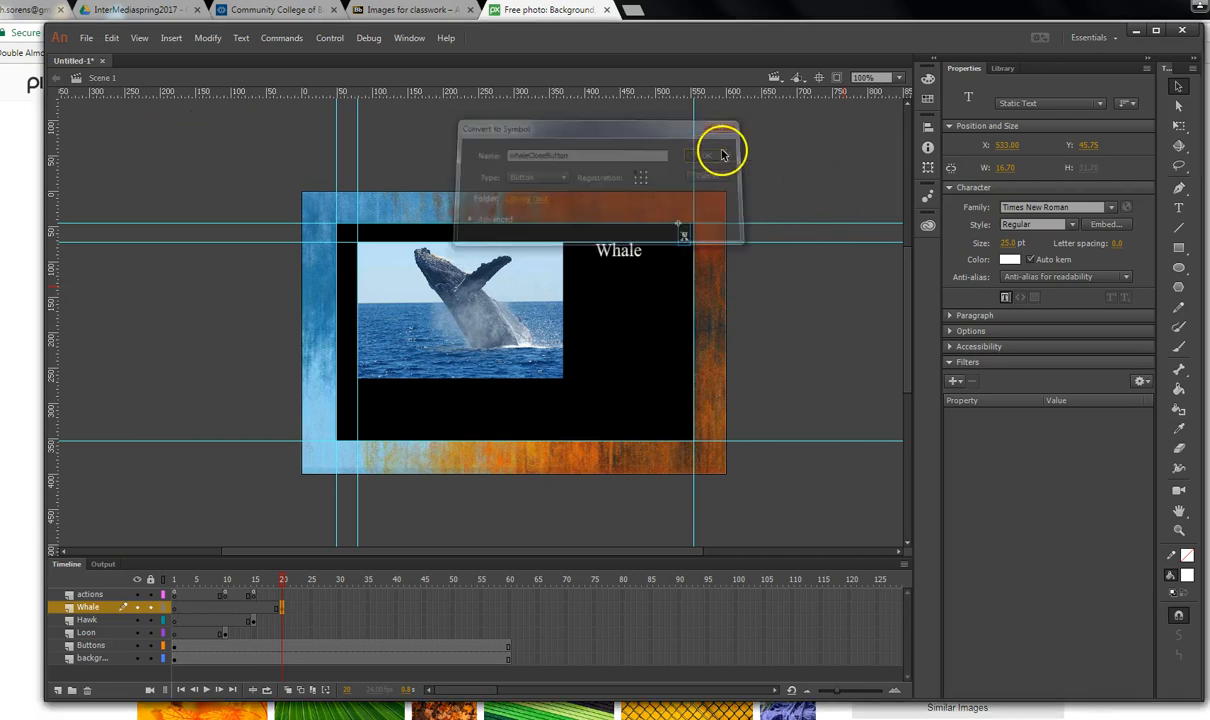
# Apply the ActionScript Mouse Click Event code snippet to the whaleCloseButton instance at frame 20.
pyautogui.click(410, 38)
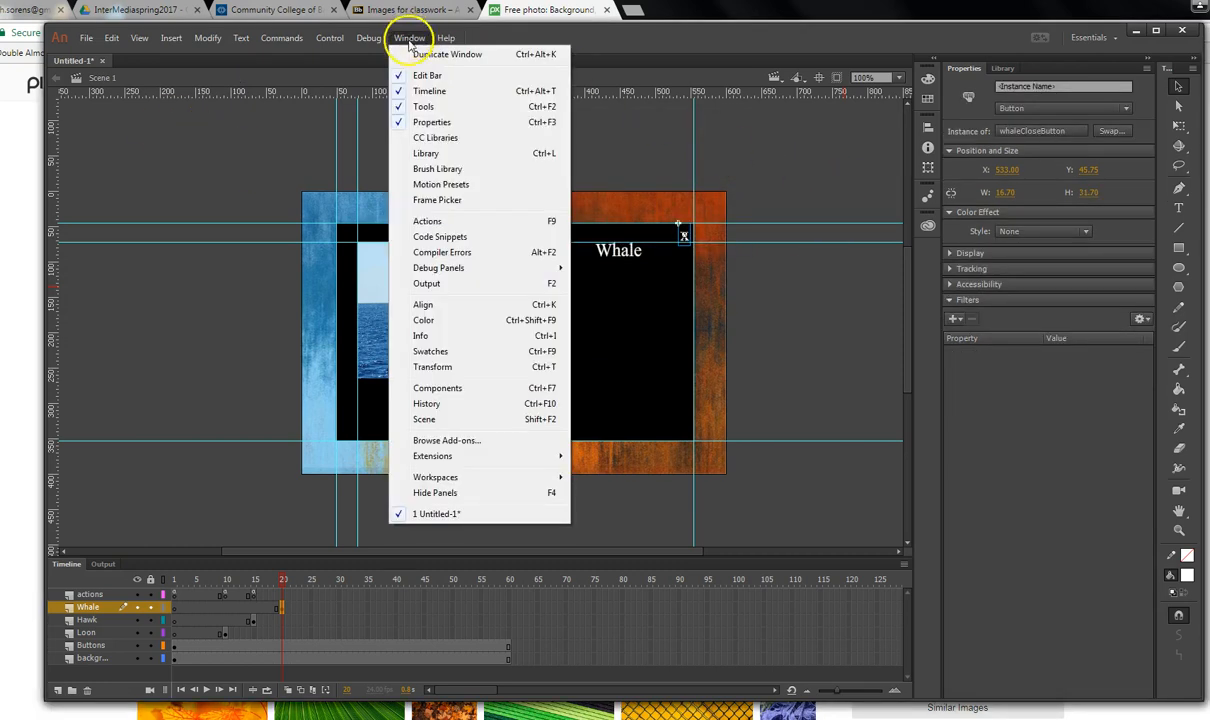
pyautogui.click(440, 223)
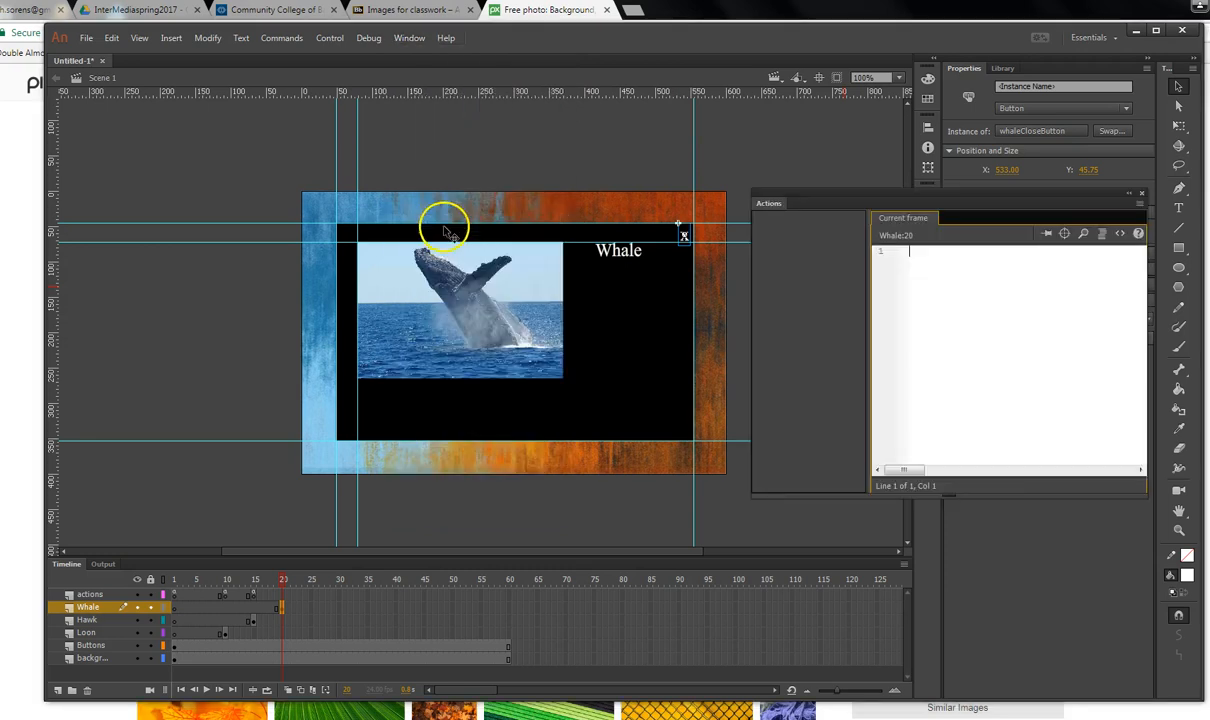
pyautogui.click(1120, 235)
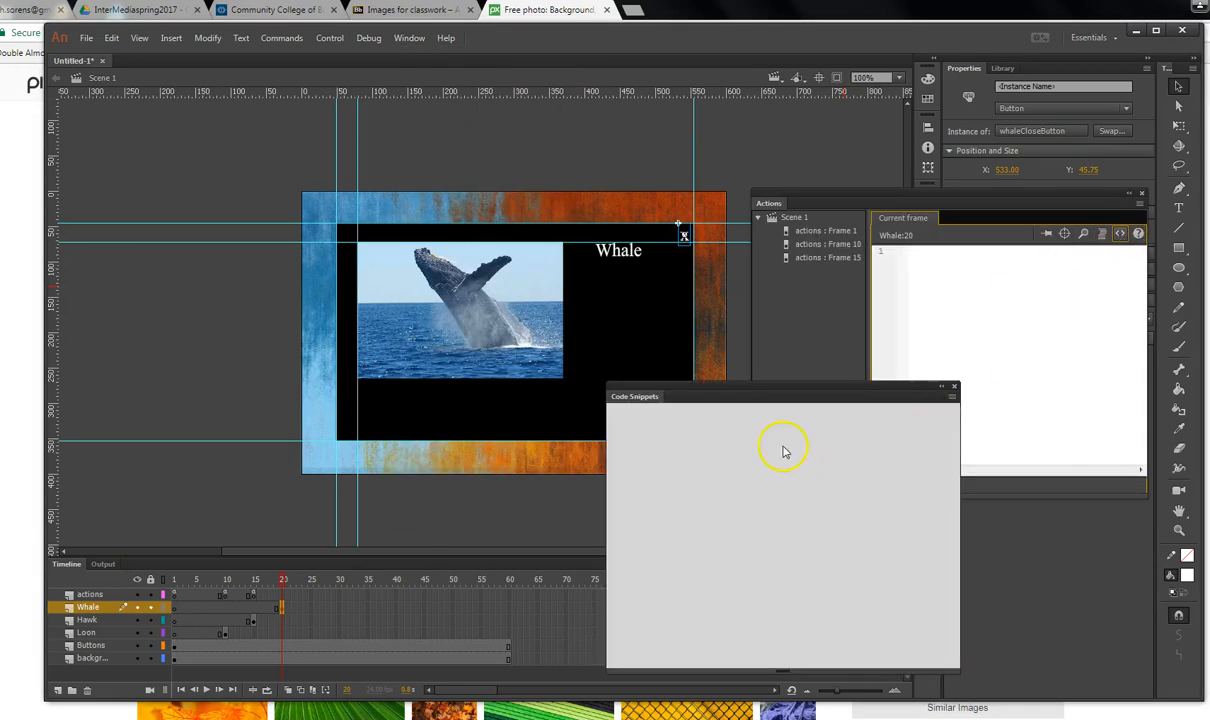
pyautogui.click(614, 433)
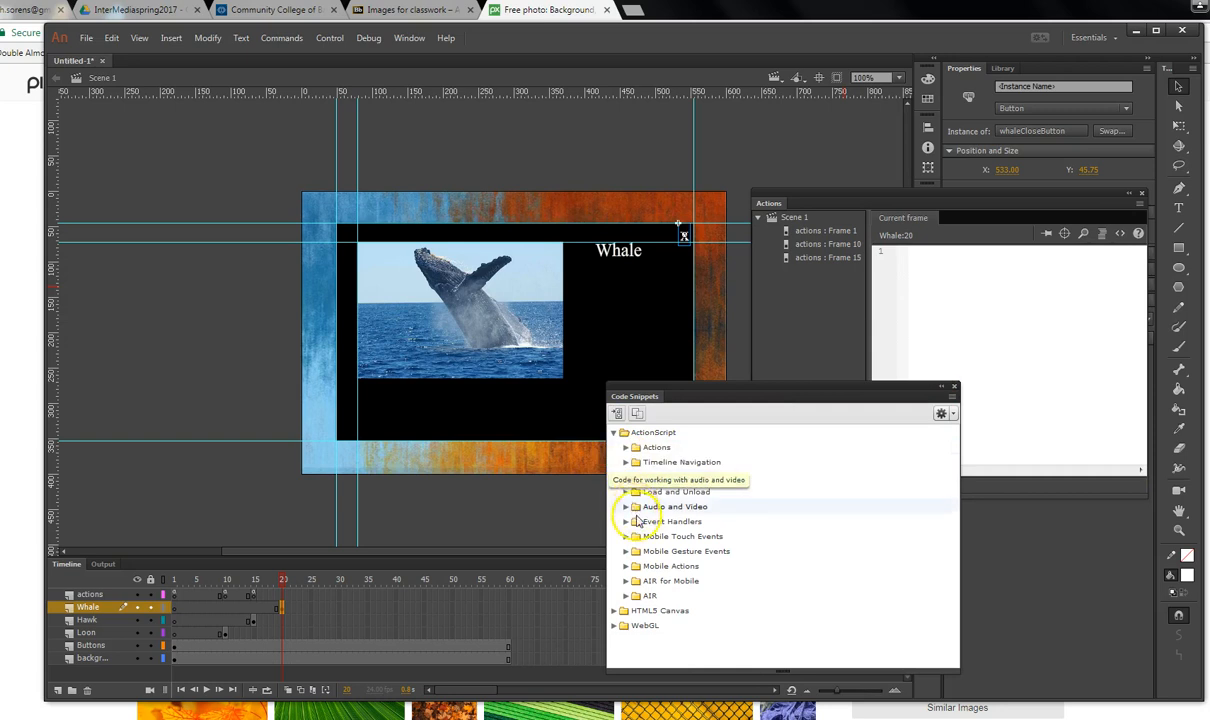
pyautogui.click(625, 522)
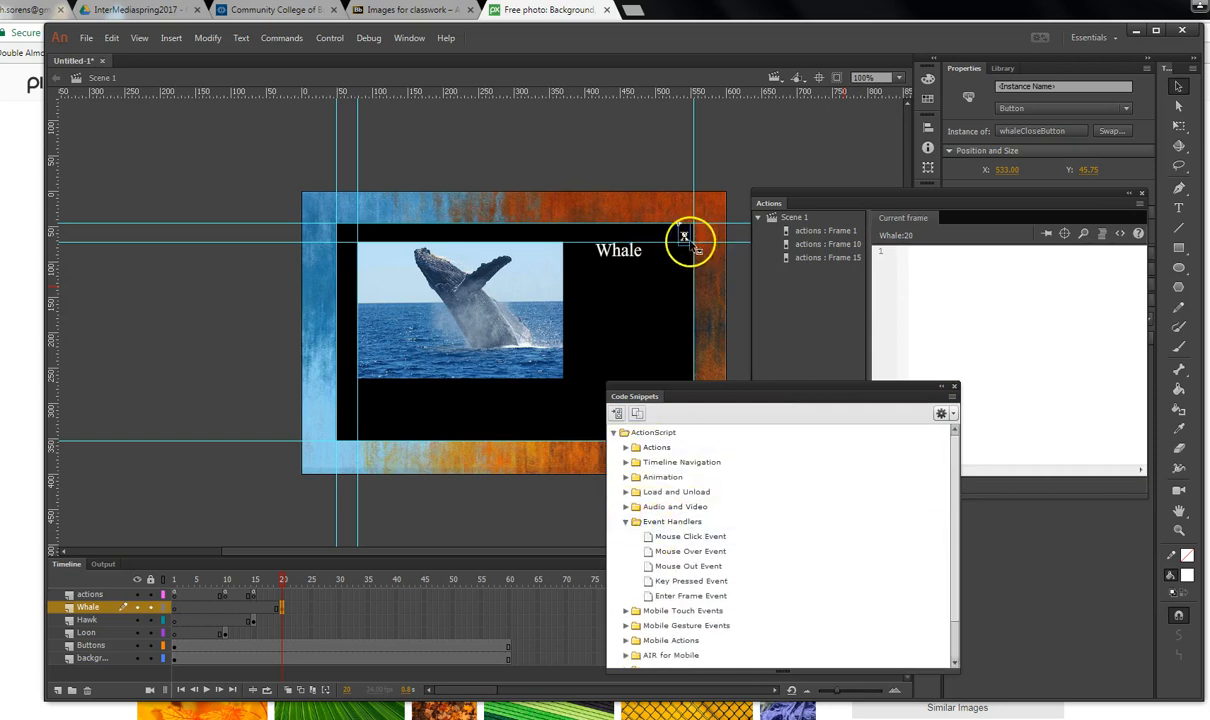
pyautogui.doubleClick(683, 538)
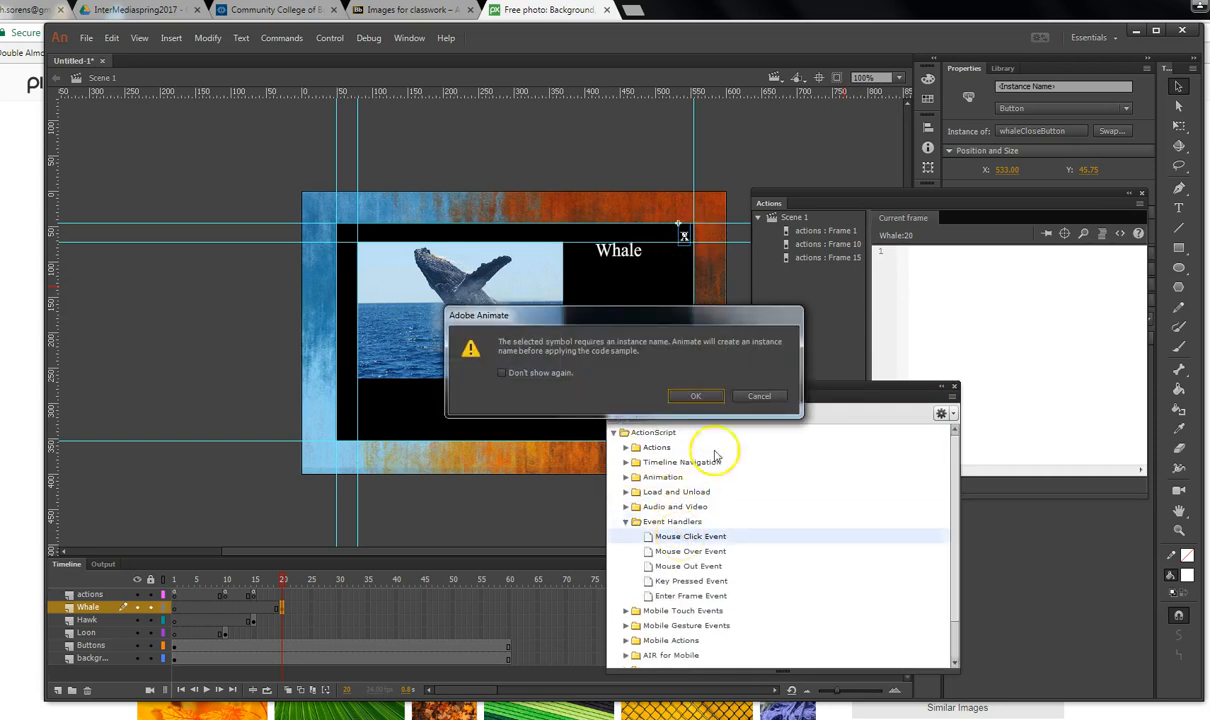
pyautogui.click(696, 396)
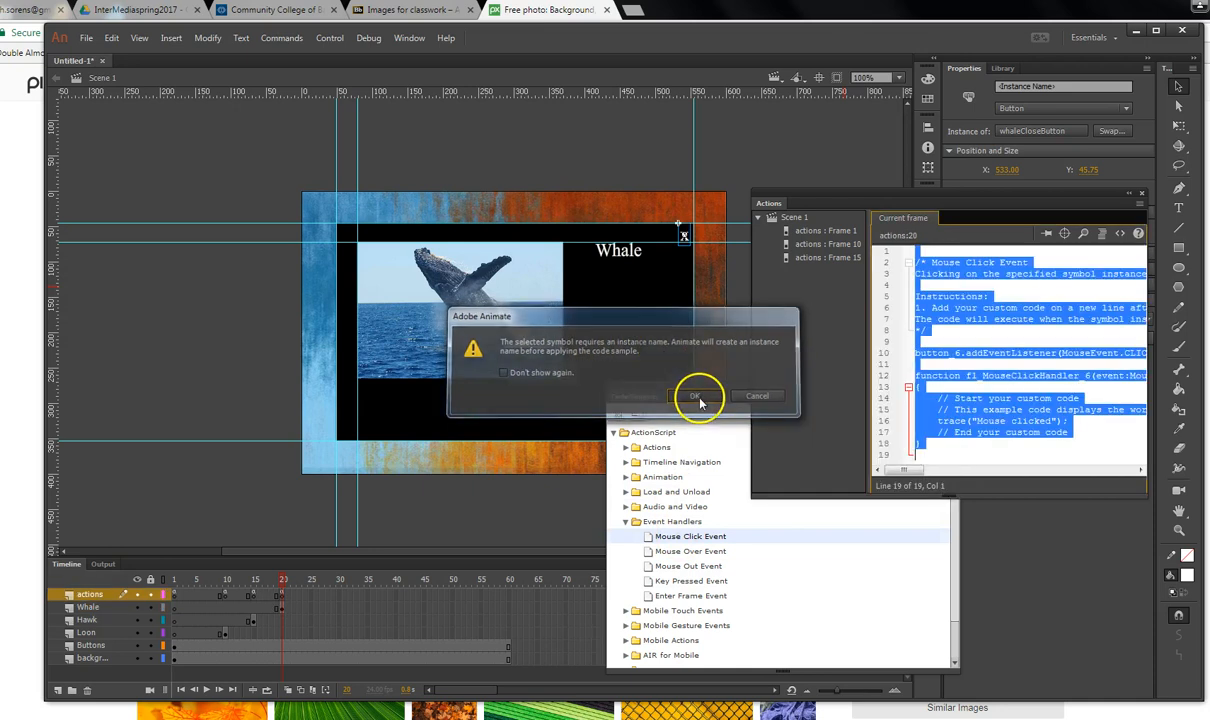
pyautogui.click(921, 458)
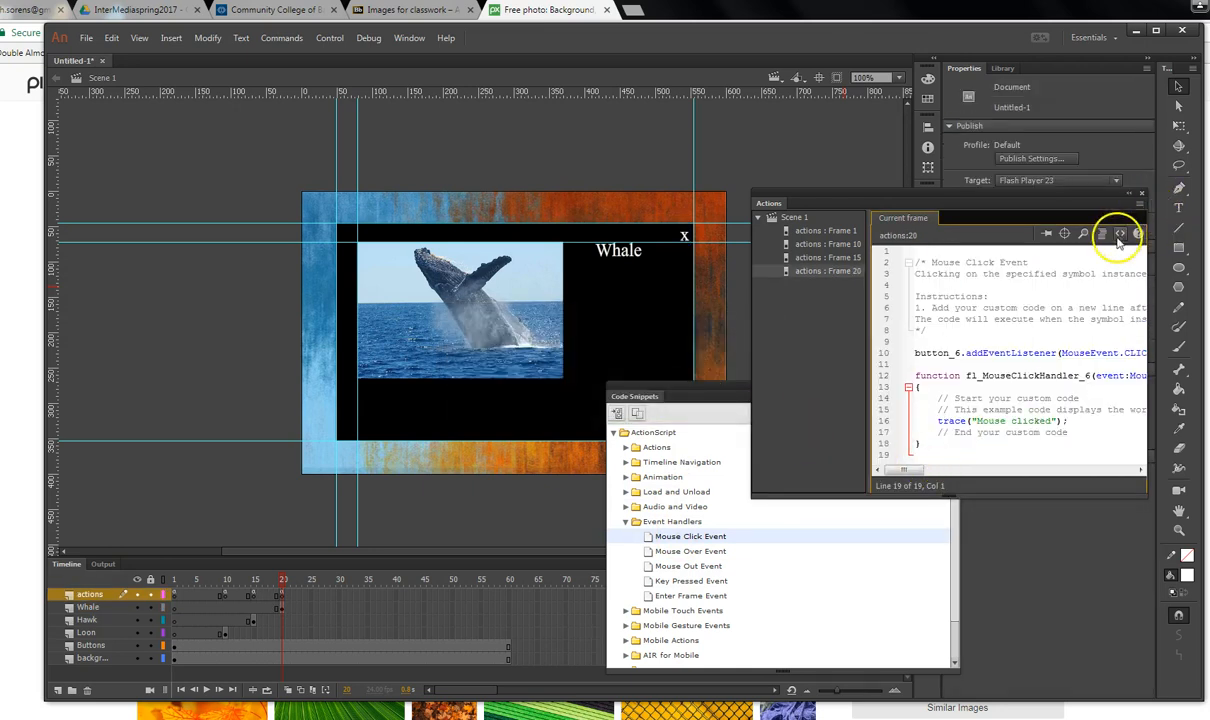
# Apply the Click to Go to Frame and Stop snippet to the whaleCloseButton instance with gotoAndStop(1), and close the code windows.
pyautogui.click(729, 393)
pyautogui.click(625, 521)
pyautogui.click(625, 463)
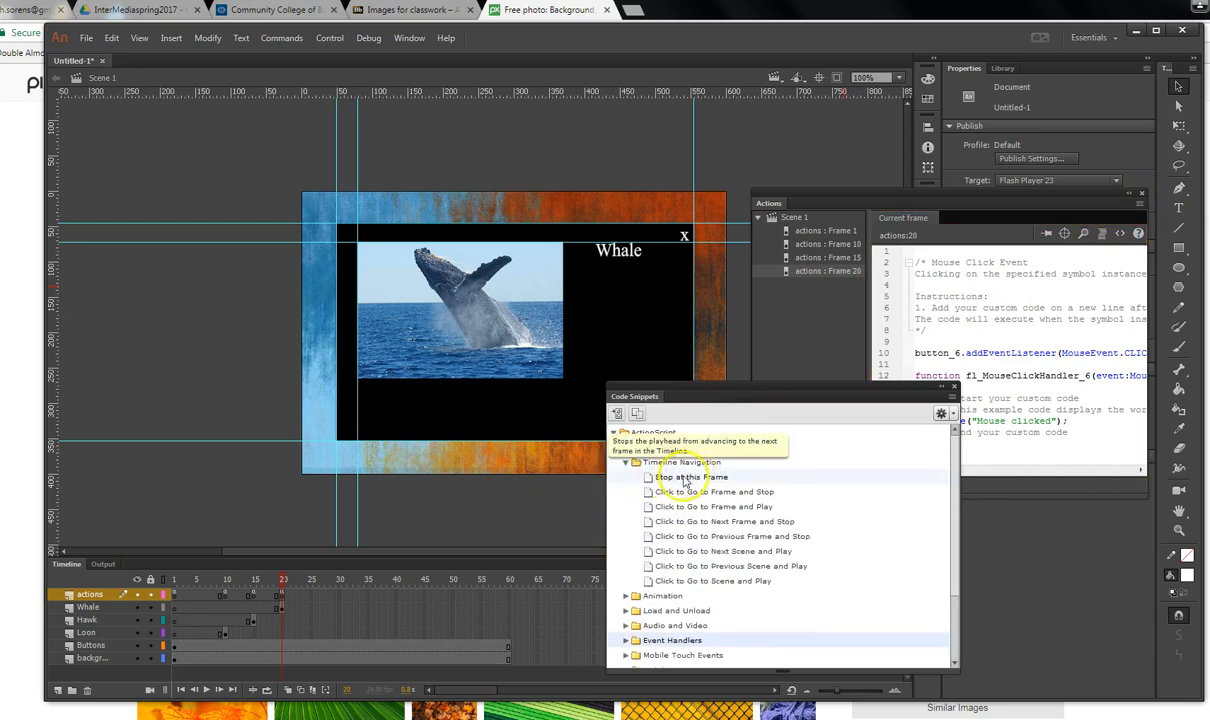
pyautogui.click(684, 237)
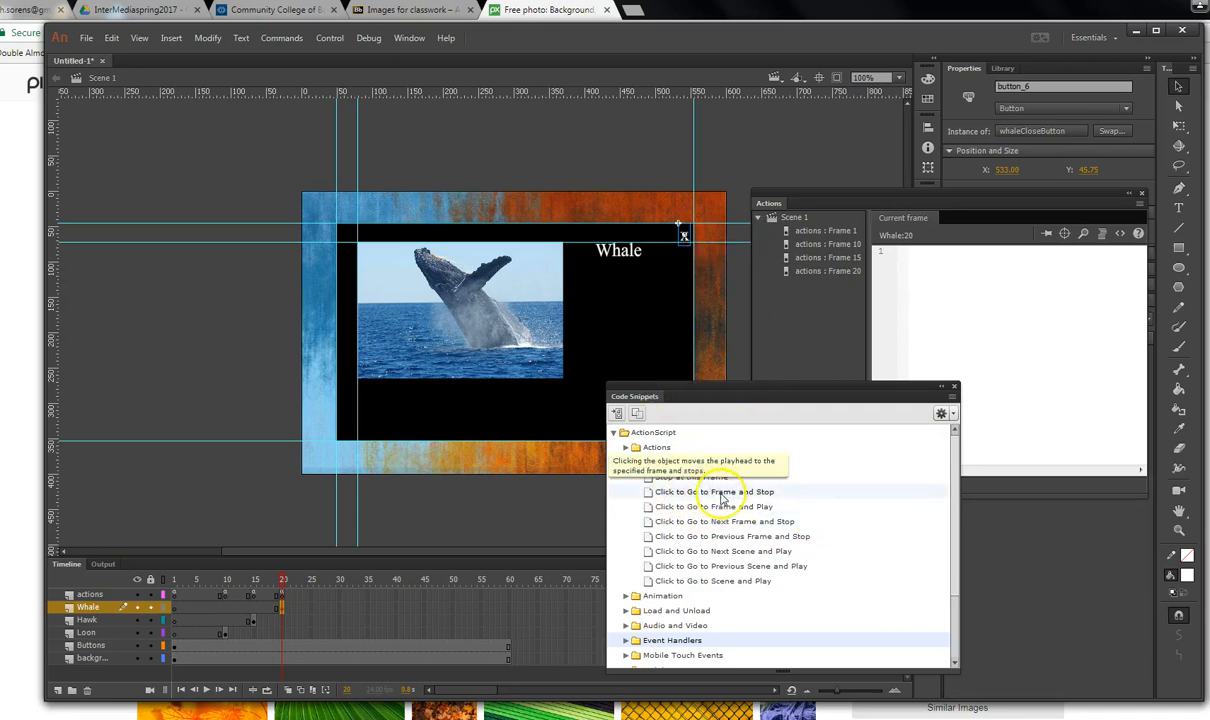
pyautogui.doubleClick(722, 492)
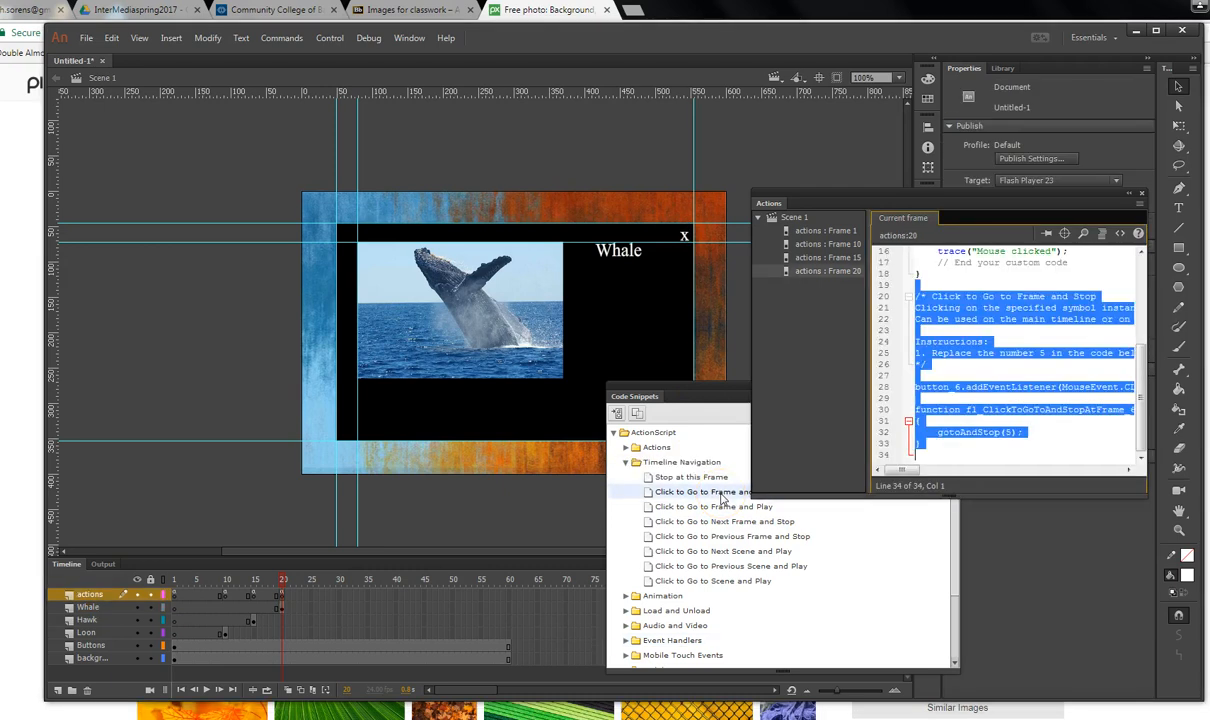
pyautogui.click(1013, 433)
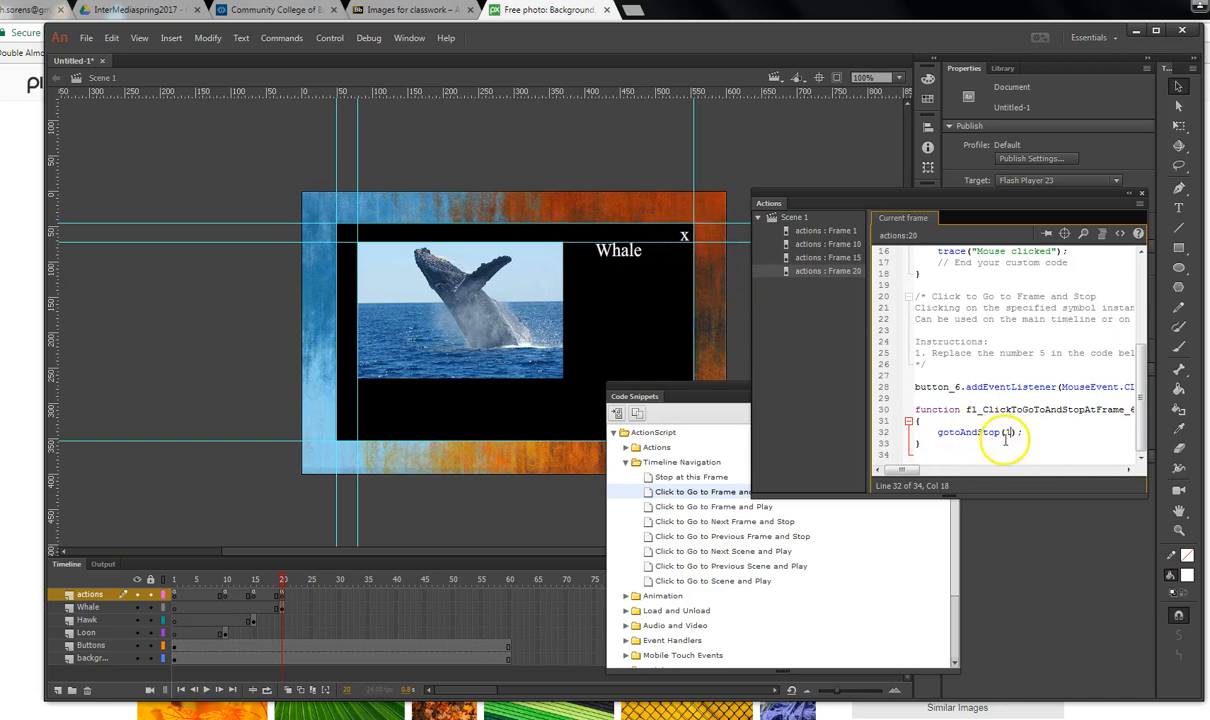
pyautogui.click(1141, 193)
pyautogui.click(953, 386)
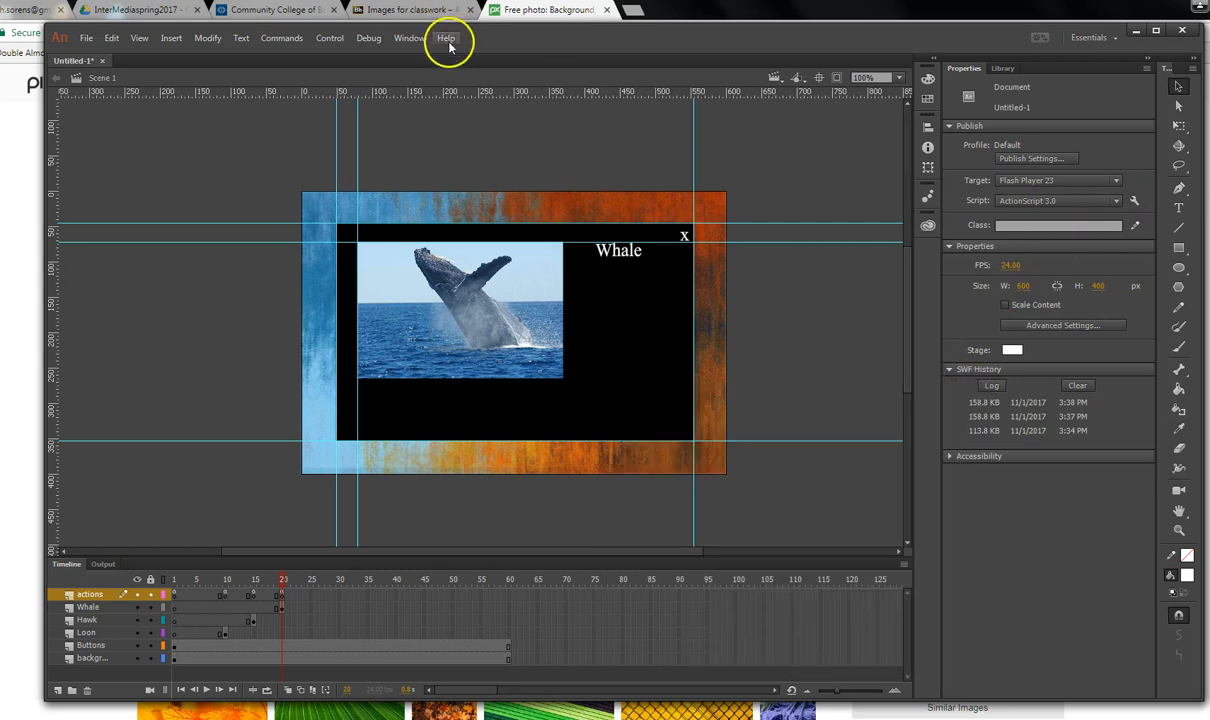
# Test the movie by opening and closing the hawk, whale and loon panels, and close the preview.
pyautogui.click(331, 38)
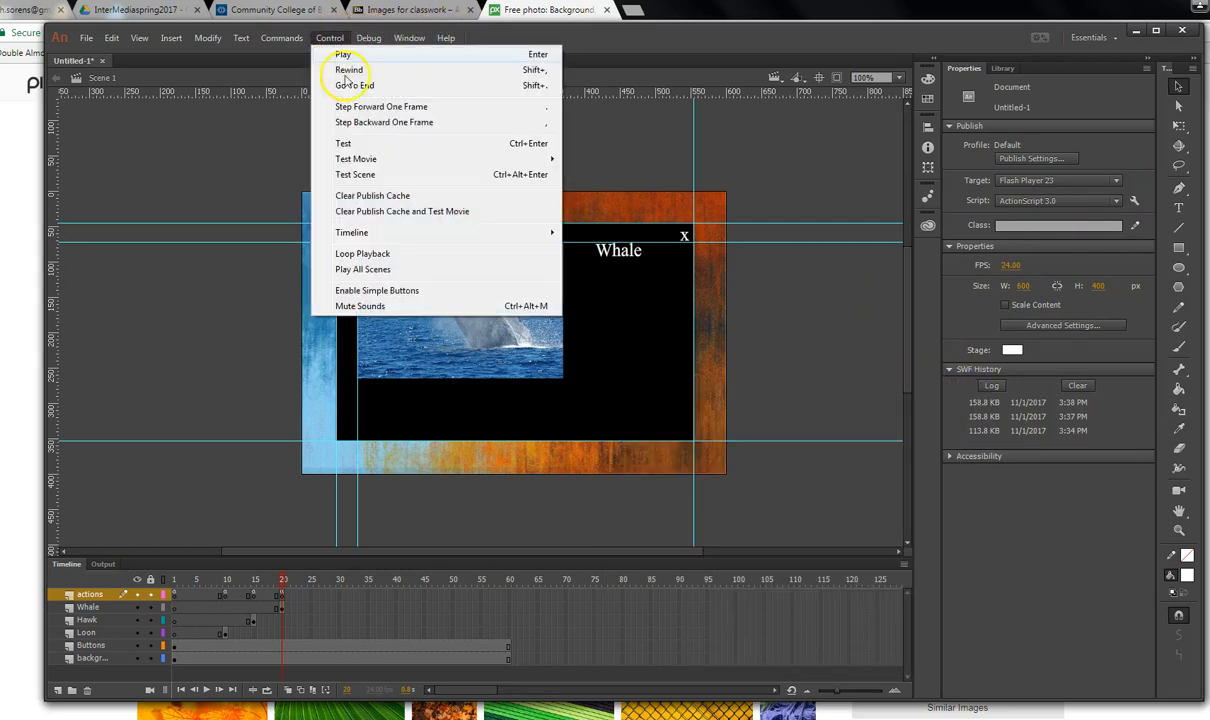
pyautogui.click(350, 145)
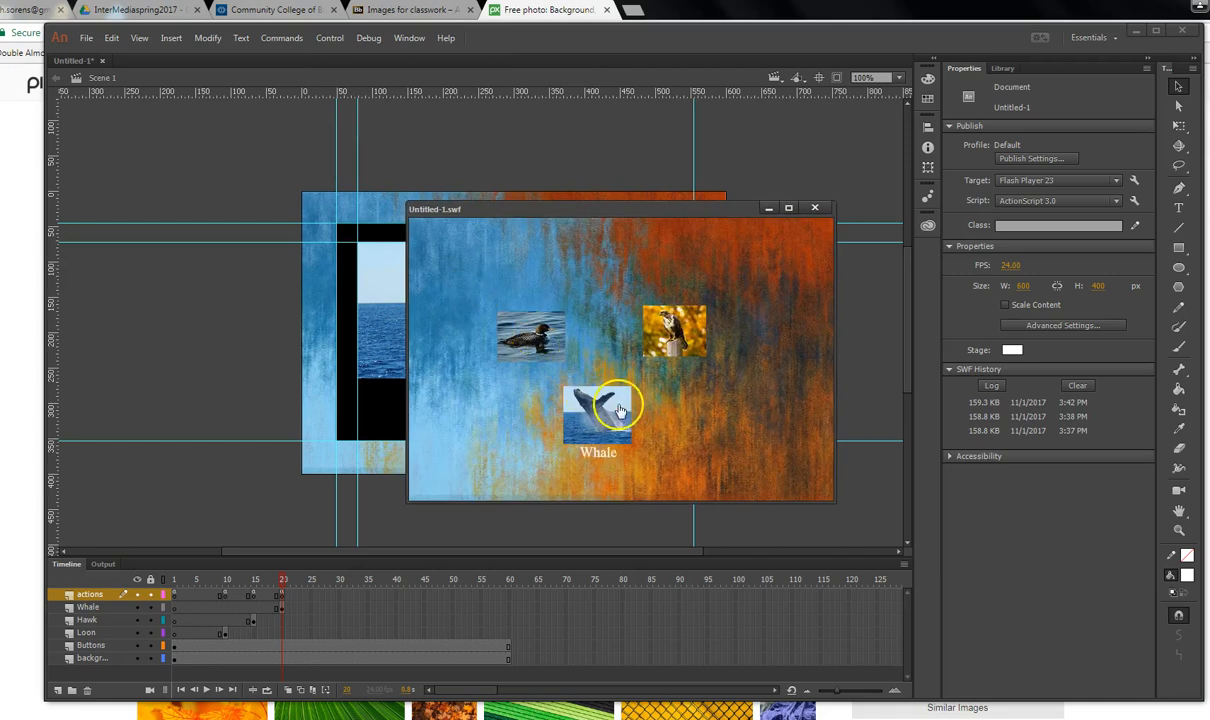
pyautogui.click(666, 331)
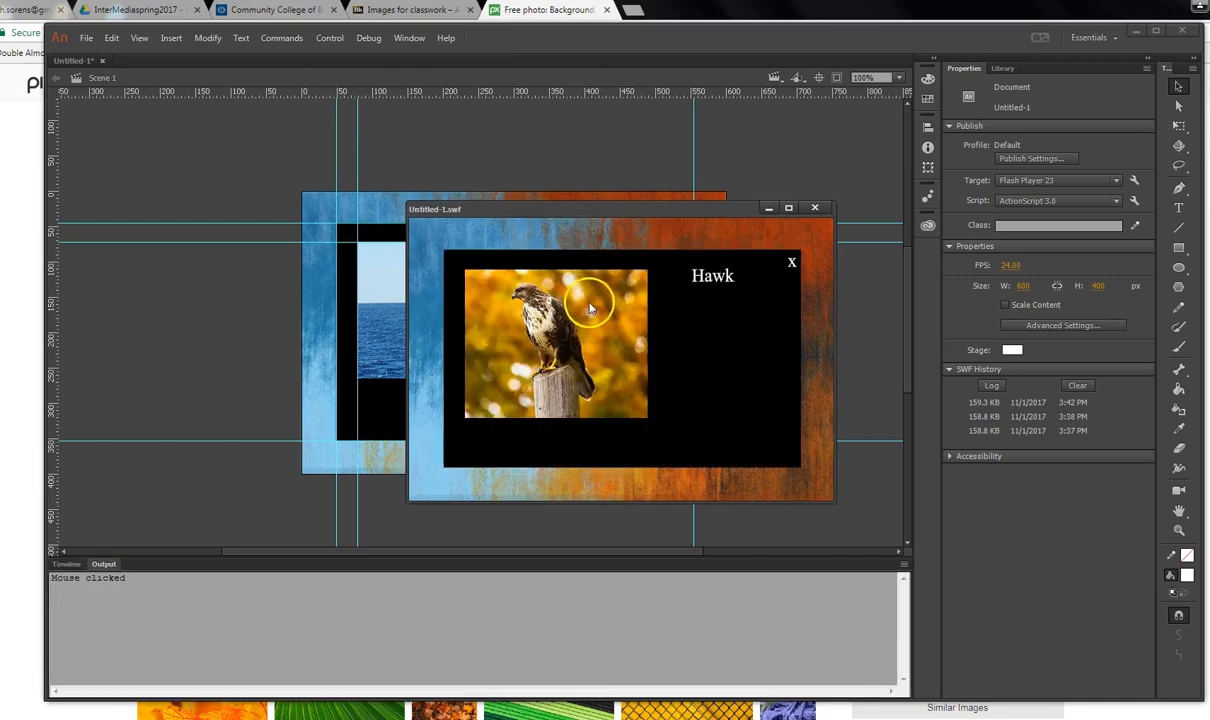
pyautogui.click(791, 262)
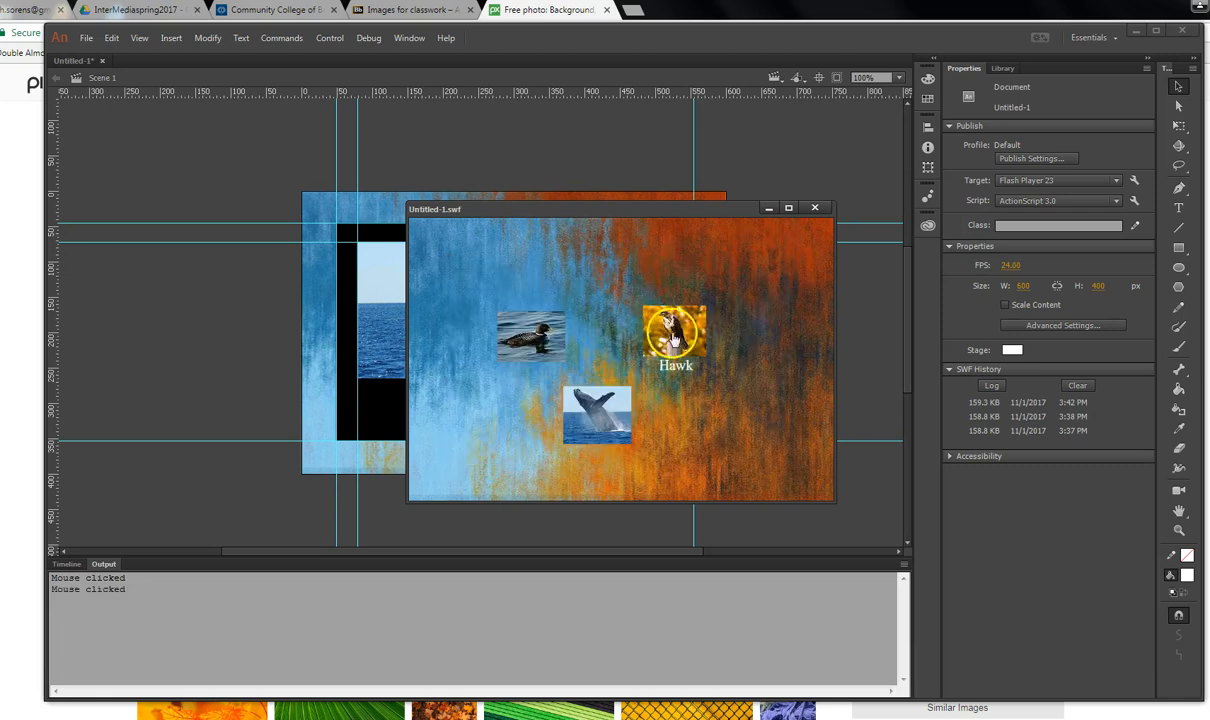
pyautogui.click(604, 426)
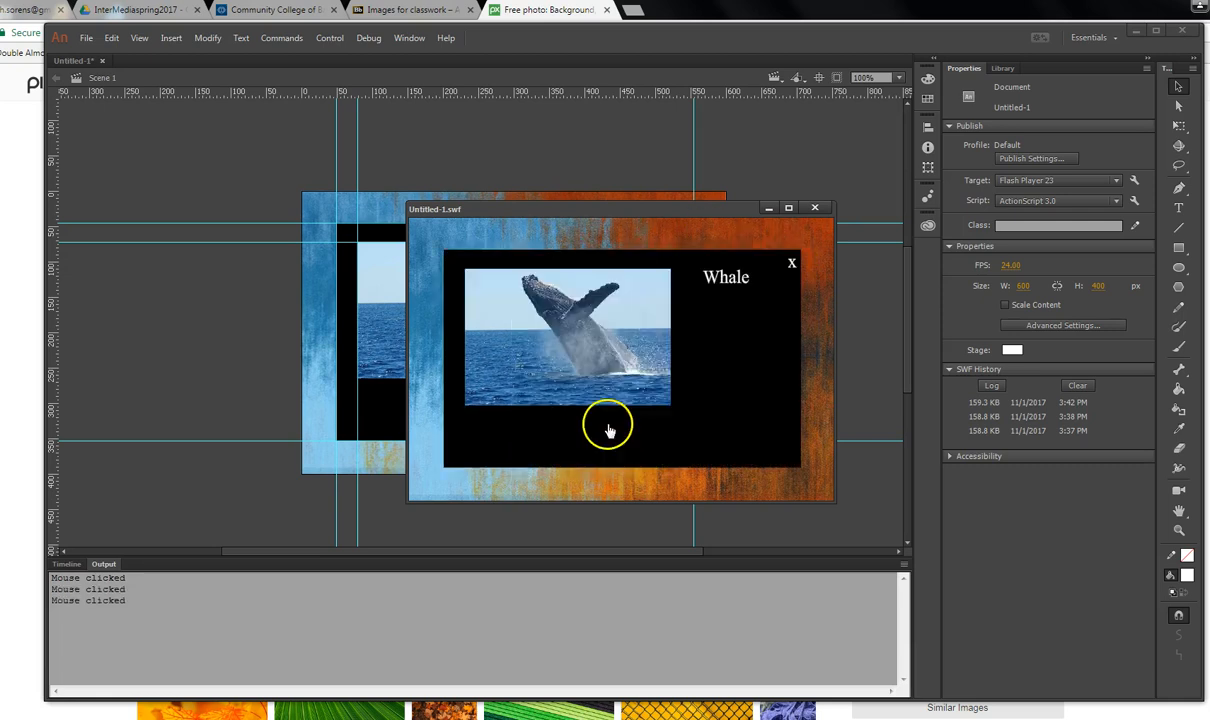
pyautogui.click(791, 263)
pyautogui.click(510, 318)
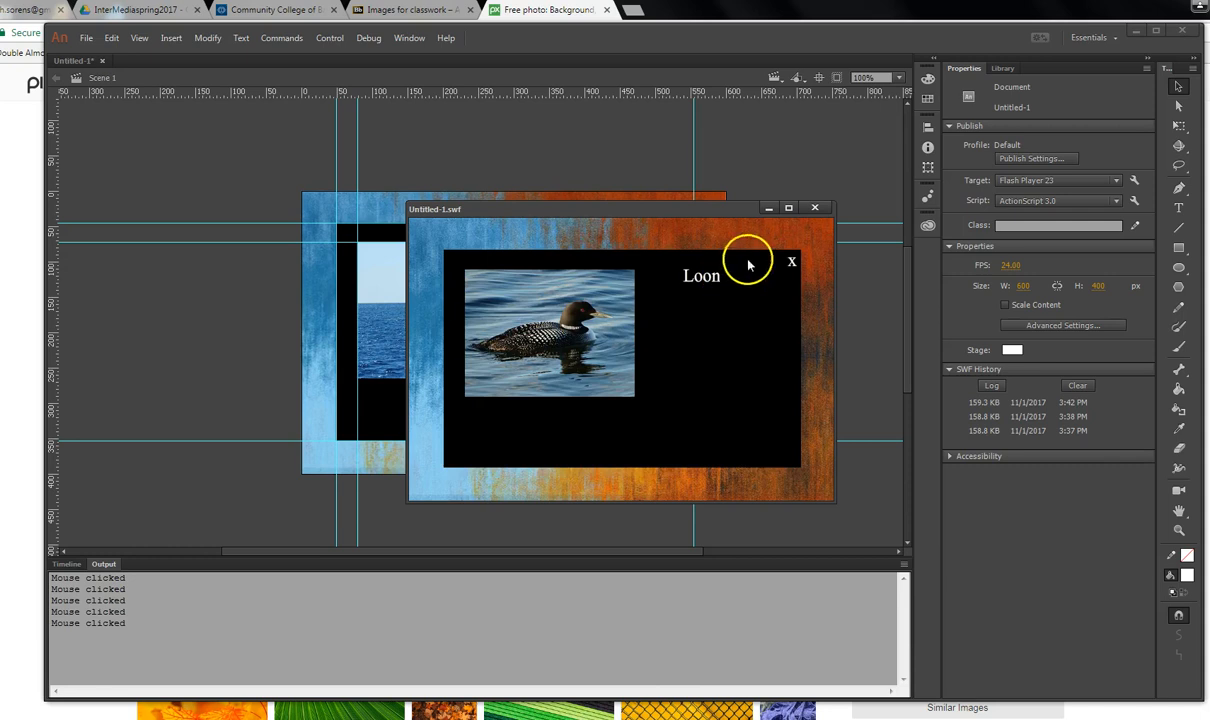
pyautogui.click(791, 263)
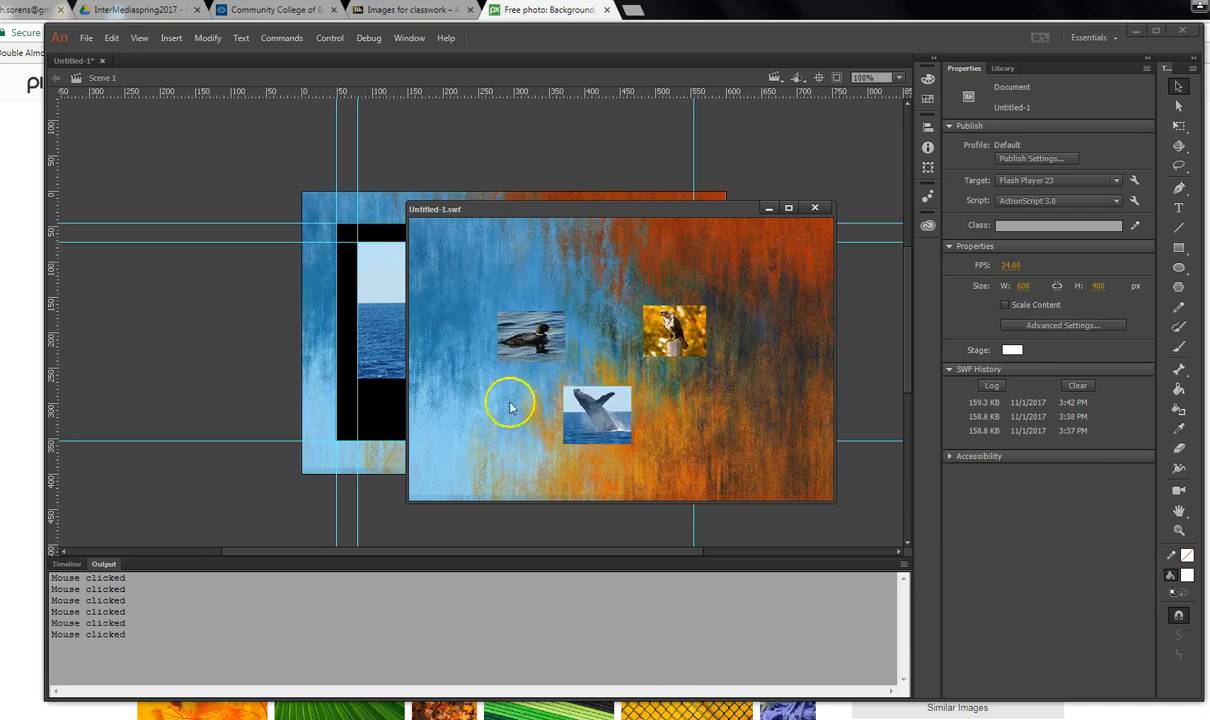
pyautogui.click(814, 207)
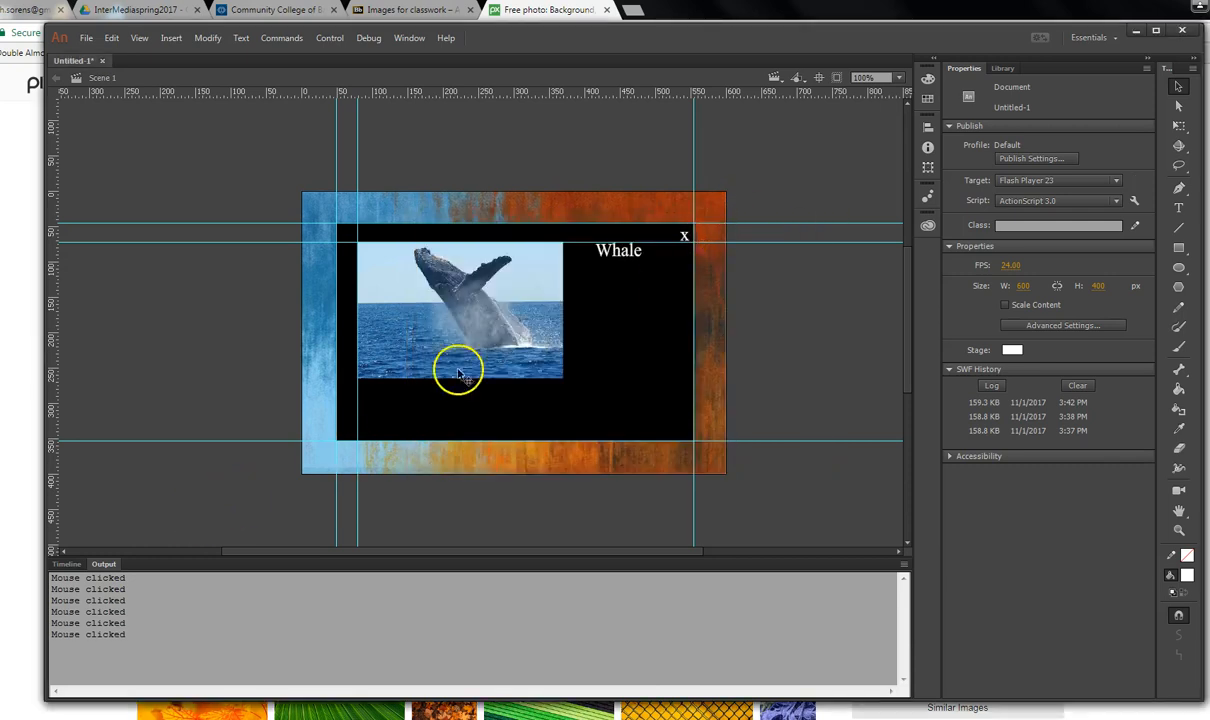
# Return to the timeline and review the stage at frame 1 and at frame 20.
pyautogui.moveTo(66, 555); pyautogui.dragTo(66, 556)
pyautogui.click(66, 566)
pyautogui.moveTo(211, 580); pyautogui.dragTo(185, 590)
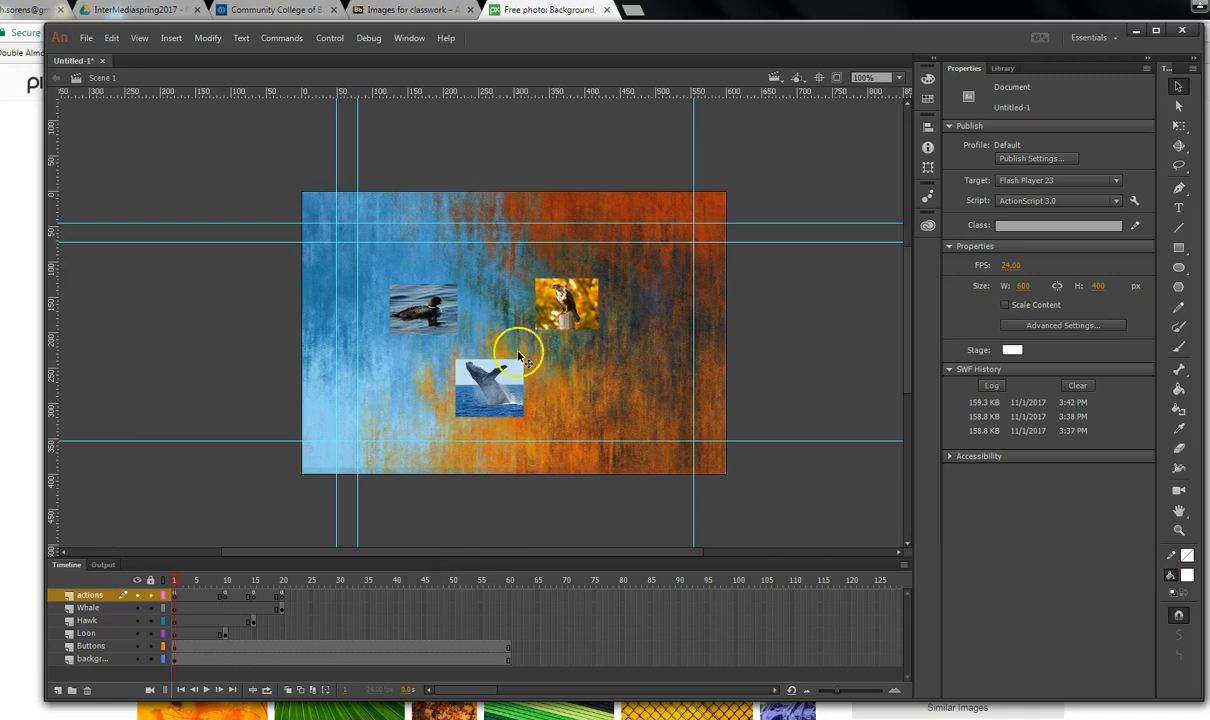
pyautogui.moveTo(227, 597); pyautogui.dragTo(281, 597)
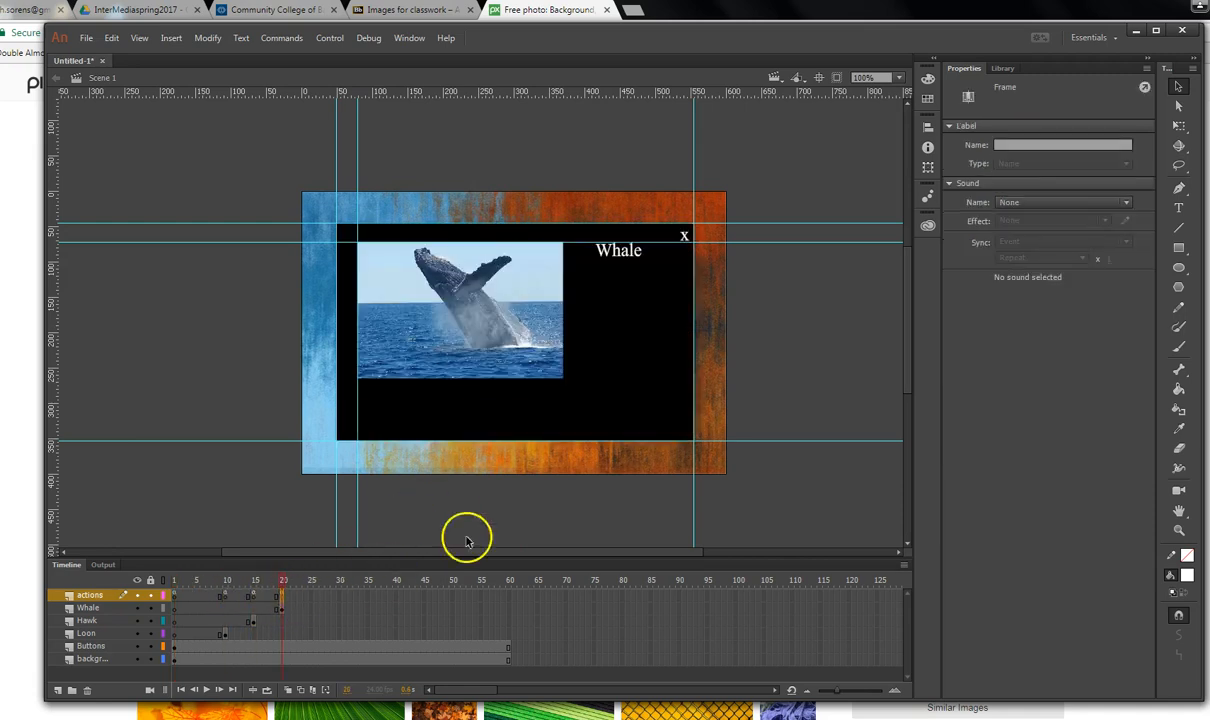